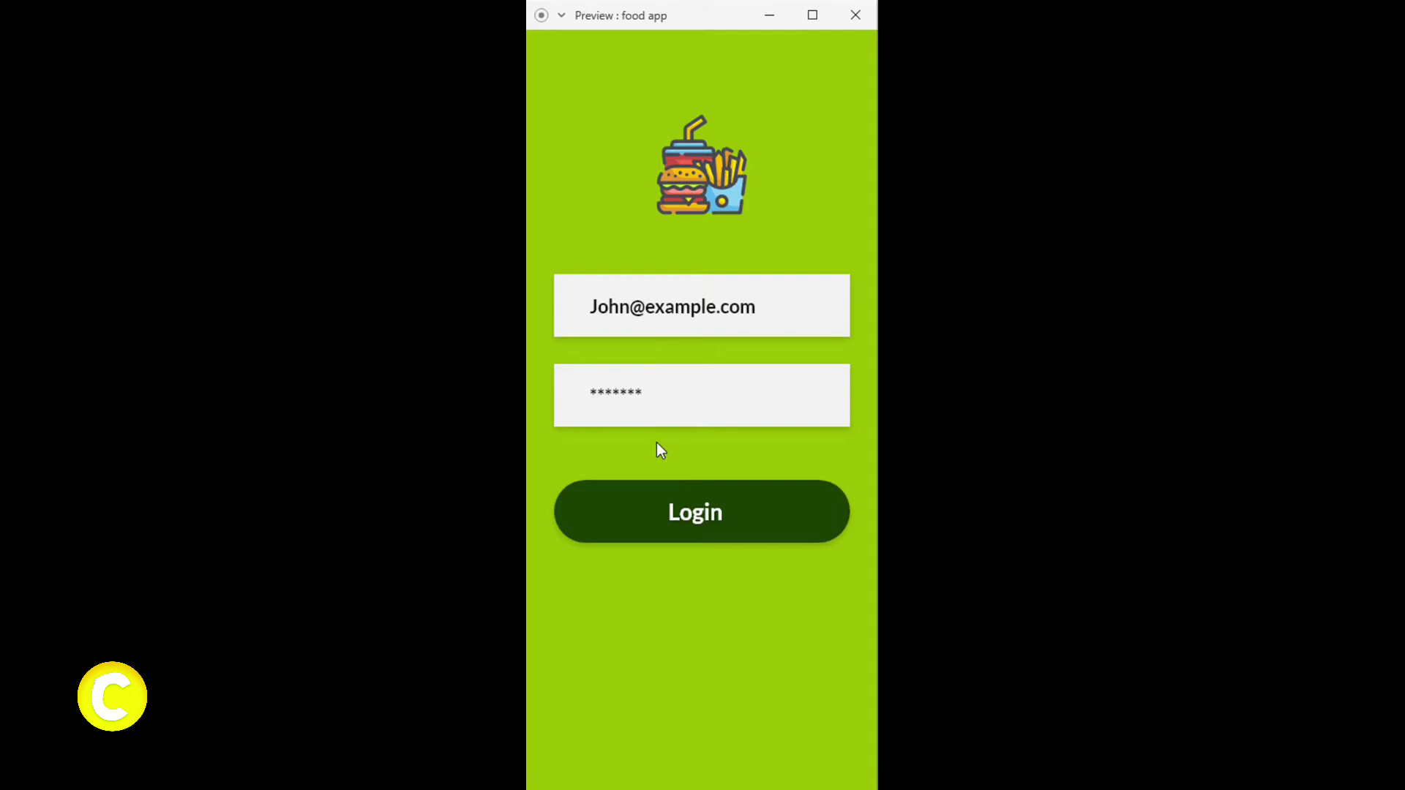
Log in to the food app preview and browse the Featured, Suggested and Favorites food lists
click(705, 510)
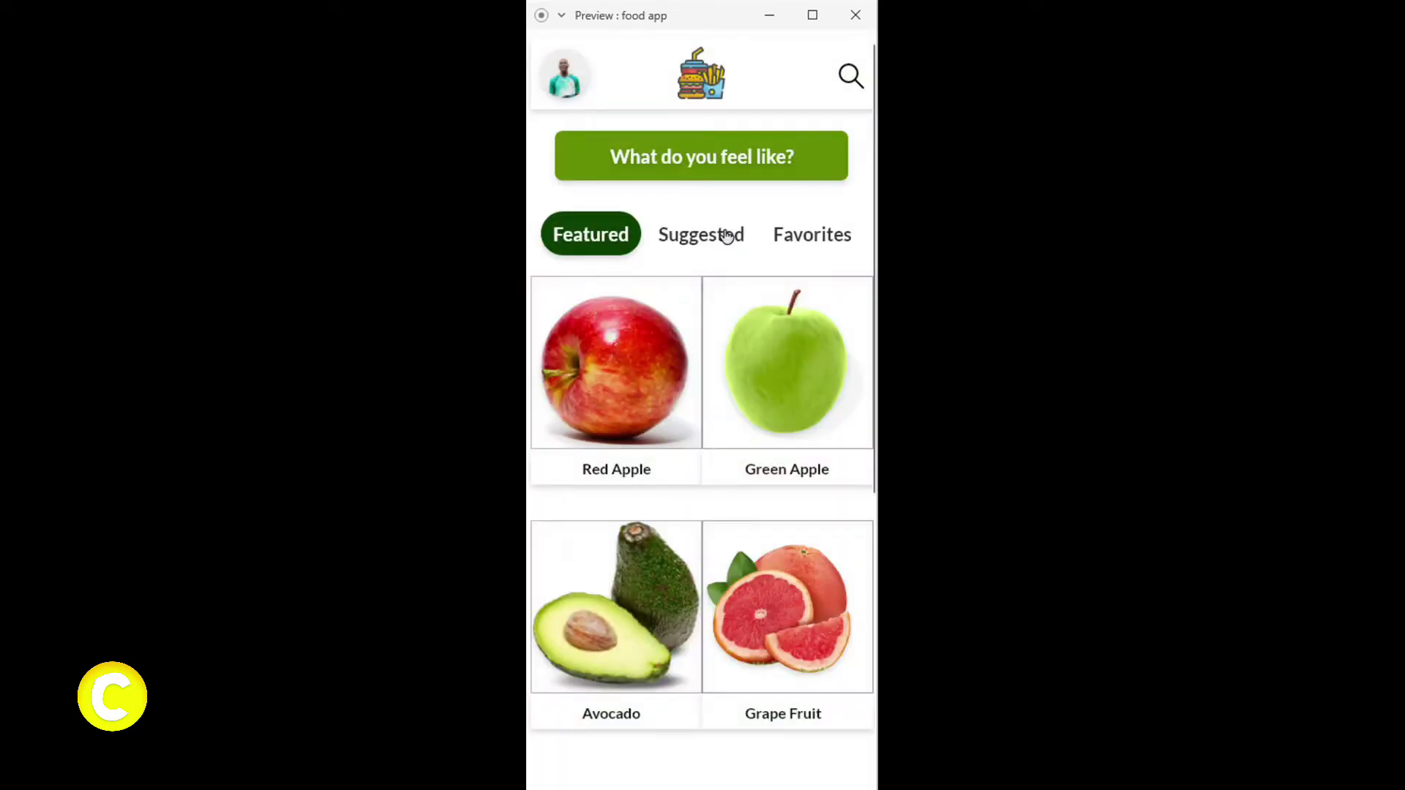
scroll(738, 352, down, 6)
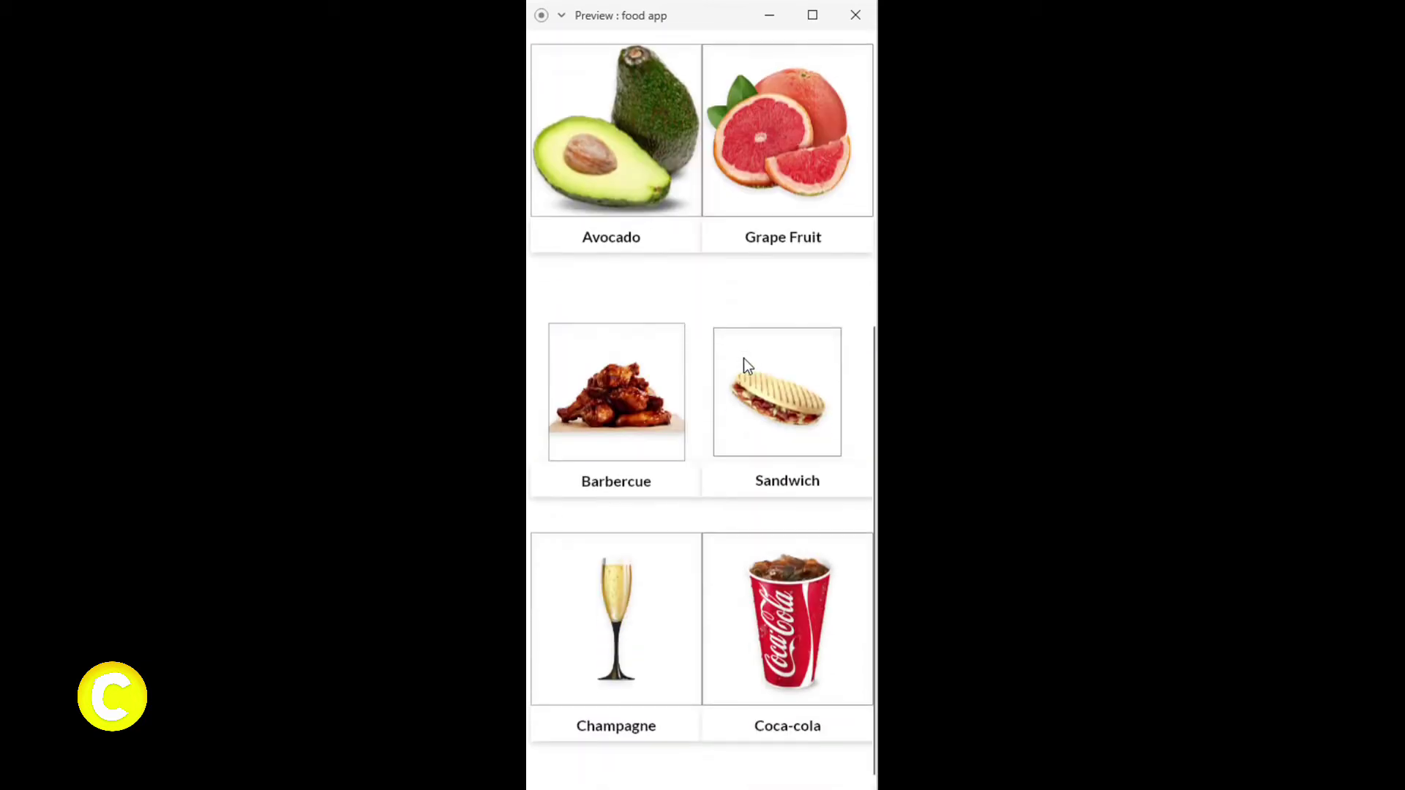
scroll(745, 356, up, 2)
drag(863, 373, 850, 156)
click(736, 248)
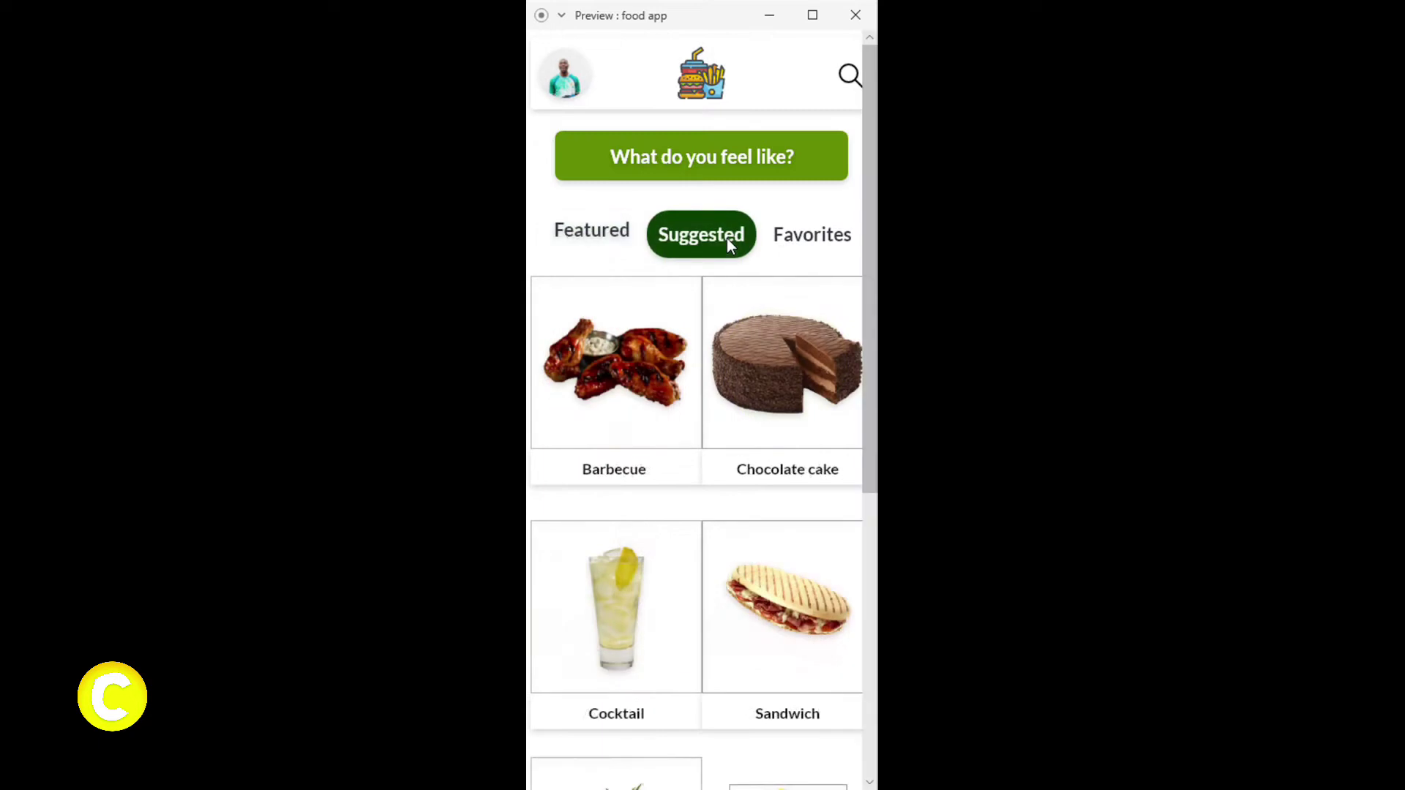
drag(869, 231, 860, 183)
click(834, 239)
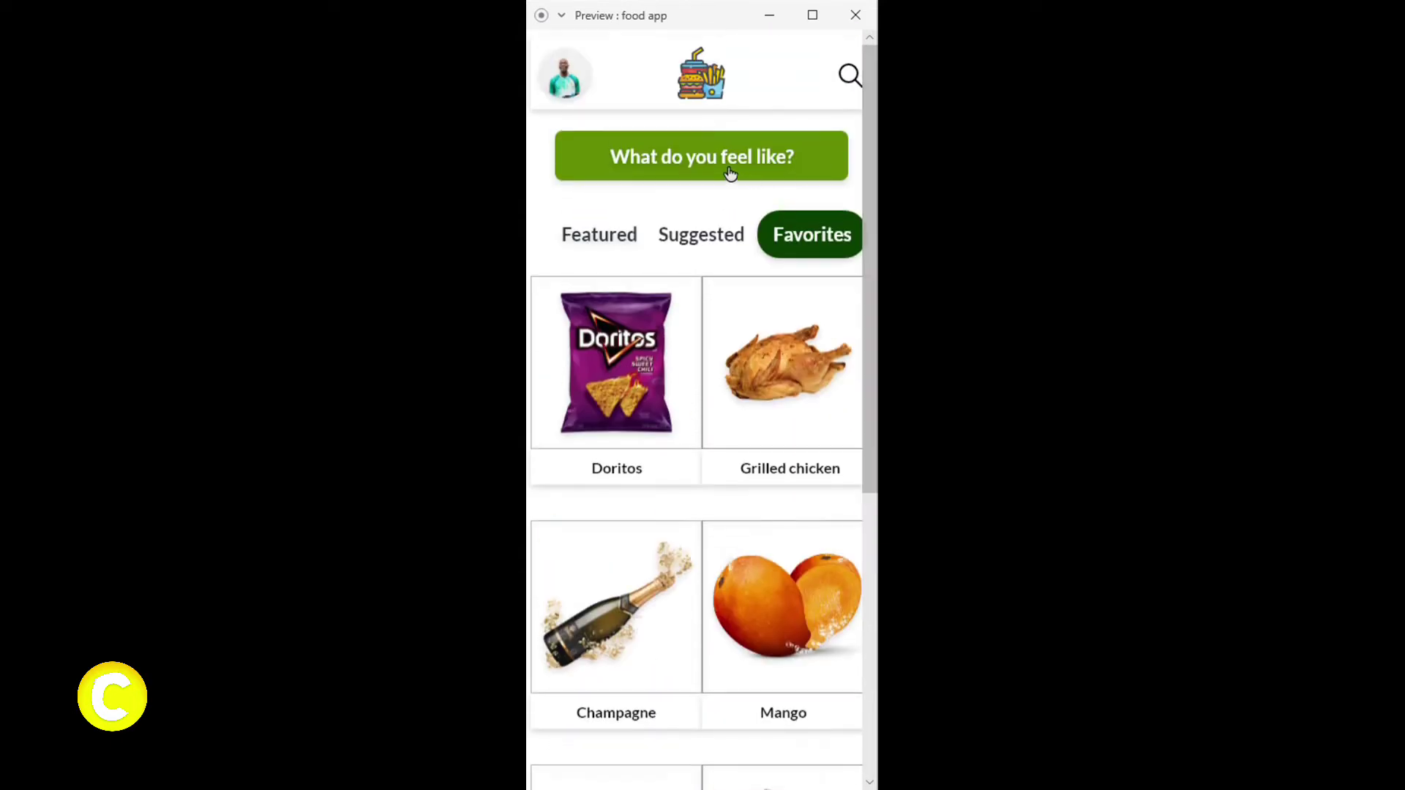
In the preview, open the Food category from "What do you feel like?", view a Barbecue item's details and go back
click(724, 167)
click(677, 490)
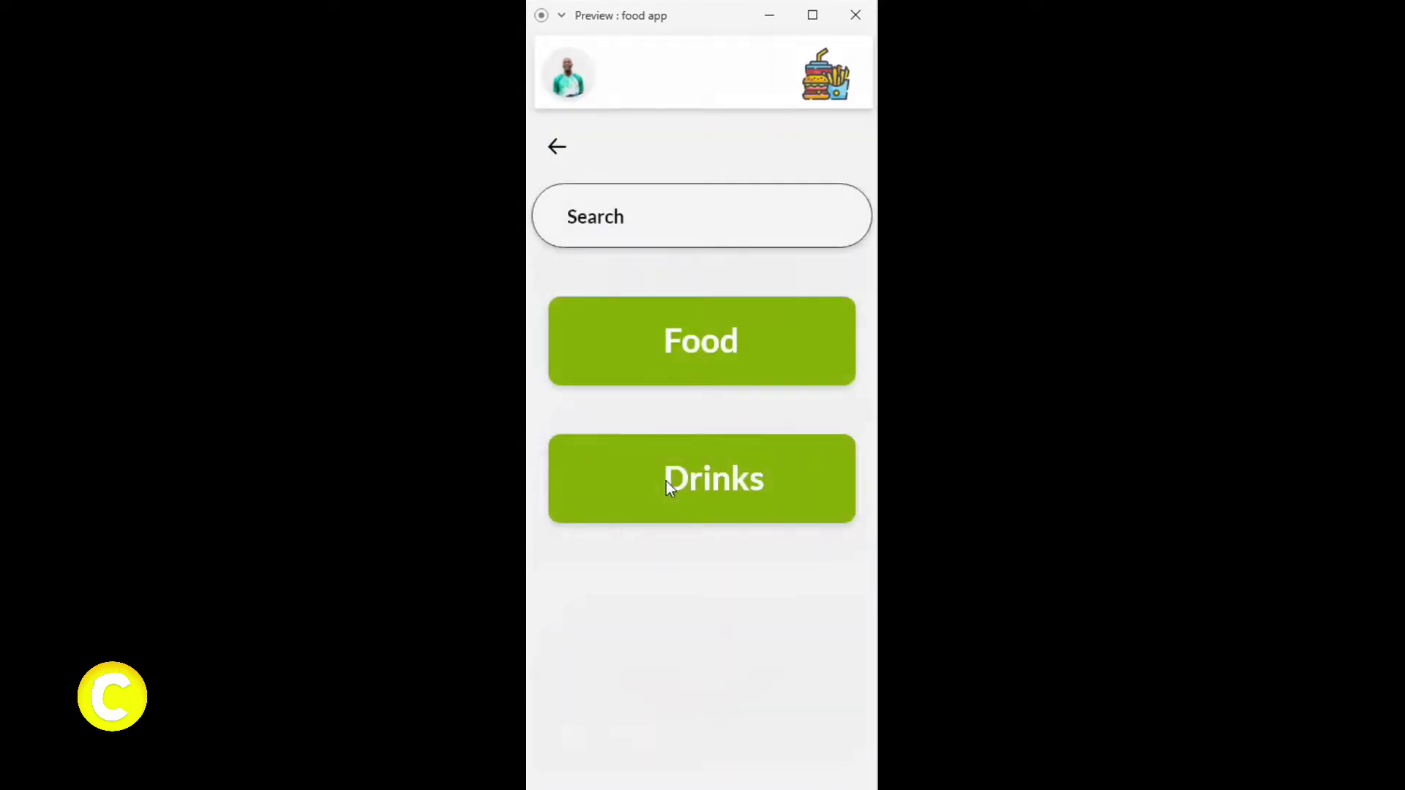
click(710, 345)
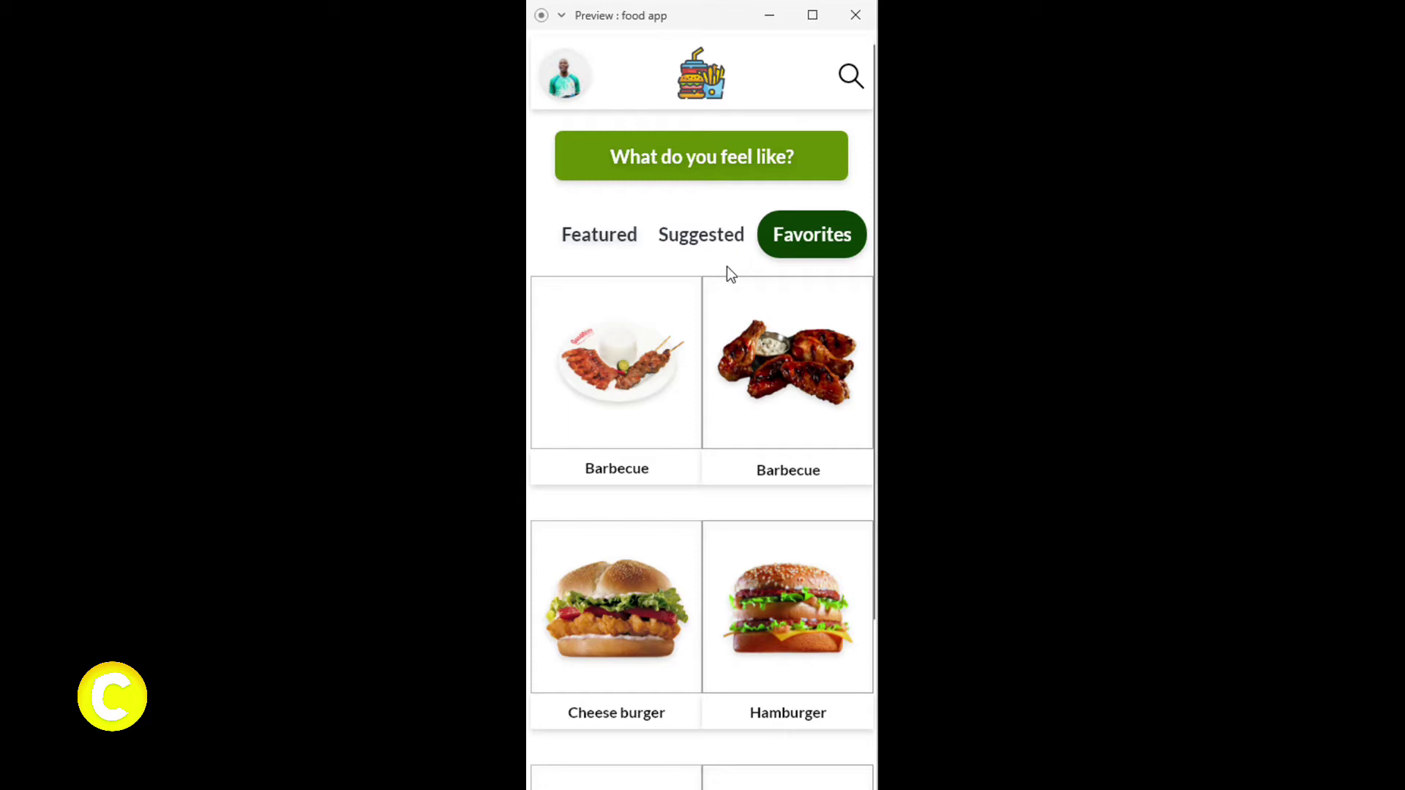
scroll(741, 348, down, 2)
scroll(736, 352, up, 1)
scroll(735, 352, up, 1)
click(770, 366)
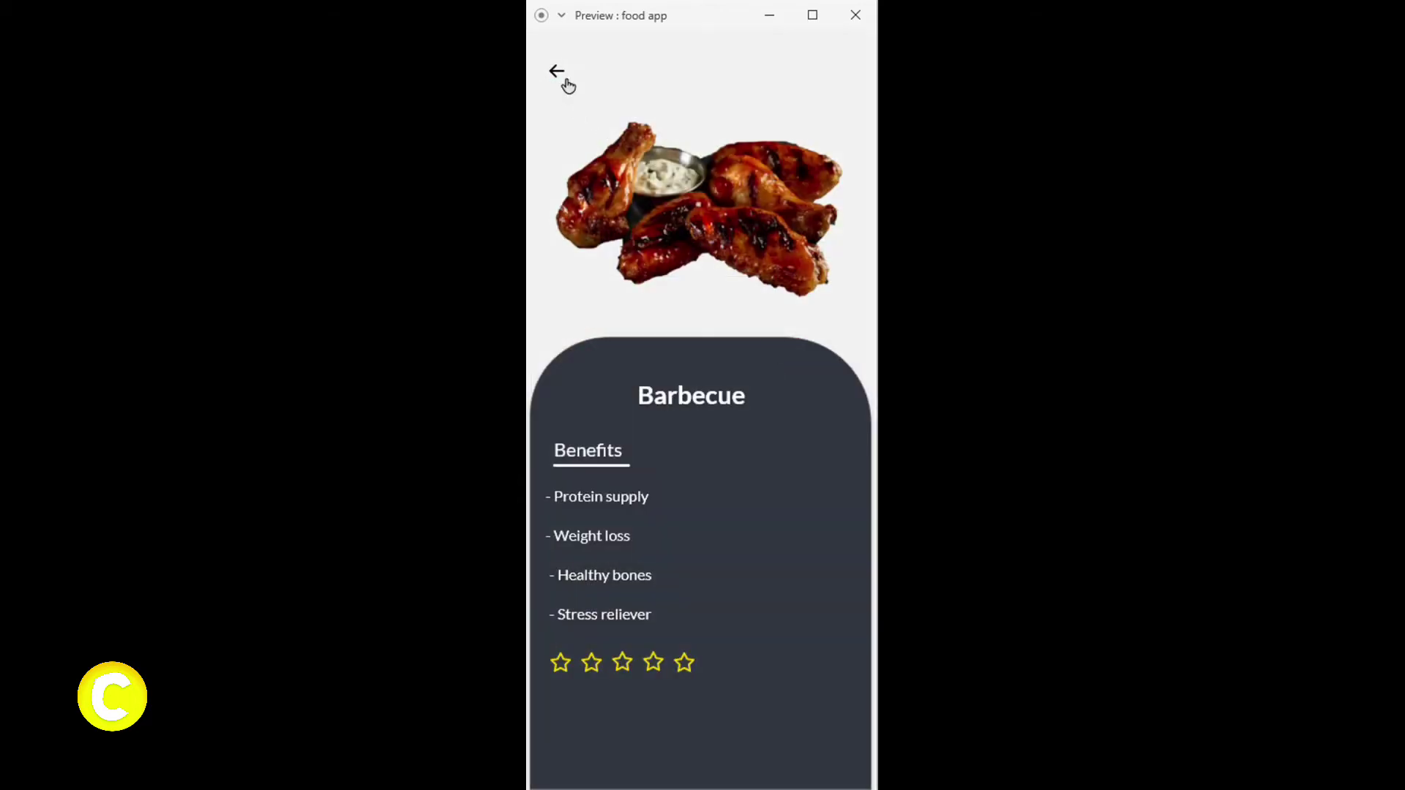
click(562, 76)
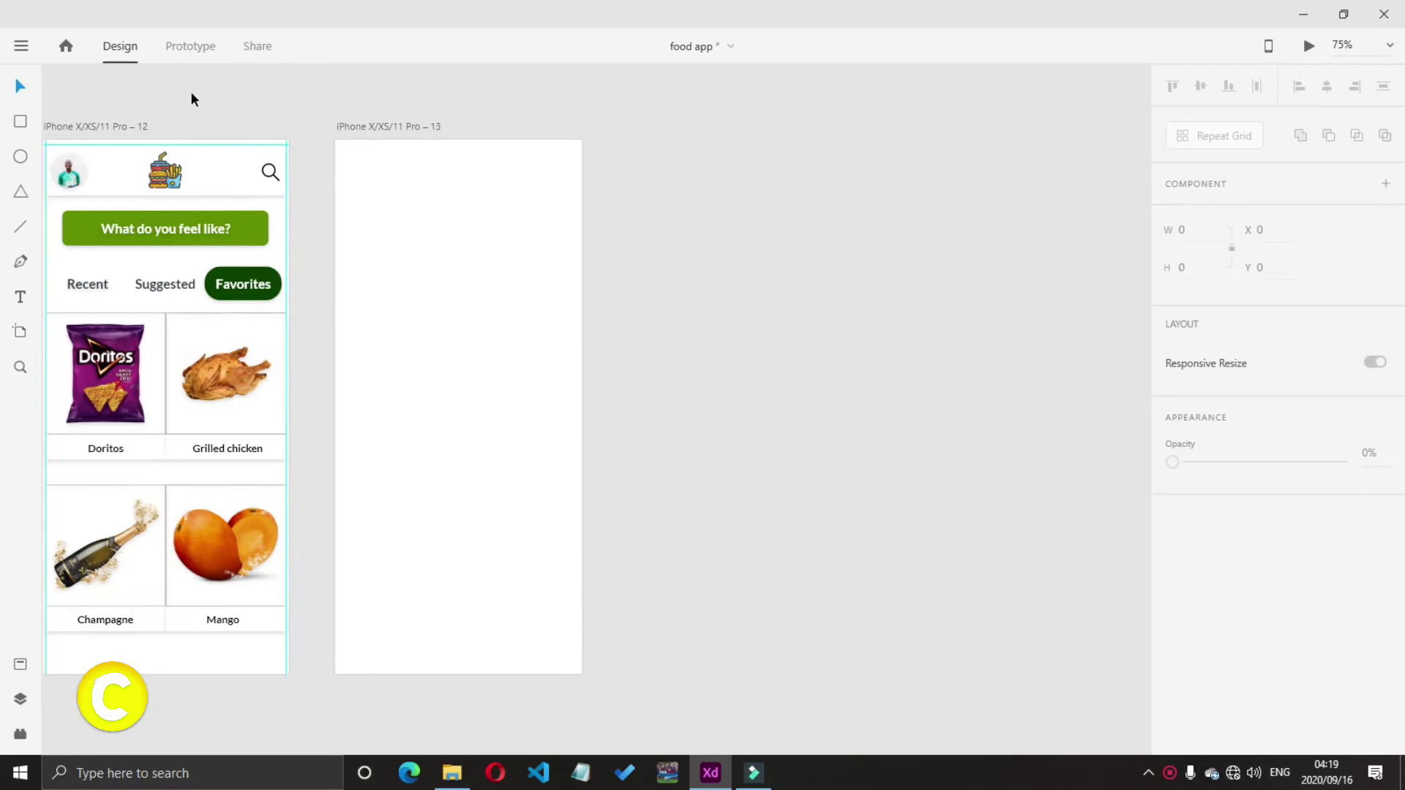
Add vertical guides just inside both side edges of the blank artboard iPhone X/XS/11 Pro – 13
scroll(194, 100, left, 3)
click(25, 119)
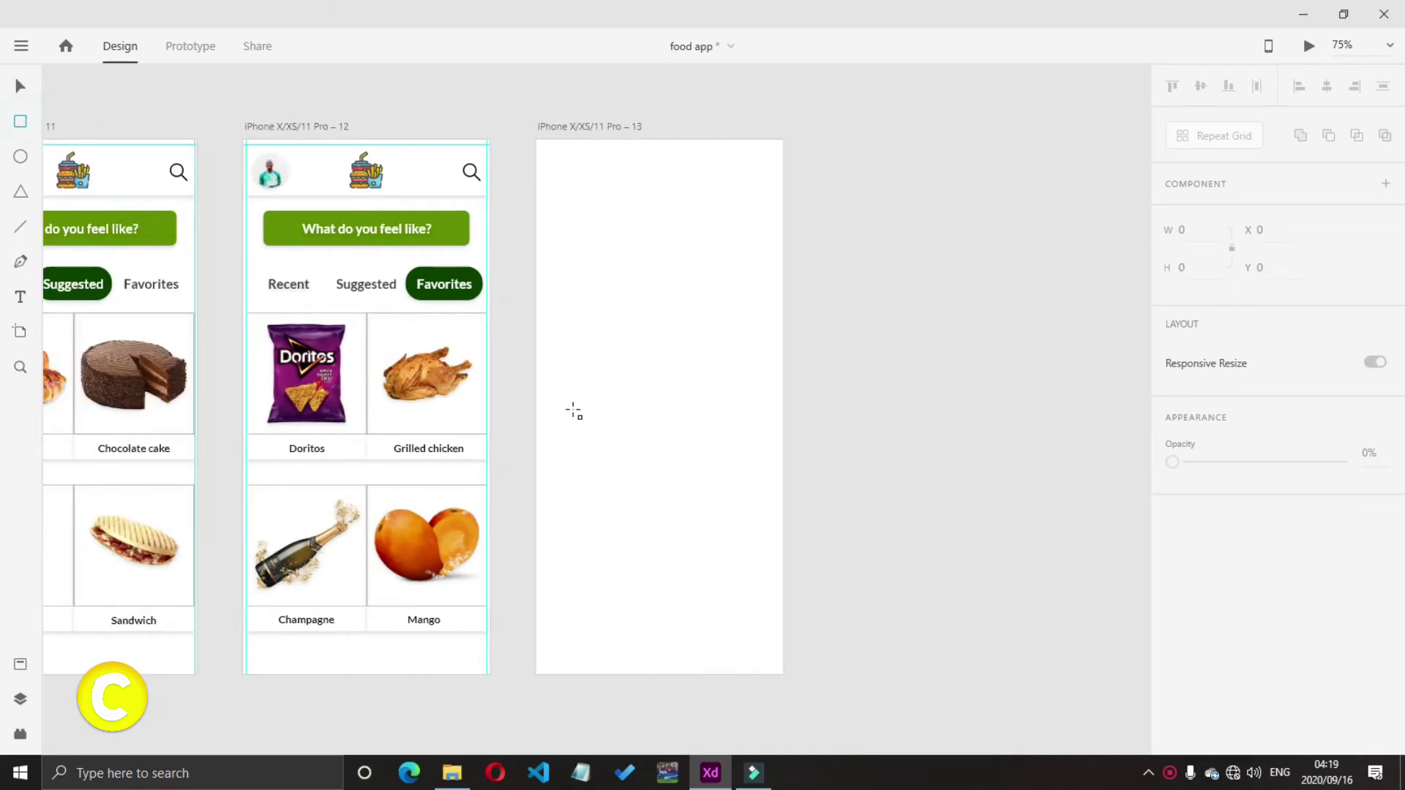
drag(535, 335, 780, 352)
Draw a rectangle about 365 × 532 between the guides, filling the lower part of the blank artboard
click(25, 123)
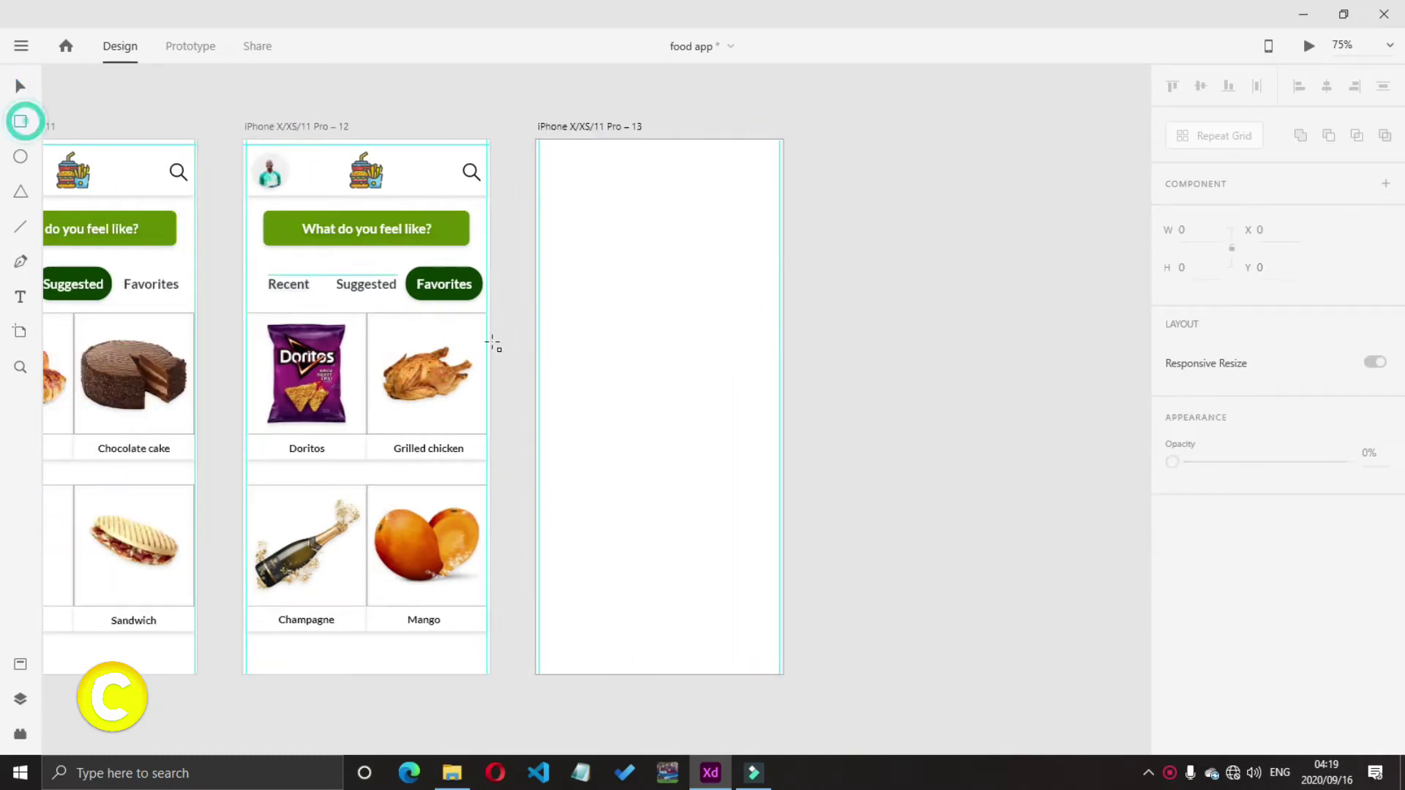
drag(538, 326, 777, 674)
drag(536, 500, 539, 500)
key(v)
Round only the rectangle's two upper corners to about 115 and lower its top edge to a height of about 477
drag(549, 336, 590, 393)
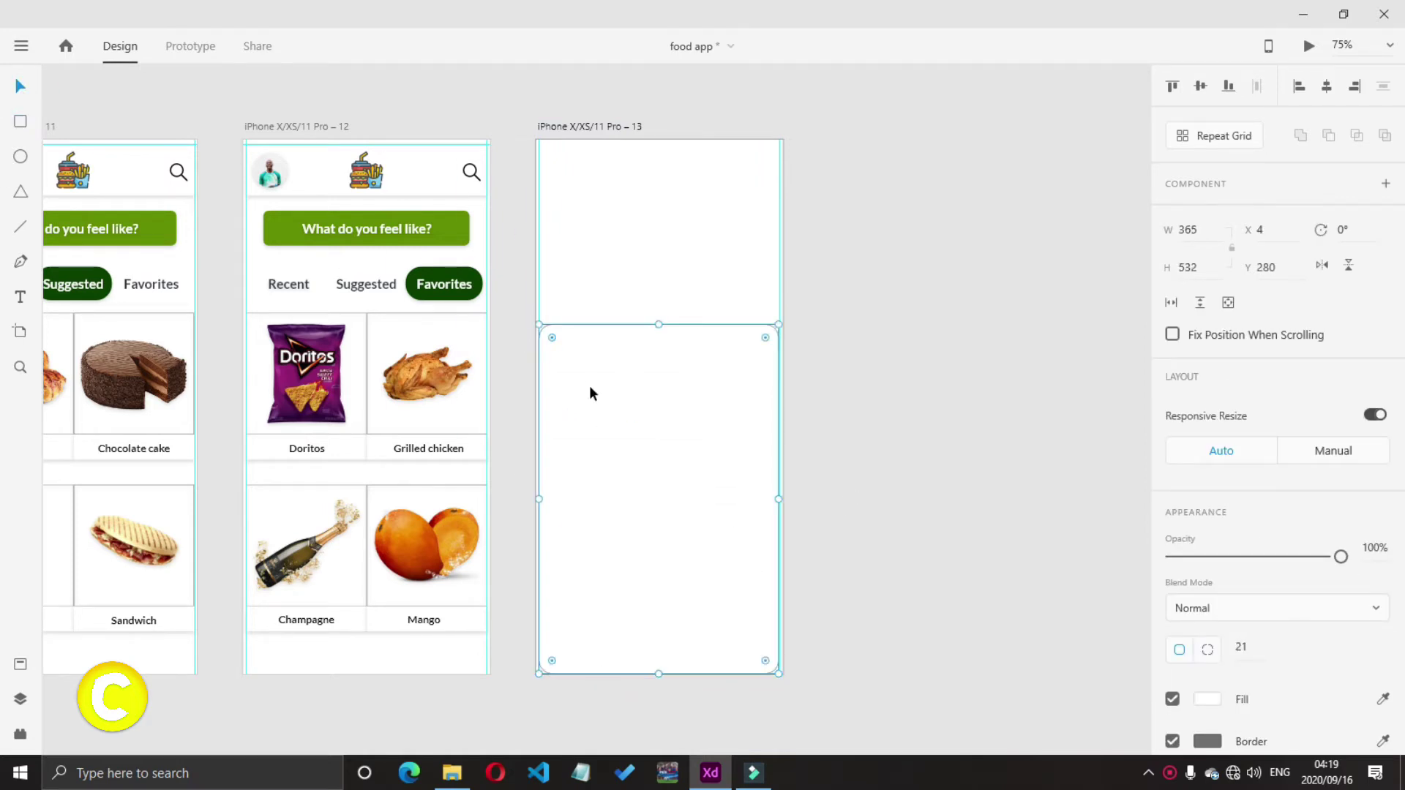
drag(549, 336, 593, 427)
drag(769, 335, 766, 400)
click(795, 399)
click(712, 401)
drag(662, 324, 671, 360)
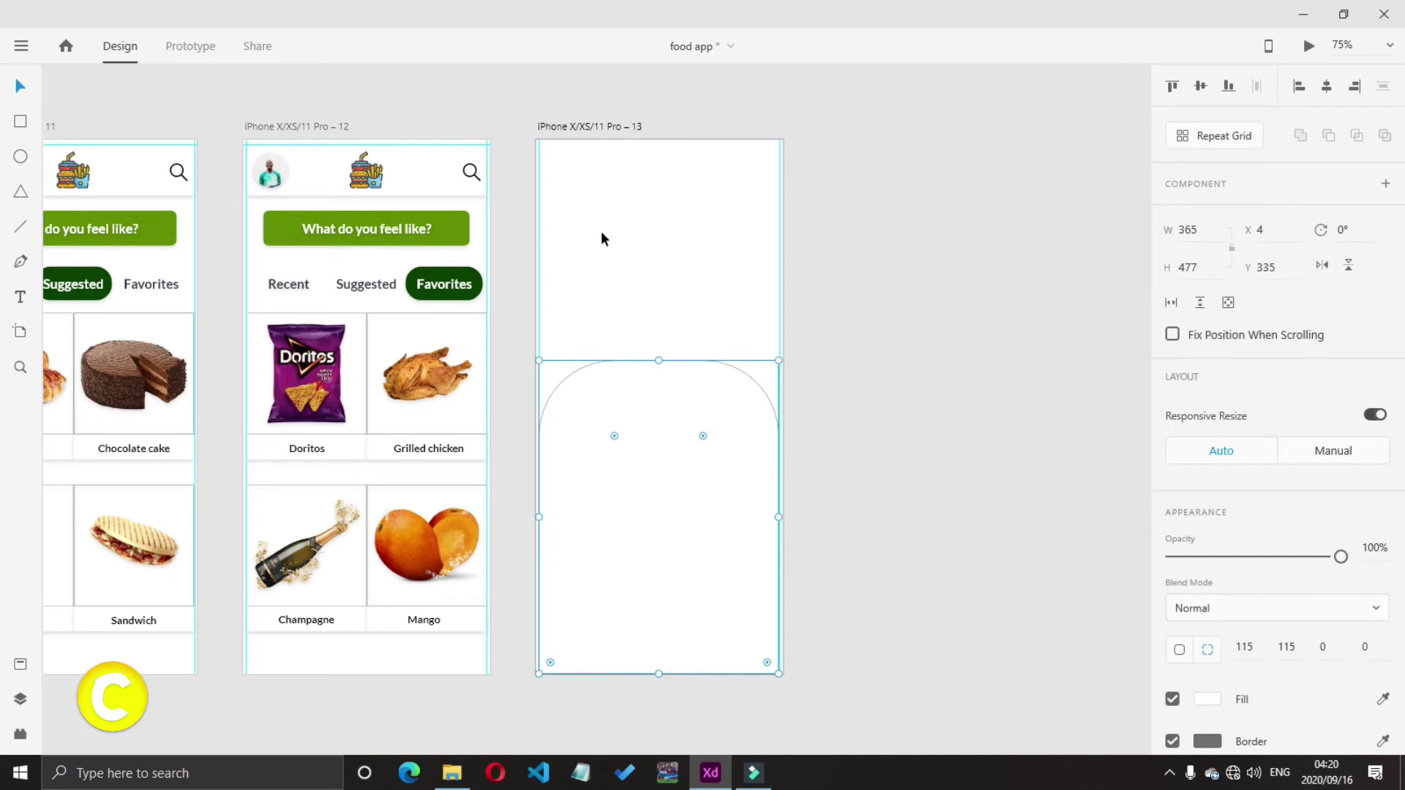
Fill the rounded panel with the saved lime green, remove its border and turn on its shadow
scroll(1236, 531, down, 4)
click(1205, 426)
click(1057, 533)
click(1264, 471)
click(1173, 472)
click(1173, 640)
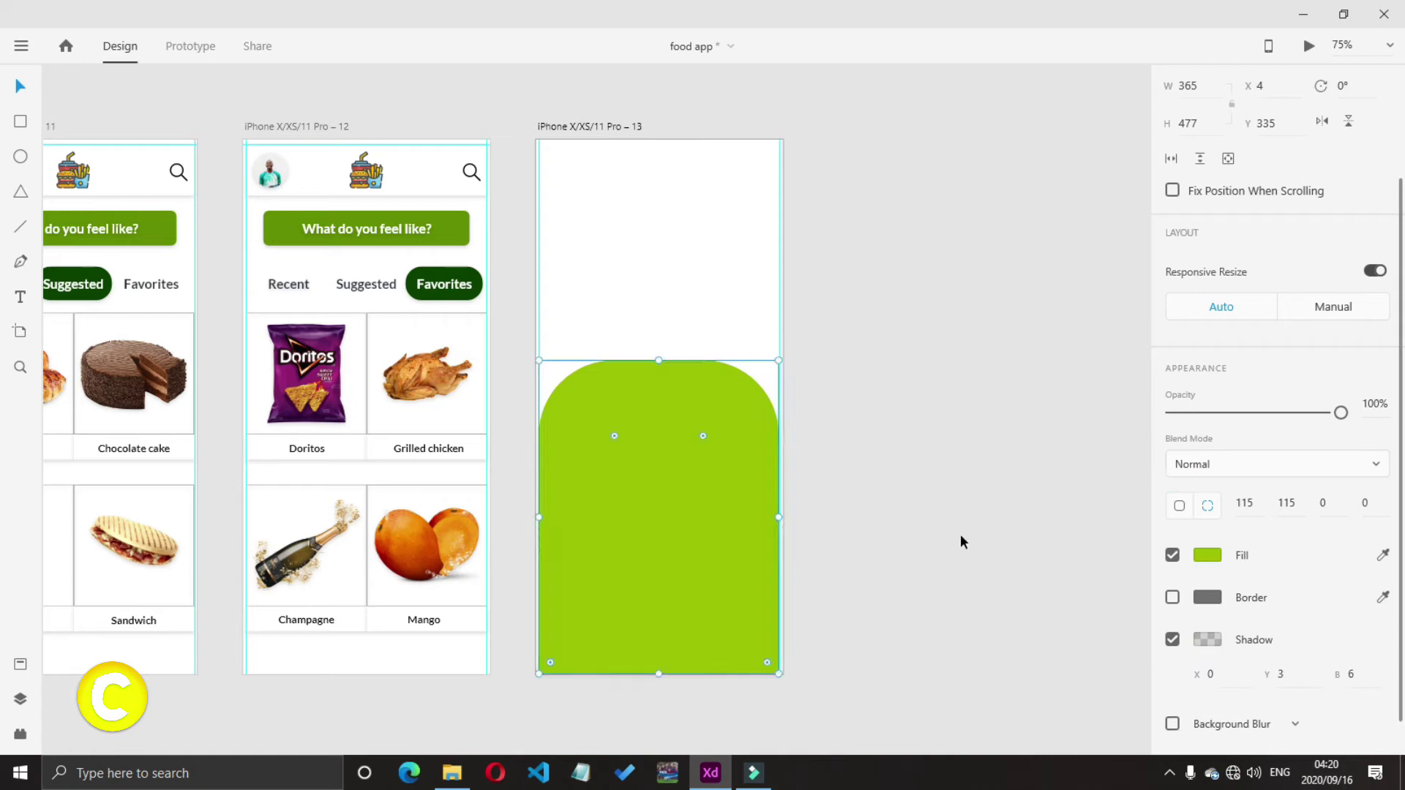
click(920, 521)
Copy the header bar with profile picture, logo and search icon from artboard 12 to the top of artboard 13
click(732, 410)
click(685, 258)
click(431, 173)
click(472, 172)
shift+click(366, 170)
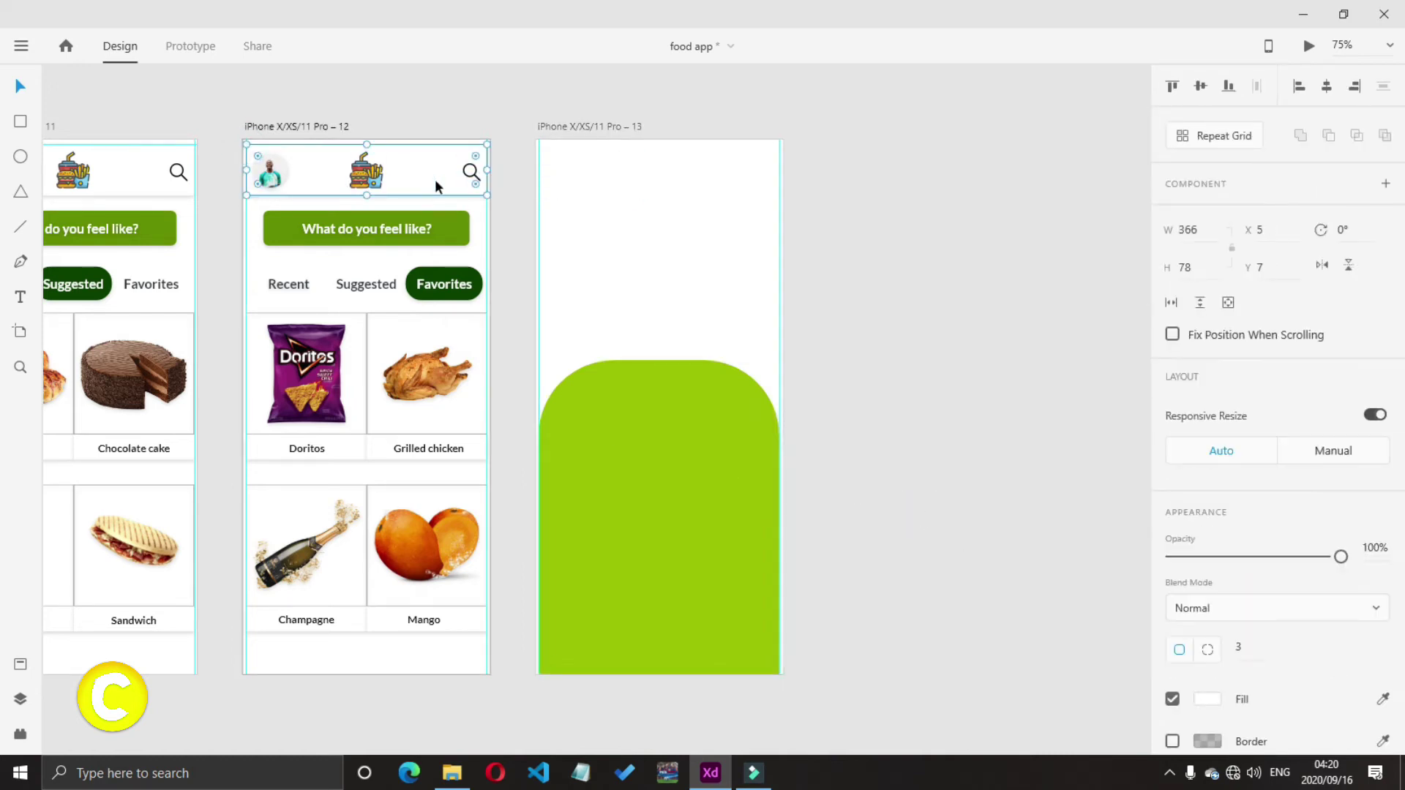
shift+click(270, 172)
drag(335, 177, 625, 185)
click(905, 221)
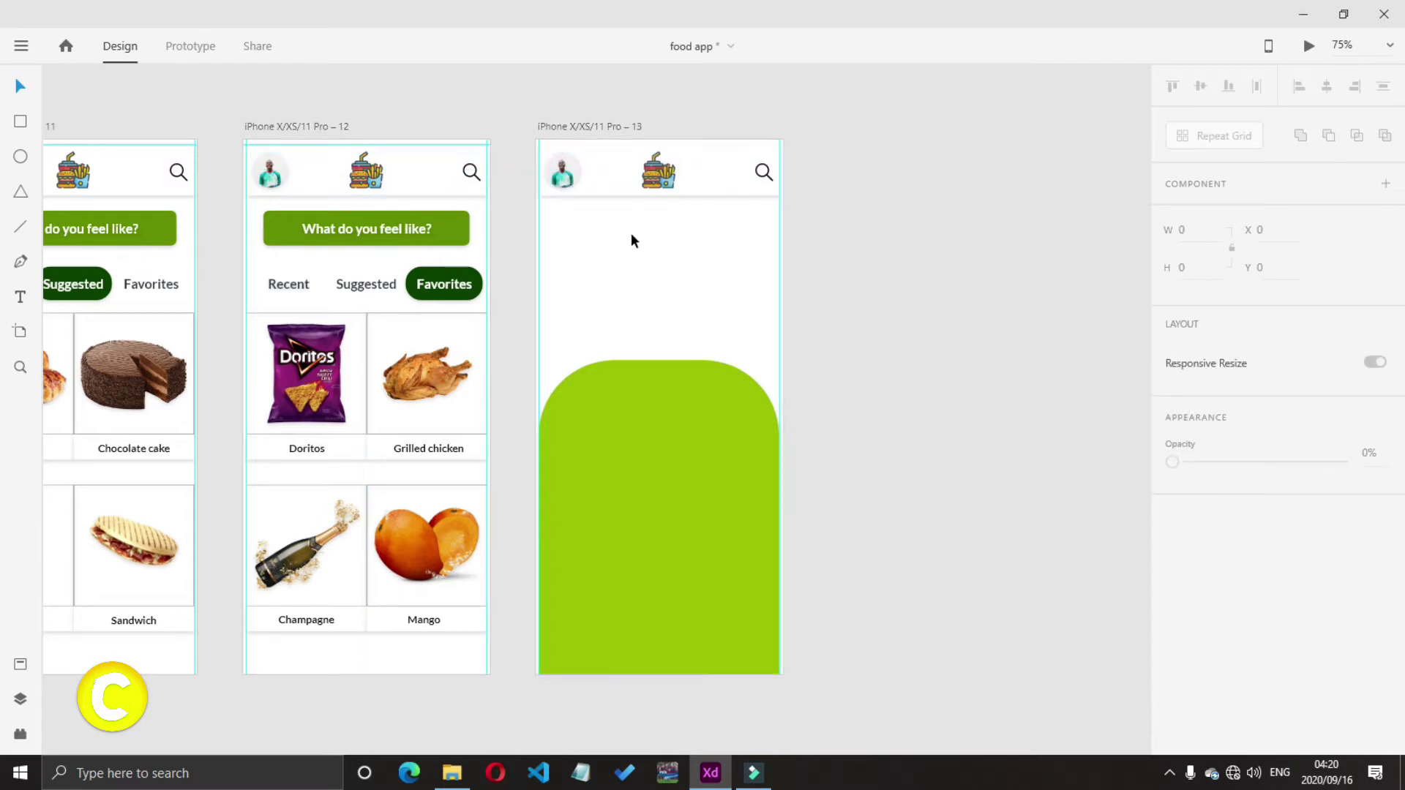
Delete the copied header bar, profile picture, logo and search icon from artboard 13
drag(720, 216, 573, 157)
key(Delete)
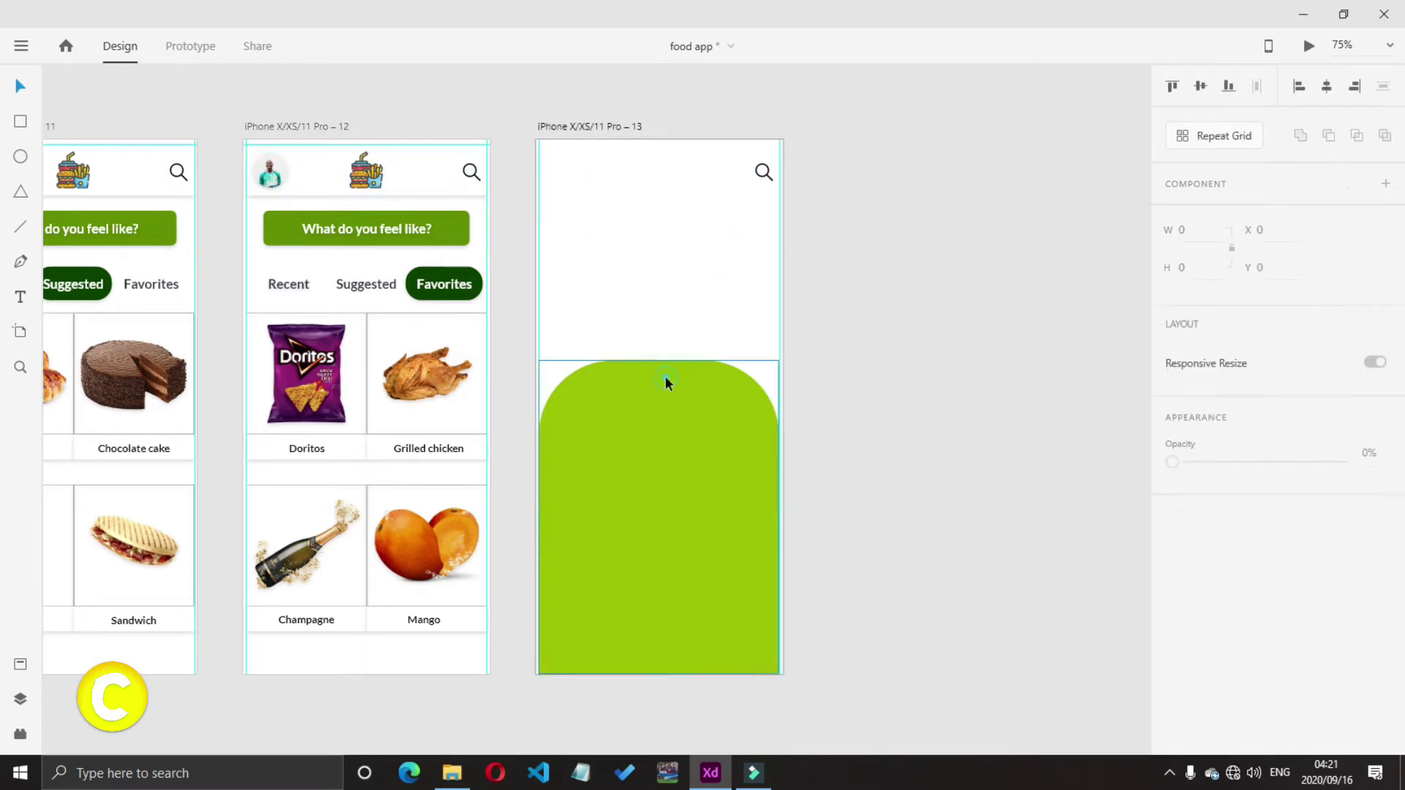
drag(665, 383, 665, 340)
click(988, 495)
click(763, 172)
key(Delete)
Draw a rectangle about 339 × 250 above the green panel and lower the panel's top edge to a height of about 469
drag(547, 183, 771, 302)
click(21, 81)
click(715, 455)
drag(659, 318, 672, 357)
click(662, 271)
drag(660, 303, 661, 348)
Remove the border of the rectangle above the green panel and turn on its shadow
scroll(1252, 650, down, 3)
click(1173, 597)
click(1172, 639)
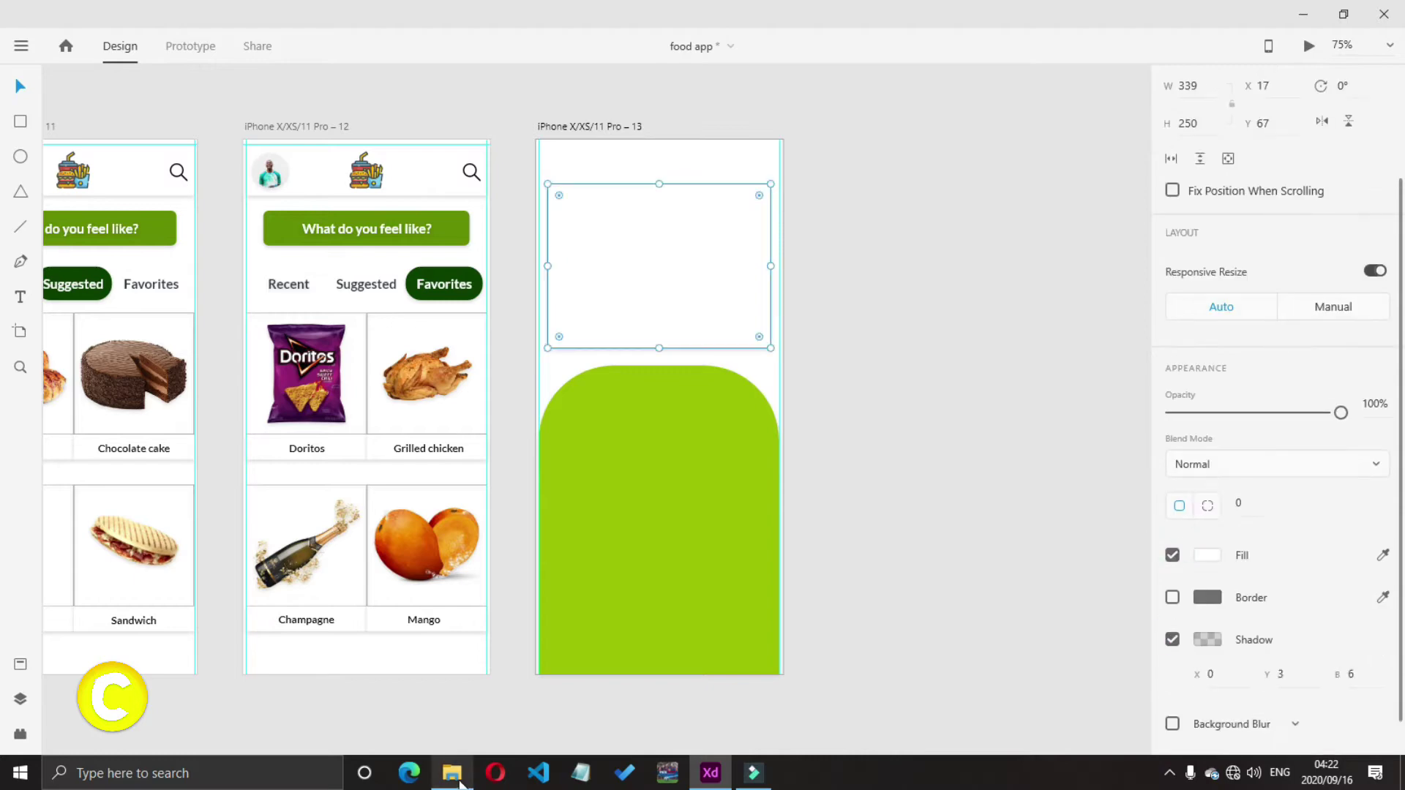
Place the barbecue chicken wings image from File Explorer into the white rectangle and shrink it to fit inside
click(460, 781)
click(78, 539)
double_click(774, 157)
double_click(299, 157)
drag(691, 11, 292, 120)
drag(503, 282, 499, 362)
drag(377, 409, 650, 302)
double_click(648, 299)
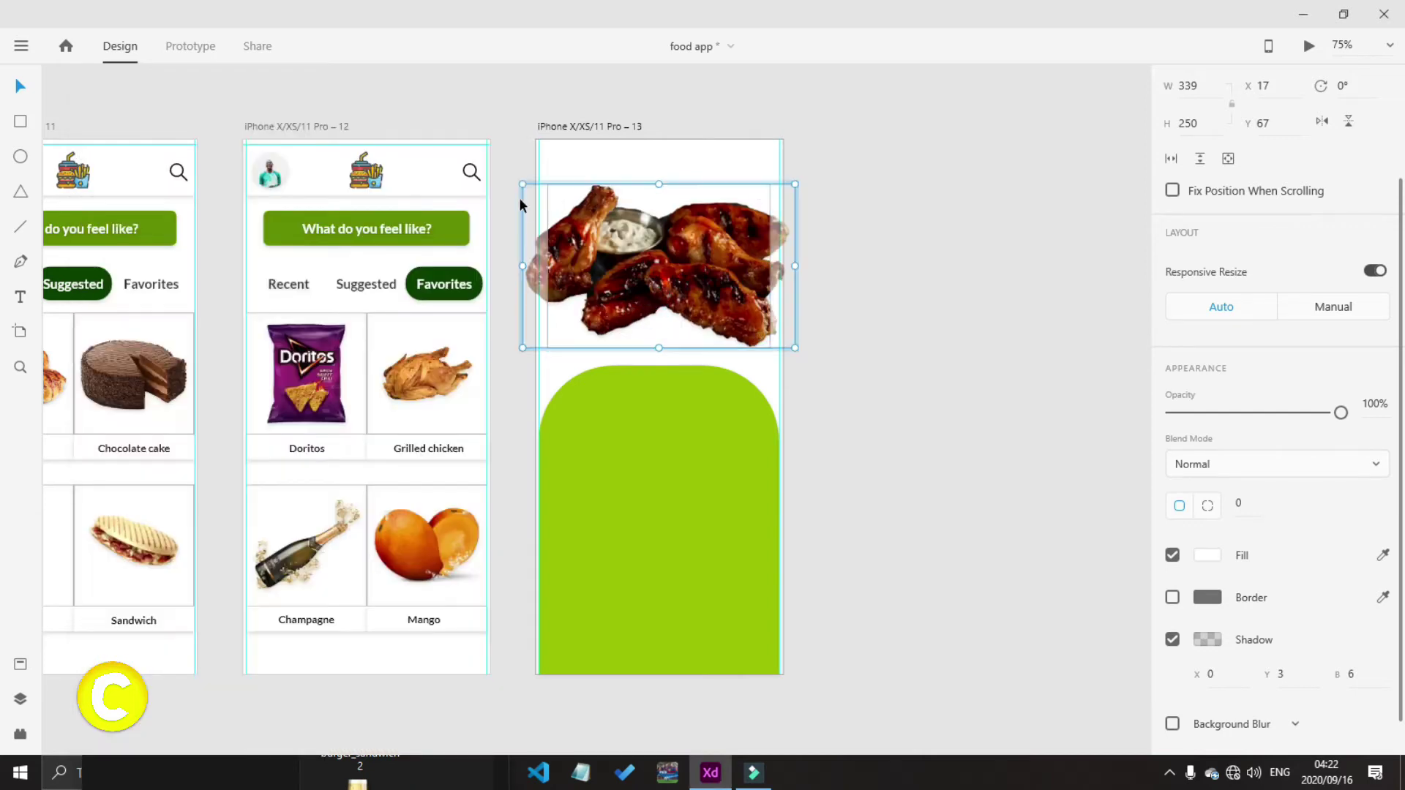
click(883, 398)
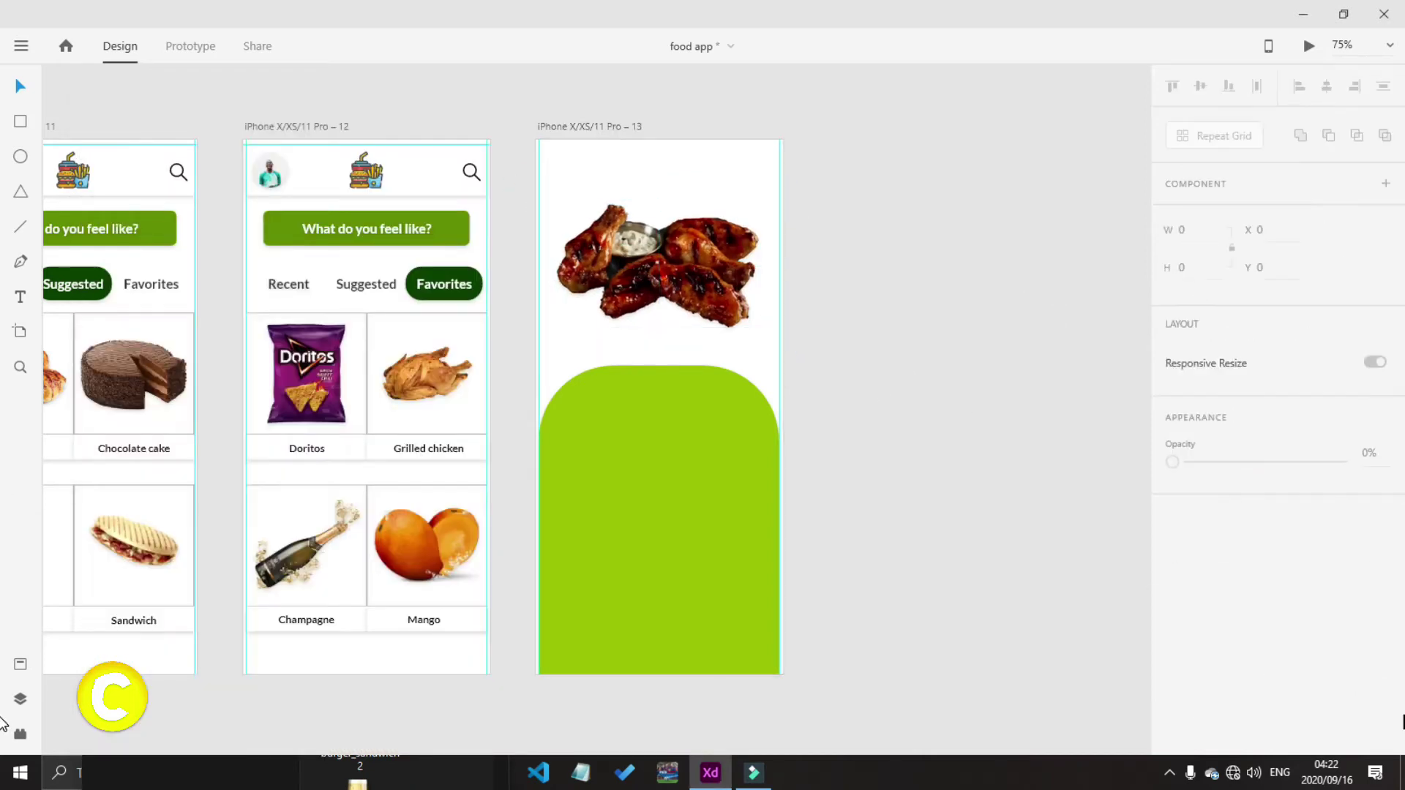
Turn on the image frame's border and round its corners to about 36
click(668, 270)
click(1172, 741)
click(558, 195)
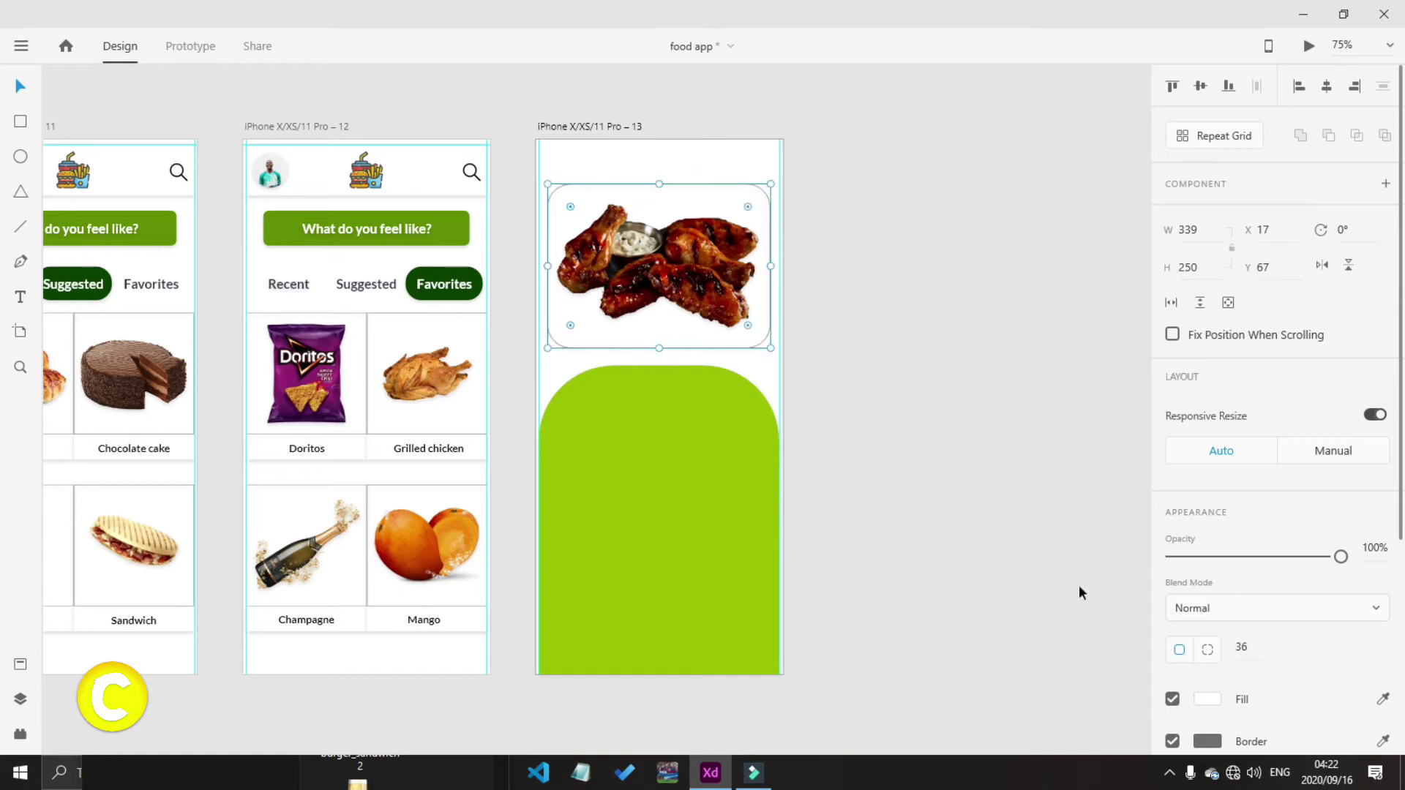
Set the image frame's border colour to #303740 at 54% opacity
scroll(1209, 638, down, 1)
click(1208, 638)
drag(1146, 477, 1120, 600)
click(987, 696)
drag(1146, 477, 1101, 530)
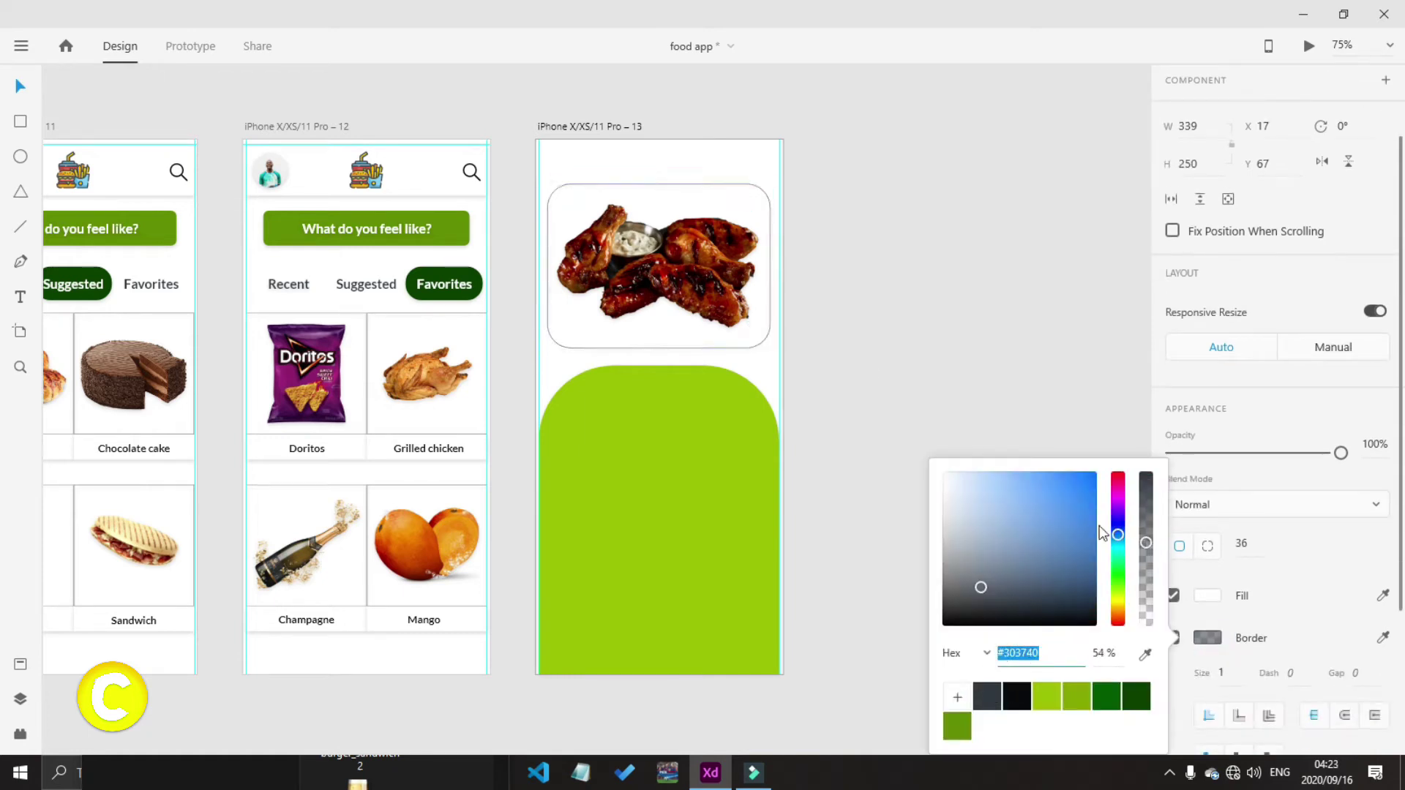
Set the image frame's shadow to a Y offset of 5 and a blur of 8, and remove its border
click(1218, 670)
scroll(1217, 652, down, 3)
text(5)
click(1362, 637)
text(8)
key(Return)
click(1173, 429)
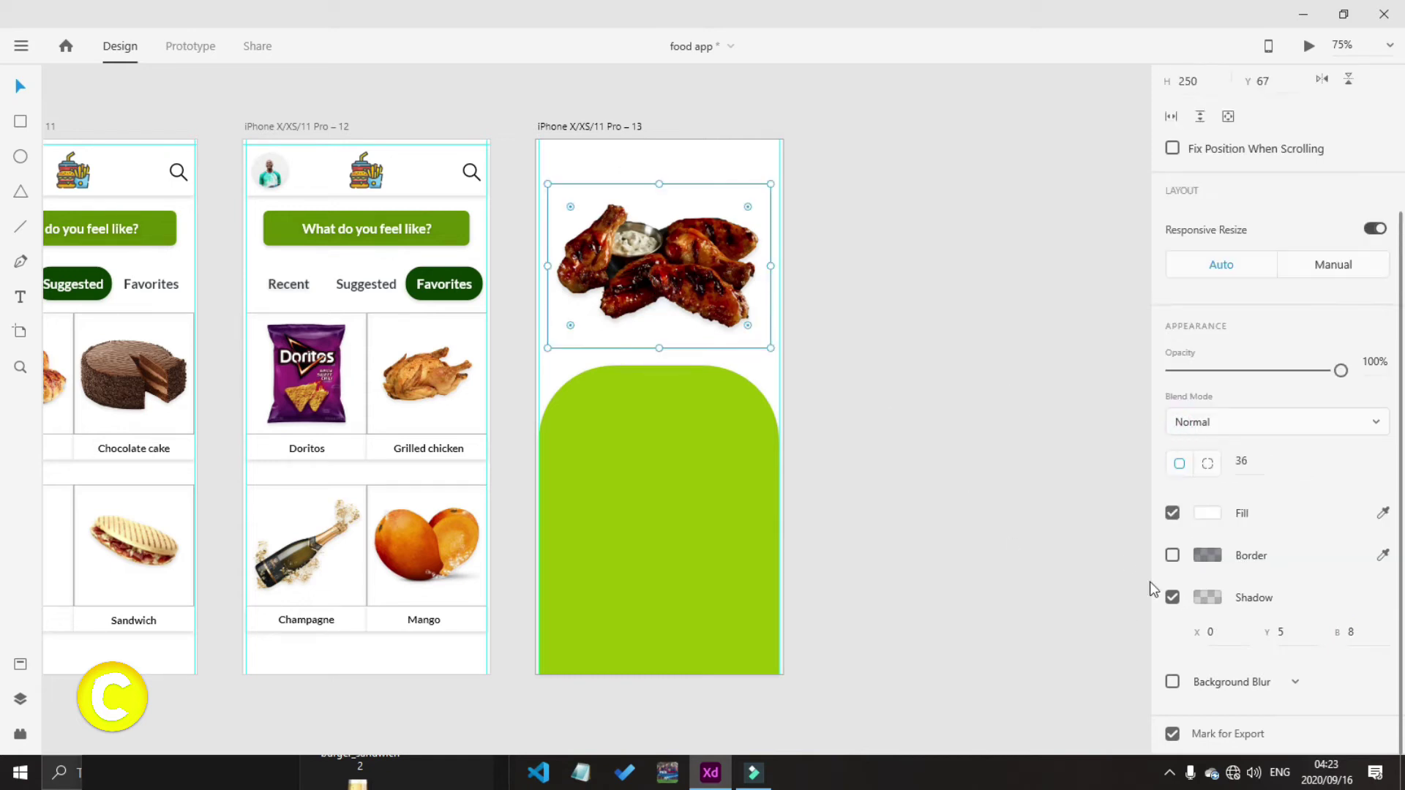
Try a fully opaque black shadow on the image frame, and turn the shadow off
click(1207, 598)
drag(1145, 592, 1147, 444)
click(668, 286)
click(1173, 598)
click(736, 342)
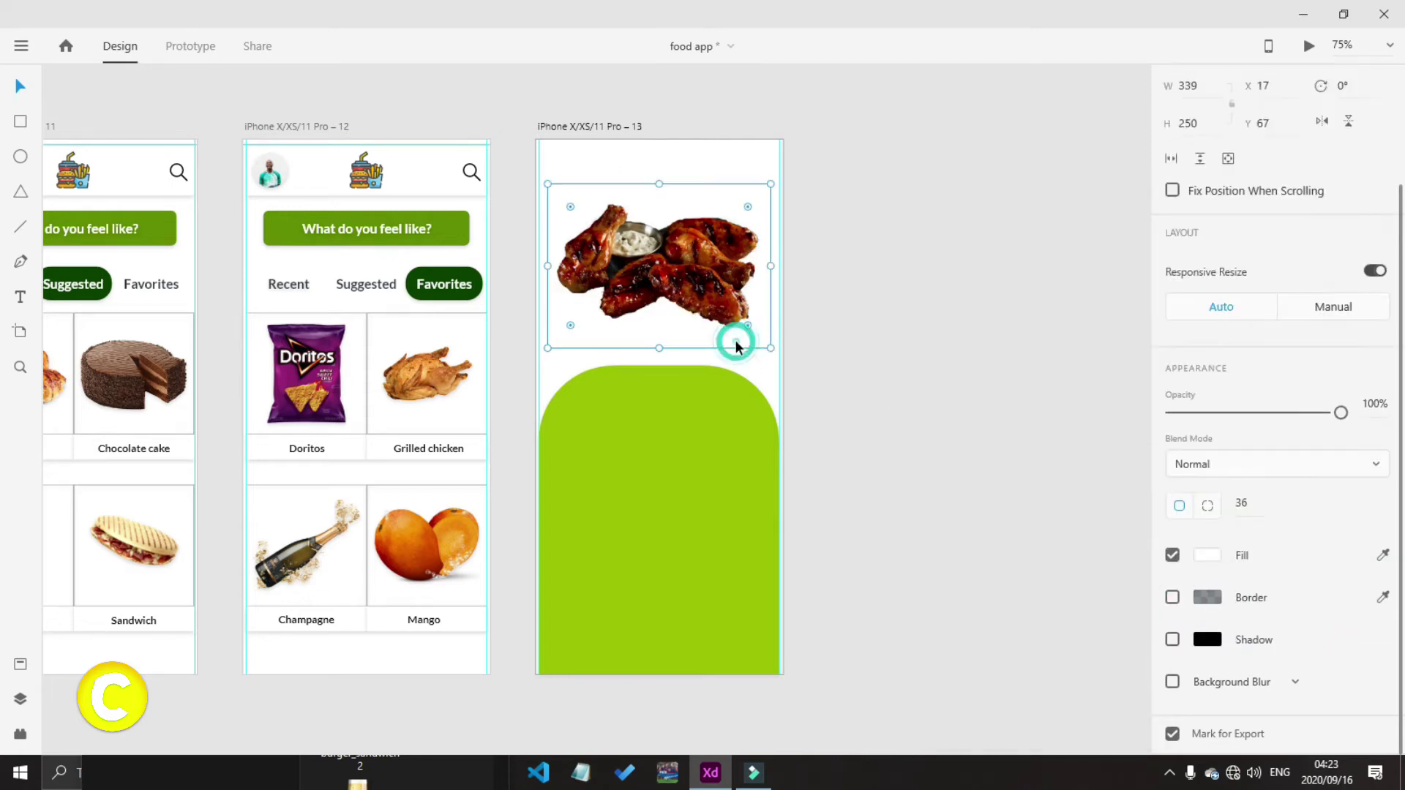
Try the image frame with its border and shadow switched on and off
click(1172, 597)
scroll(1207, 636, down, 2)
click(1172, 640)
click(1207, 639)
click(1173, 640)
click(1173, 640)
click(901, 473)
Extend the green panel upward to a height of about 495 and reduce its upper corner rounding, the left one to about 83
click(657, 366)
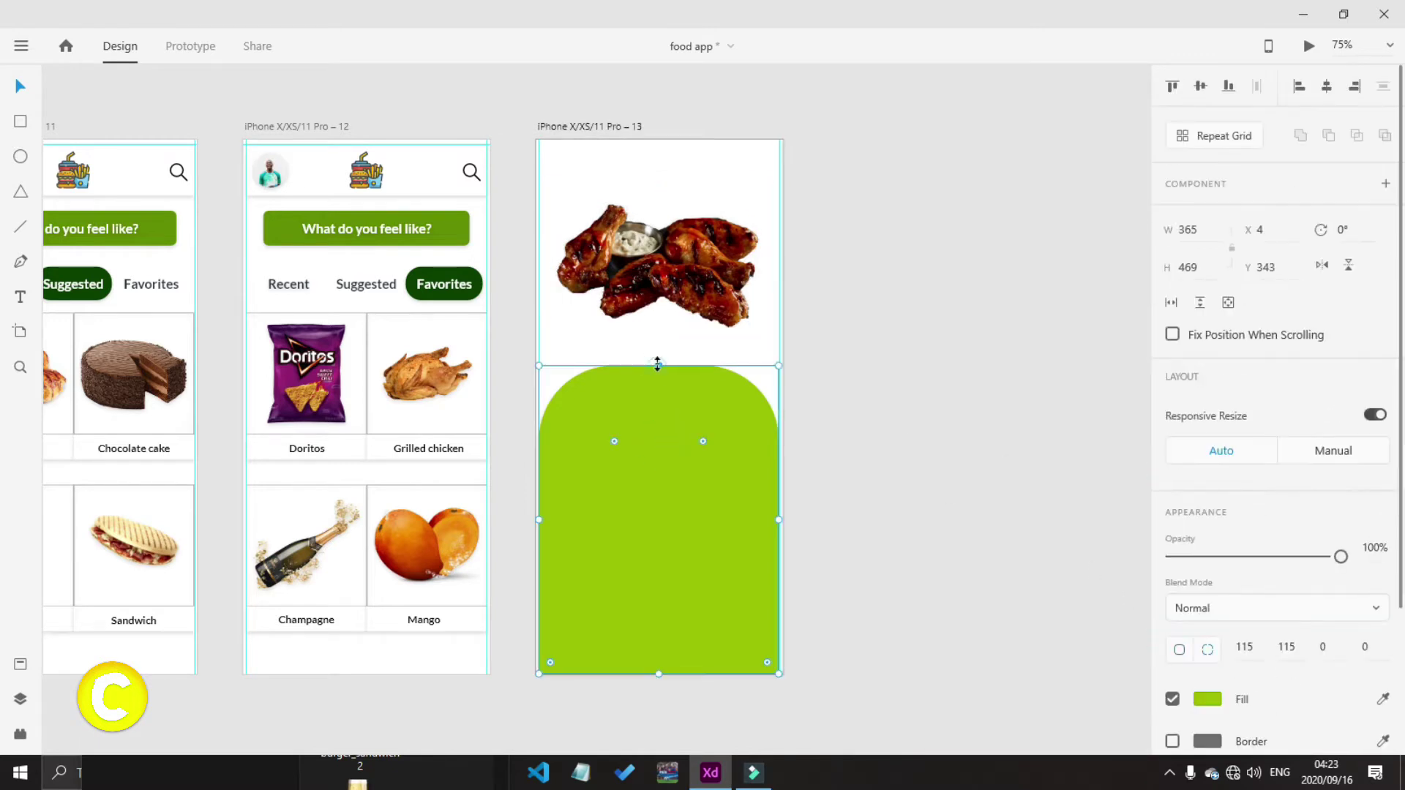
drag(657, 363, 657, 346)
click(889, 527)
click(614, 448)
drag(614, 423, 593, 402)
key(ctrl+z)
drag(702, 422, 735, 410)
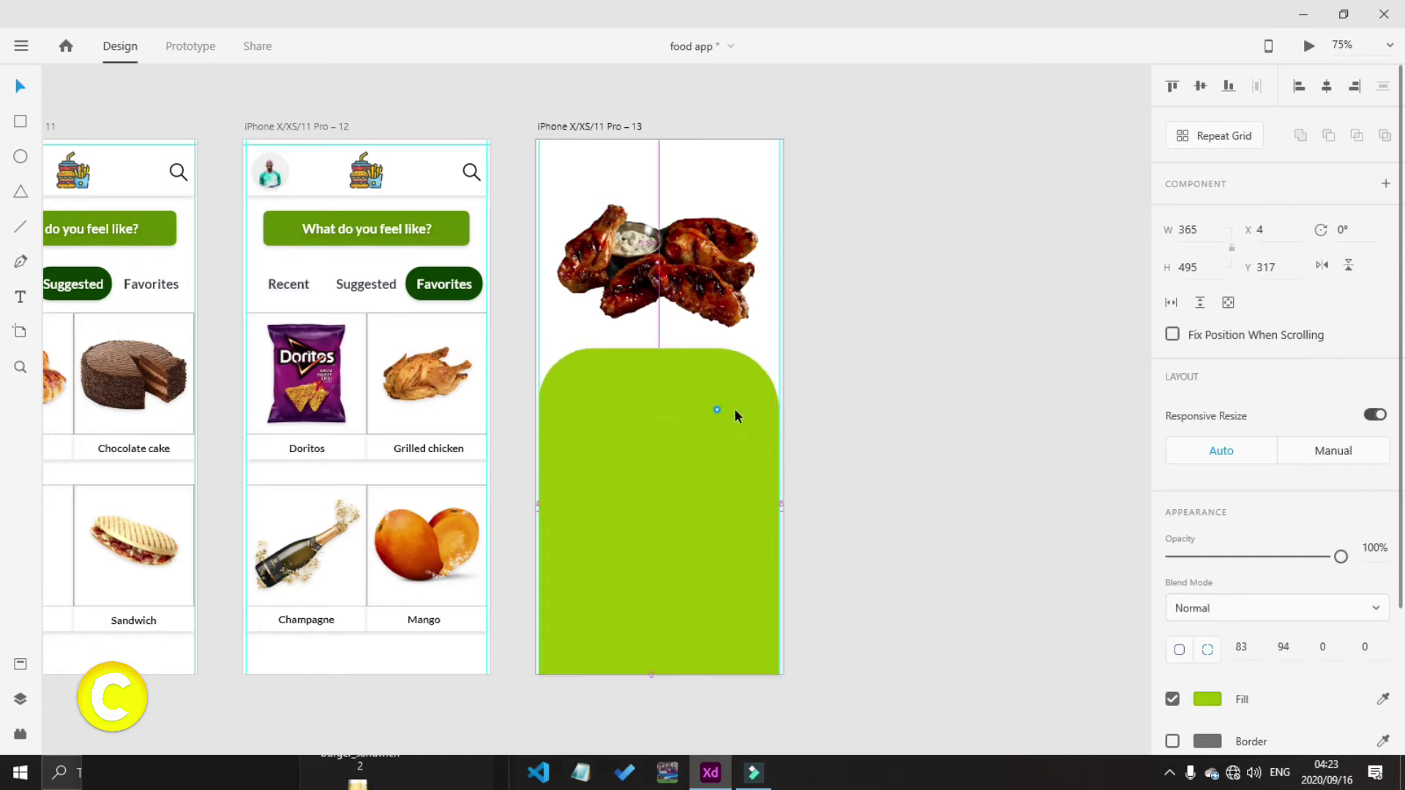
click(860, 424)
Add the title "Grilled Chicken" in white 30-point Lato Bold near the top of the green panel and move it towards the centre
click(565, 392)
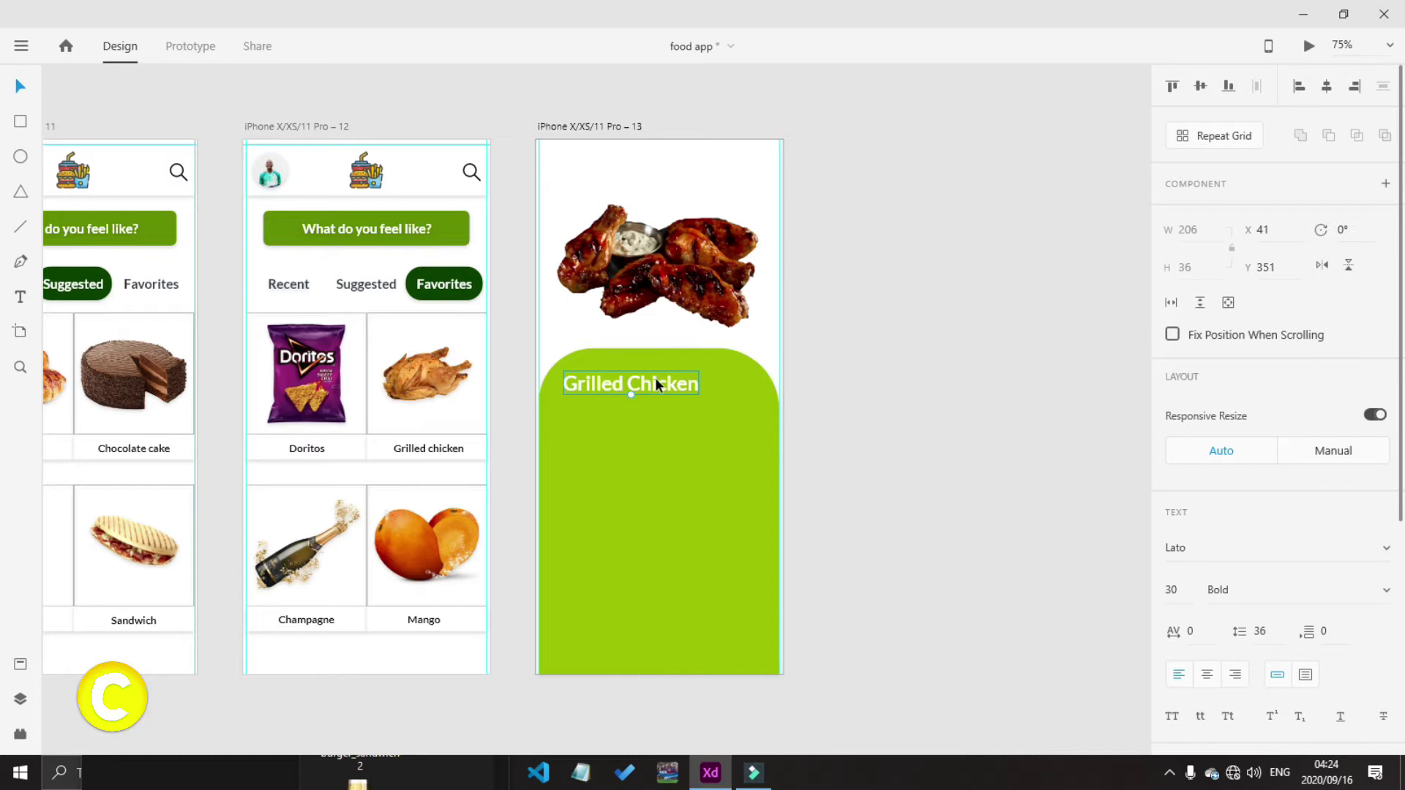
mouse_move(656, 378)
mouse_down()
mouse_move(687, 385)
mouse_move(648, 388)
mouse_up()
scroll(1205, 634, down, 5)
click(950, 427)
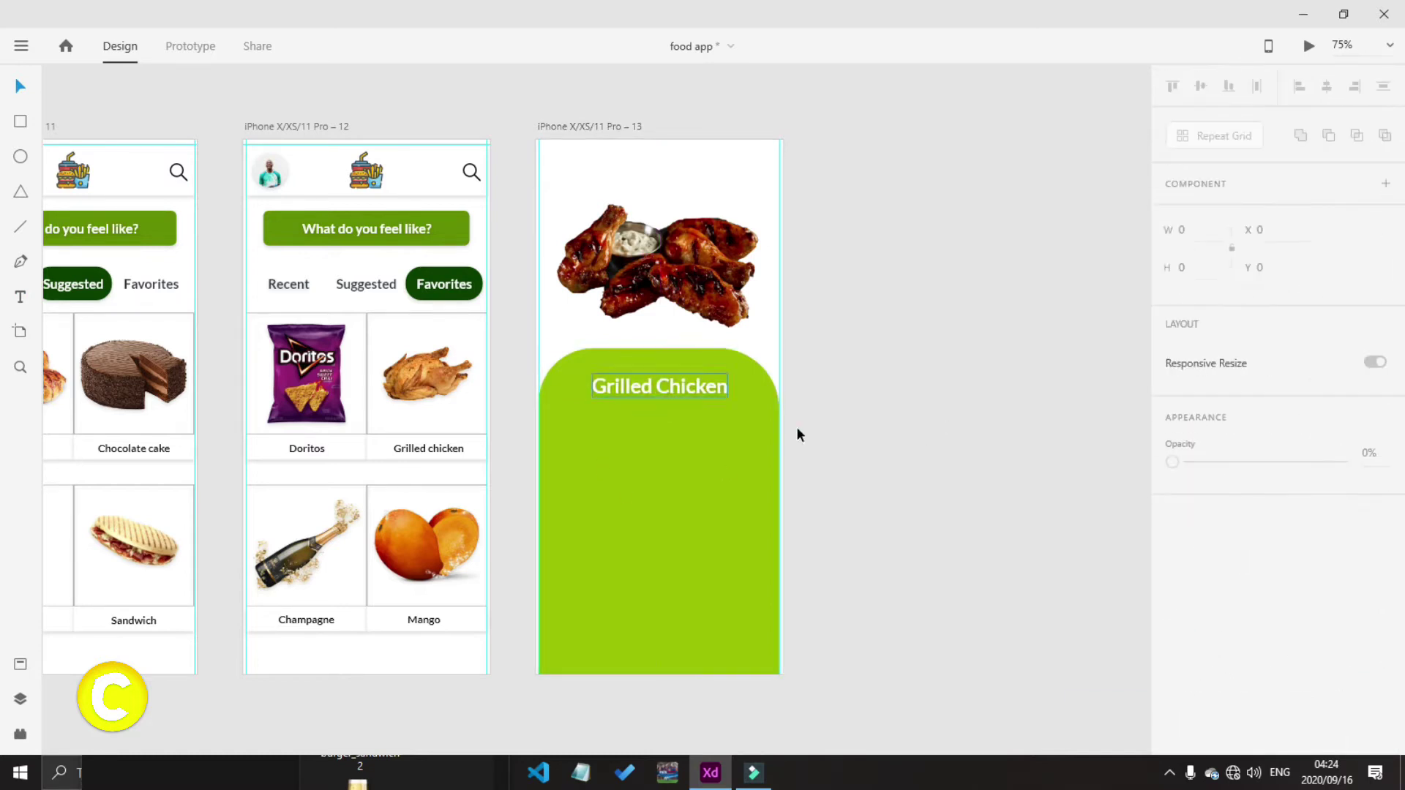
Lower the green panel's top edge slightly, and move the title down with it, centred horizontally on the artboard
click(701, 445)
drag(657, 348, 656, 357)
drag(639, 379, 678, 399)
double_click(667, 397)
click(700, 413)
click(1323, 86)
click(951, 204)
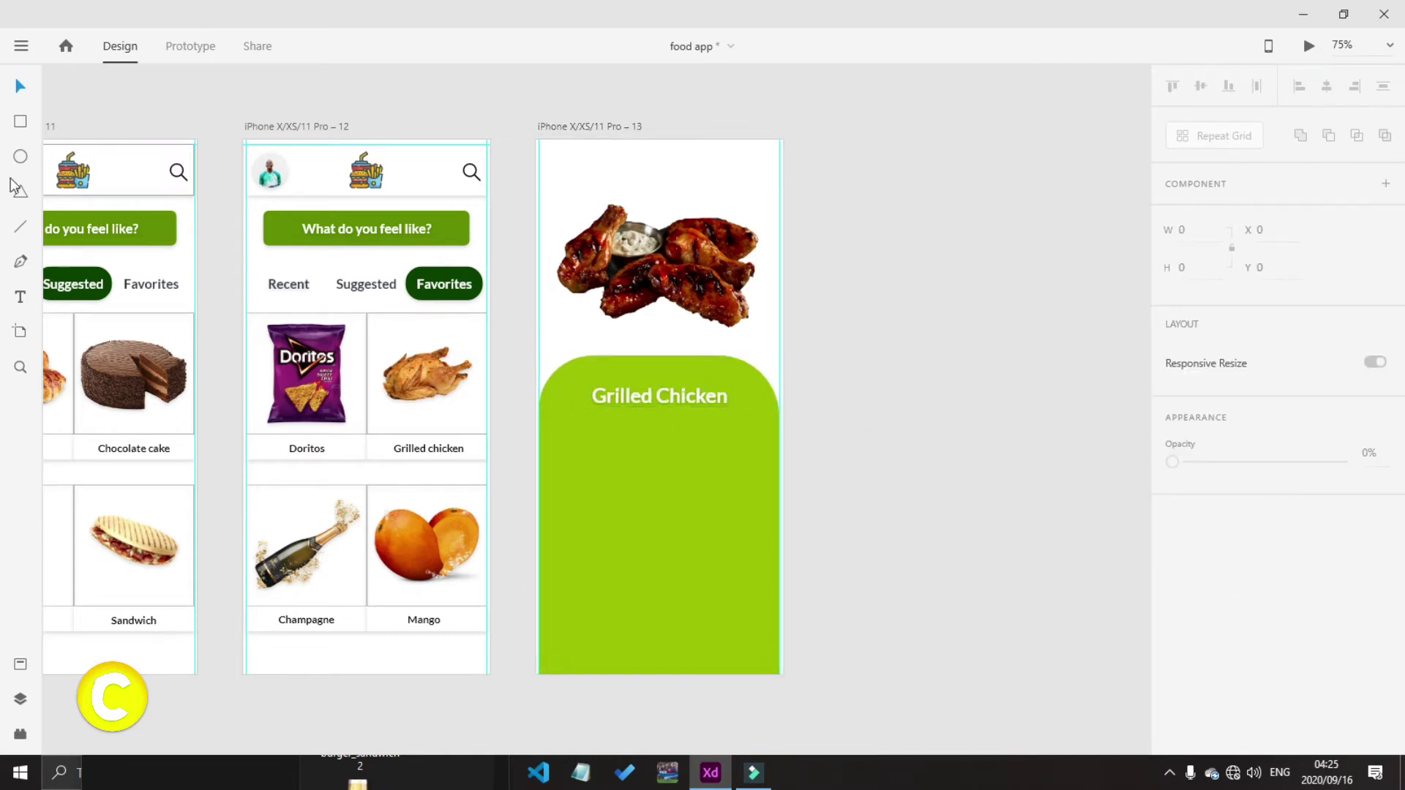
Add the text "Benefits" below the title near the panel's left edge
click(20, 299)
click(561, 424)
text(Benefits)
key(Escape)
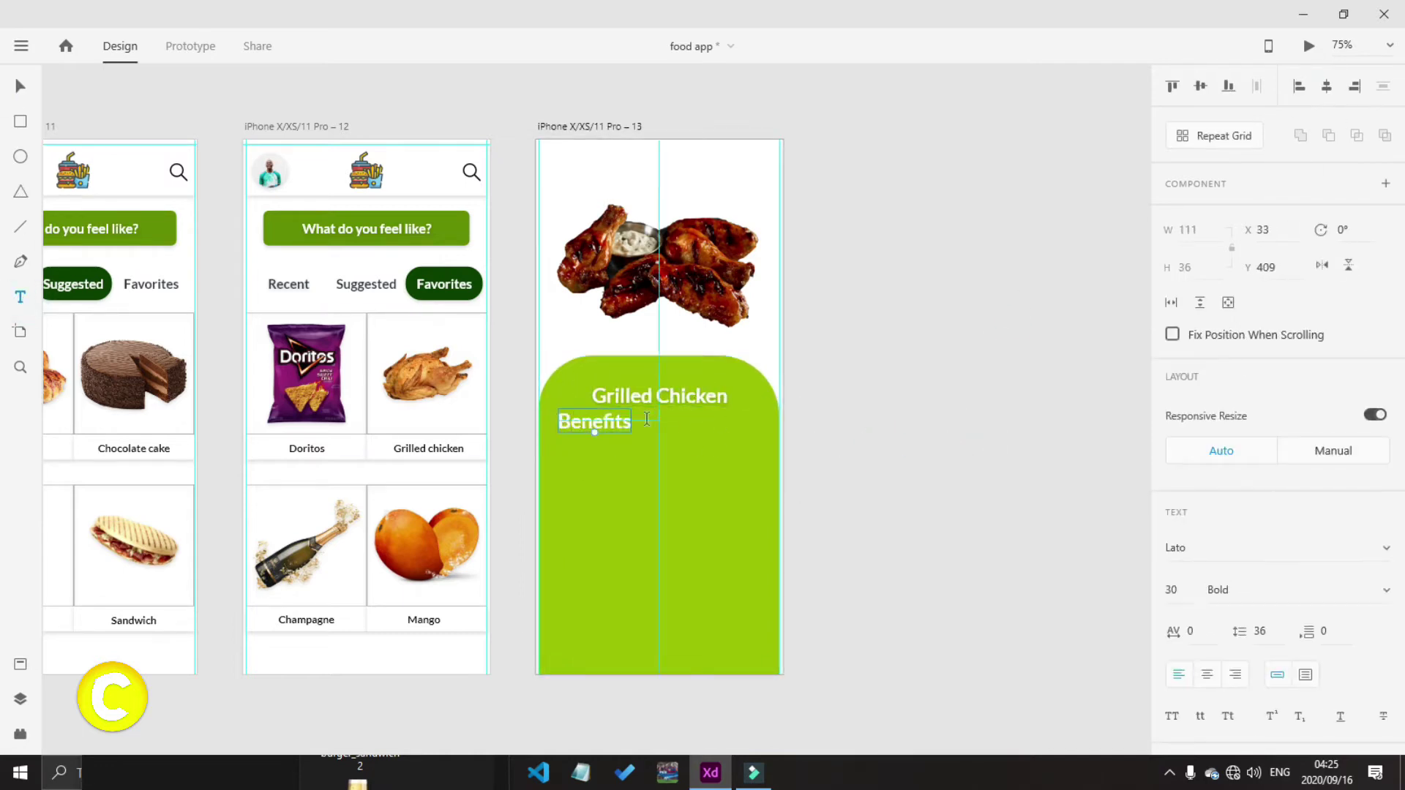
drag(580, 423, 578, 435)
Set the "Benefits" heading to size 20 in the Regular weight
scroll(1198, 545, down, 1)
click(1175, 487)
text(20)
key(Return)
click(1349, 493)
text(Regular)
key(Return)
Set the "Grilled Chicken" title to size 27 and centre it horizontally on the artboard
click(721, 396)
click(1176, 486)
text(27)
key(Return)
click(1326, 86)
click(1057, 432)
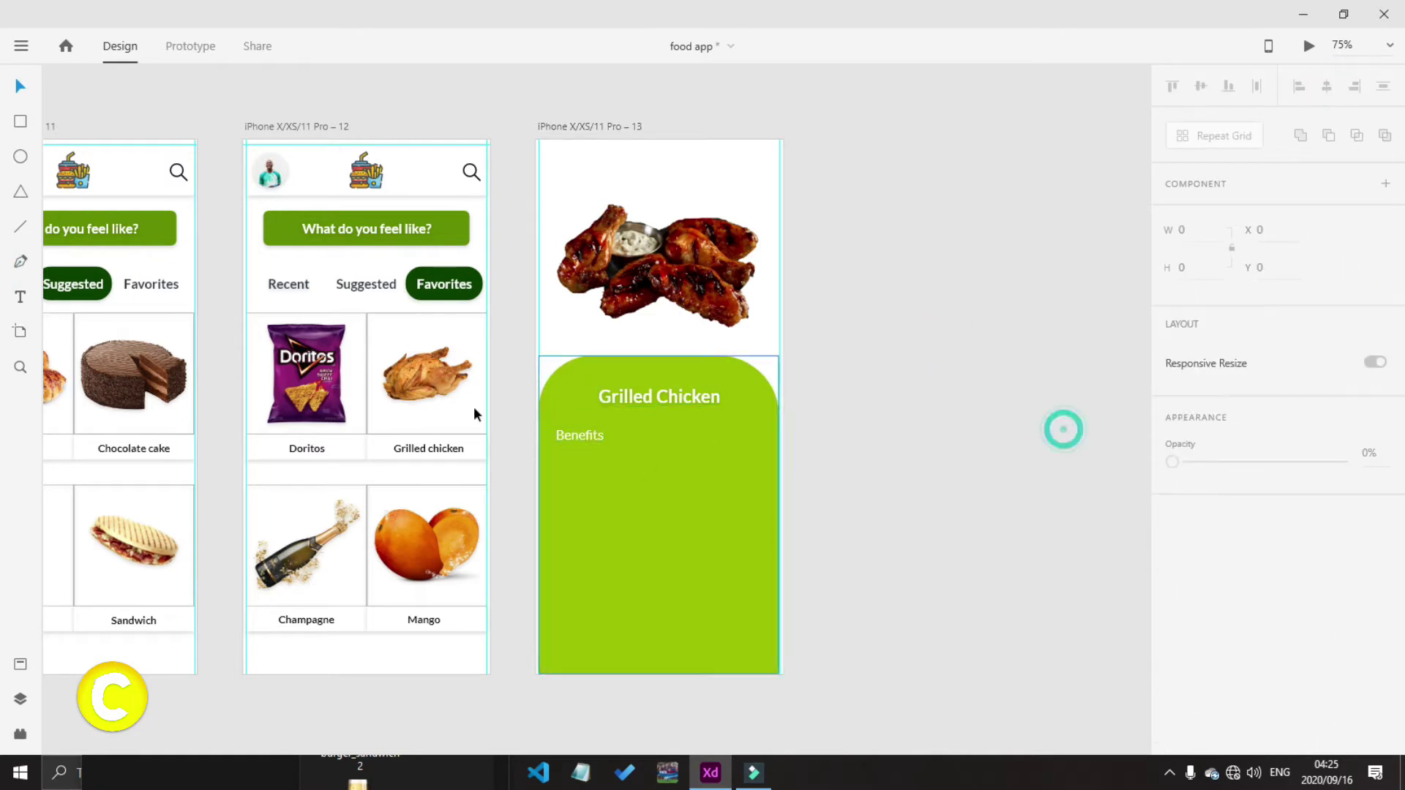
Draw a horizontal line about 268 long under "Benefits" and make it white with a size of 3 and round caps
drag(560, 451, 735, 450)
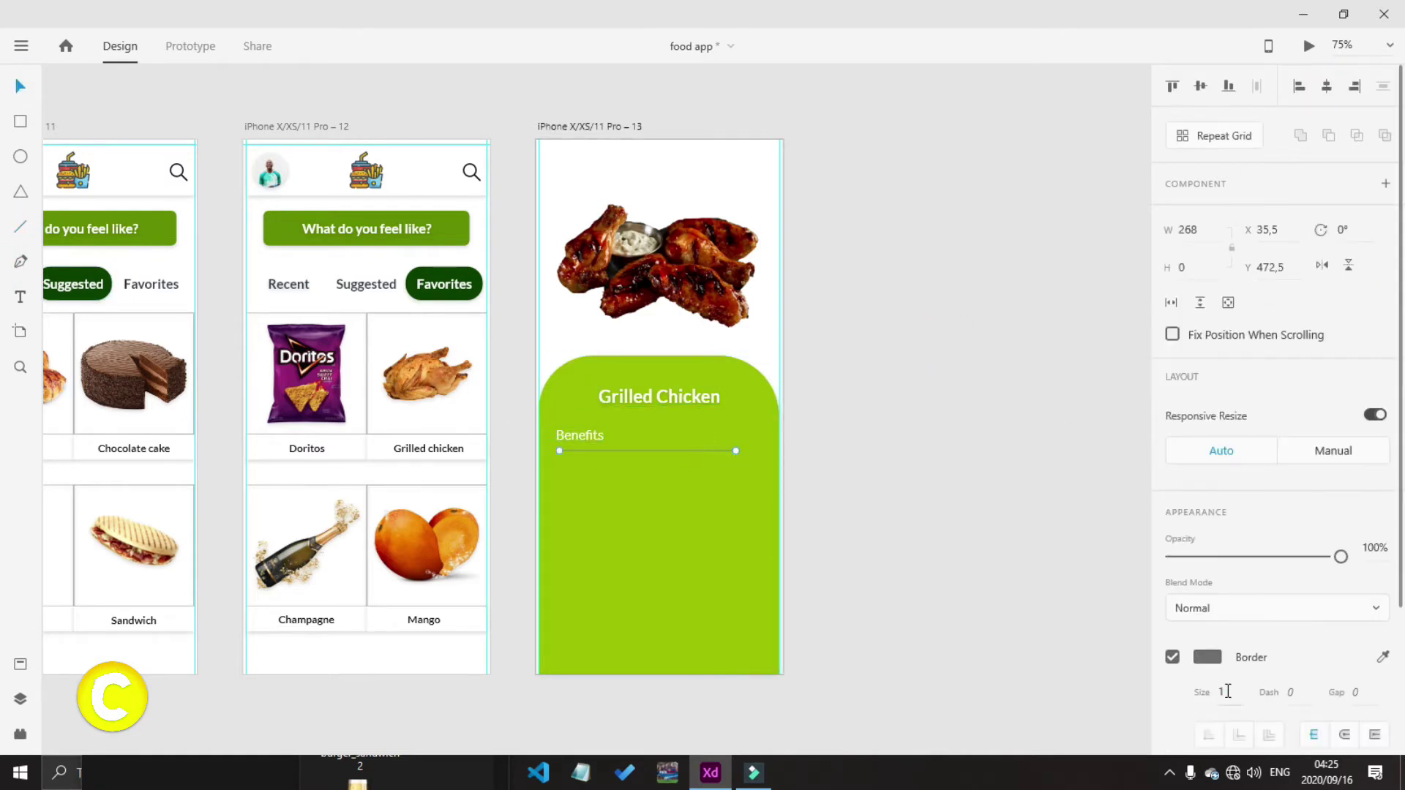
click(1209, 659)
click(1226, 687)
text(3)
click(1344, 733)
click(1206, 655)
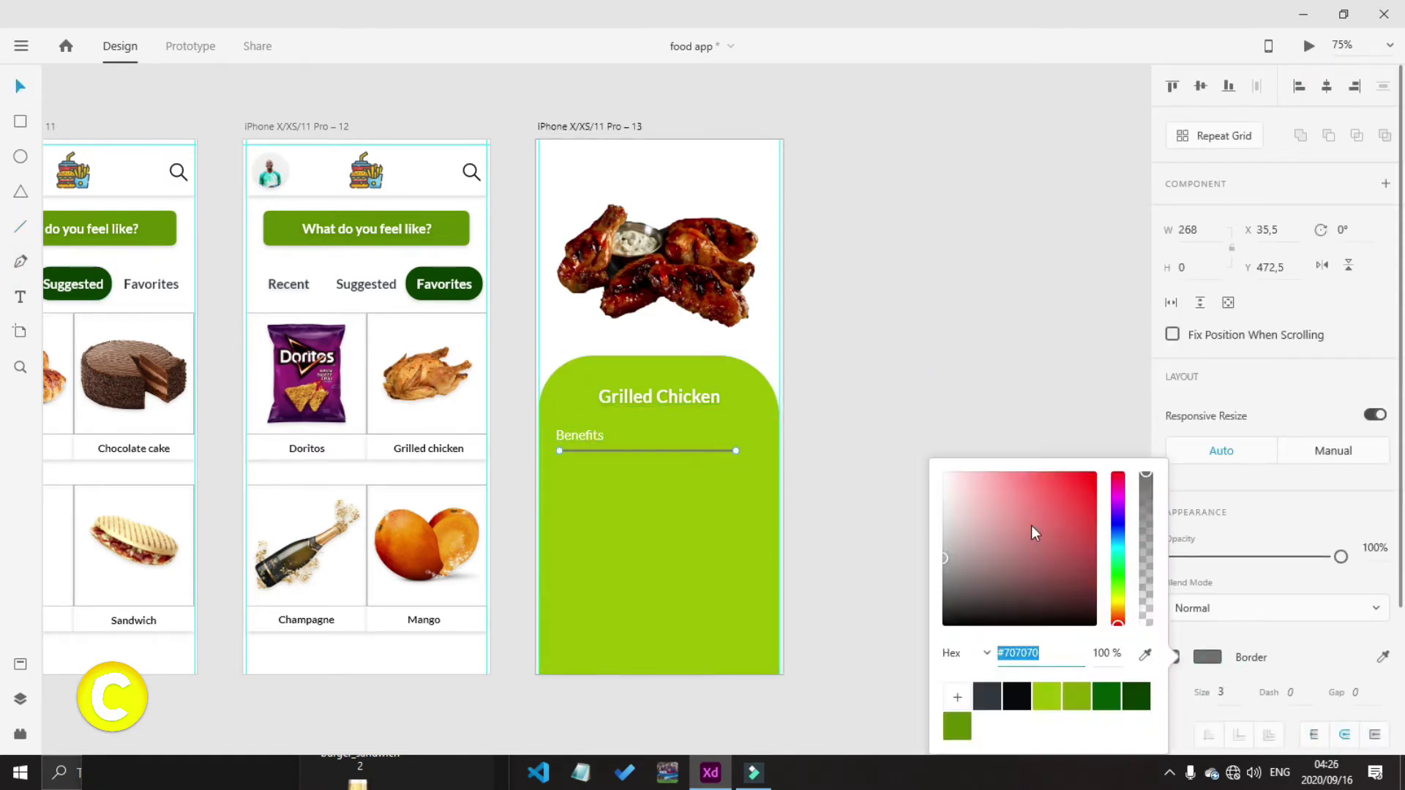
drag(947, 511, 916, 446)
Align the line with the start of the "Benefits" heading and shorten it to just past the end of the word
double_click(644, 450)
click(660, 446)
drag(660, 448, 631, 446)
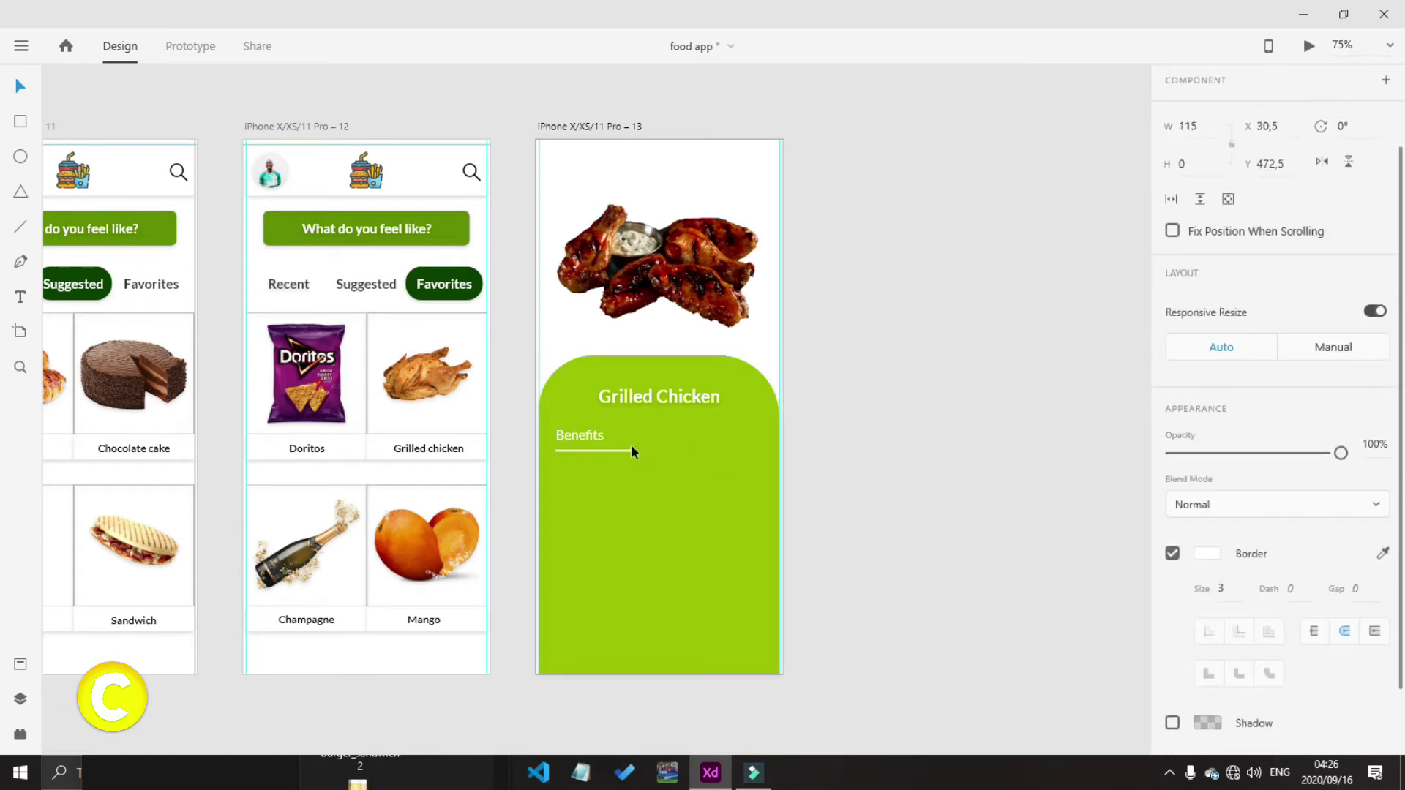
click(997, 459)
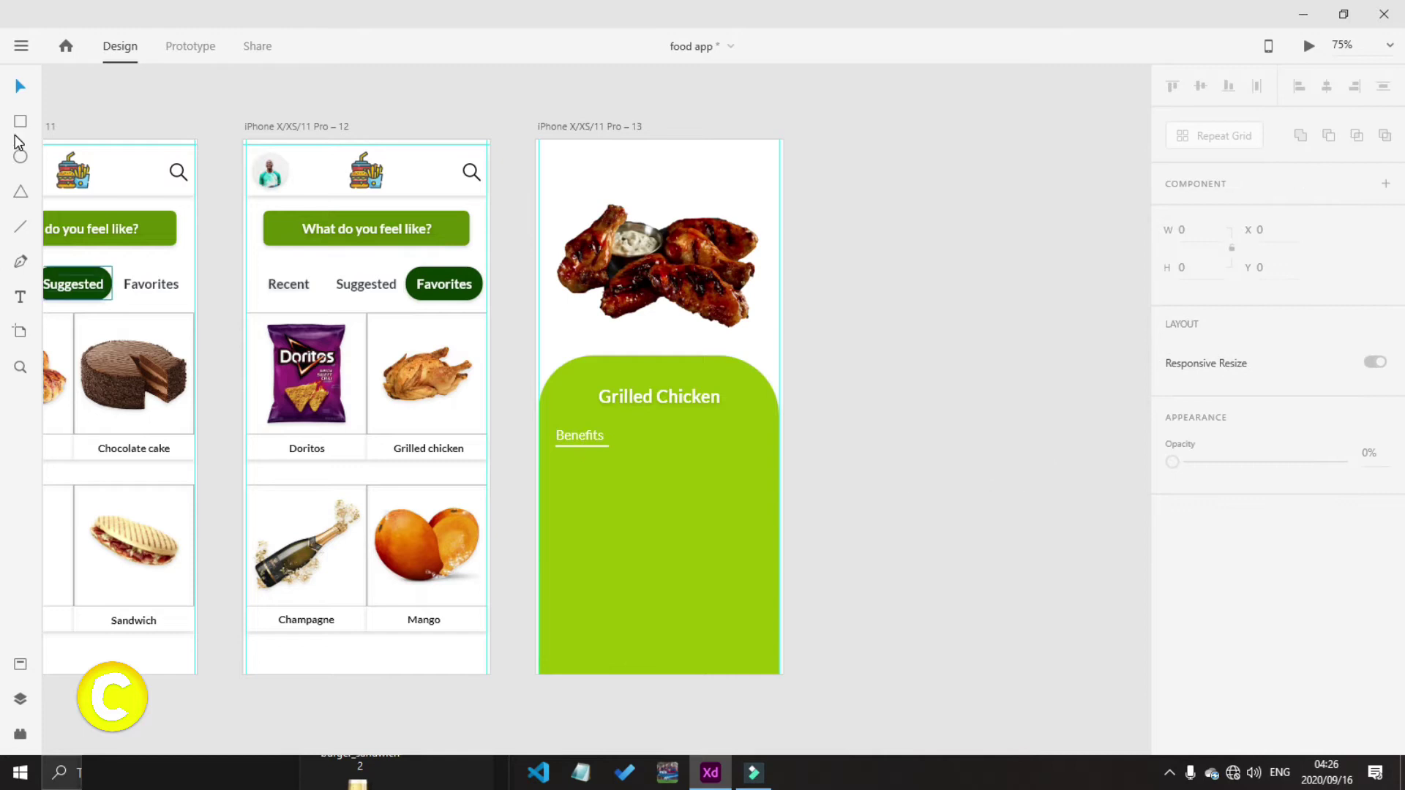
click(21, 296)
click(558, 474)
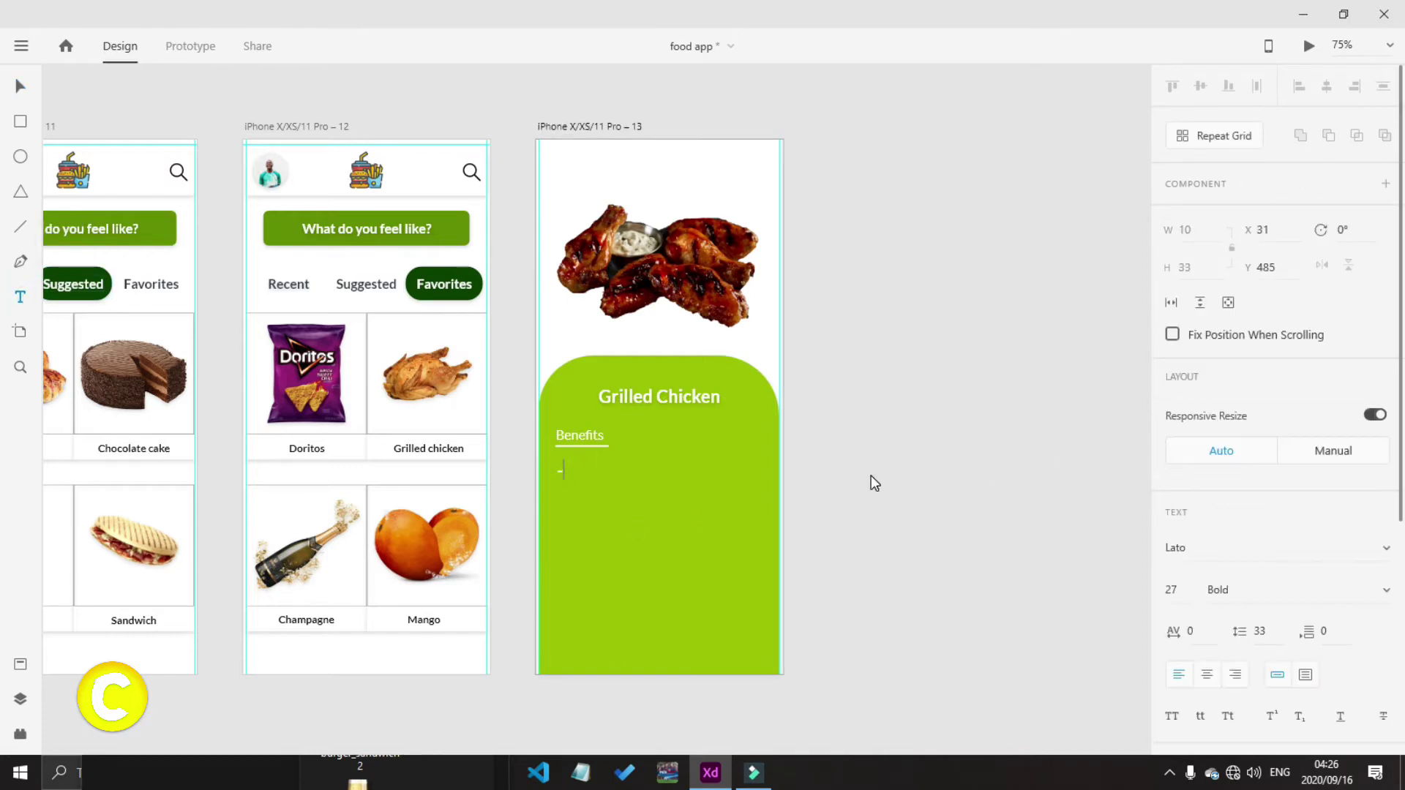
click(20, 735)
click(141, 191)
click(921, 541)
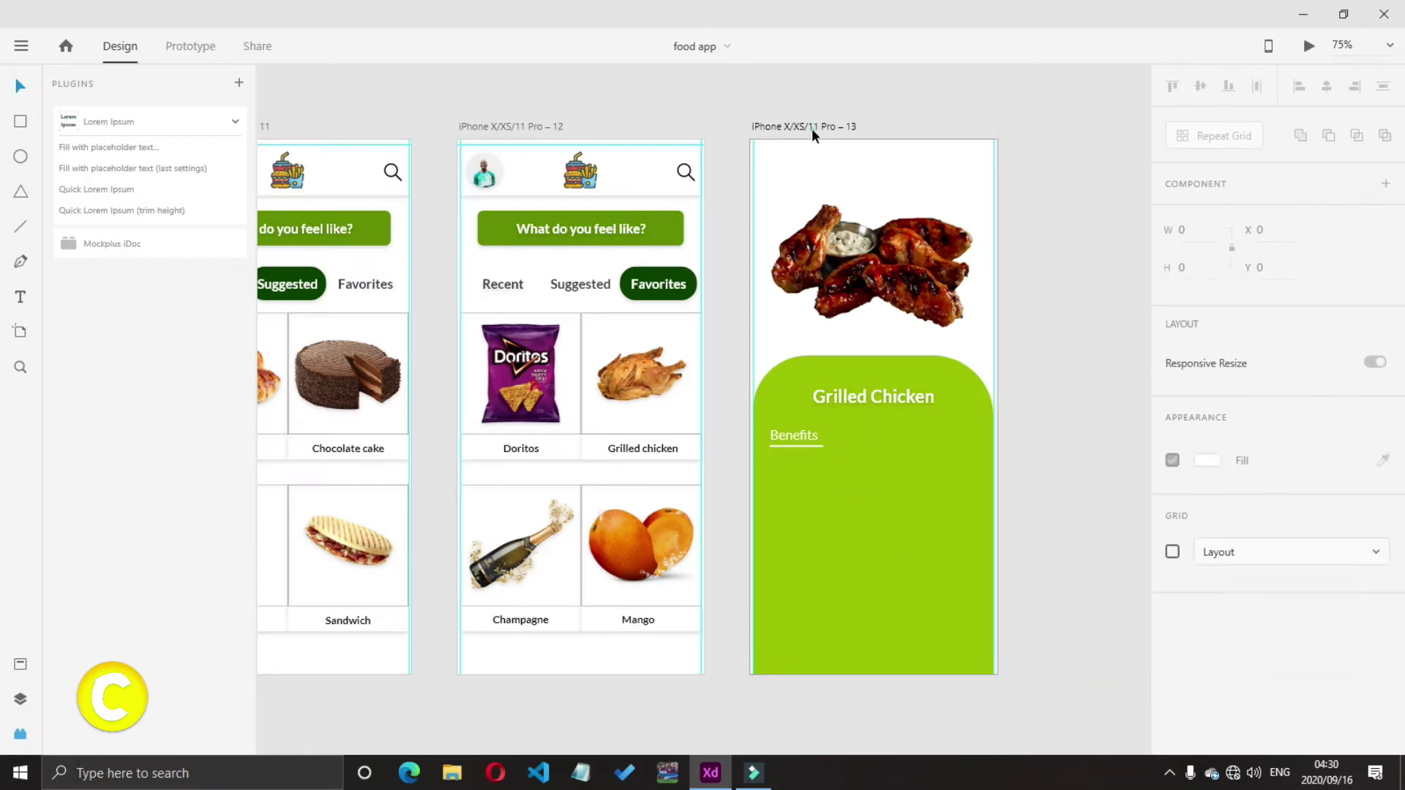
Try several green swatches as the food detail artboard's background fill, ending with olive green #83A603
click(1207, 600)
click(986, 696)
drag(1146, 477, 1146, 567)
click(1074, 702)
click(1107, 697)
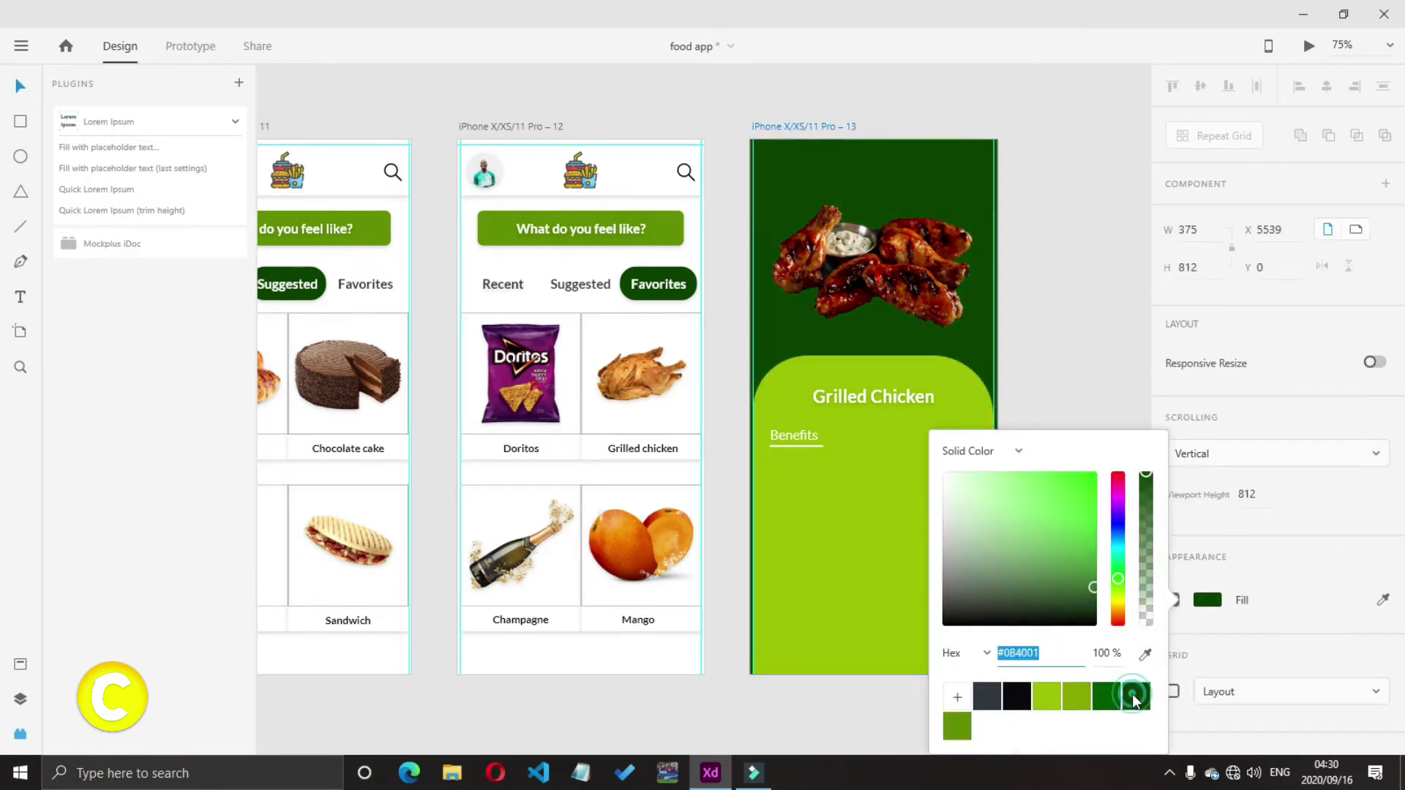
click(1133, 697)
click(994, 697)
click(1048, 696)
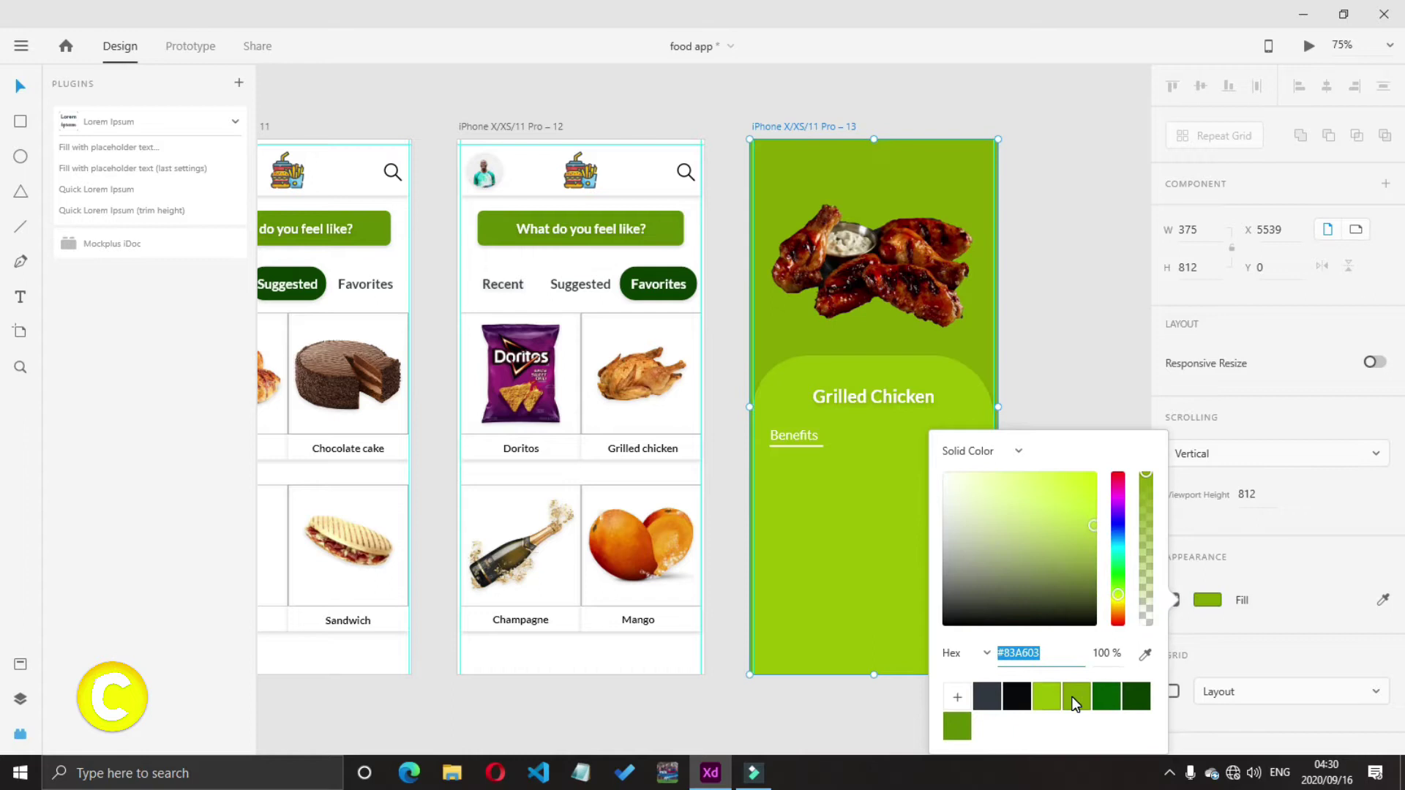
click(913, 436)
click(1100, 611)
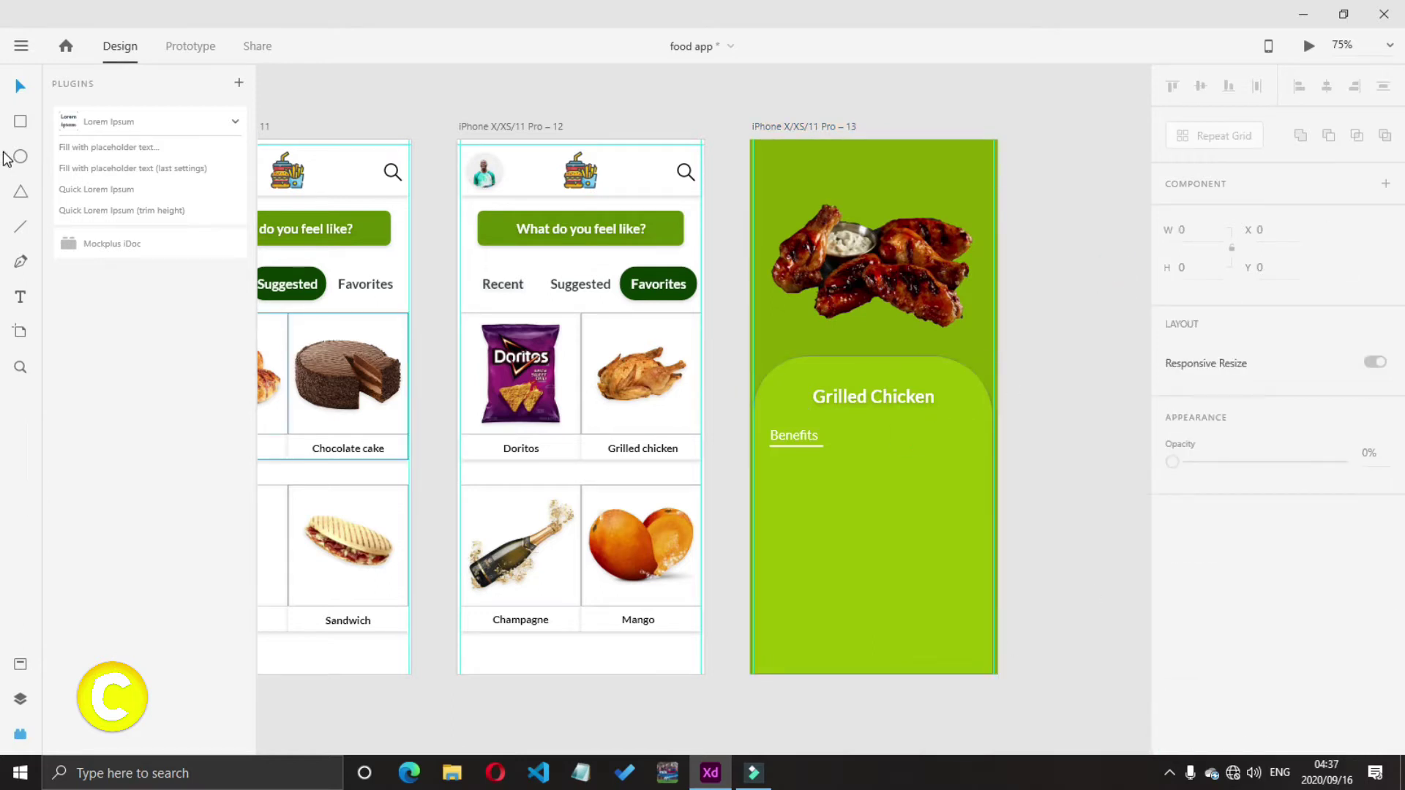
Add the text "- Protein supply" just below the underlined "Benefits" heading
key(ctrl+plus)
scroll(956, 503, right, 3)
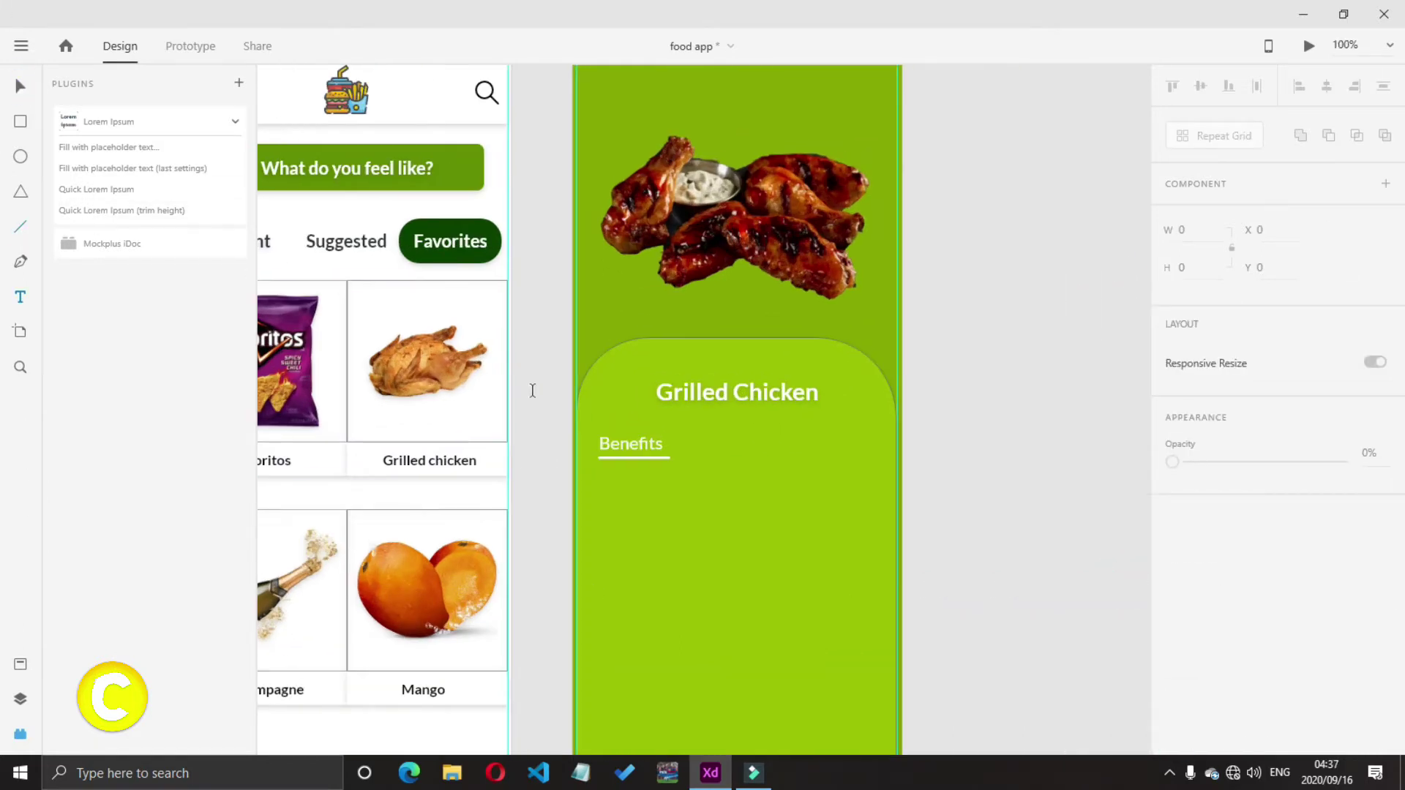
click(589, 474)
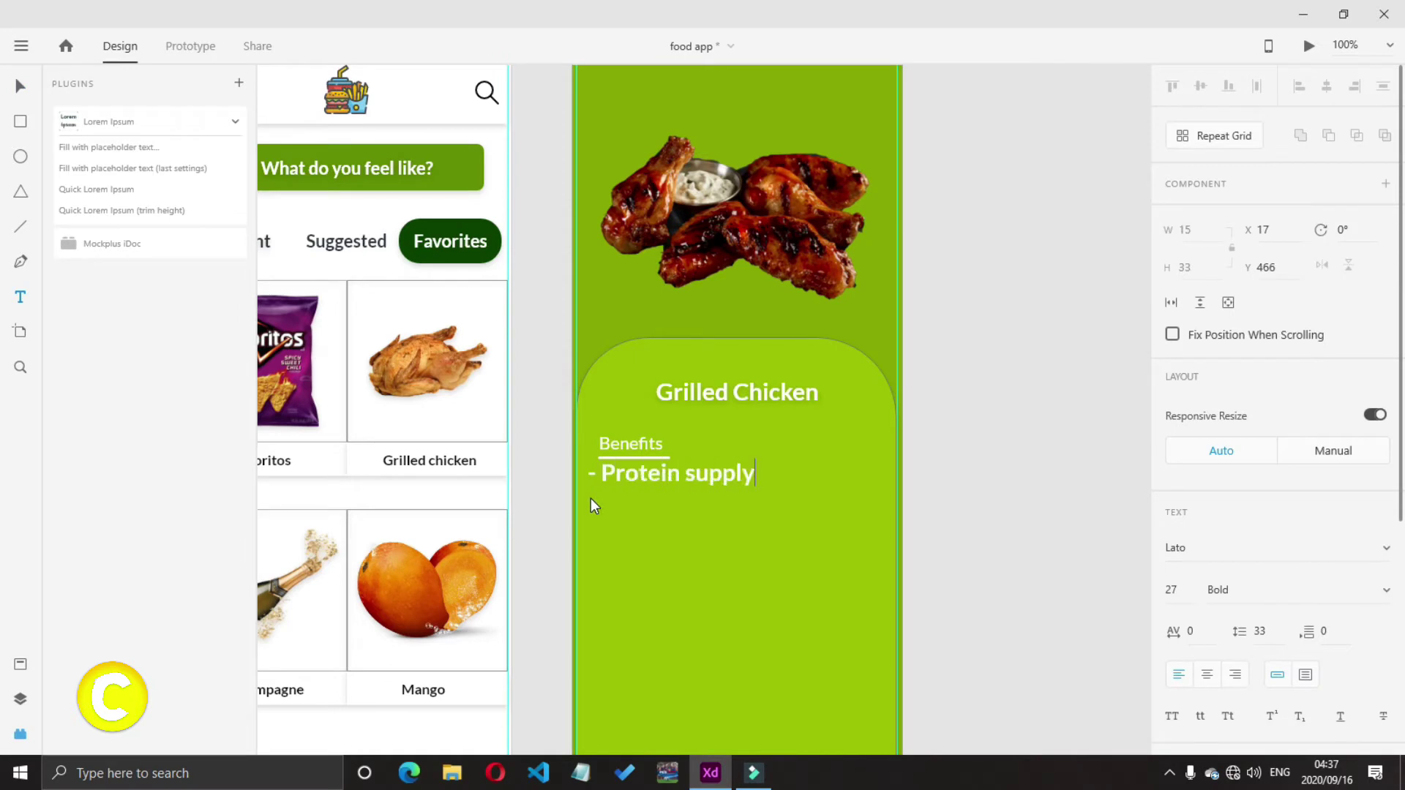
key(Escape)
drag(691, 472, 696, 495)
Set the "- Protein supply" text to size 16
click(1173, 590)
text(19)
key(Return)
double_click(1186, 588)
text(16)
key(Return)
Duplicate the "- Protein supply" line downward at even spacing to make a list of four lines
drag(675, 493, 654, 594)
key(ctrl+d)
key(ctrl+d)
Change the three copied lines to "- Weight loss", "- Healthy bones" and "- Stress reliever"
double_click(644, 524)
text(- Weight loss)
click(657, 556)
double_click(650, 559)
text(- h)
key(BackSpace)
text(Healthy bones)
click(652, 598)
double_click(661, 597)
text(- Stress reliever)
click(1025, 597)
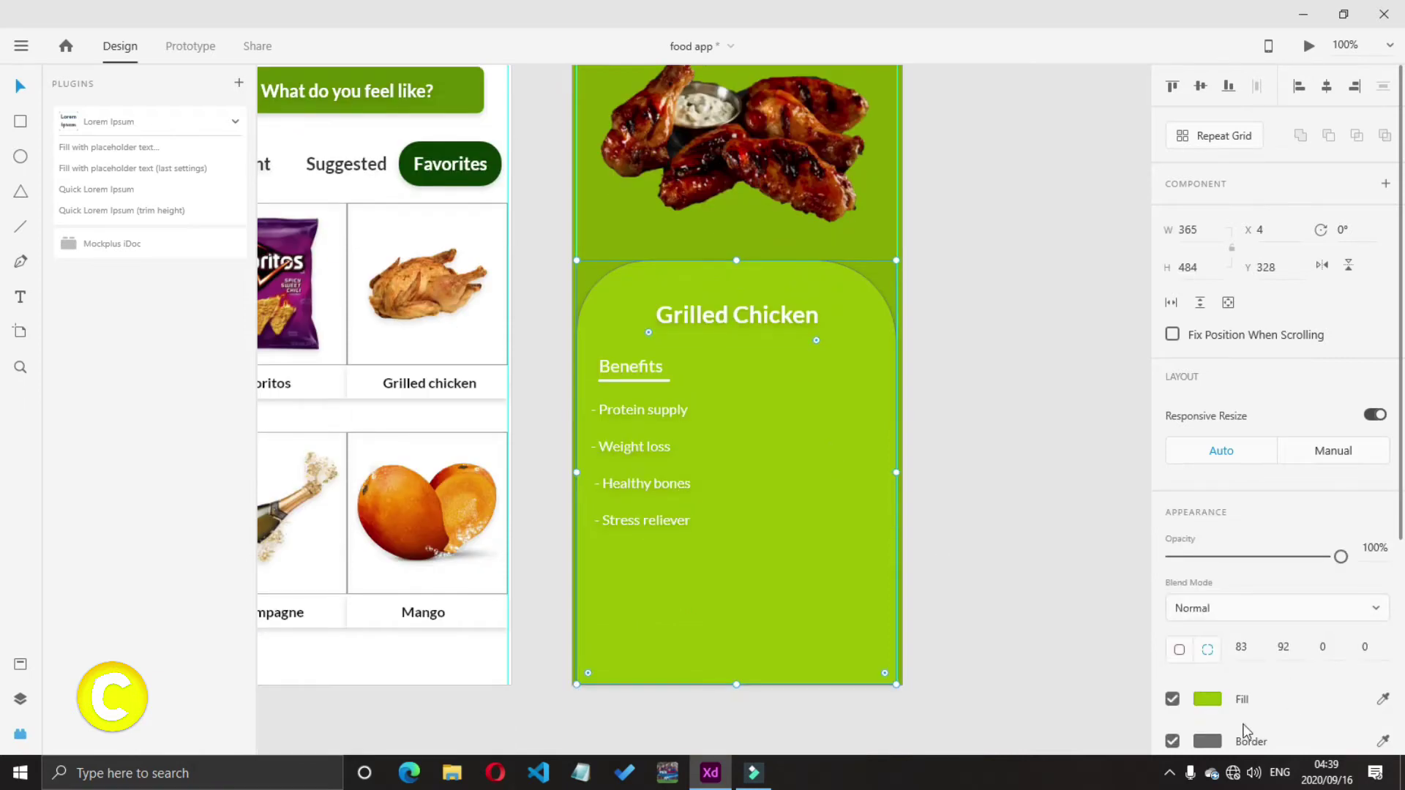
Fill the rounded panel with dark slate #303740 and the artboard background with light grey #F2F2F2
click(1207, 699)
click(995, 699)
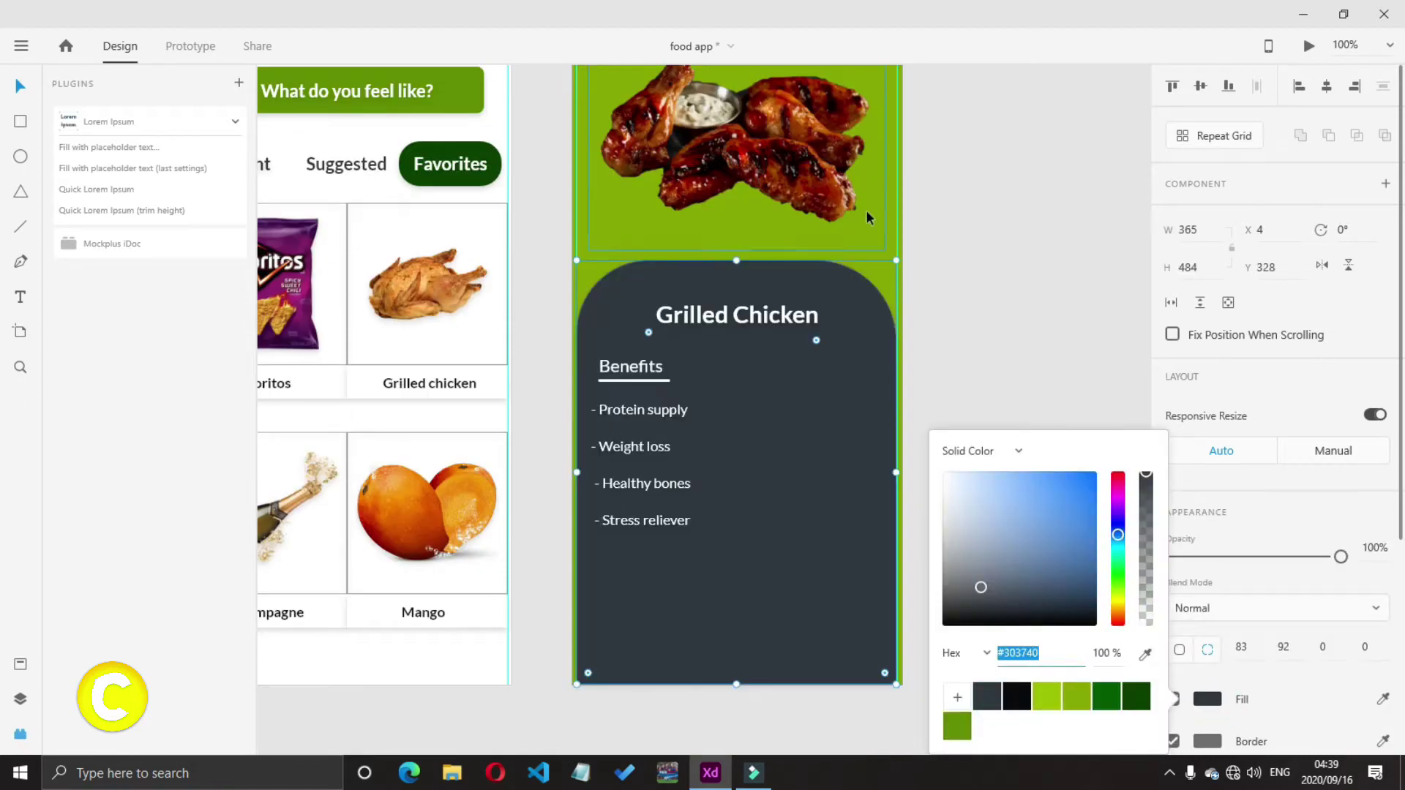
scroll(868, 221, up, 4)
click(644, 101)
click(1208, 598)
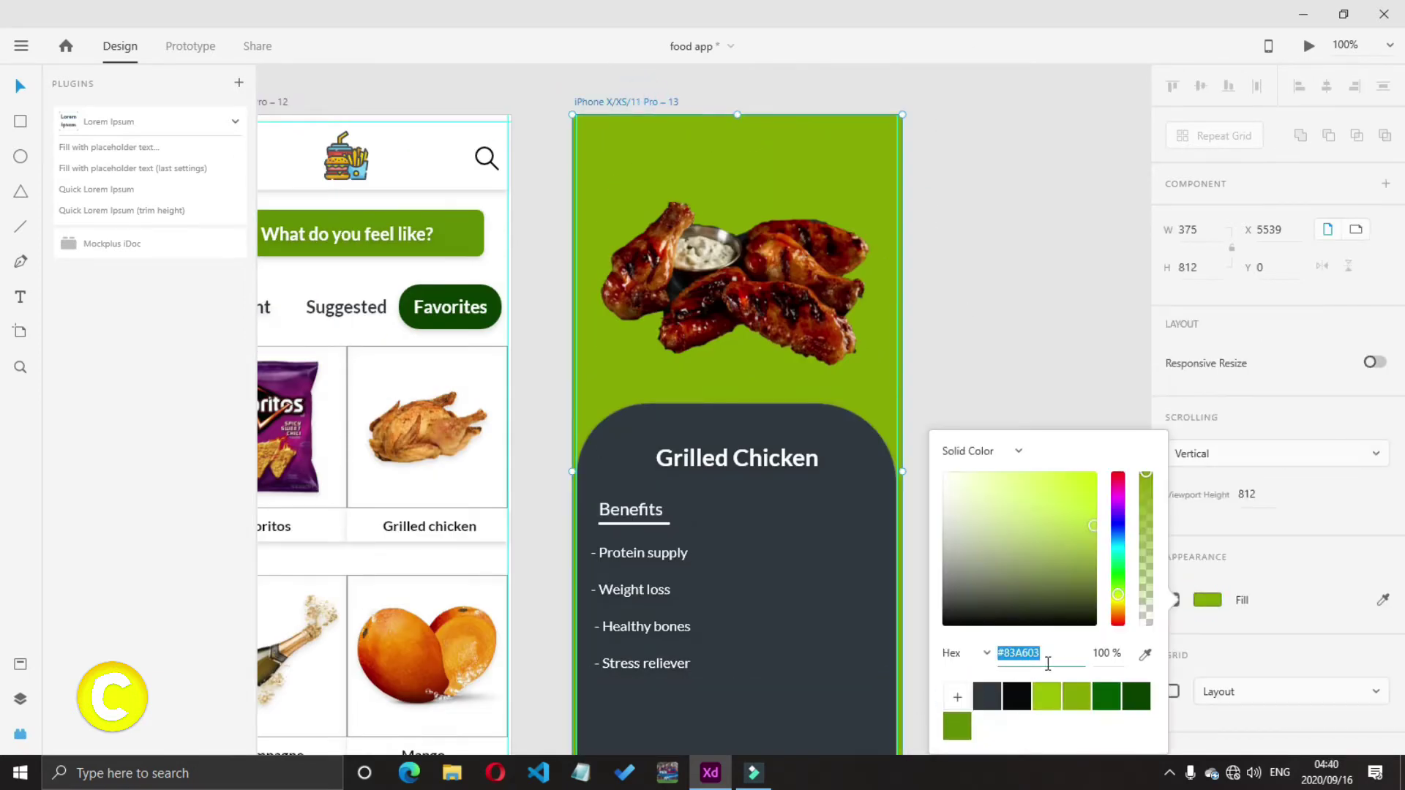
key(Return)
click(1039, 654)
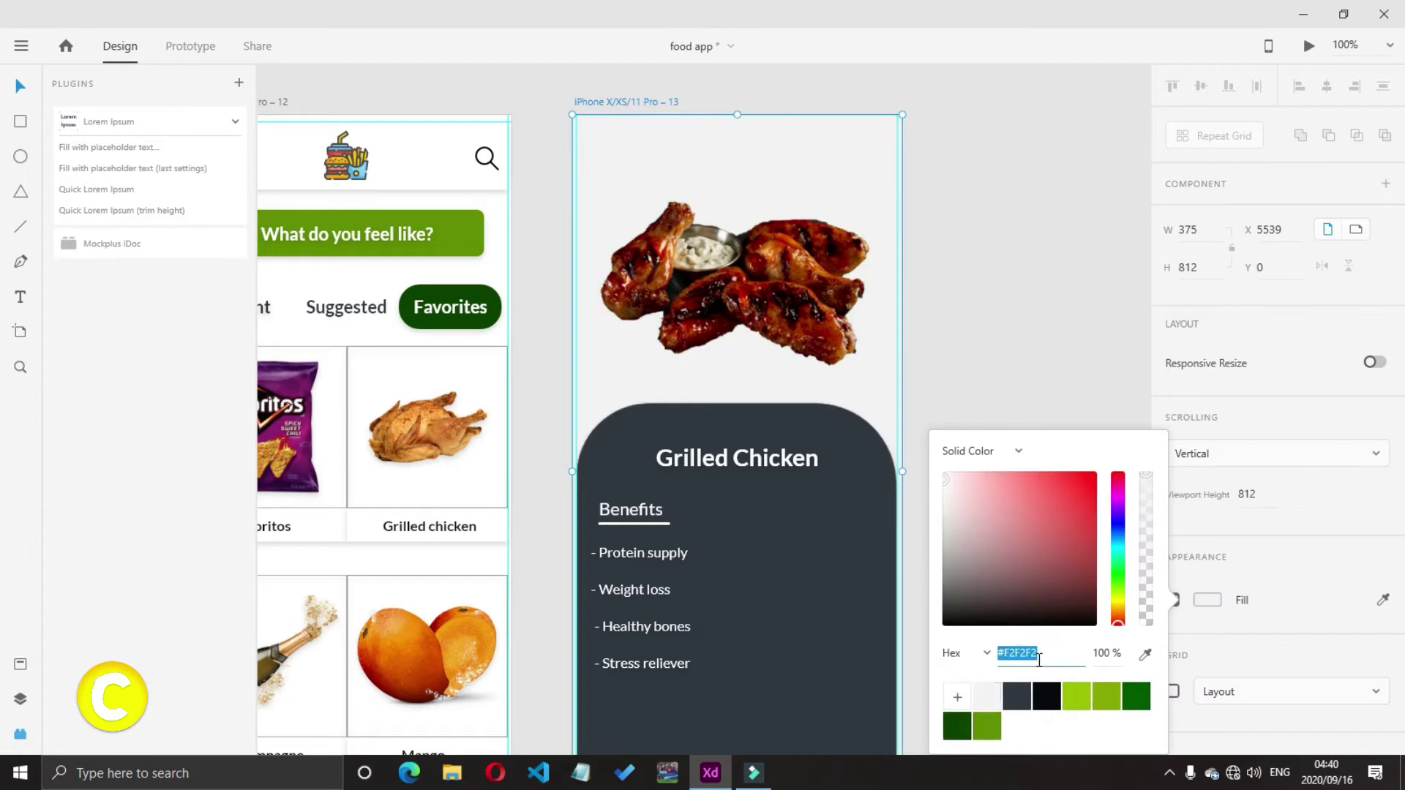
click(1010, 361)
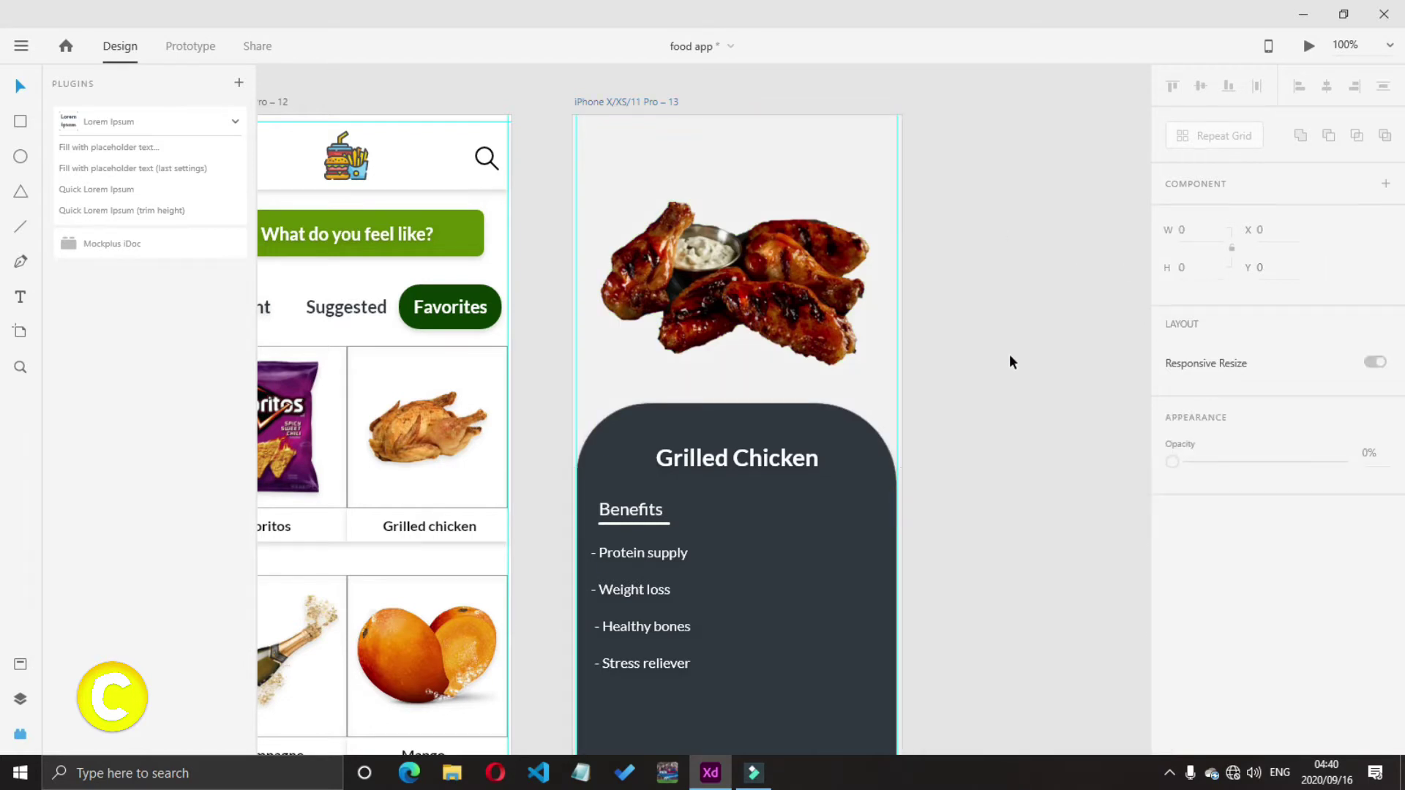
Try importing the arrow-bar-left icon from the tabler-icons folder onto the food detail screen
key(ctrl+minus)
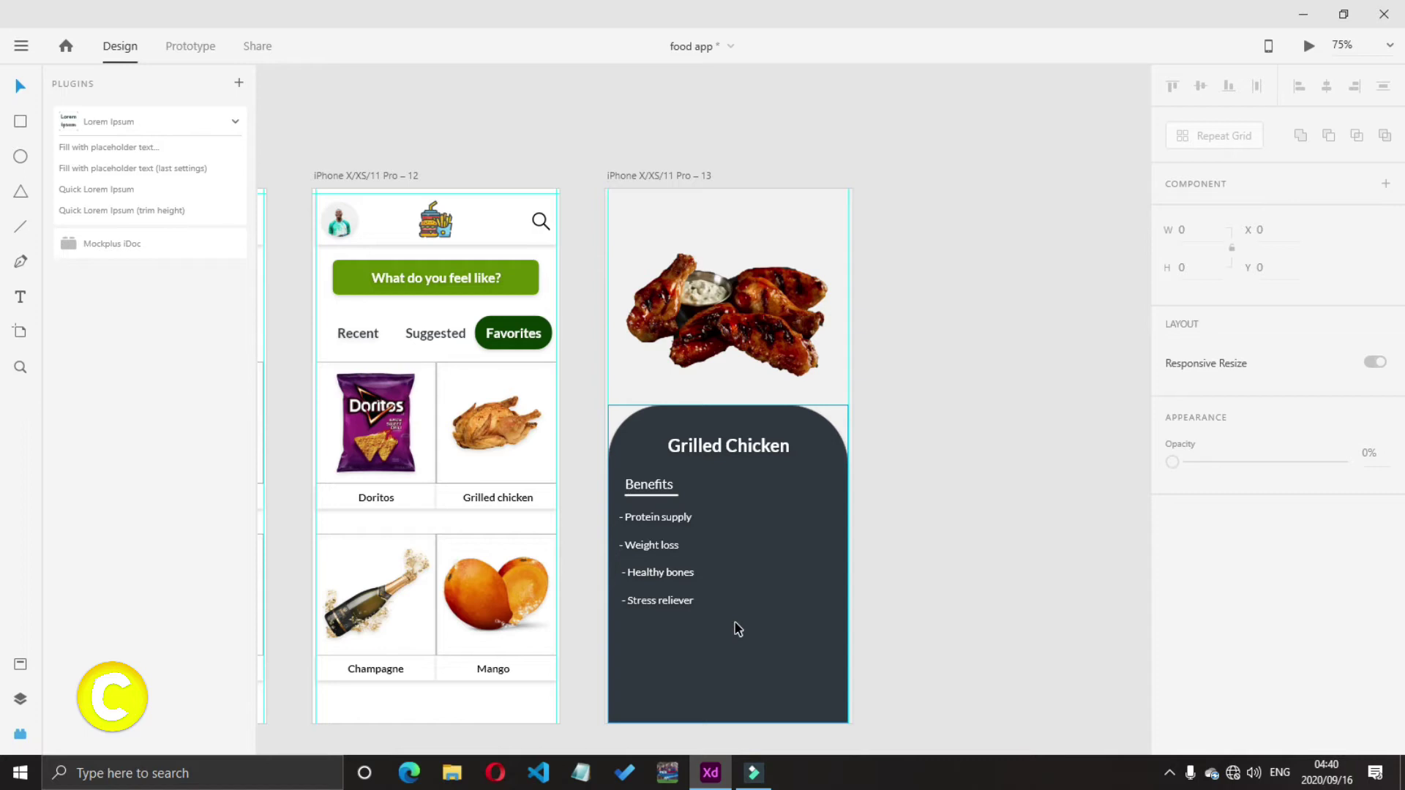
key(ctrl+shift+i)
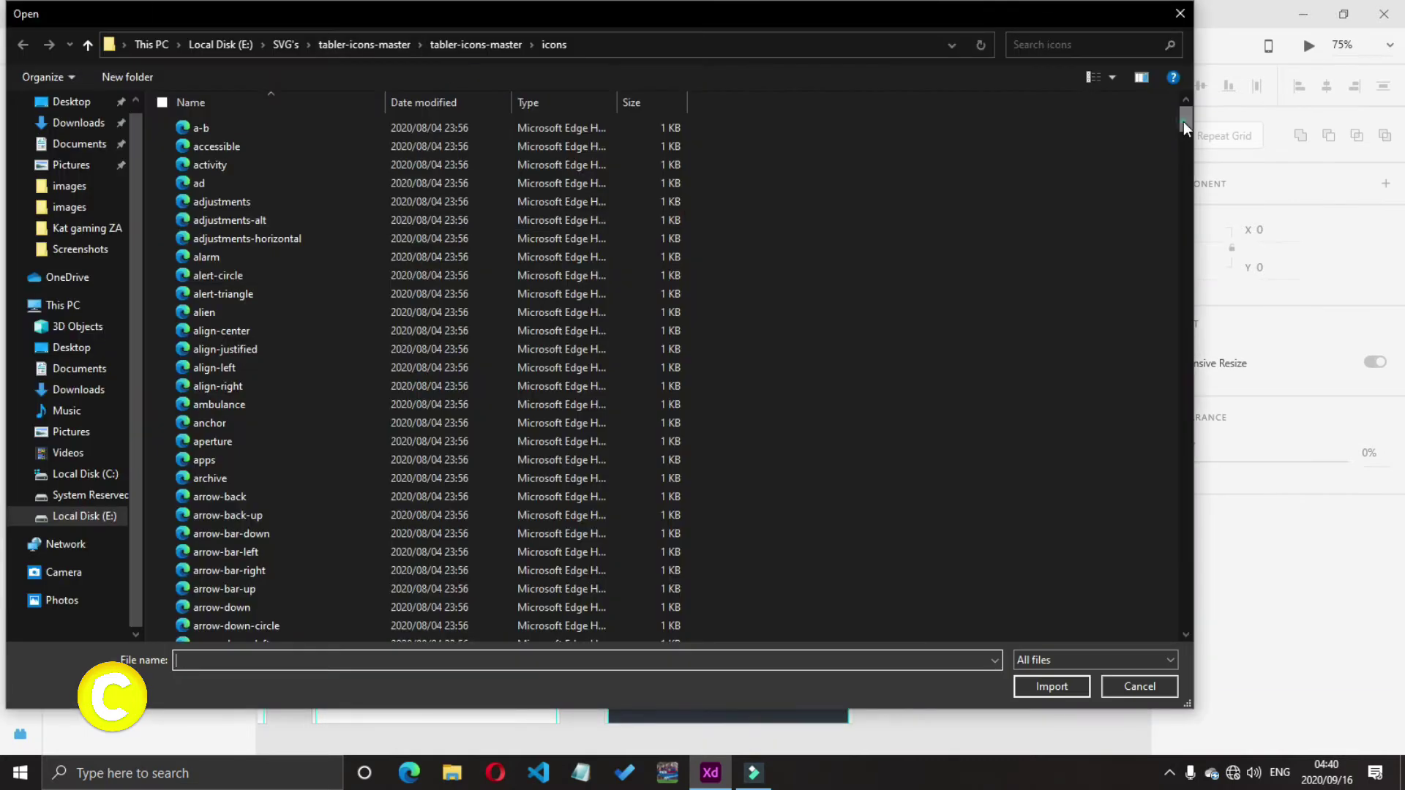
scroll(1183, 121, down, 5)
click(473, 227)
click(621, 295)
scroll(731, 263, down, 1)
click(439, 226)
click(1046, 694)
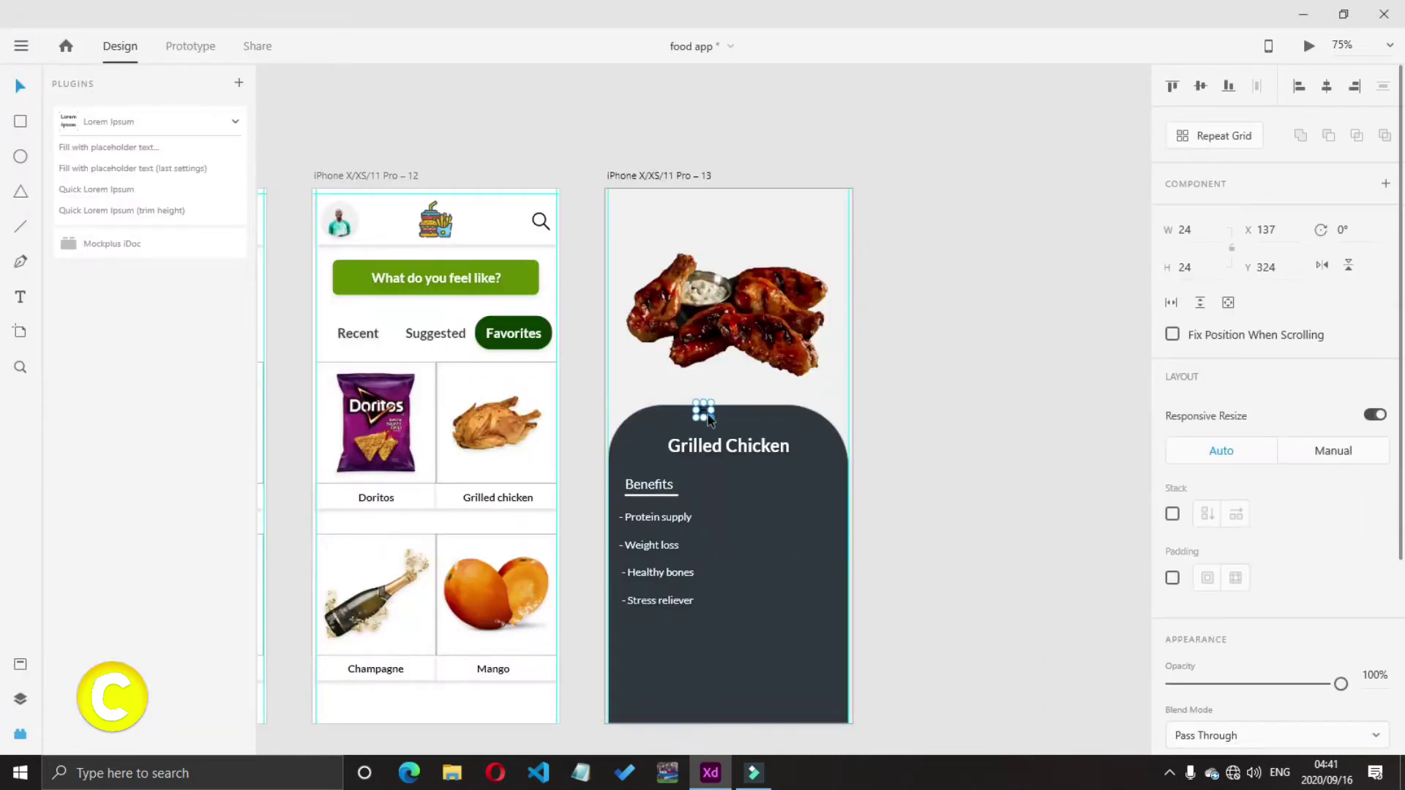
Import the arrow-left icon and place it in the upper left corner of the food detail artboard
key(ctrl+shift+i)
scroll(550, 353, down, 6)
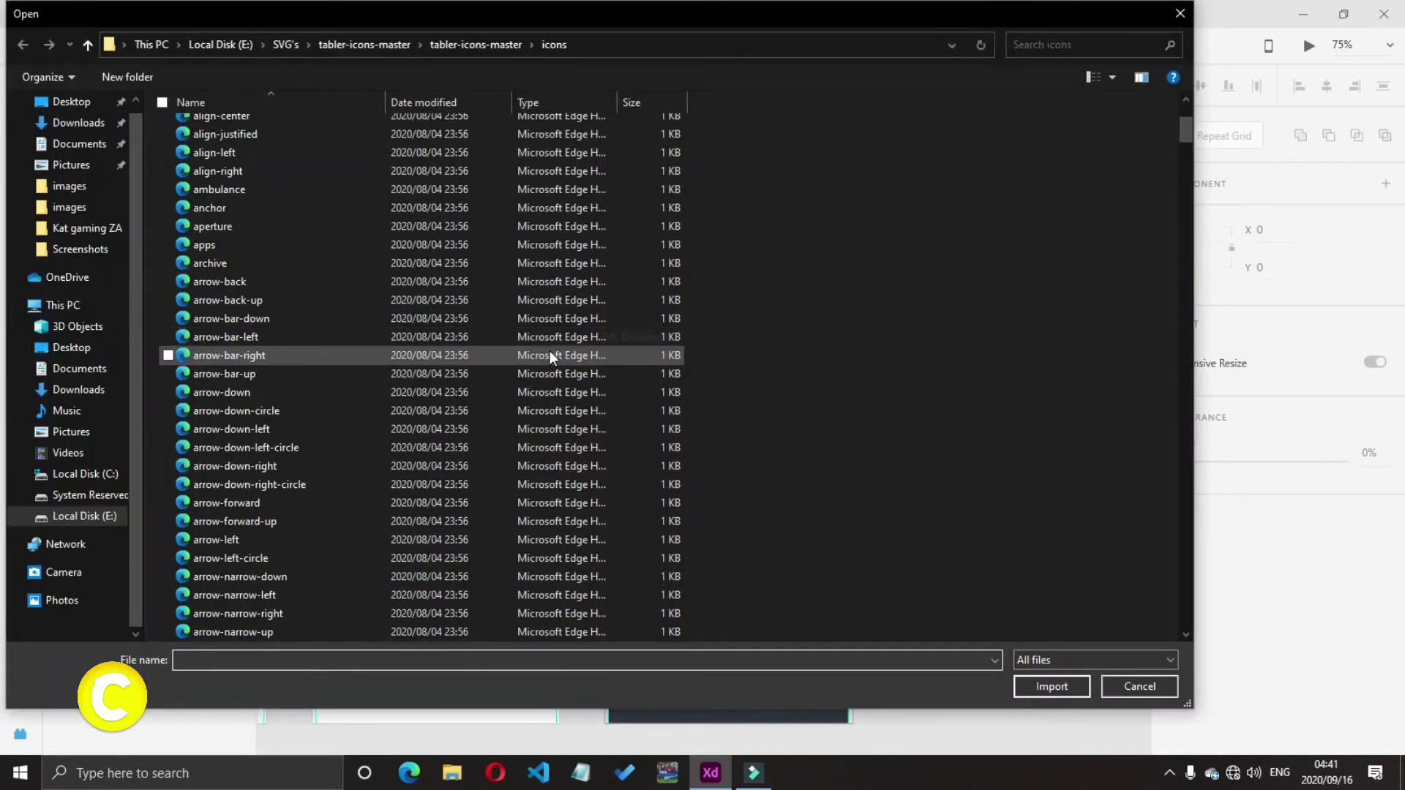
double_click(503, 427)
drag(729, 455, 505, 293)
click(987, 272)
Link the back arrow to the iPhone X/XS/11 Pro – 12 artboard with a Dissolve transition on tap and test it in the preview
click(190, 46)
click(626, 218)
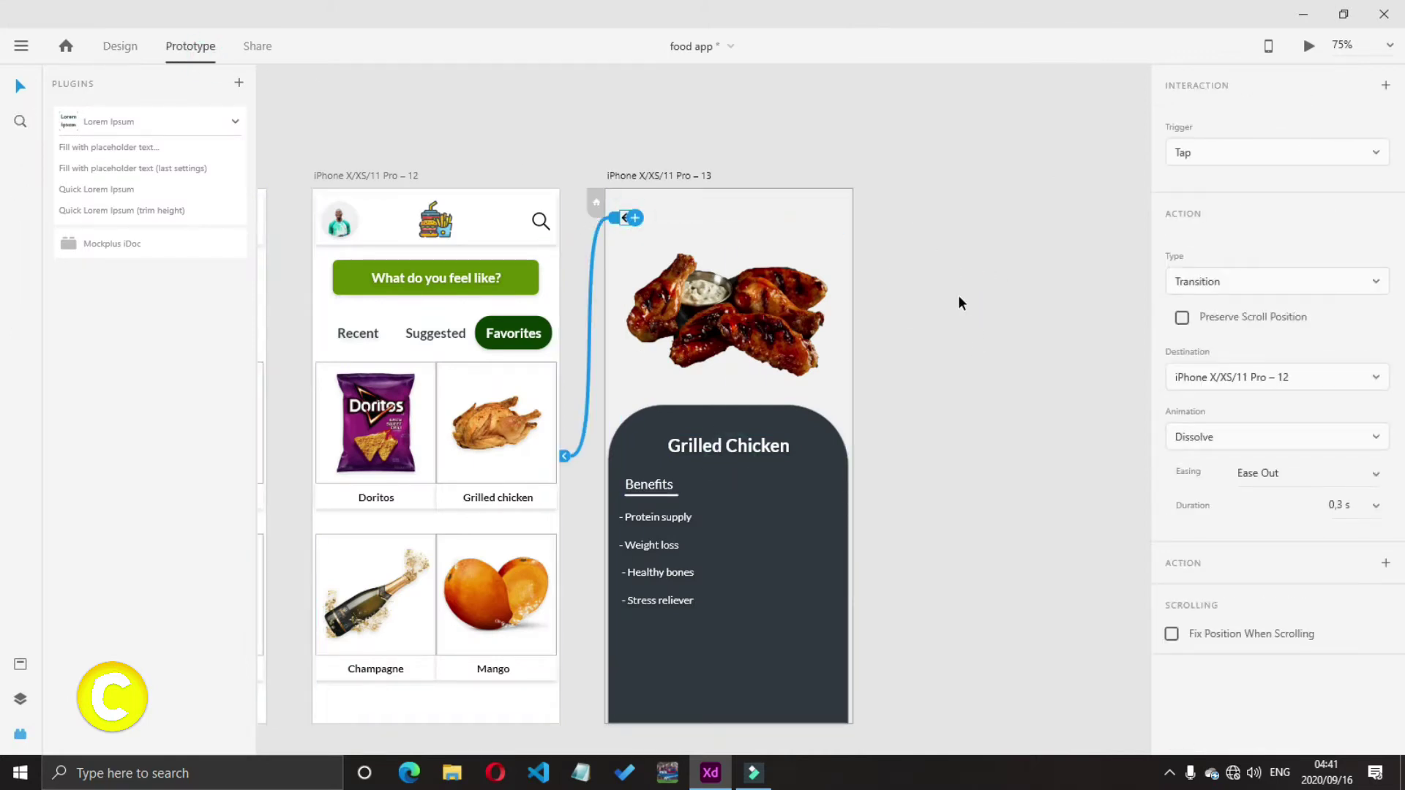
click(1309, 46)
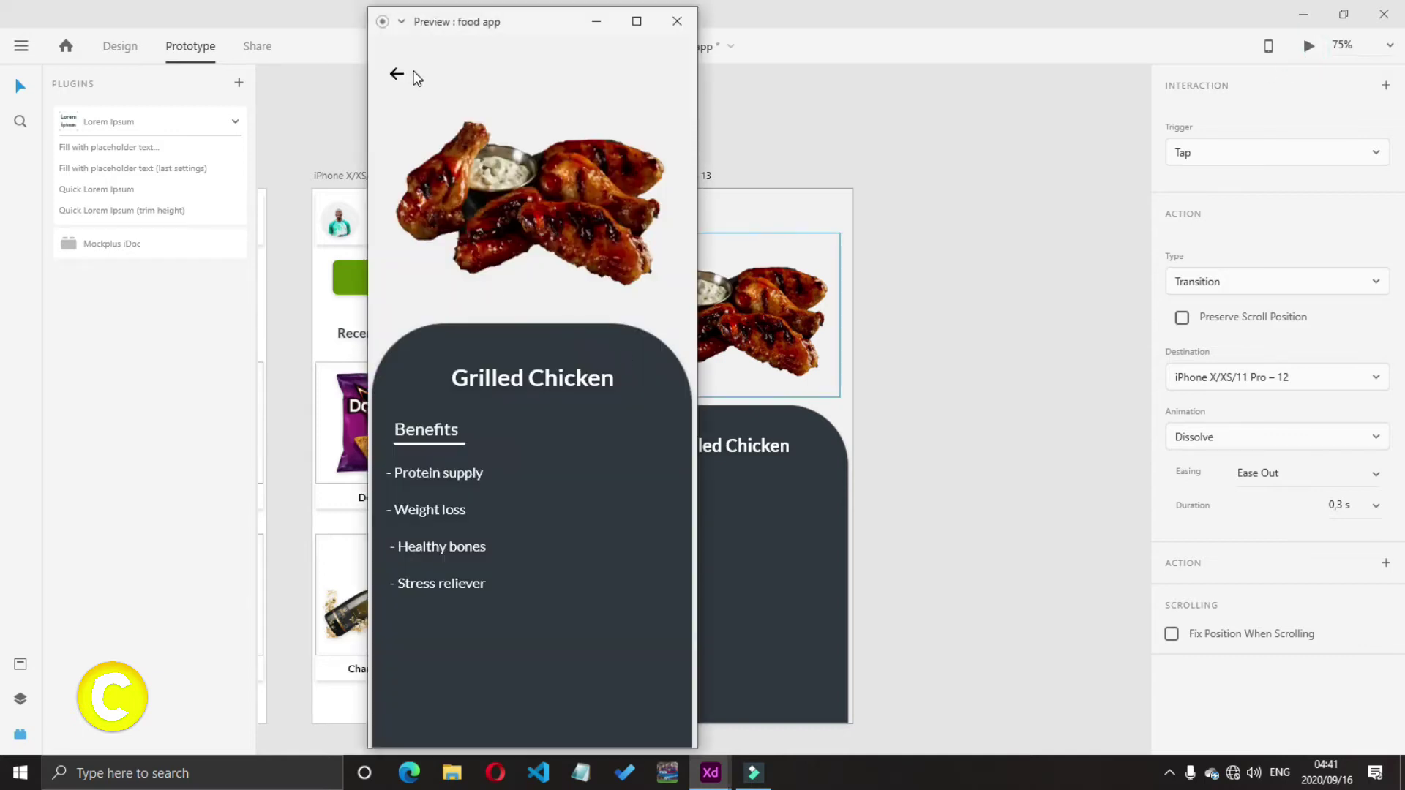
click(384, 75)
click(680, 28)
click(690, 174)
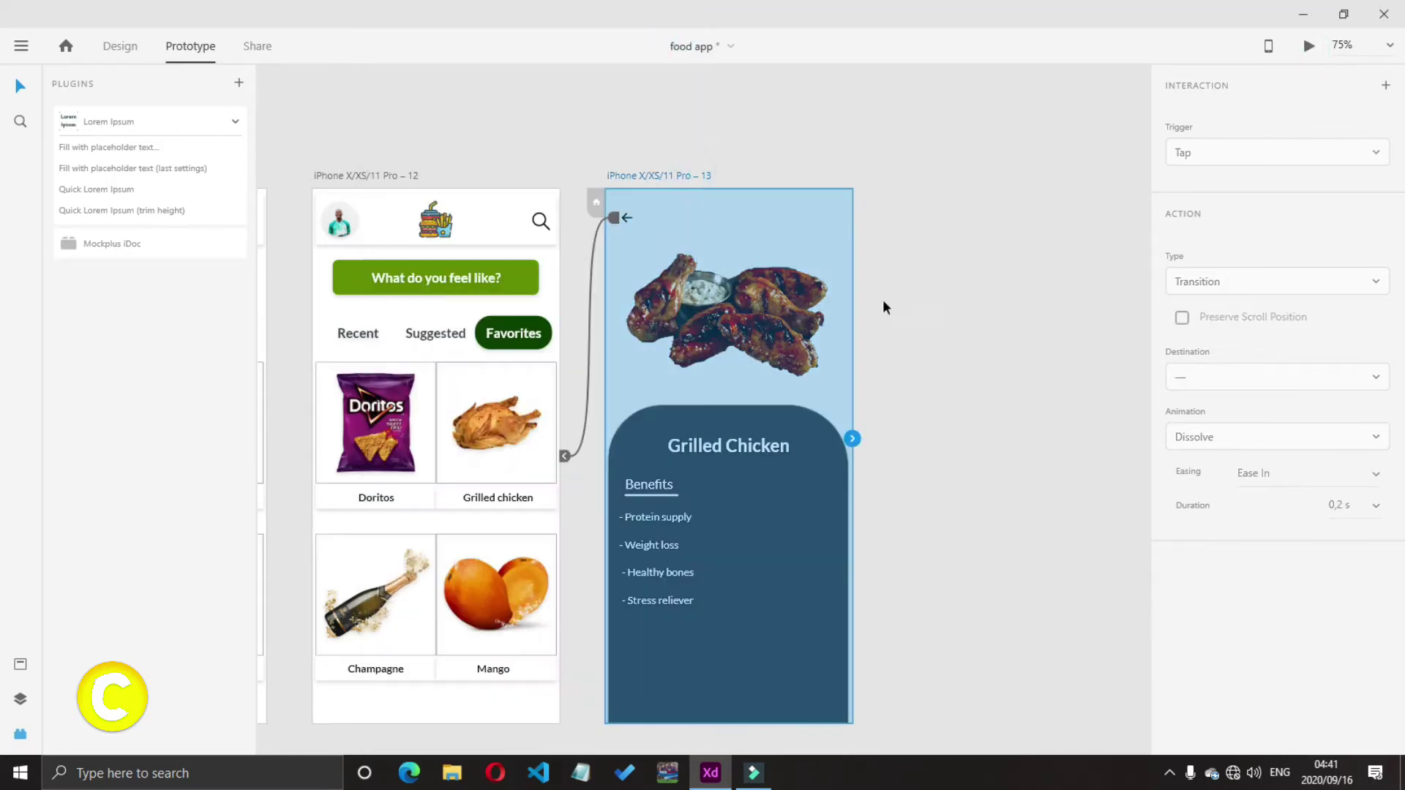
Extend the Favorites artboard downward to make room for more food rows
key(ctrl+1)
scroll(429, 475, down, 4)
drag(430, 474, 417, 696)
Turn the Champagne and Mango row into a repeat grid and extend it downward to three rows
click(476, 395)
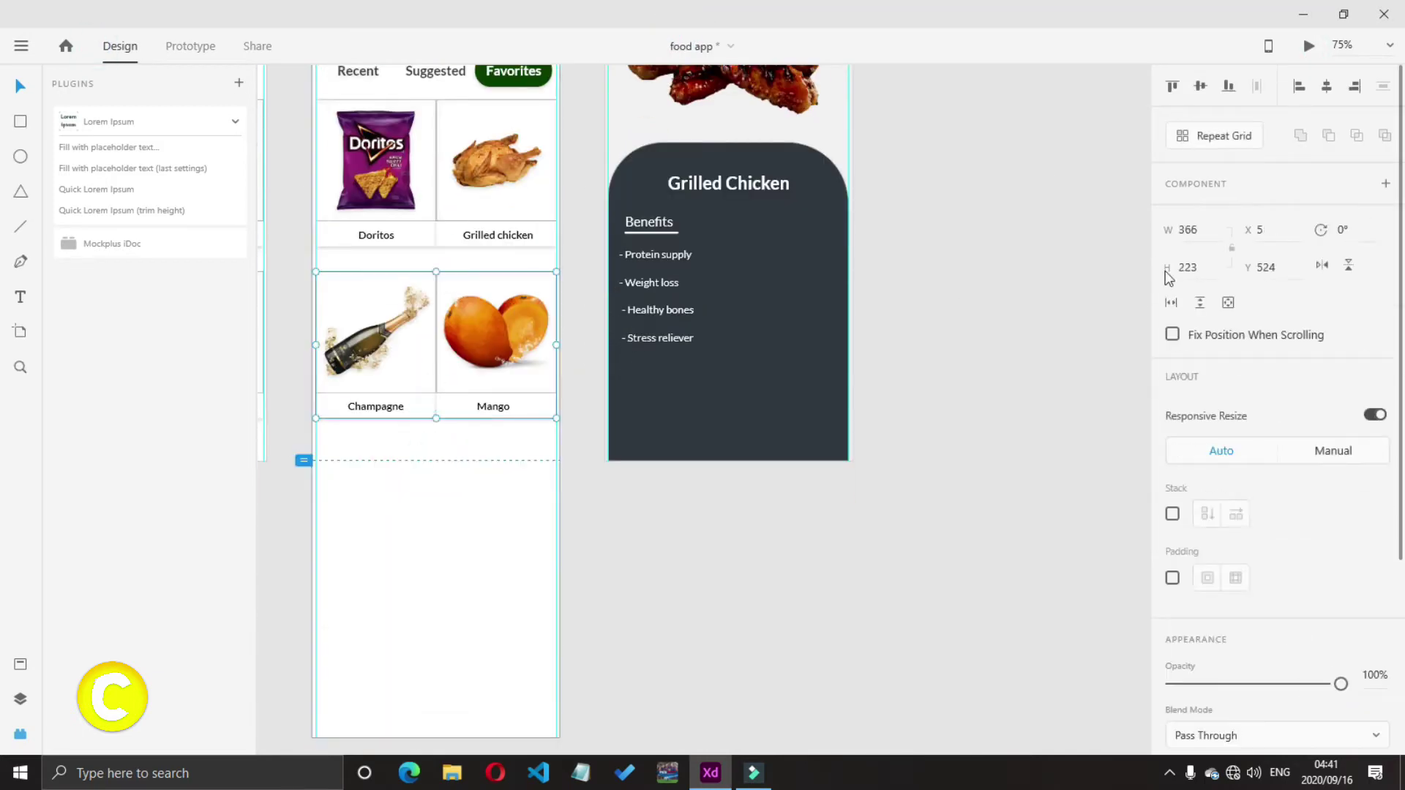
key(ctrl+r)
drag(429, 427, 402, 725)
scroll(402, 720, down, 3)
double_click(400, 553)
drag(433, 556, 431, 598)
Ungroup the Champagne and Mango repeat grid so each row can be edited separately
click(425, 492)
click(708, 495)
click(505, 483)
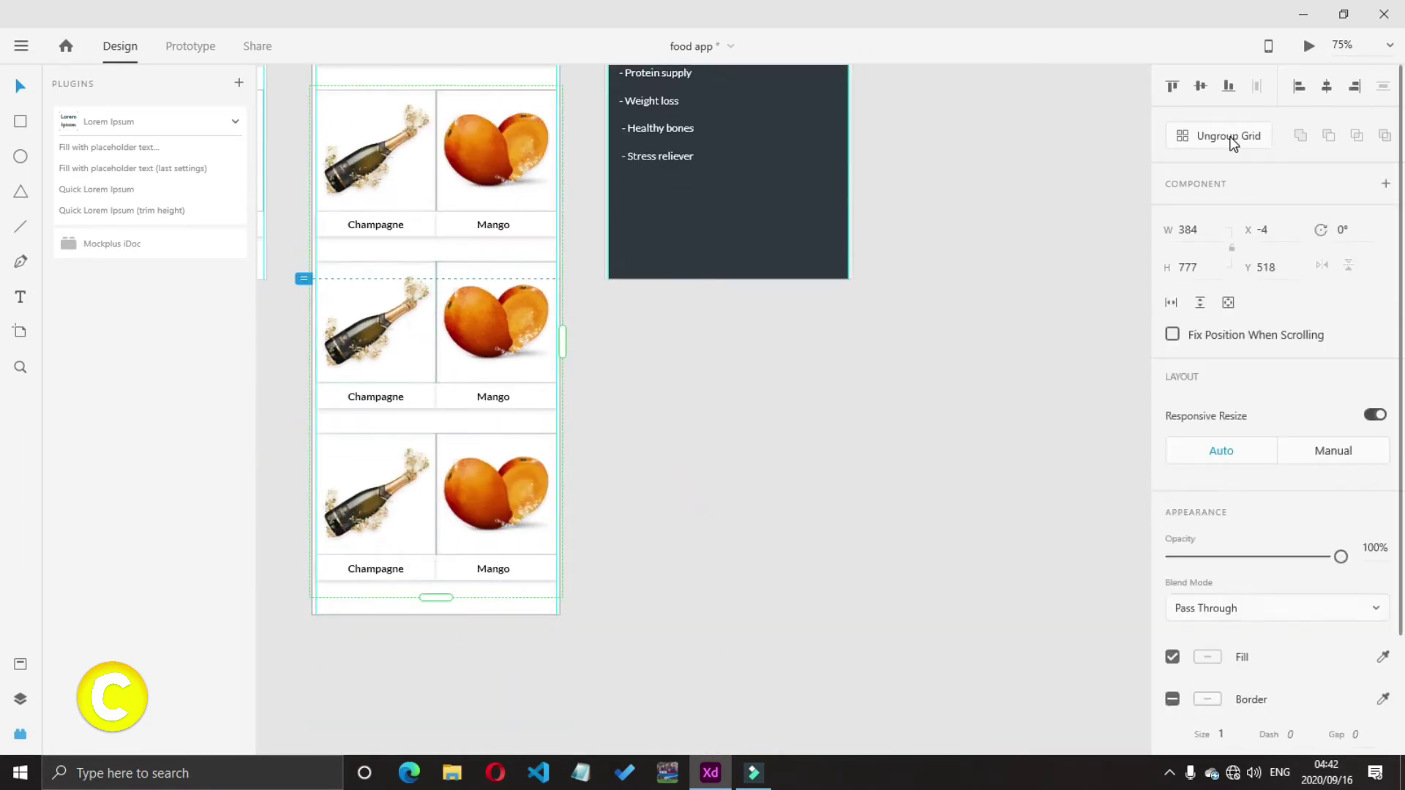
click(1237, 137)
click(417, 681)
Switch to File Explorer, open the Food app UI images folder and shrink its window beside the artboards
scroll(366, 644, left, 5)
click(17, 740)
drag(239, 483, 1, 450)
key(ctrl+minus)
scroll(1043, 205, up, 2)
click(452, 773)
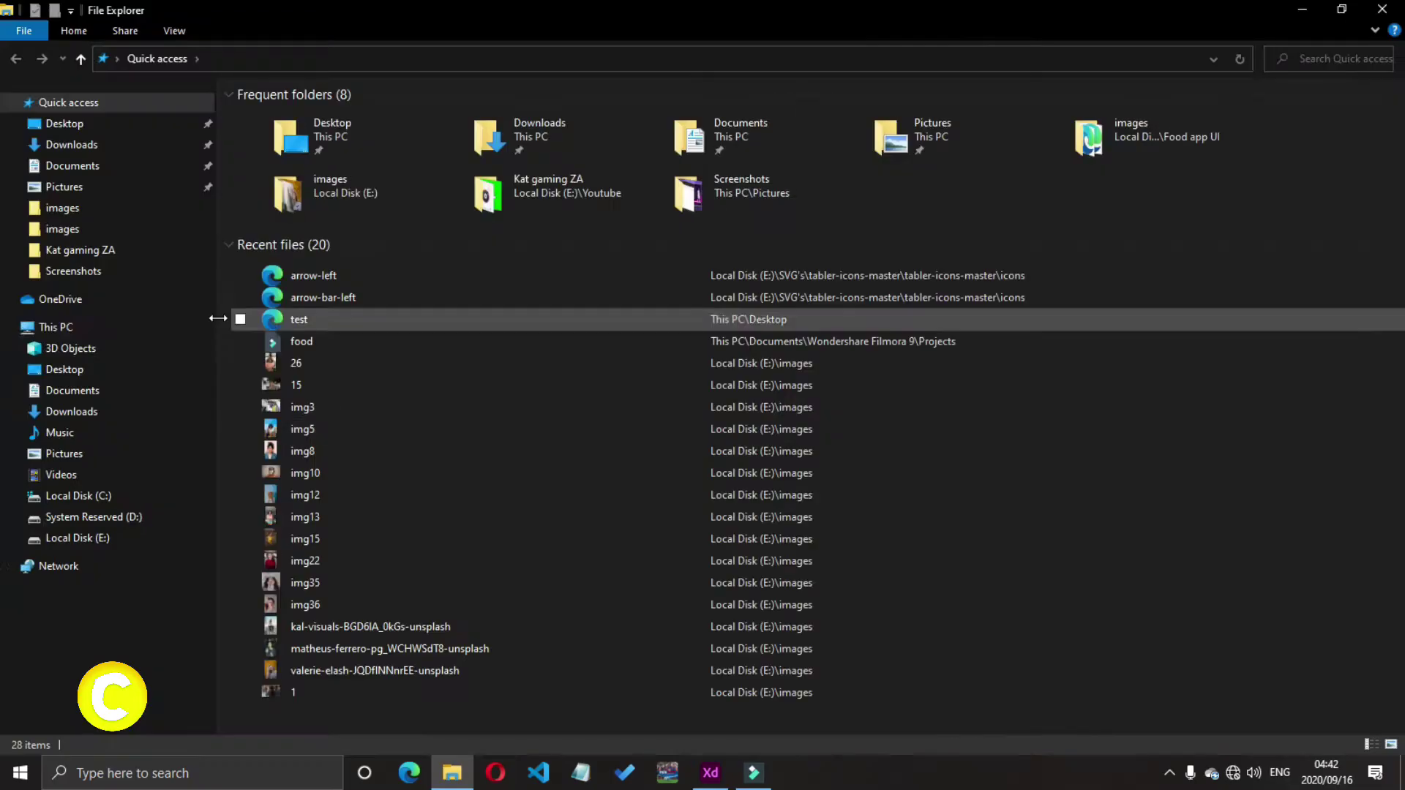
double_click(373, 185)
click(122, 110)
double_click(1131, 132)
drag(836, 31, 216, 76)
Replace the Champagne picture in the Favorites screen's third row with blueberries 2 and relabel it "Blueberries"
scroll(401, 208, down, 8)
drag(267, 408, 654, 437)
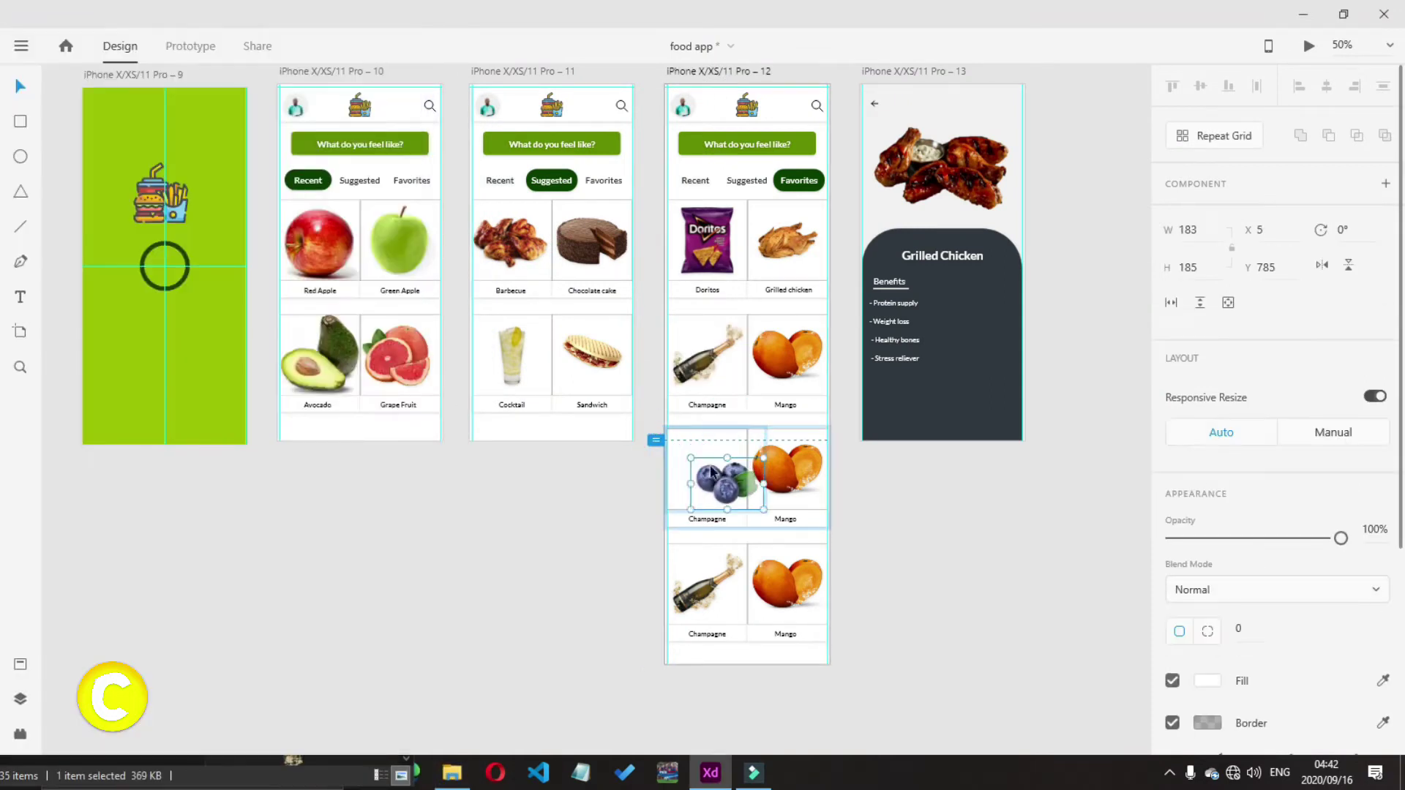
double_click(706, 518)
text(Blueberries)
key(Escape)
Replace the Mango picture in the third Favorites row with chocolate_cake 2 and add the centred label "Chocolate cake"
click(439, 772)
click(439, 772)
click(439, 772)
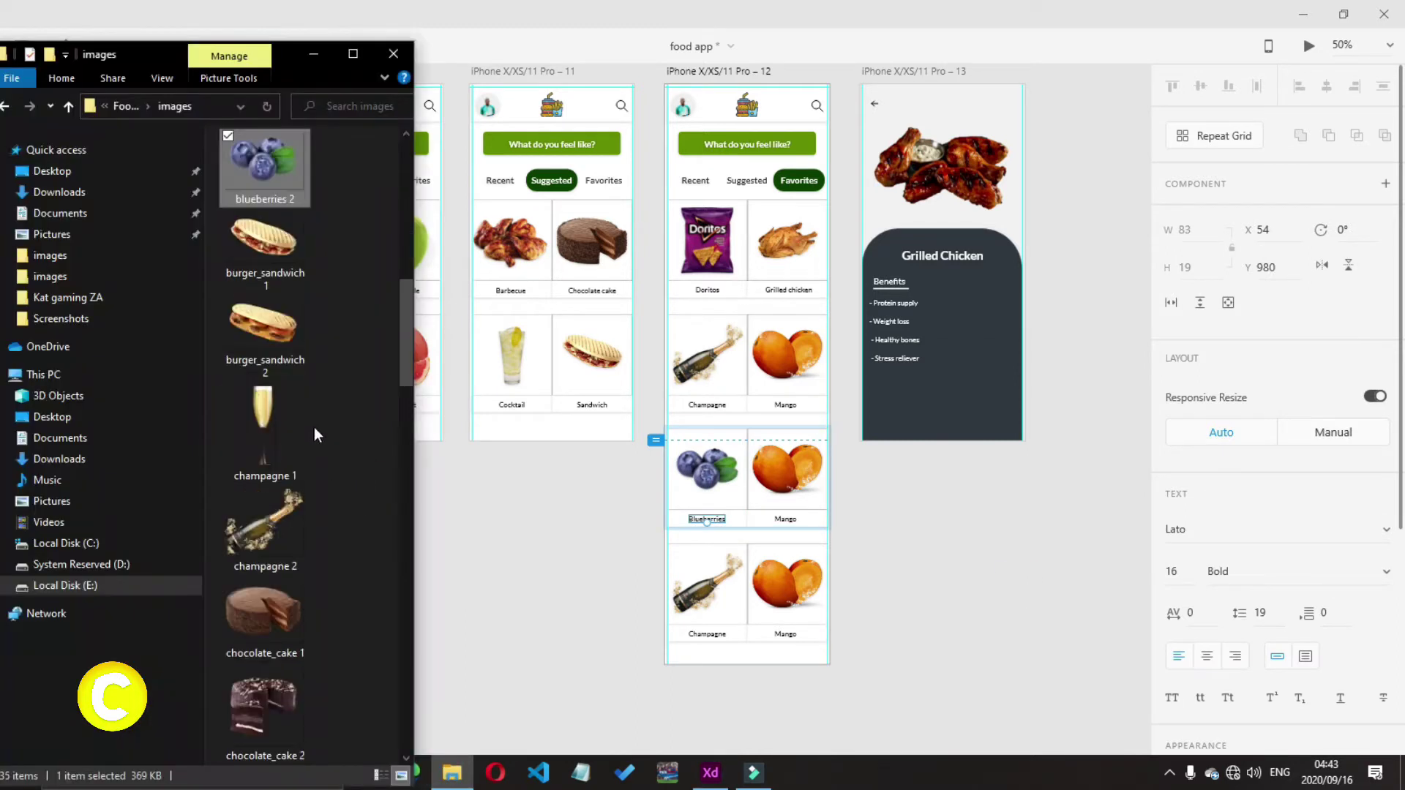
scroll(407, 372, down, 3)
click(287, 437)
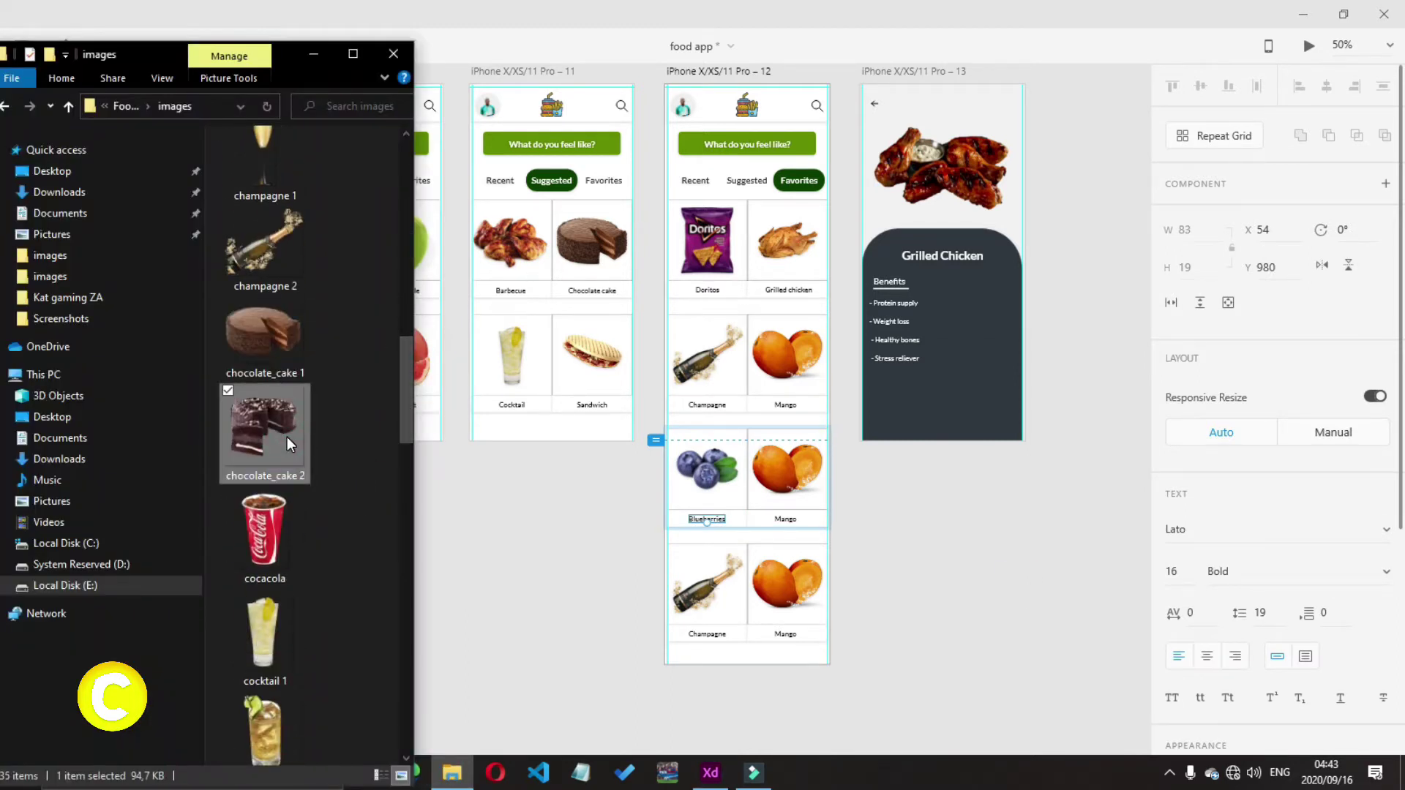
drag(789, 477, 789, 477)
click(791, 516)
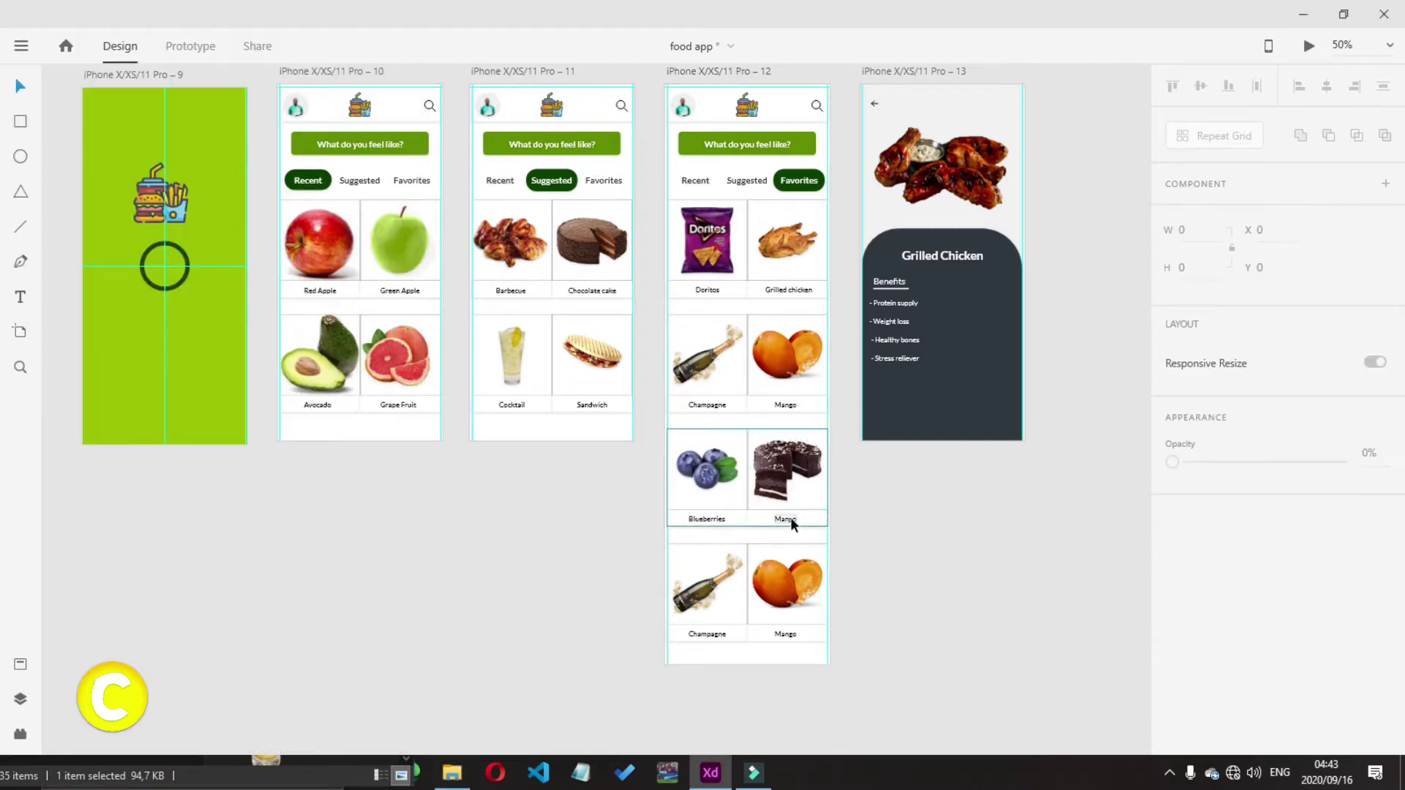
double_click(791, 517)
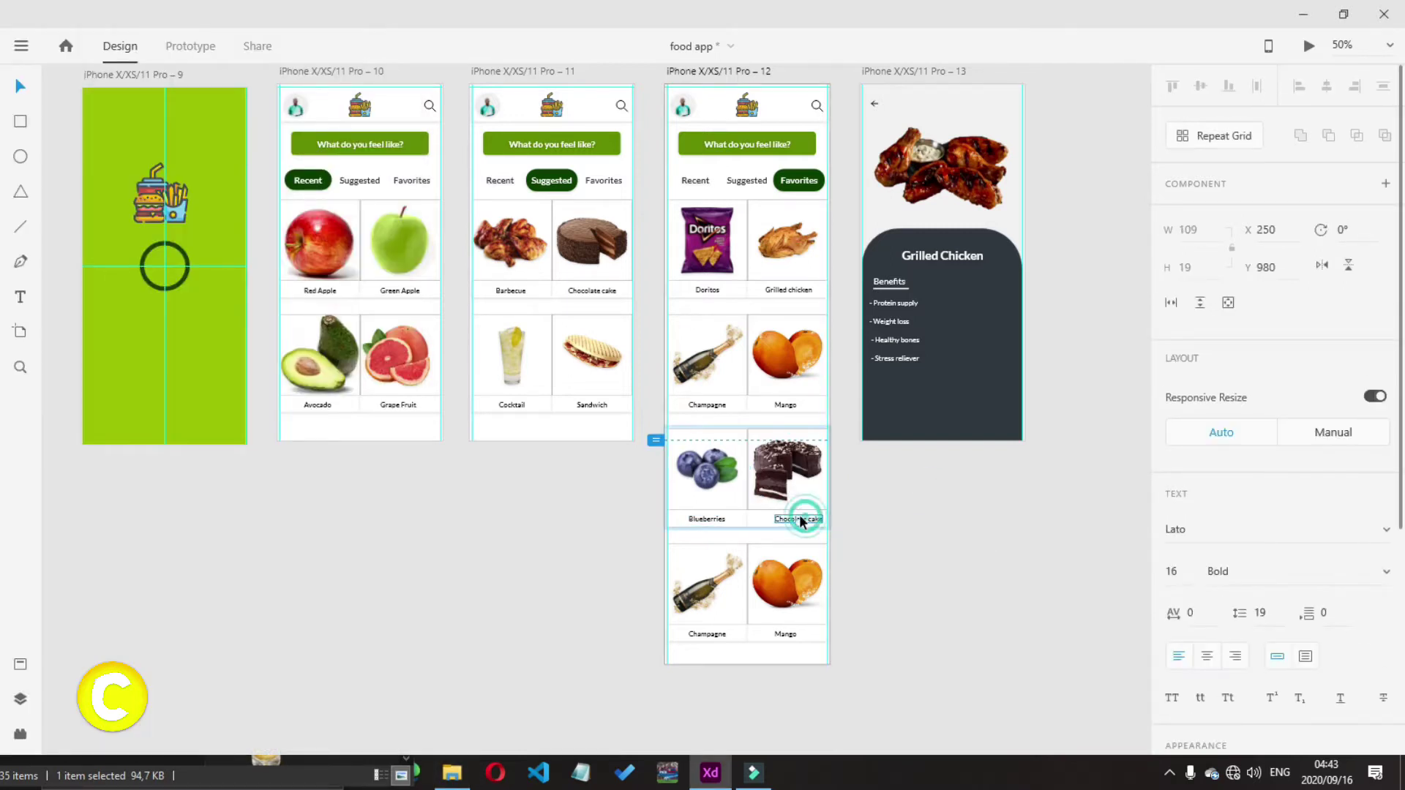
drag(805, 521, 794, 521)
click(890, 589)
Replace the Champagne picture in the fourth Favorites row with cocktail 2 and add the centred label "Cocktail"
scroll(890, 589, down, 1)
click(452, 772)
scroll(377, 501, down, 6)
drag(192, 57, 240, 141)
scroll(339, 439, up, 2)
drag(333, 476, 713, 596)
double_click(707, 613)
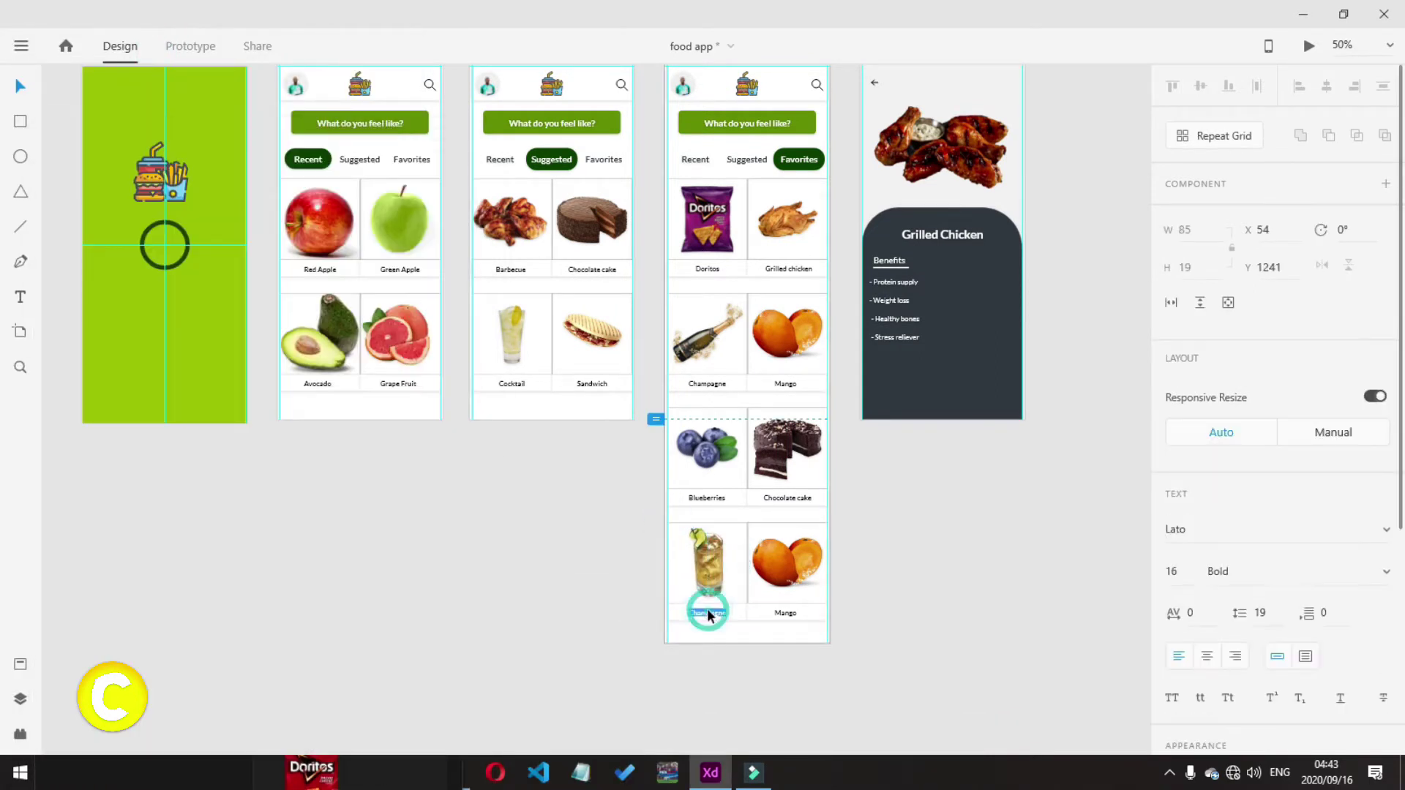
click(926, 667)
drag(707, 611, 712, 611)
Replace the Mango picture in the fourth Favorites row with fanta 1 and add the centred label "Soda"
click(398, 773)
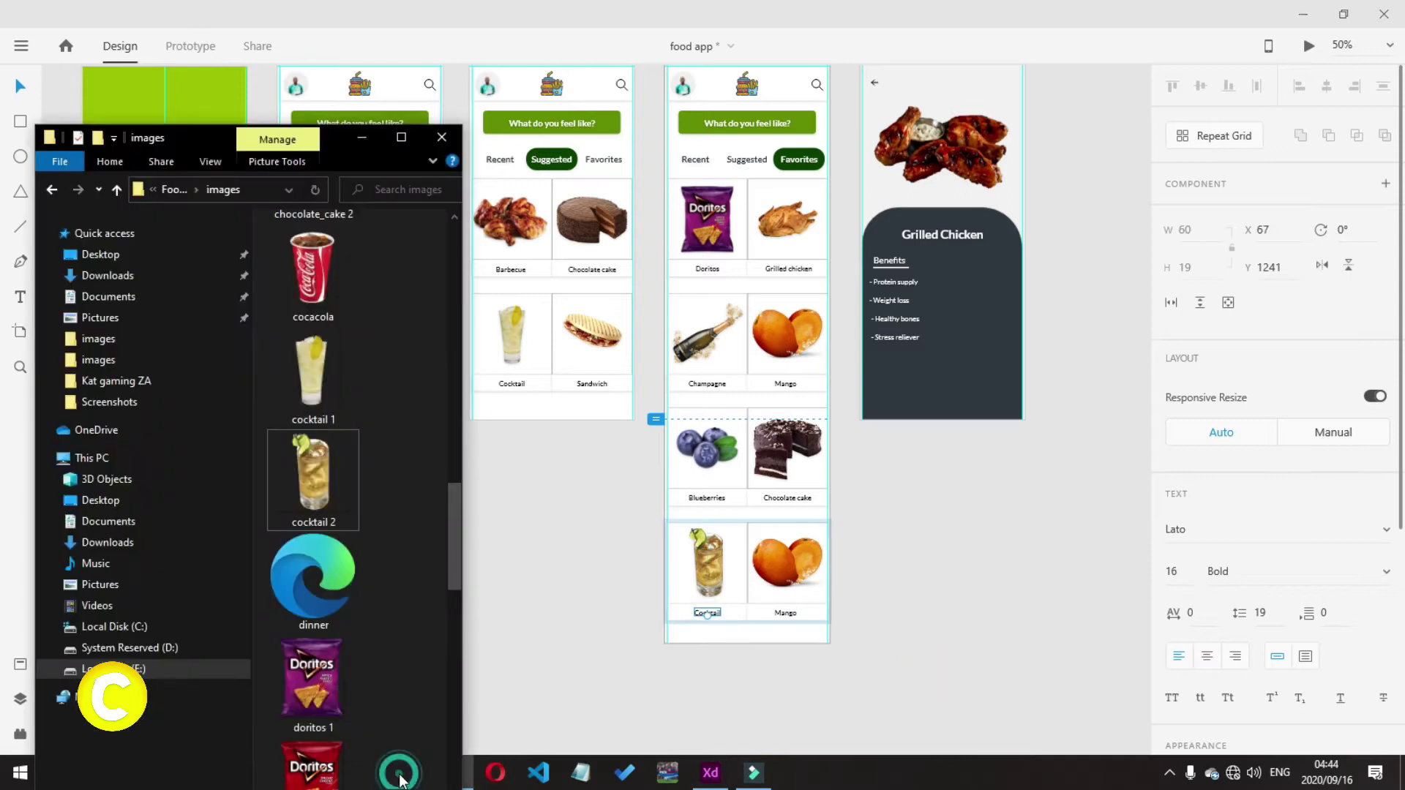
drag(453, 572, 453, 630)
drag(348, 554, 766, 567)
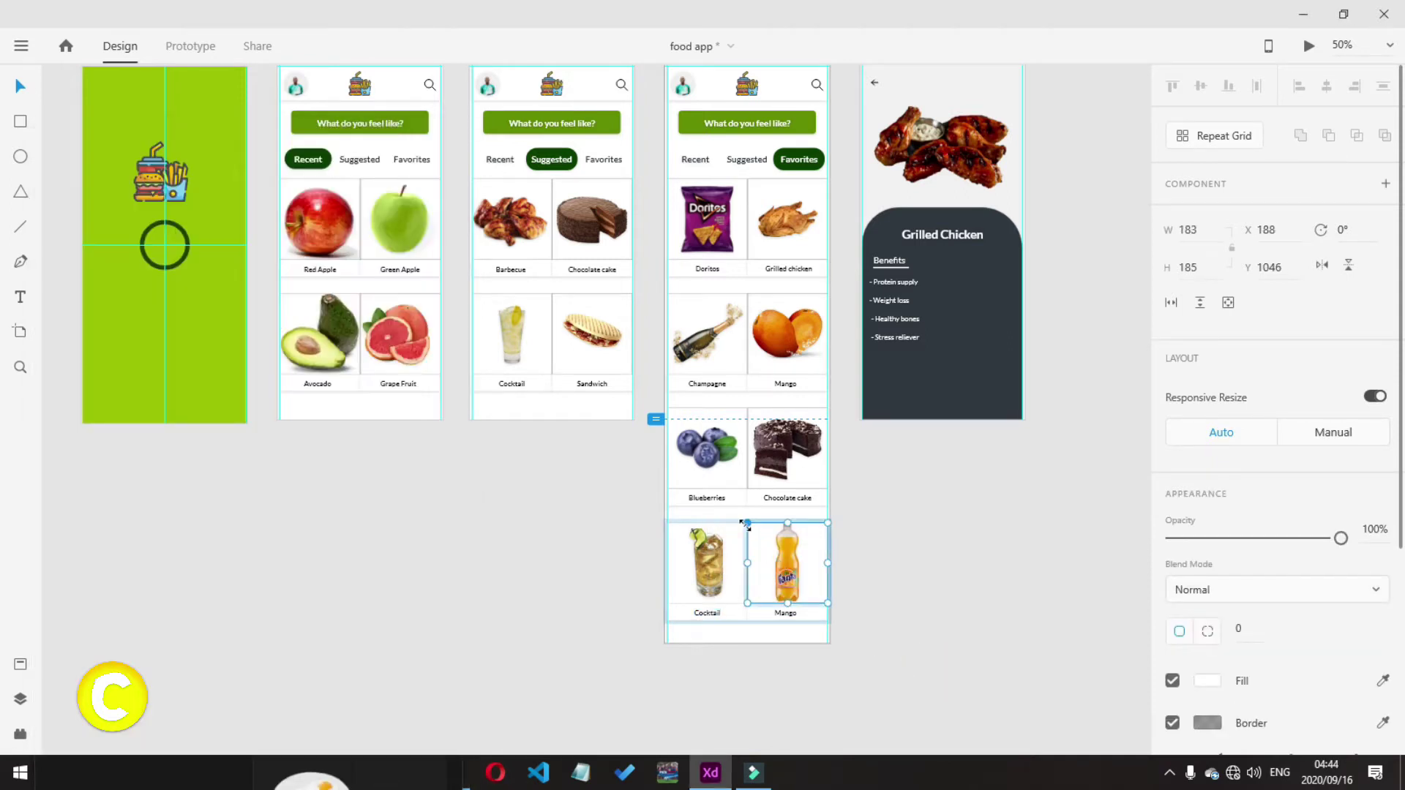
double_click(789, 611)
text(S)
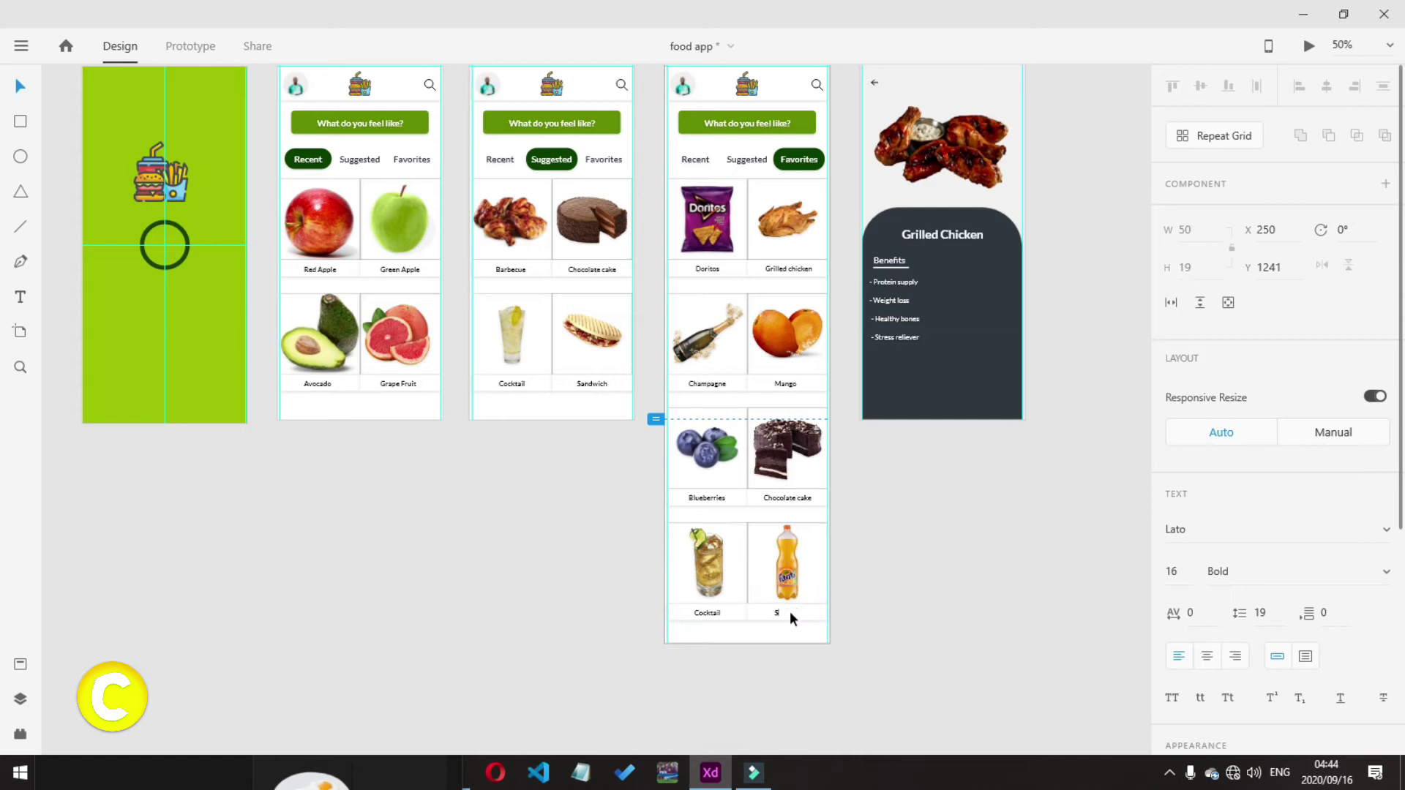
text(oft drink)
key(Escape)
double_click(793, 610)
drag(781, 610, 788, 611)
click(768, 695)
Extend the Suggested artboard downward to the same height as the Favorites artboard
click(314, 776)
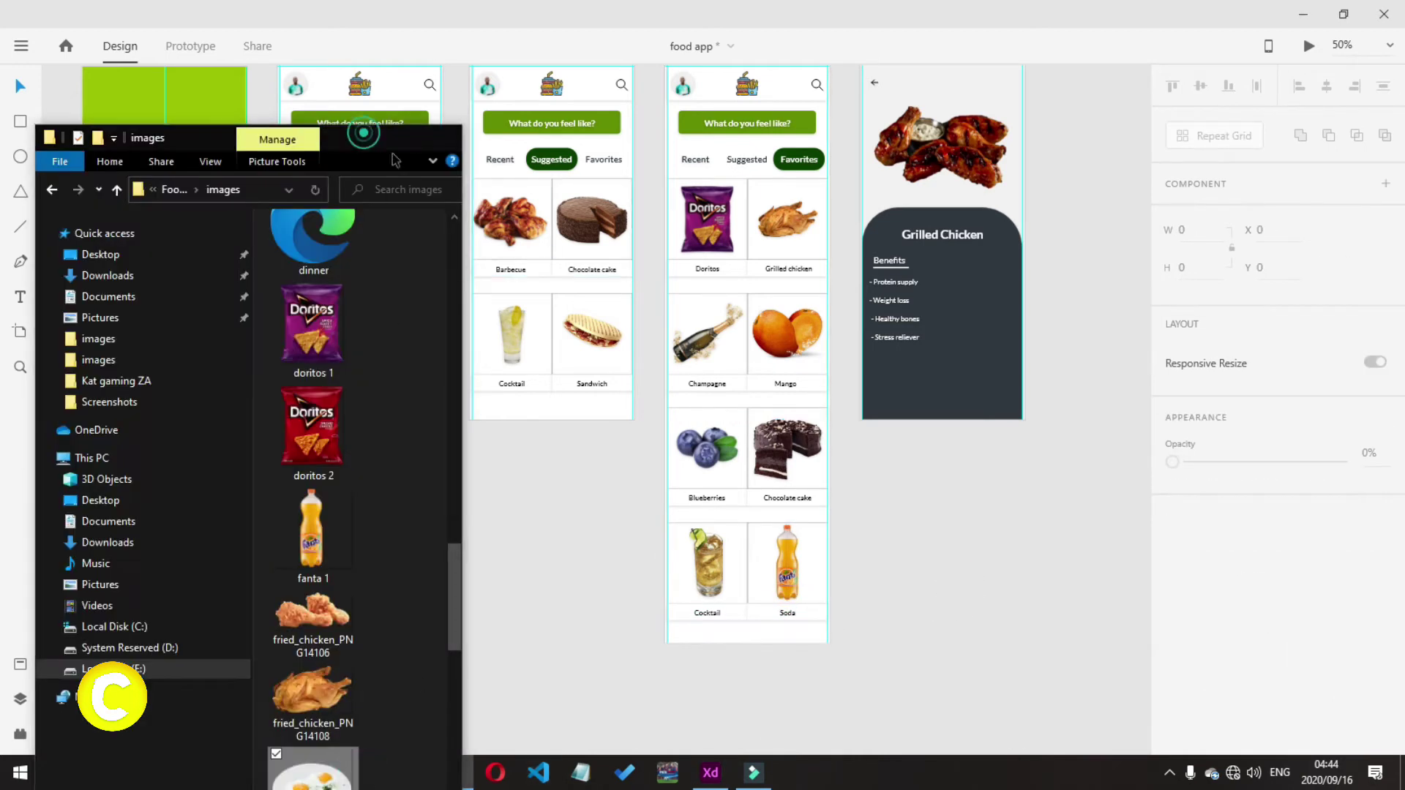
click(363, 138)
click(552, 410)
drag(550, 420, 554, 644)
Repeat the Cocktail and Sandwich row downward to three rows on the Suggested artboard and ungroup the grid
click(595, 344)
key(ctrl+r)
drag(552, 395, 549, 734)
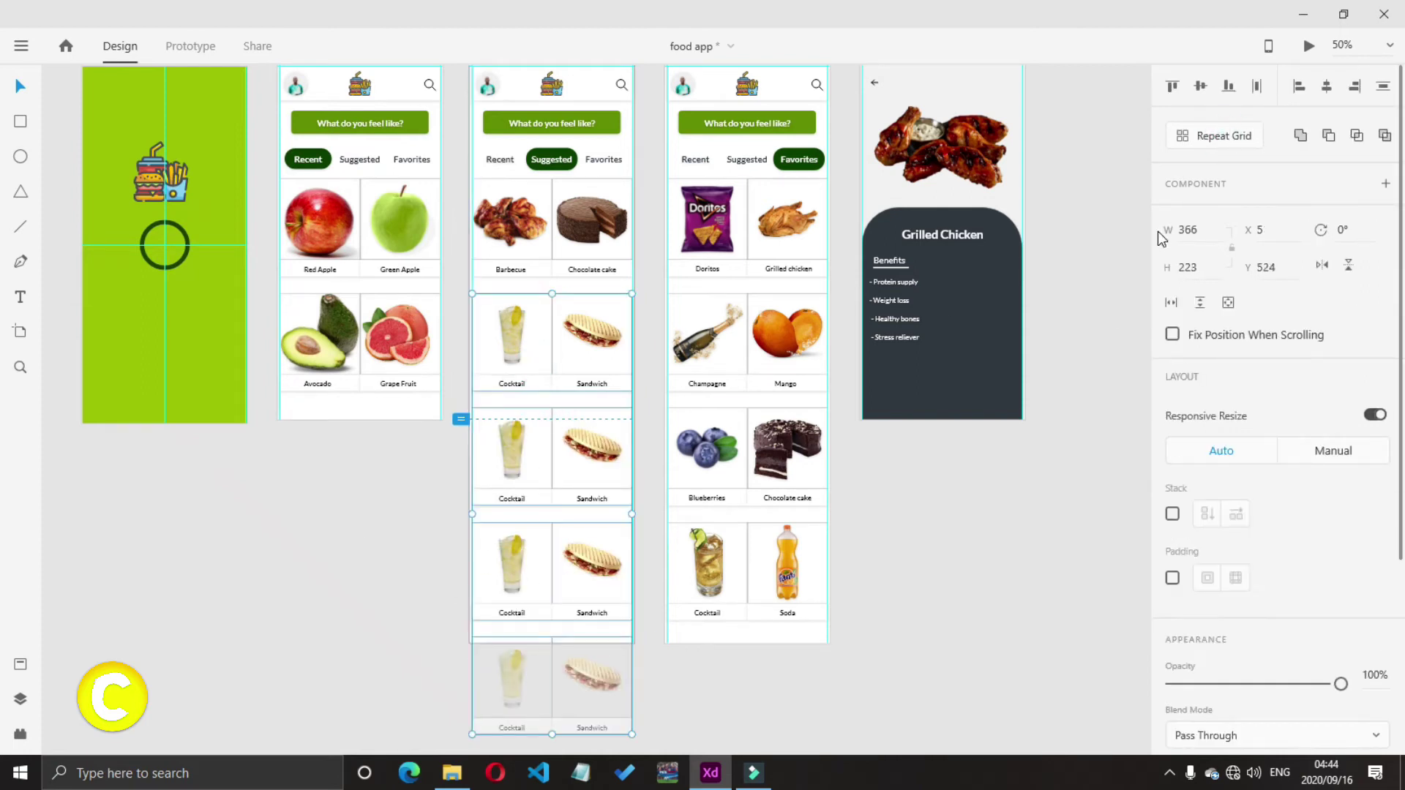
double_click(630, 681)
key(Escape)
key(Escape)
Replace the Cocktail picture in the third Suggested row with pineapple 1 and relabel it "Pineapple"
click(449, 774)
scroll(292, 512, down, 10)
scroll(333, 519, down, 3)
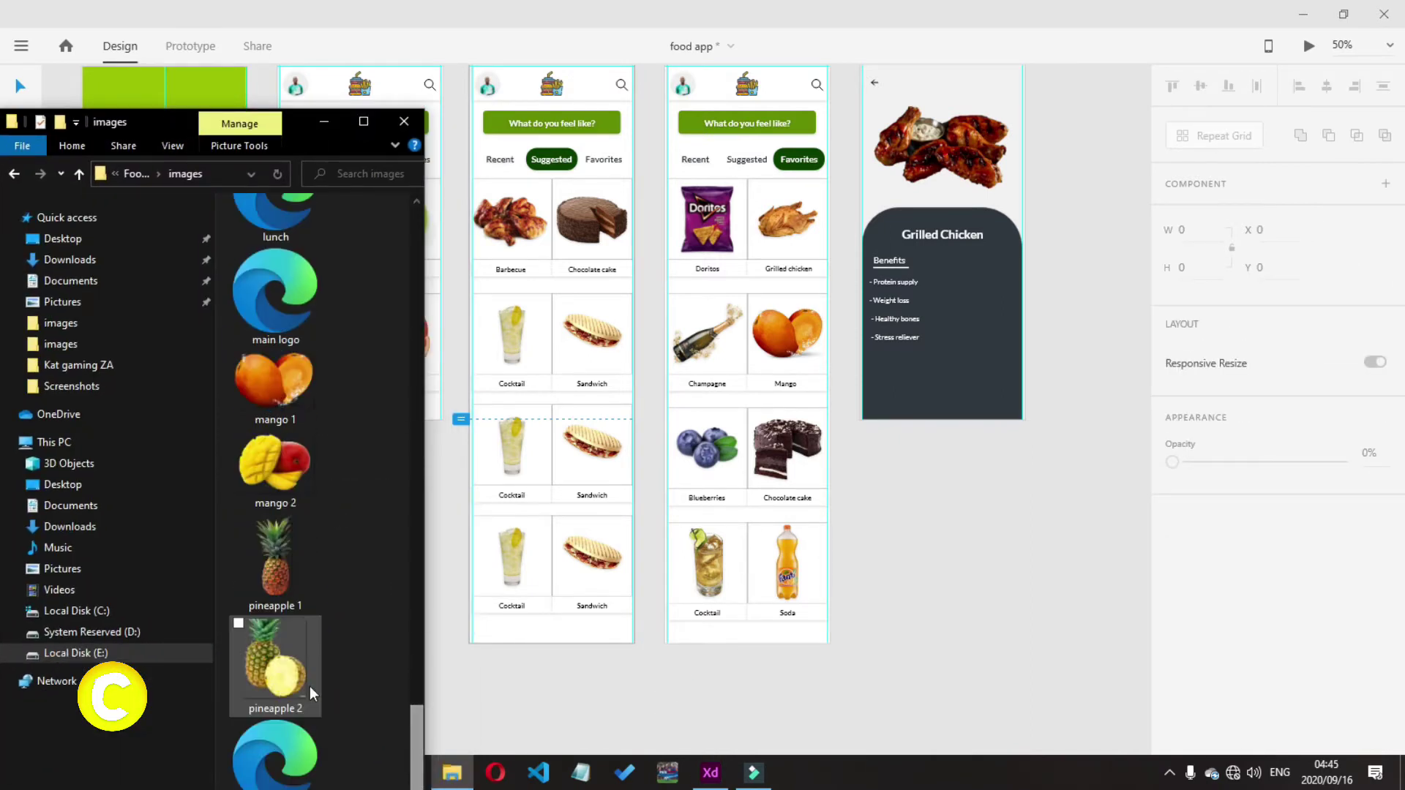
mouse_move(154, 117)
mouse_down()
mouse_move(183, 200)
mouse_move(154, 106)
mouse_up()
click(283, 562)
drag(282, 562, 512, 439)
double_click(511, 495)
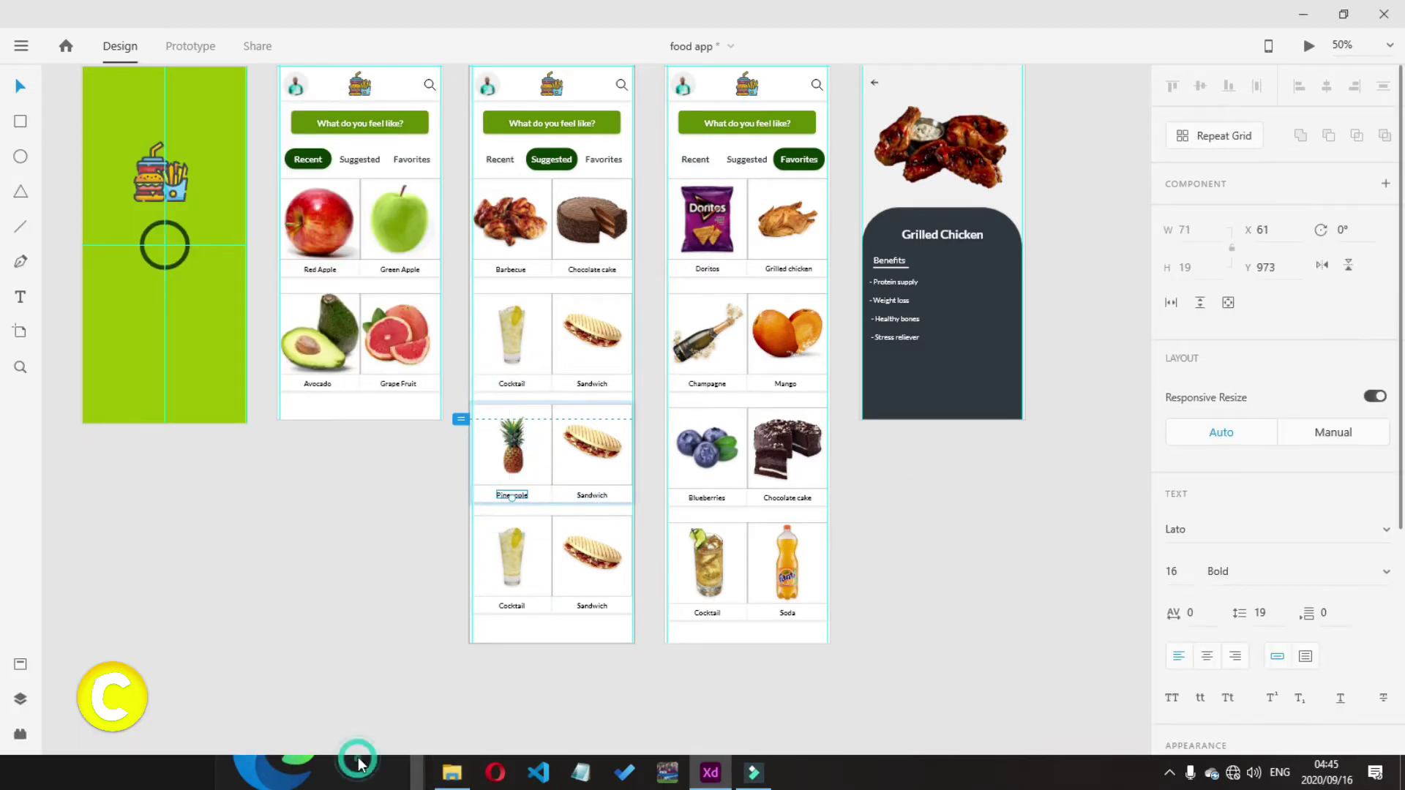
Replace the Sandwich picture in the third Suggested row with the mango picture and relabel it "Mango"
click(284, 472)
drag(284, 471, 596, 461)
double_click(589, 495)
text(Mango)
click(922, 497)
Replace the Cocktail picture in the fourth Suggested row with the fried eggs picture and relabel it "Fried eggs"
click(395, 773)
drag(411, 711, 411, 585)
drag(276, 446, 514, 567)
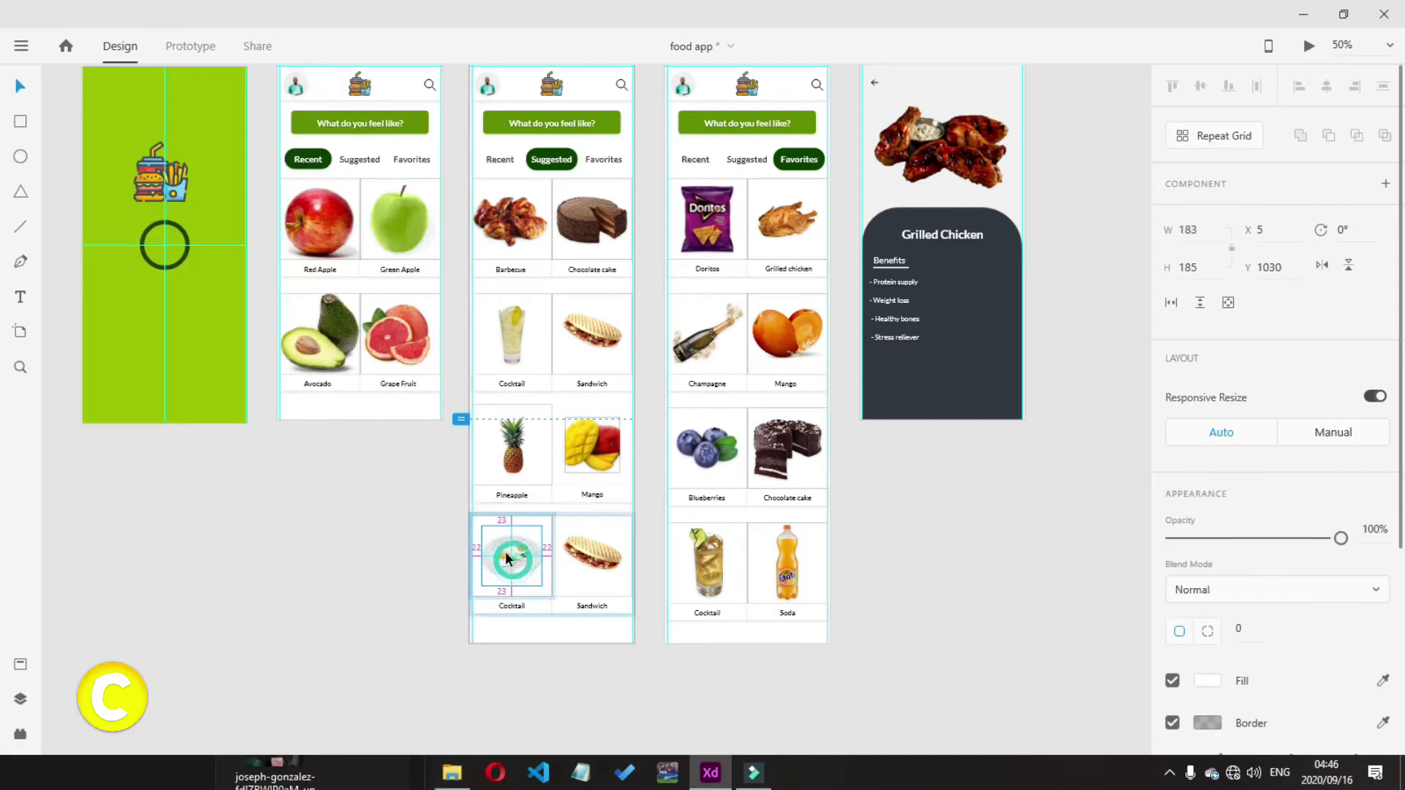
double_click(512, 605)
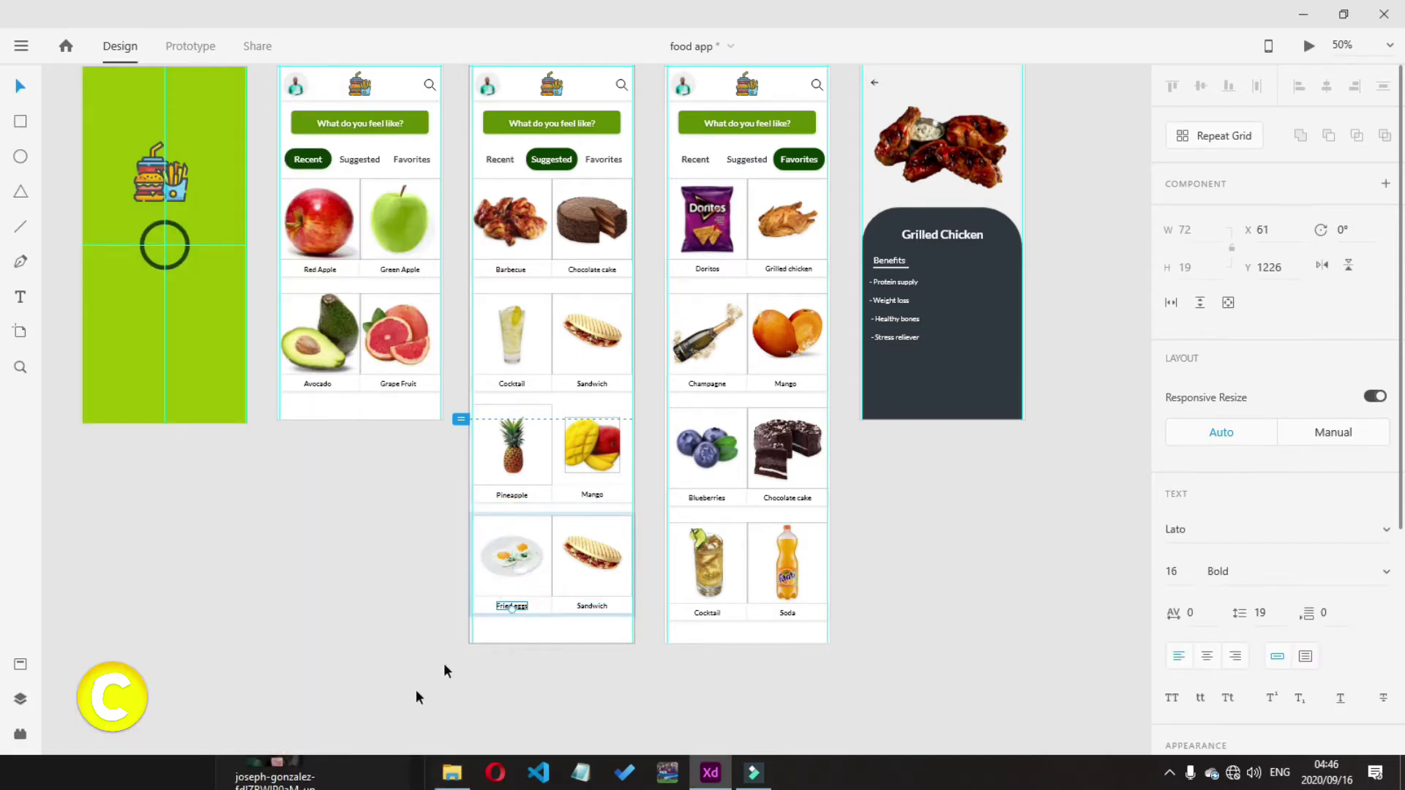
Replace the Sandwich picture in the fourth Suggested row with doritos 2 and relabel it "Doritos"
key(alt+Tab)
scroll(301, 555, up, 5)
drag(301, 555, 586, 575)
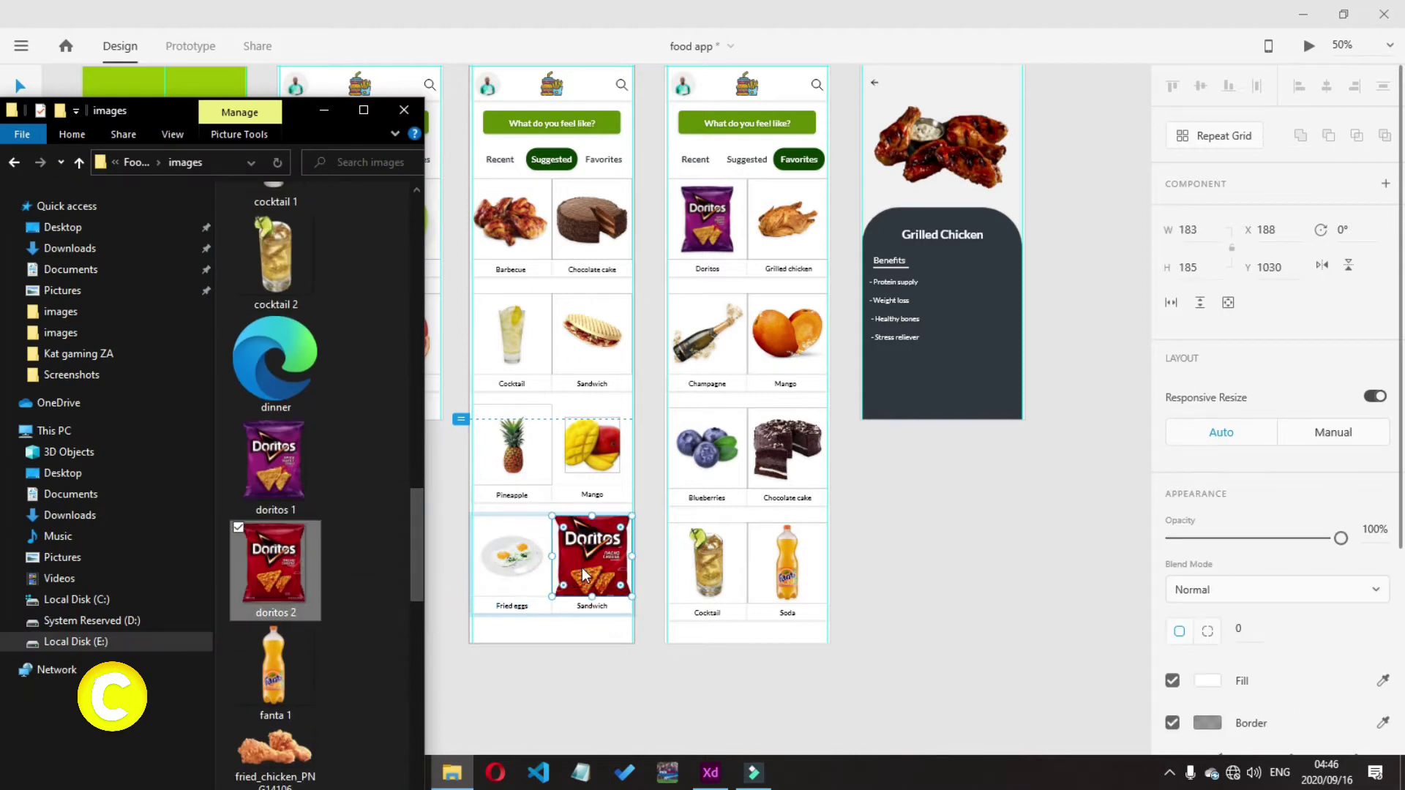
double_click(592, 606)
text(D)
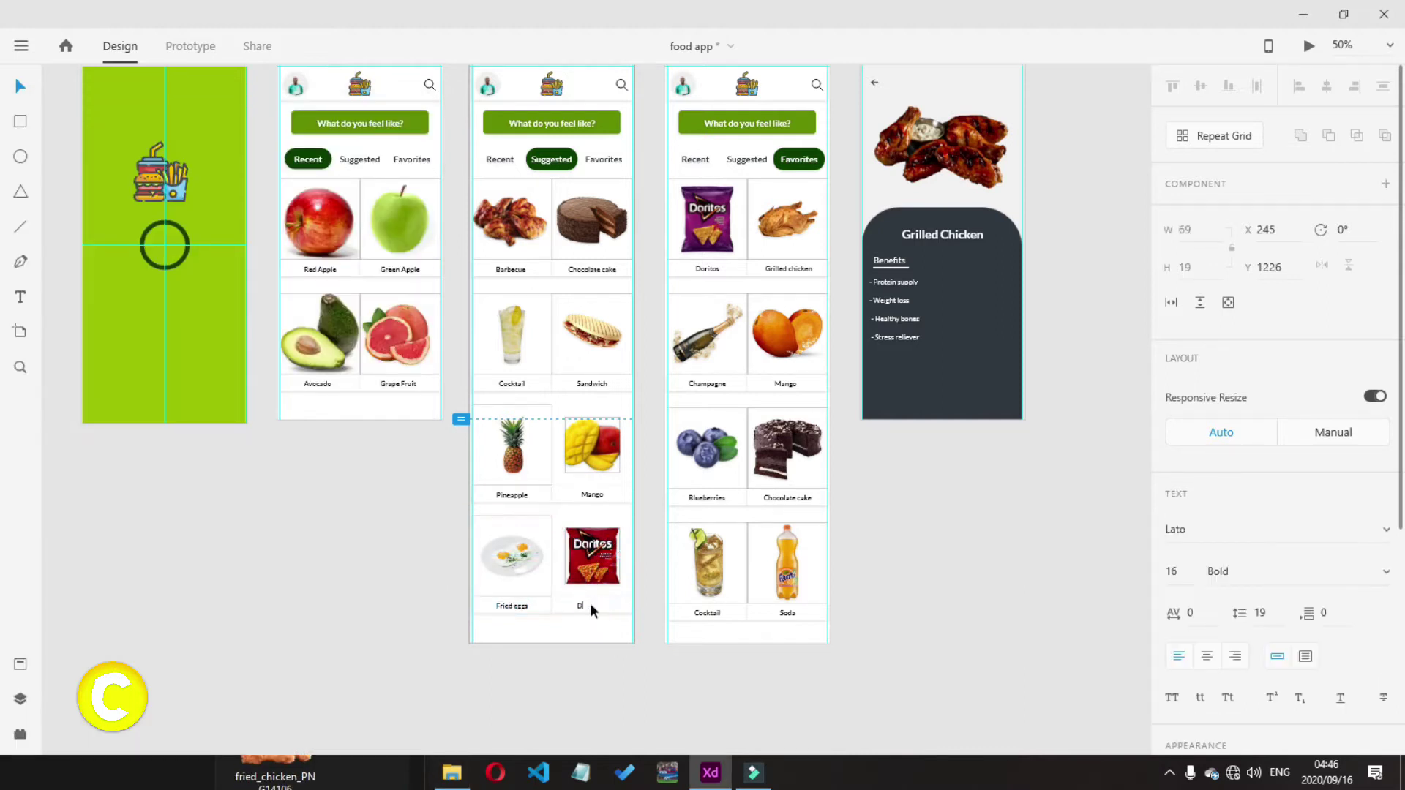
click(160, 426)
Rename the highlighted "Recent" tab label on the first food list artboard to "Featured"
scroll(461, 423, left, 3)
scroll(600, 66, up, 3)
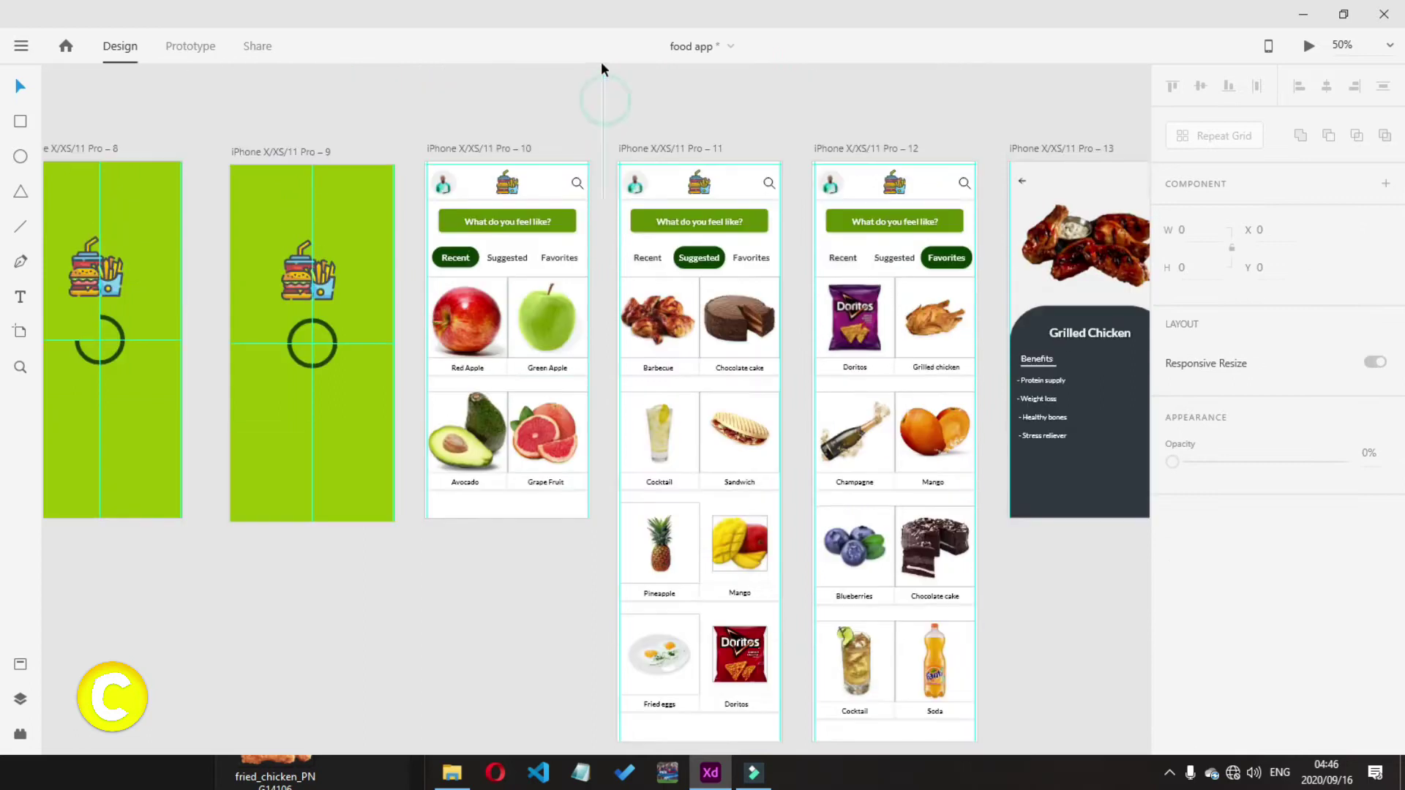
double_click(461, 292)
double_click(461, 292)
text(Featu)
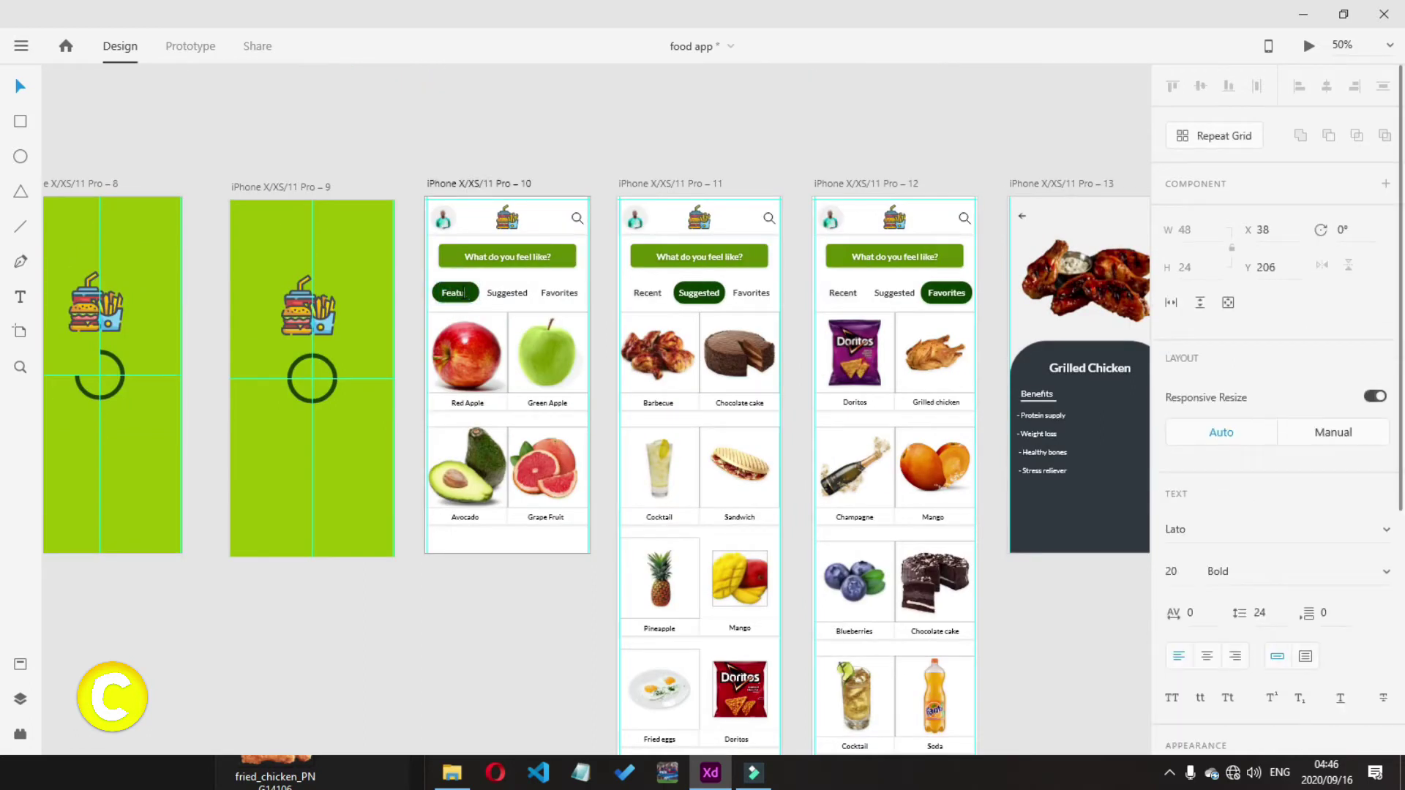
key(ctrl+equal)
click(451, 650)
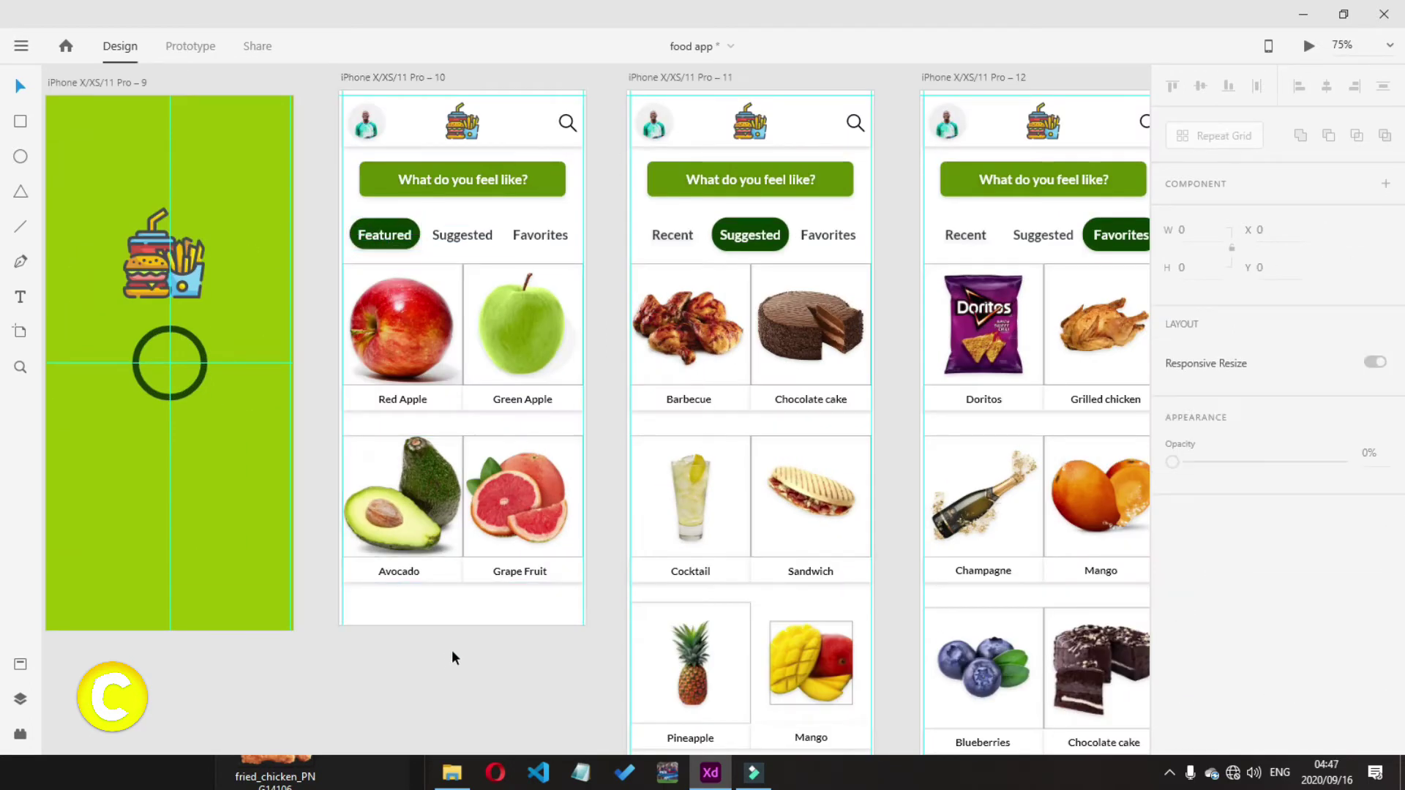
Extend the Featured artboard downward to the same height as the Suggested artboard
key(ctrl+minus)
key(ctrl+minus)
click(540, 500)
drag(536, 506, 552, 654)
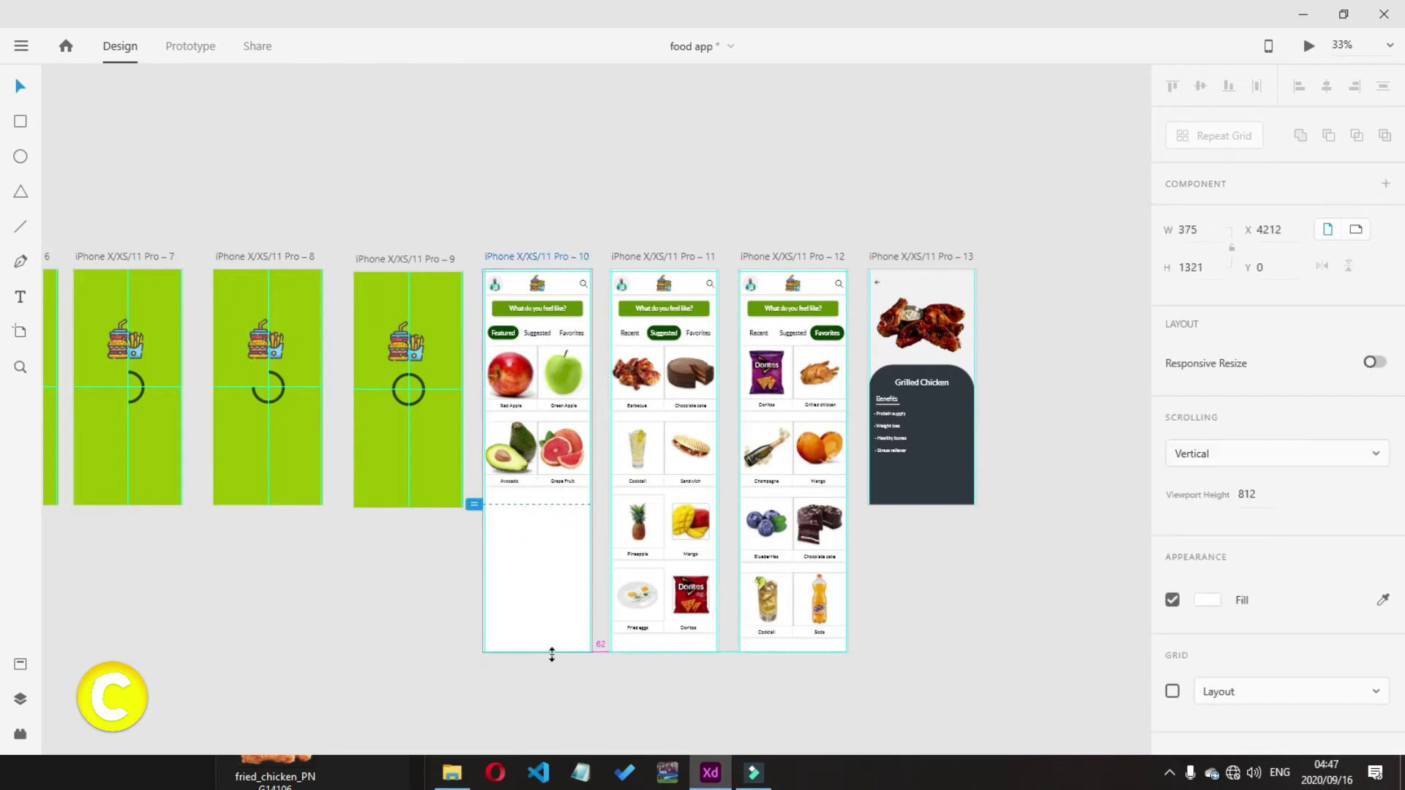
Select the header elements on the three list artboards and preview how the list screens scroll
click(567, 289)
click(637, 284)
click(761, 282)
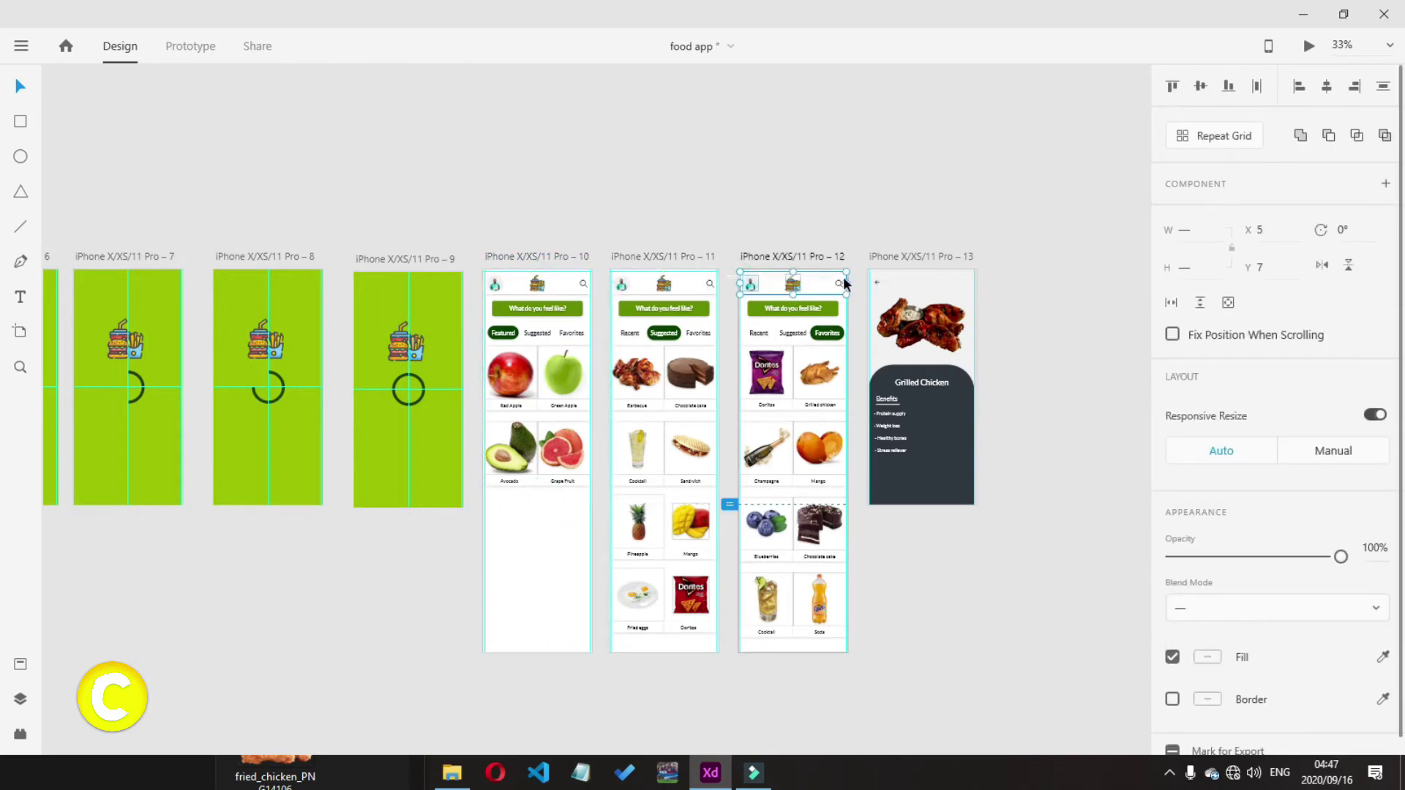
click(861, 286)
click(1308, 48)
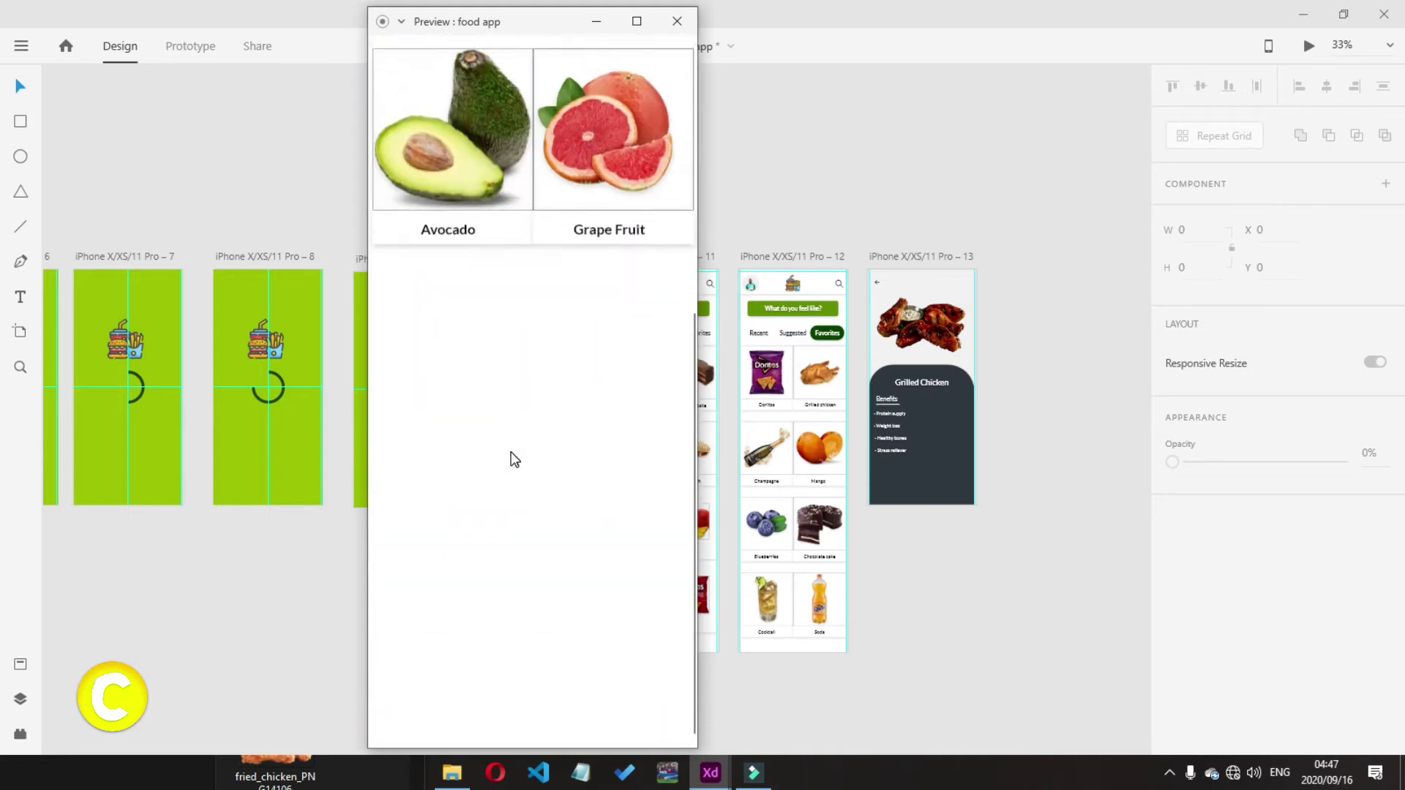
scroll(679, 160, down, 5)
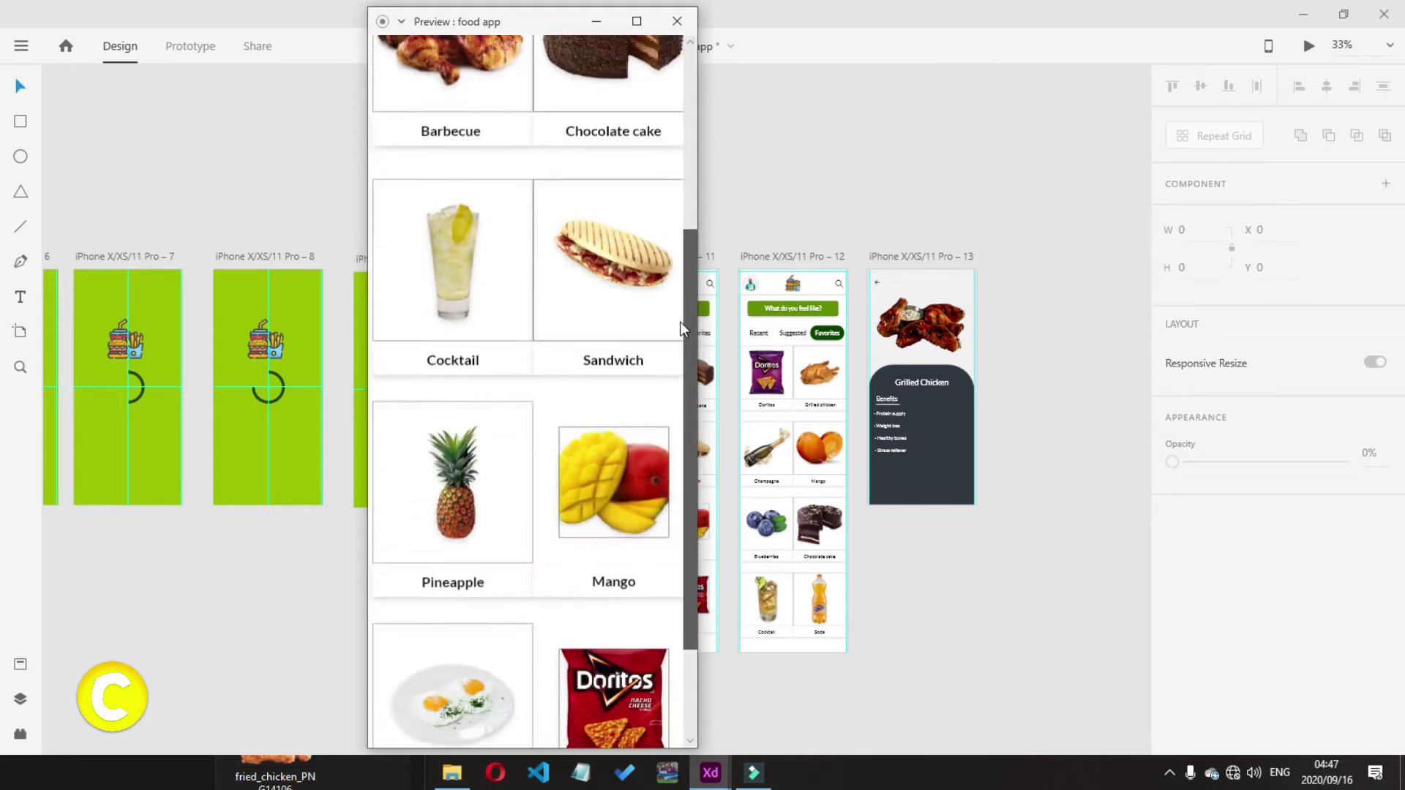
Fix the header bar's position when scrolling on the Featured, Suggested and Favorites artboards
click(696, 284)
click(543, 286)
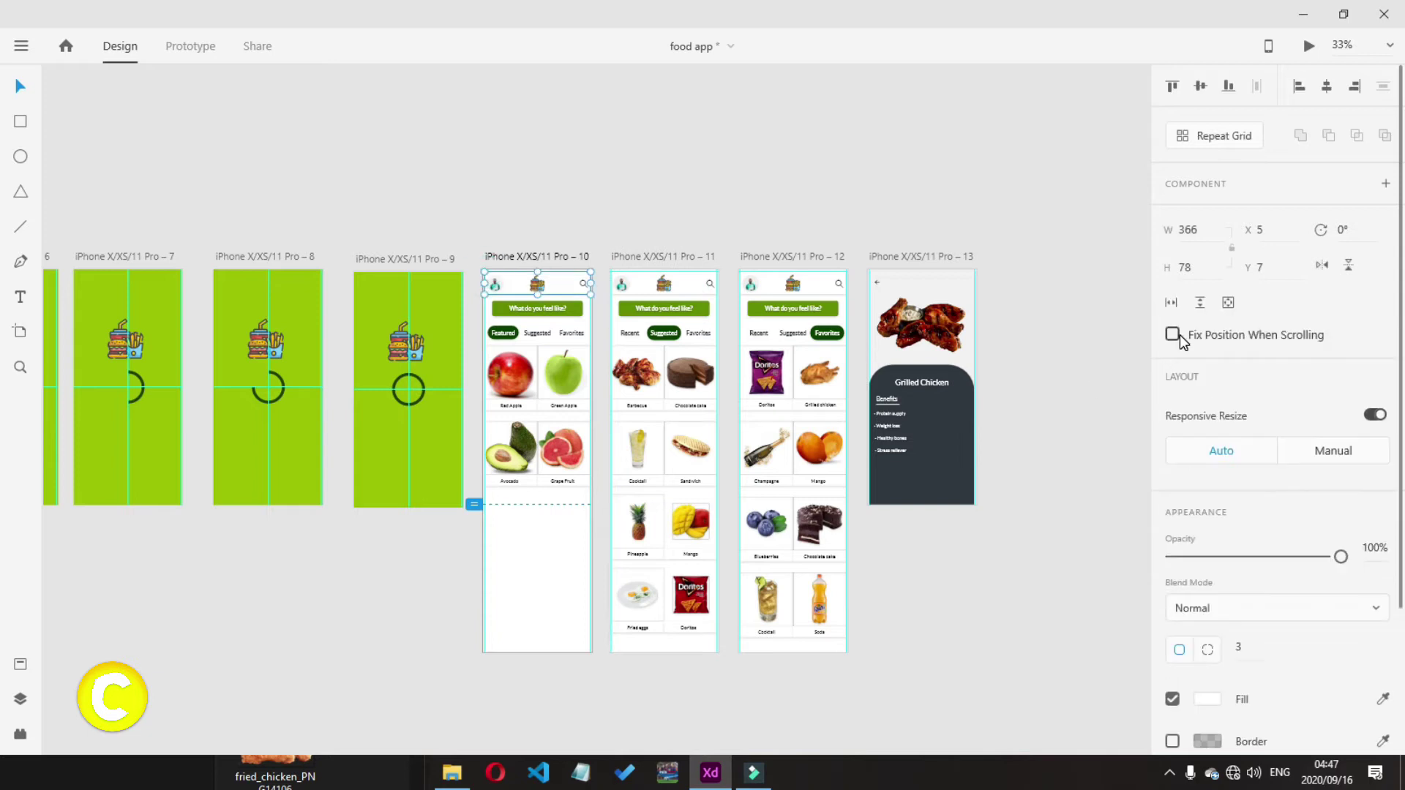
click(696, 285)
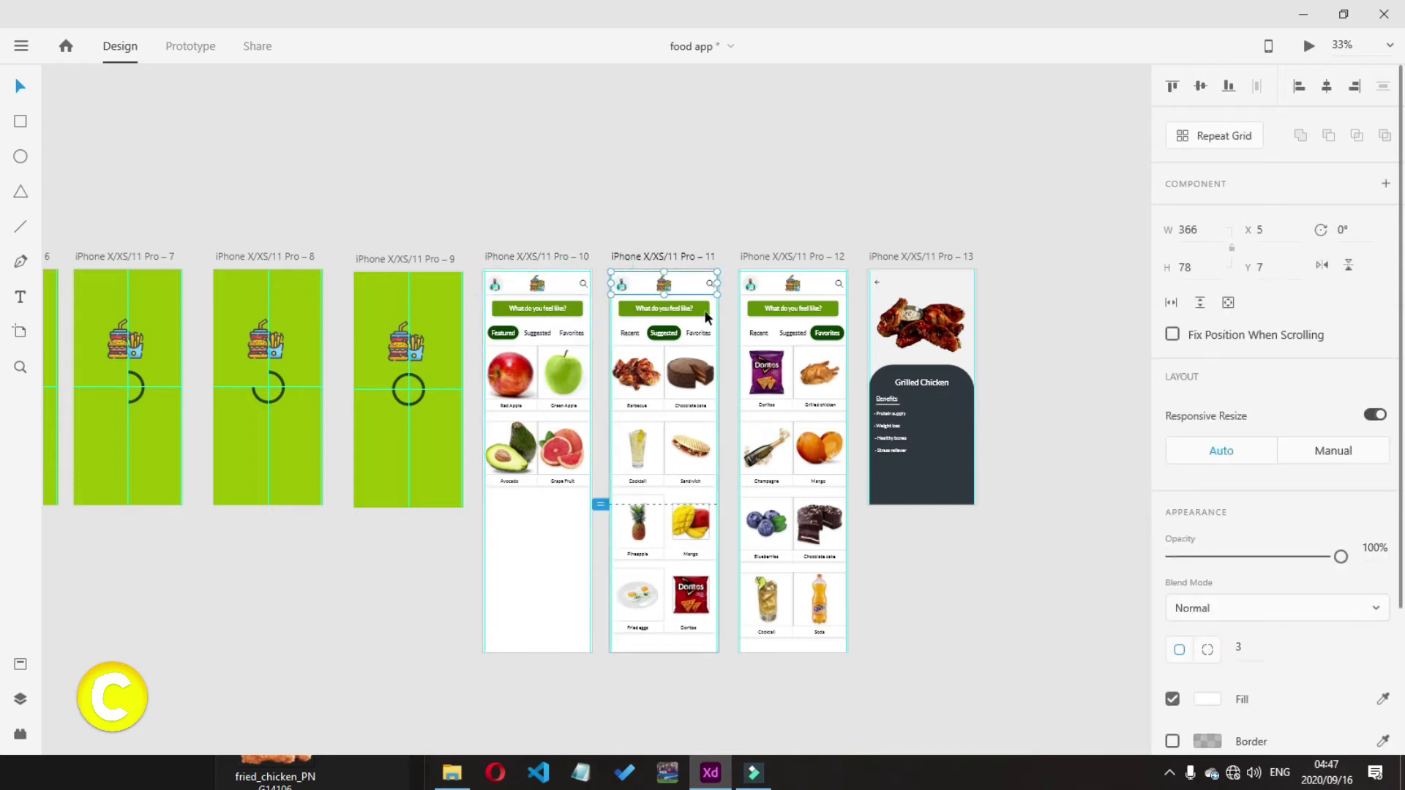
click(820, 285)
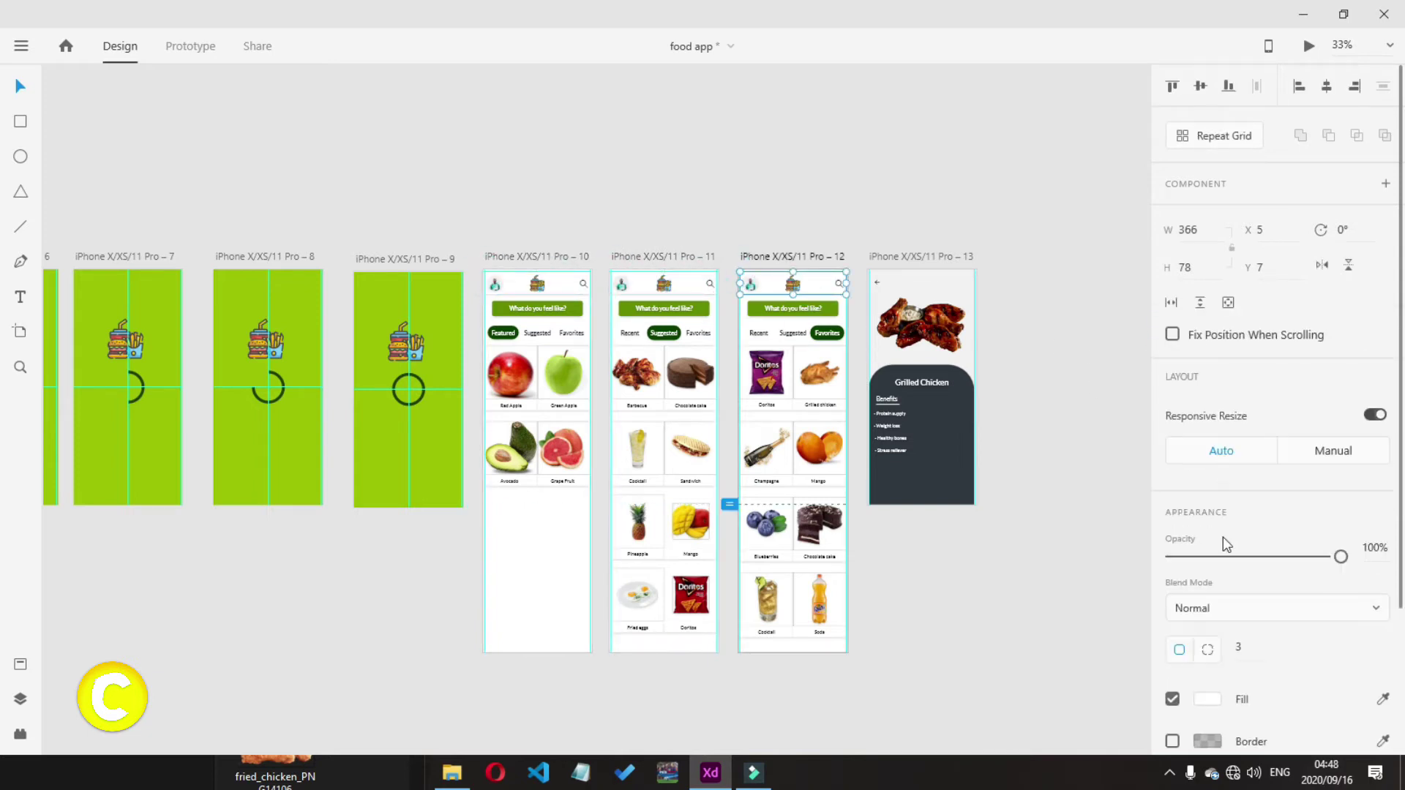
Preview the Featured screen and scroll it to check how the header behaves
click(1310, 45)
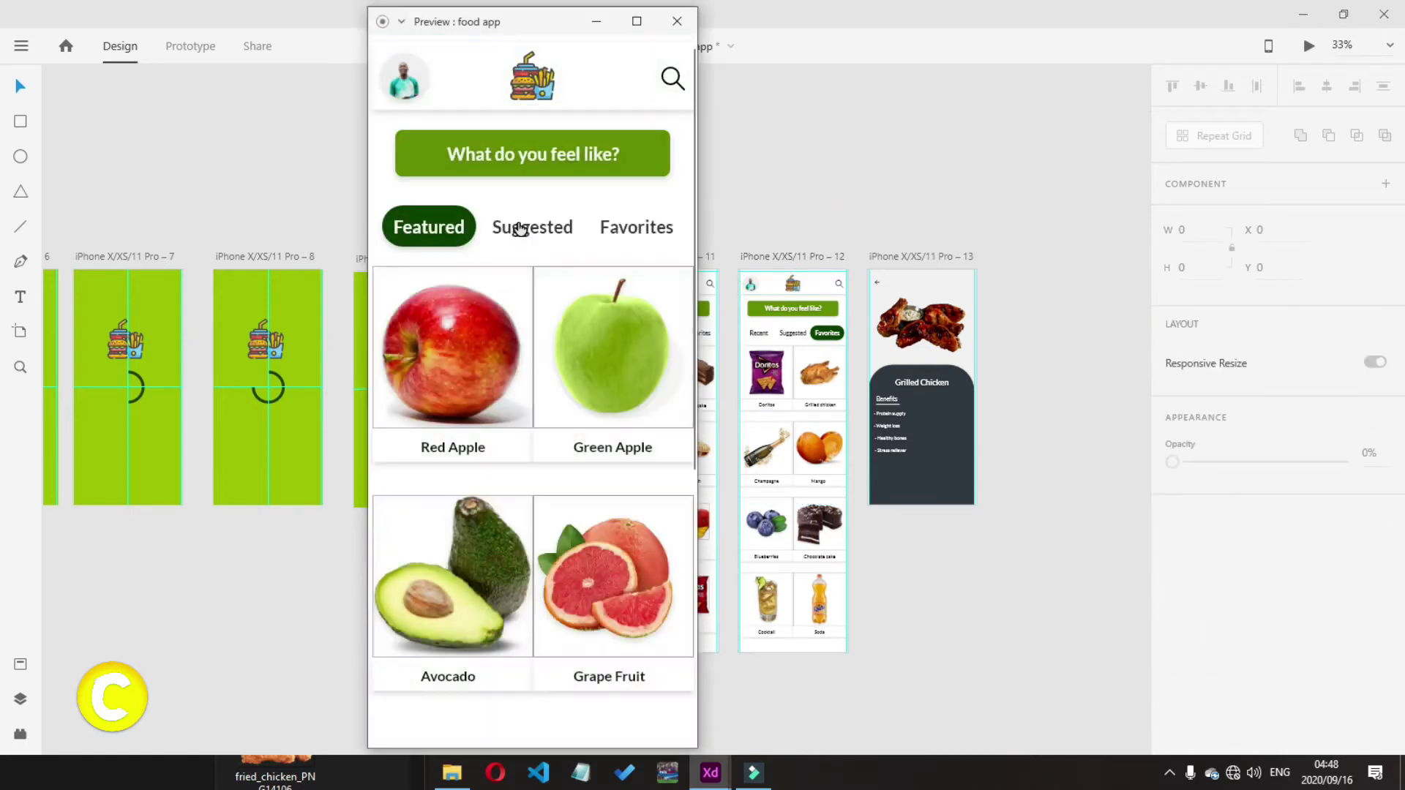
scroll(677, 284, down, 2)
scroll(677, 284, up, 2)
click(677, 21)
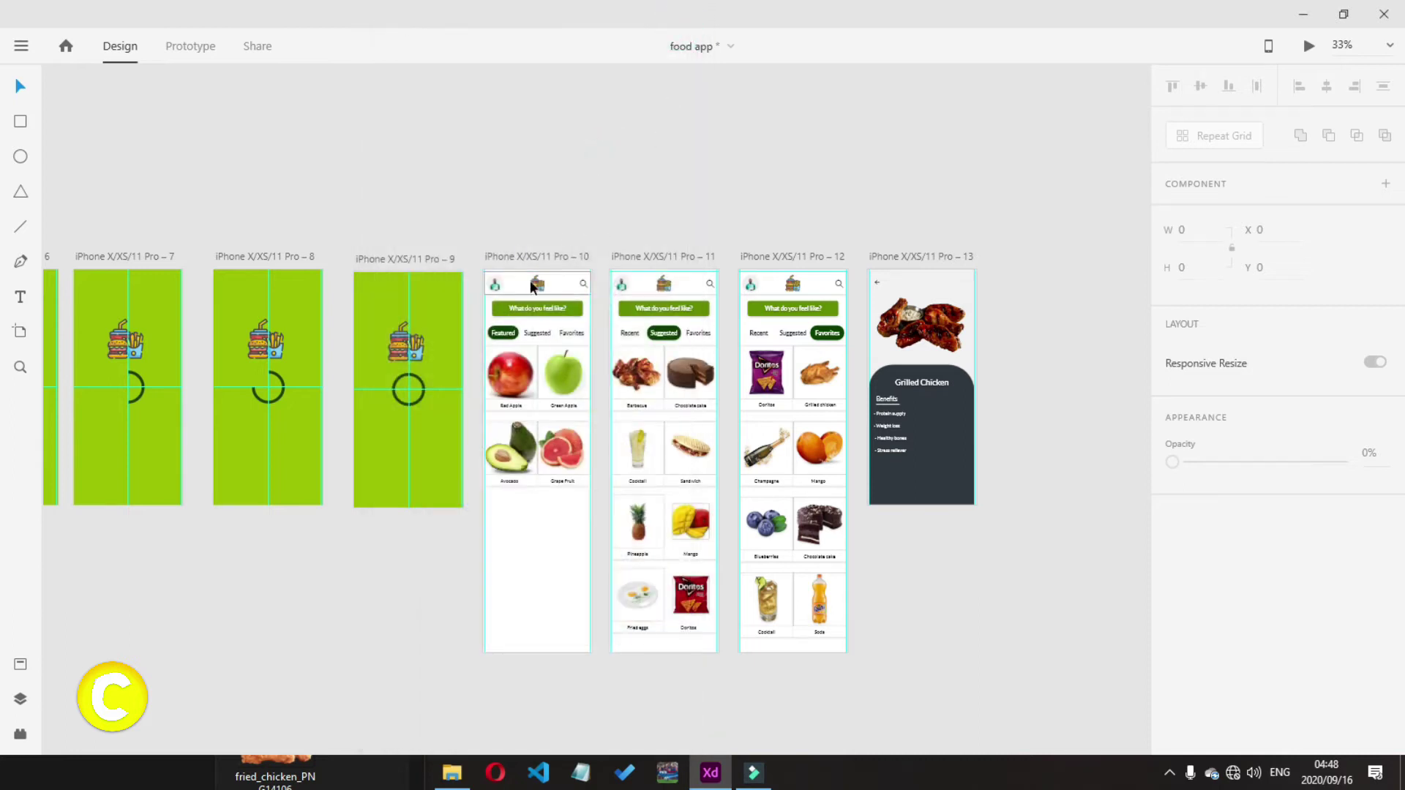
Ungroup and regroup the header elements on the Featured artboard
click(559, 283)
key(ctrl+equal)
key(ctrl+shift+g)
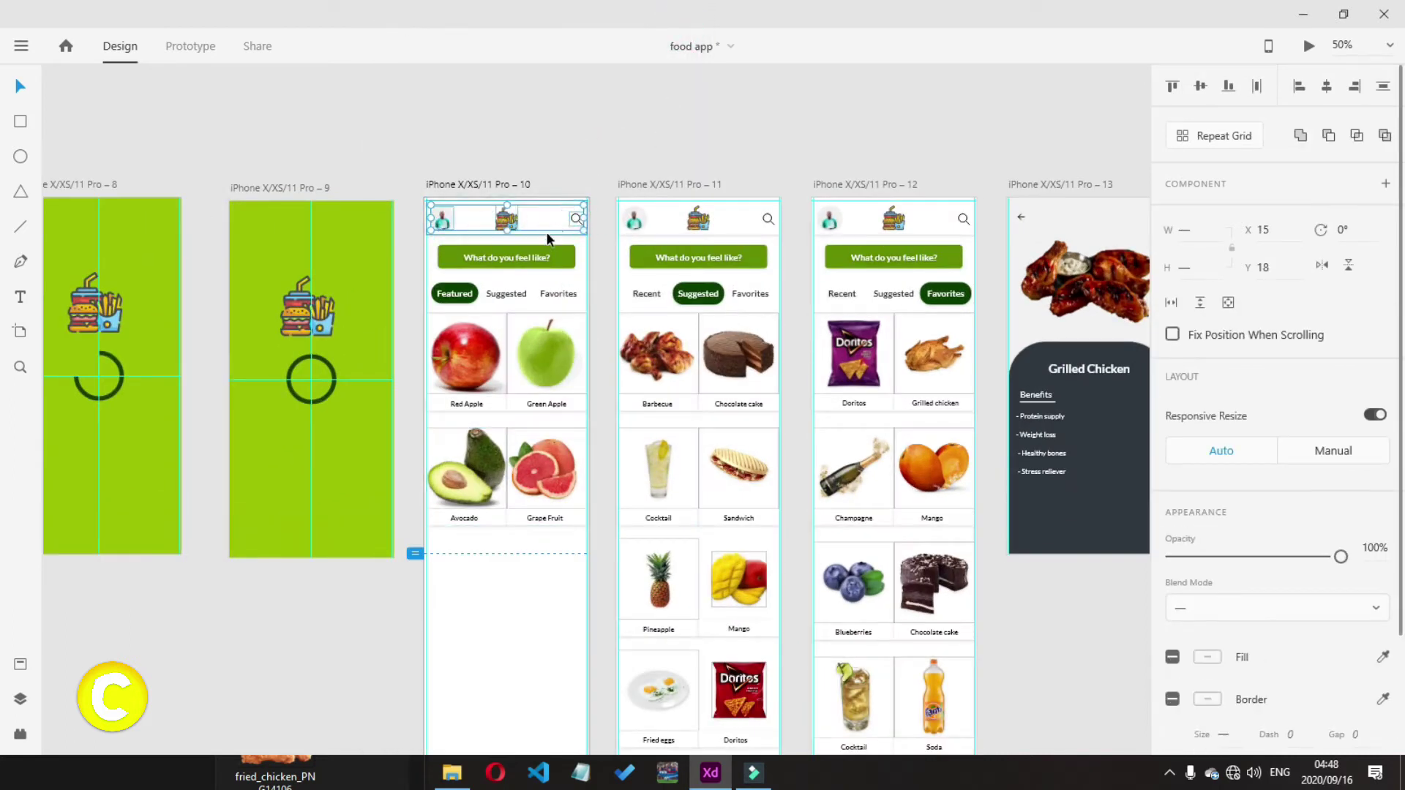
key(ctrl+g)
Group the profile picture, logo, search icon and background bar into one header on the Suggested and Favorites artboards
click(747, 219)
click(621, 199)
click(635, 220)
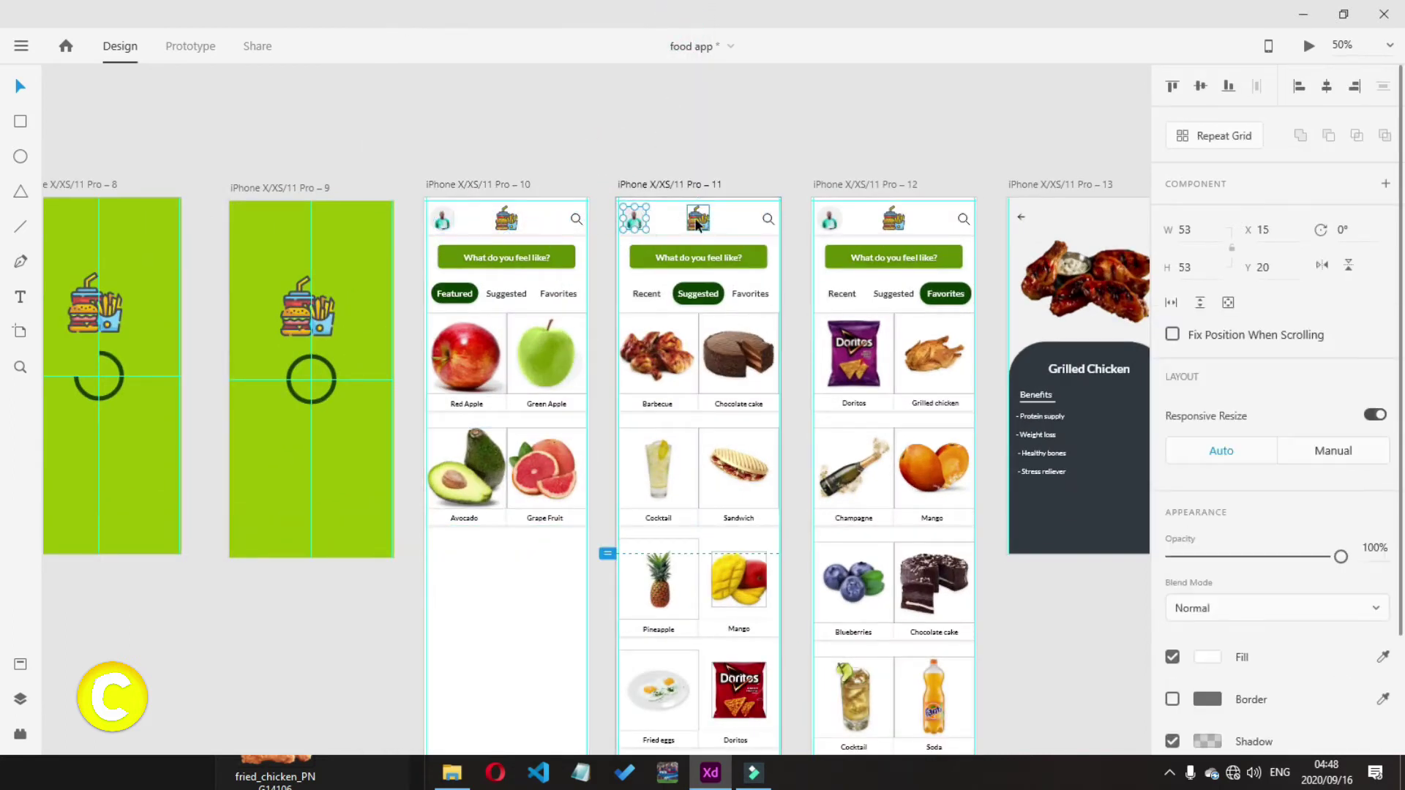
shift+click(698, 219)
shift+click(768, 220)
shift+click(743, 228)
drag(814, 196, 934, 217)
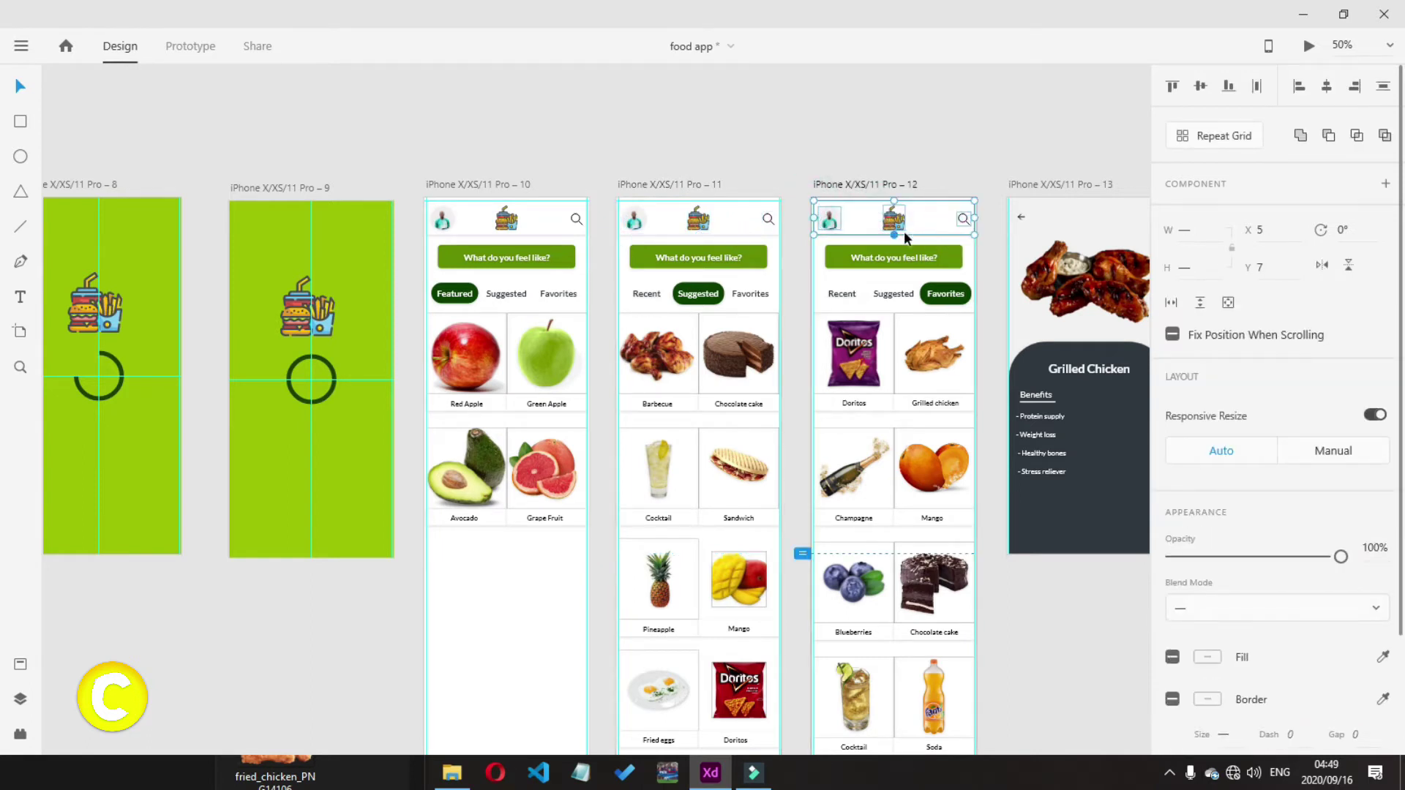
Preview the prototype from the login screen and scroll the Featured screen to check the header
click(1308, 45)
click(537, 480)
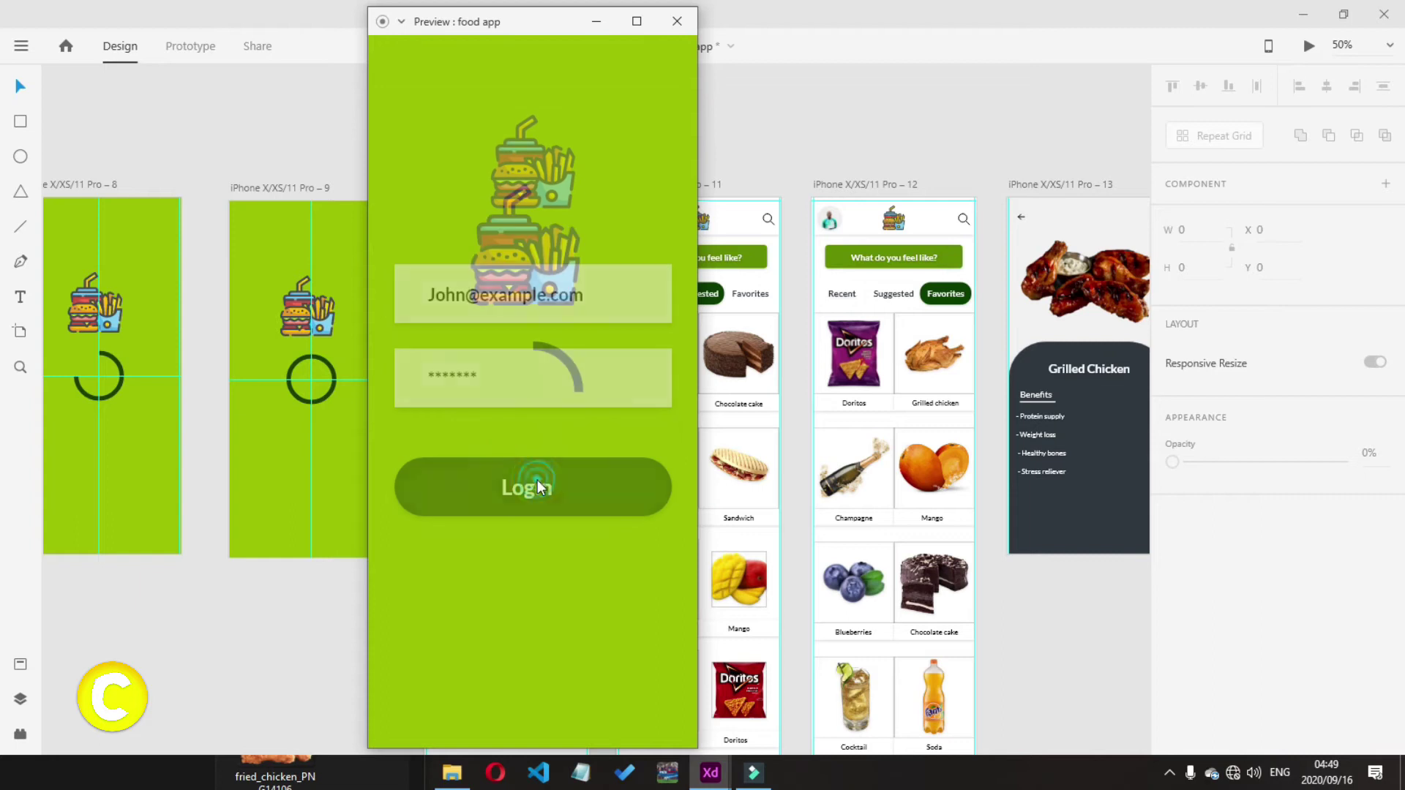
drag(691, 245, 707, 245)
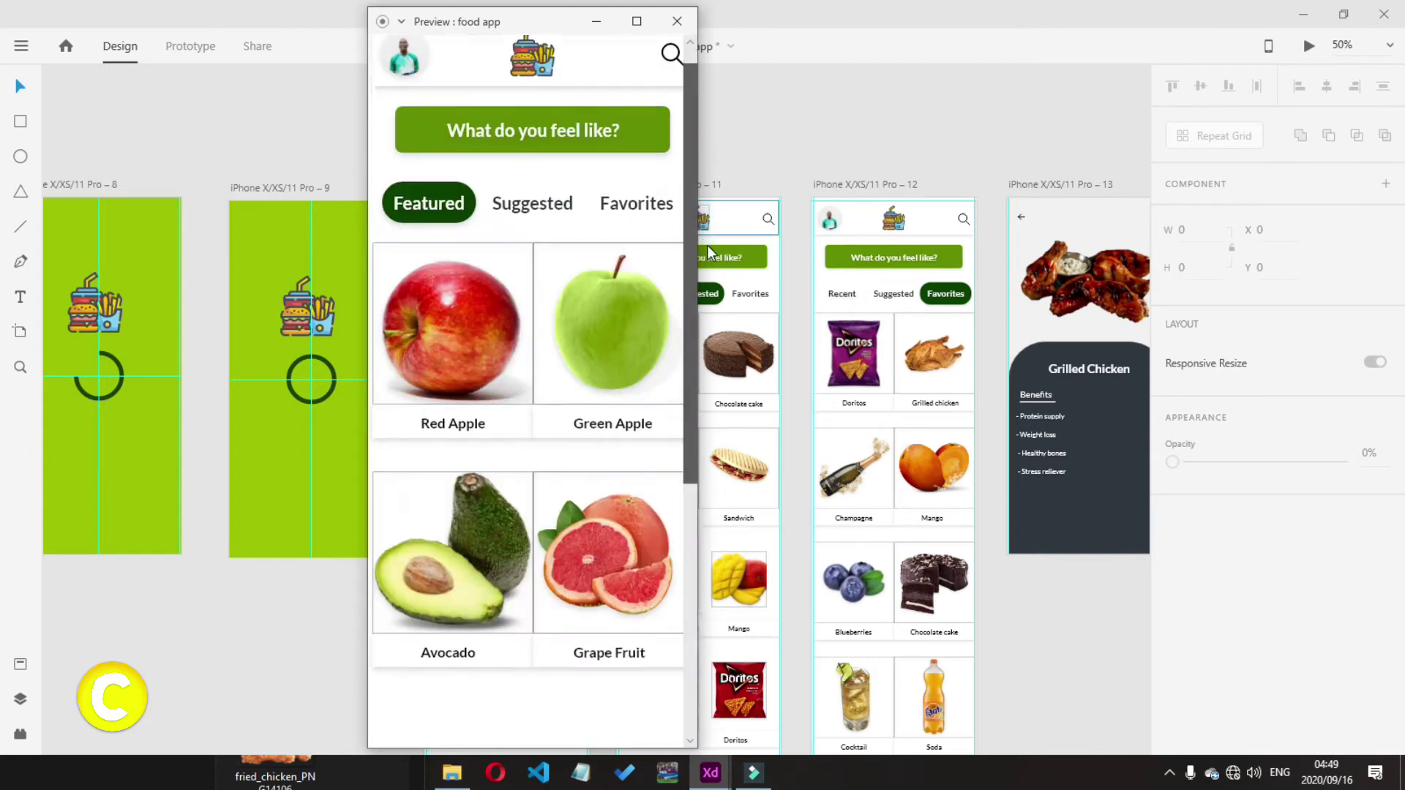
click(677, 20)
Inspect the header group on each list artboard and the Featured artboard's scrolling settings
click(866, 216)
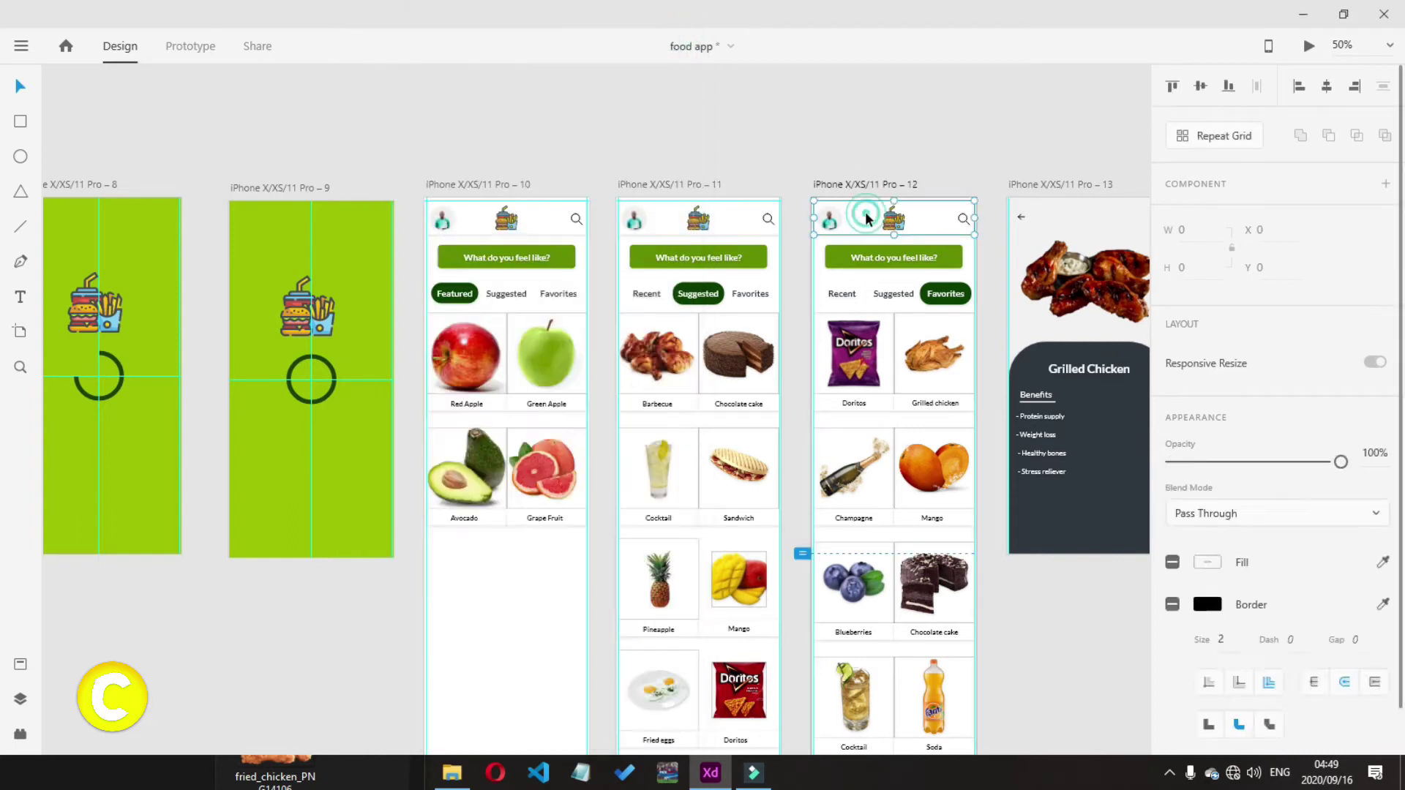
click(737, 225)
click(851, 221)
click(542, 221)
click(461, 187)
click(190, 47)
click(123, 53)
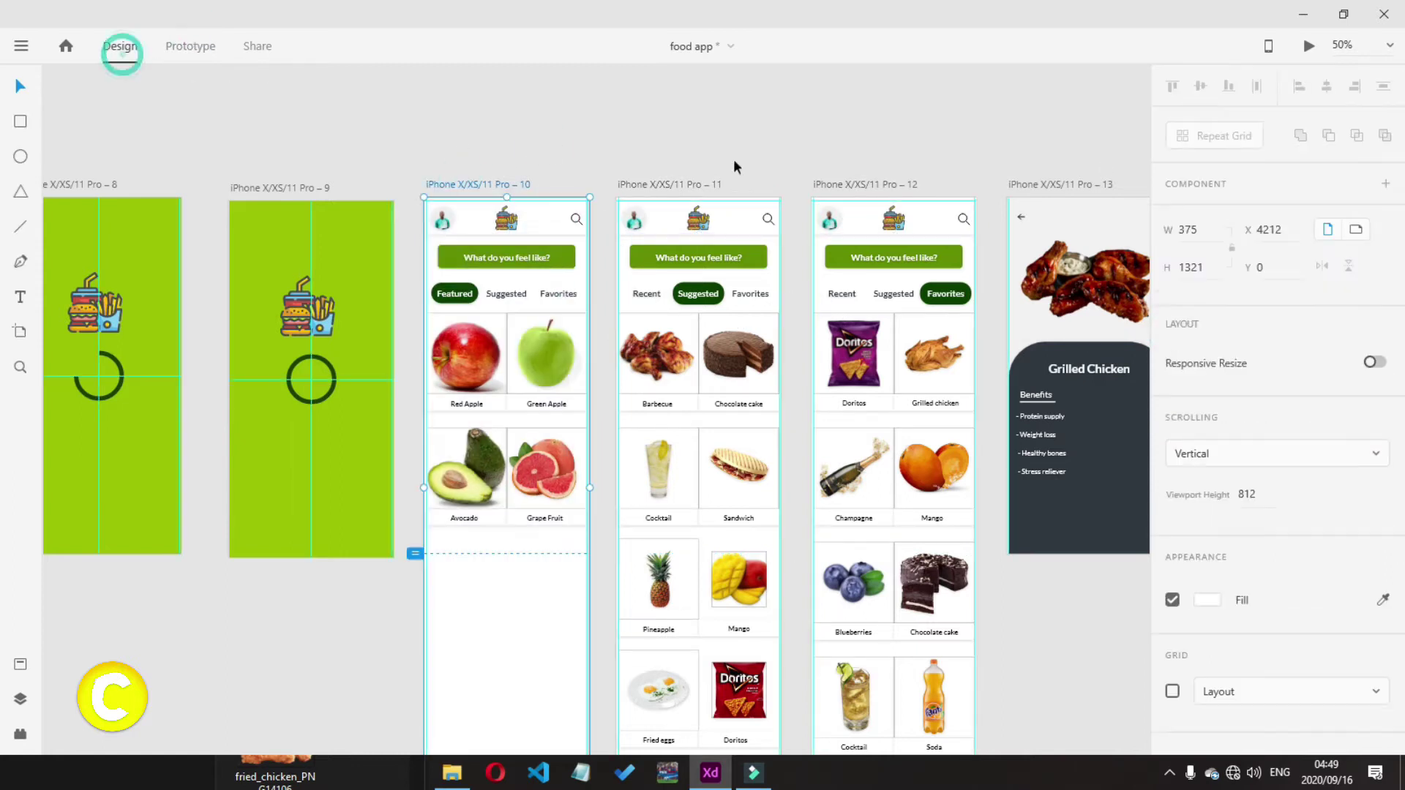
Preview the Featured screen's scrolling again and recheck the header on each list artboard
click(1308, 46)
mouse_move(686, 228)
mouse_down()
mouse_move(678, 386)
mouse_move(685, 248)
mouse_up()
click(686, 21)
click(573, 209)
click(766, 218)
click(963, 221)
click(1018, 140)
Repeat the Avocado and Grape Fruit row downward to three rows on the Featured artboard and ungroup the grid
scroll(1144, 625, right, 3)
scroll(1145, 625, down, 3)
click(363, 339)
click(1210, 143)
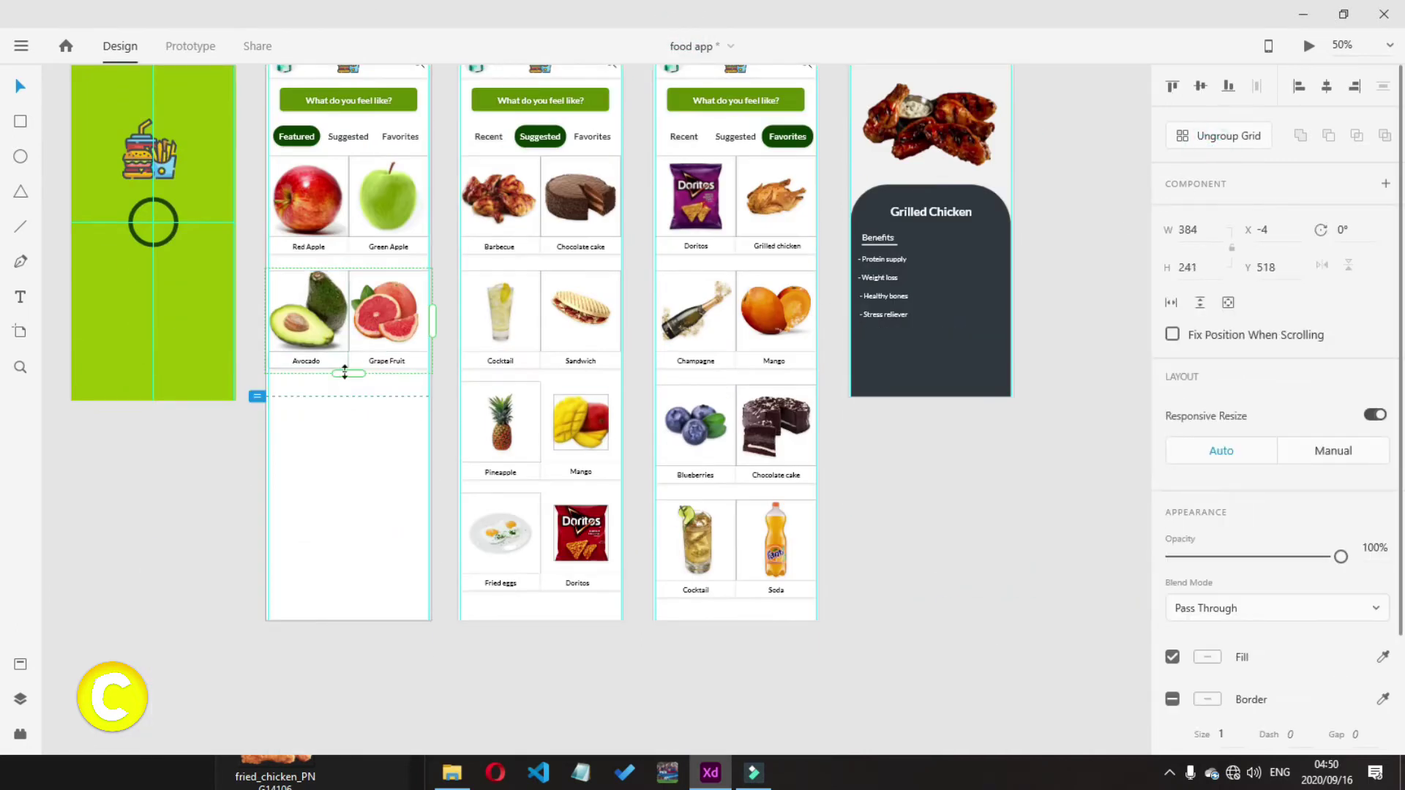
drag(344, 371, 354, 604)
click(1247, 148)
Rename the "Recent" tab label to "Featured" on the Suggested and Favorites artboards
click(120, 577)
scroll(120, 576, left, 3)
double_click(711, 141)
text(Featured)
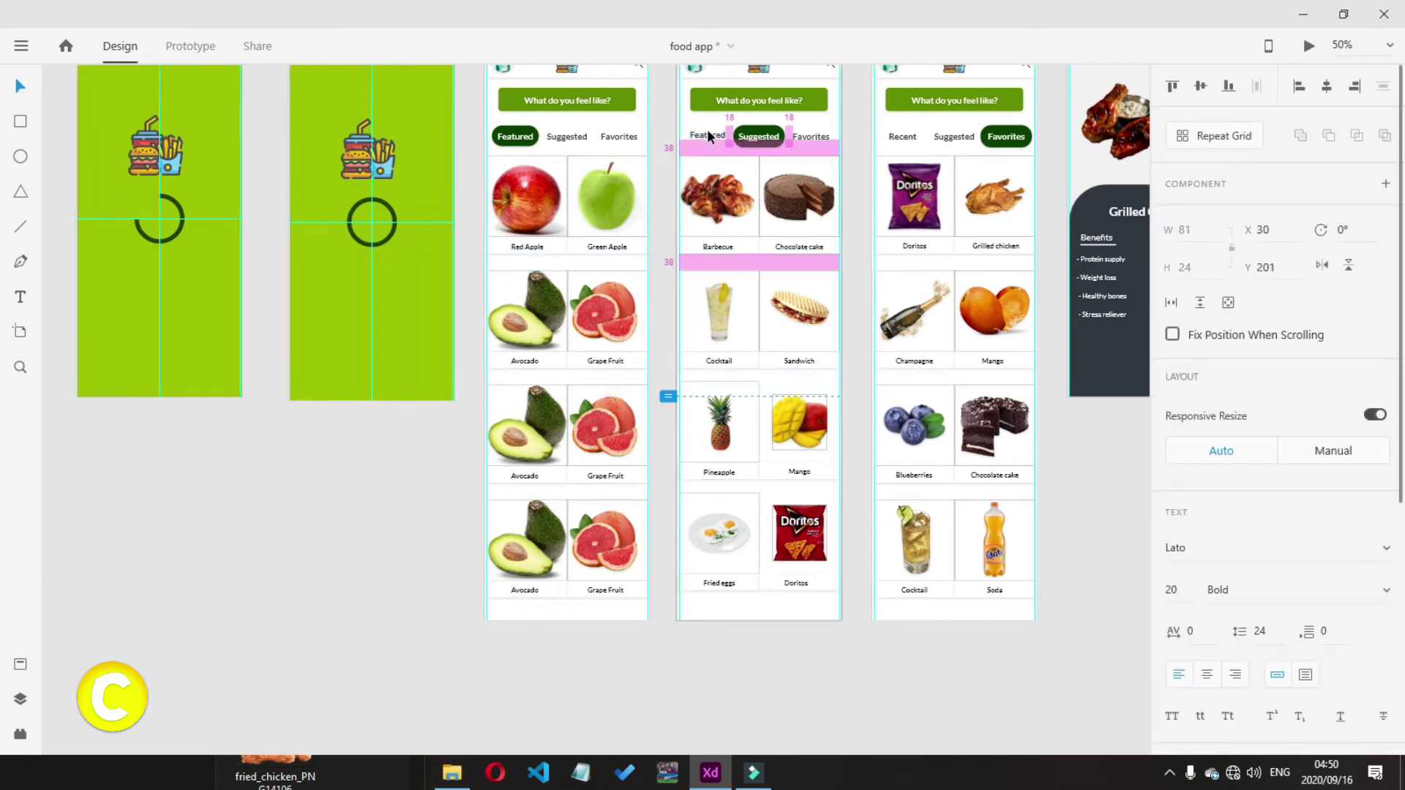
double_click(903, 136)
text(Featured)
key(Escape)
Replace the Avocado picture in the third Featured row with the barbecue picture and relabel it "Barbecue"
click(386, 779)
drag(425, 445, 468, 291)
scroll(415, 252, up, 1)
scroll(289, 391, down, 3)
drag(290, 391, 516, 437)
drag(485, 384, 517, 432)
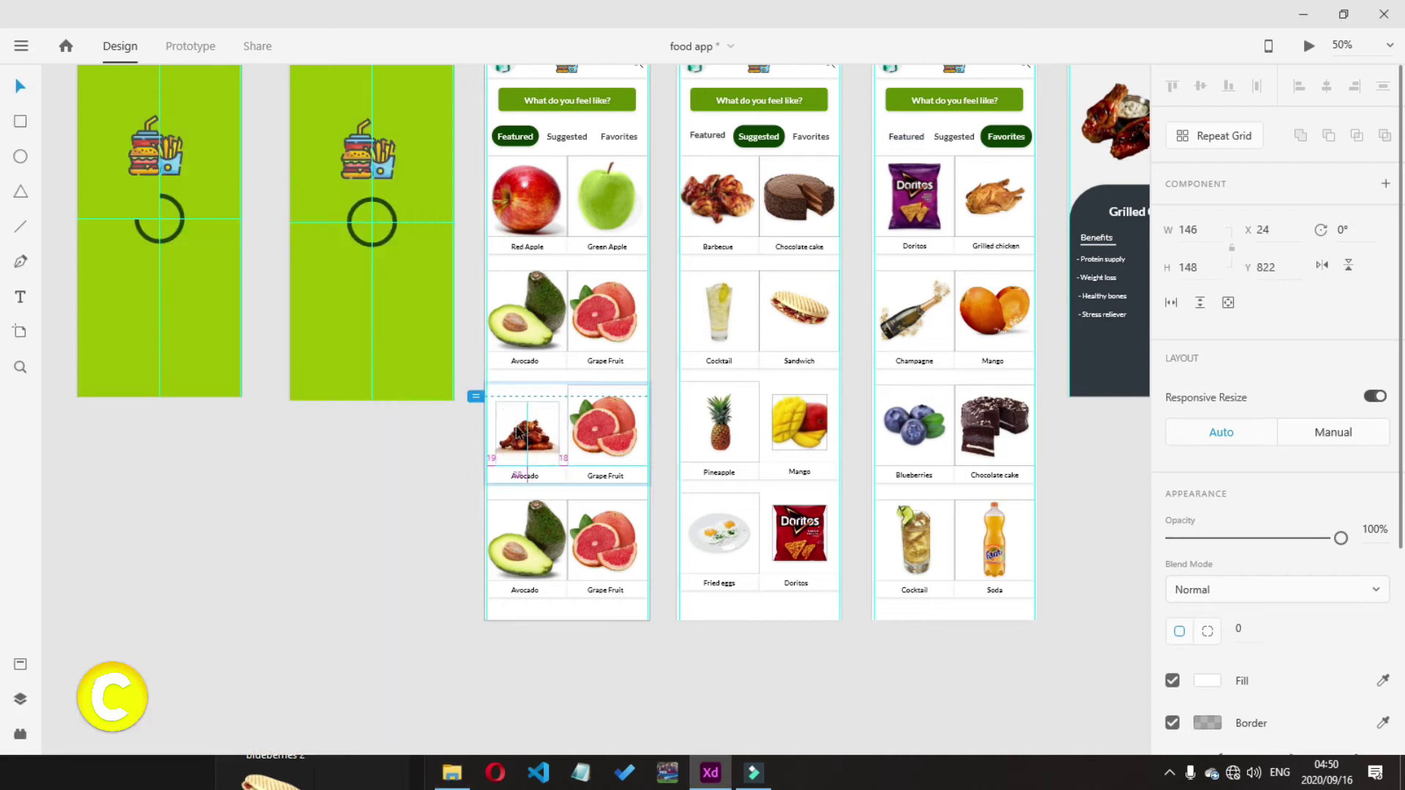
double_click(526, 475)
text(Barbecu)
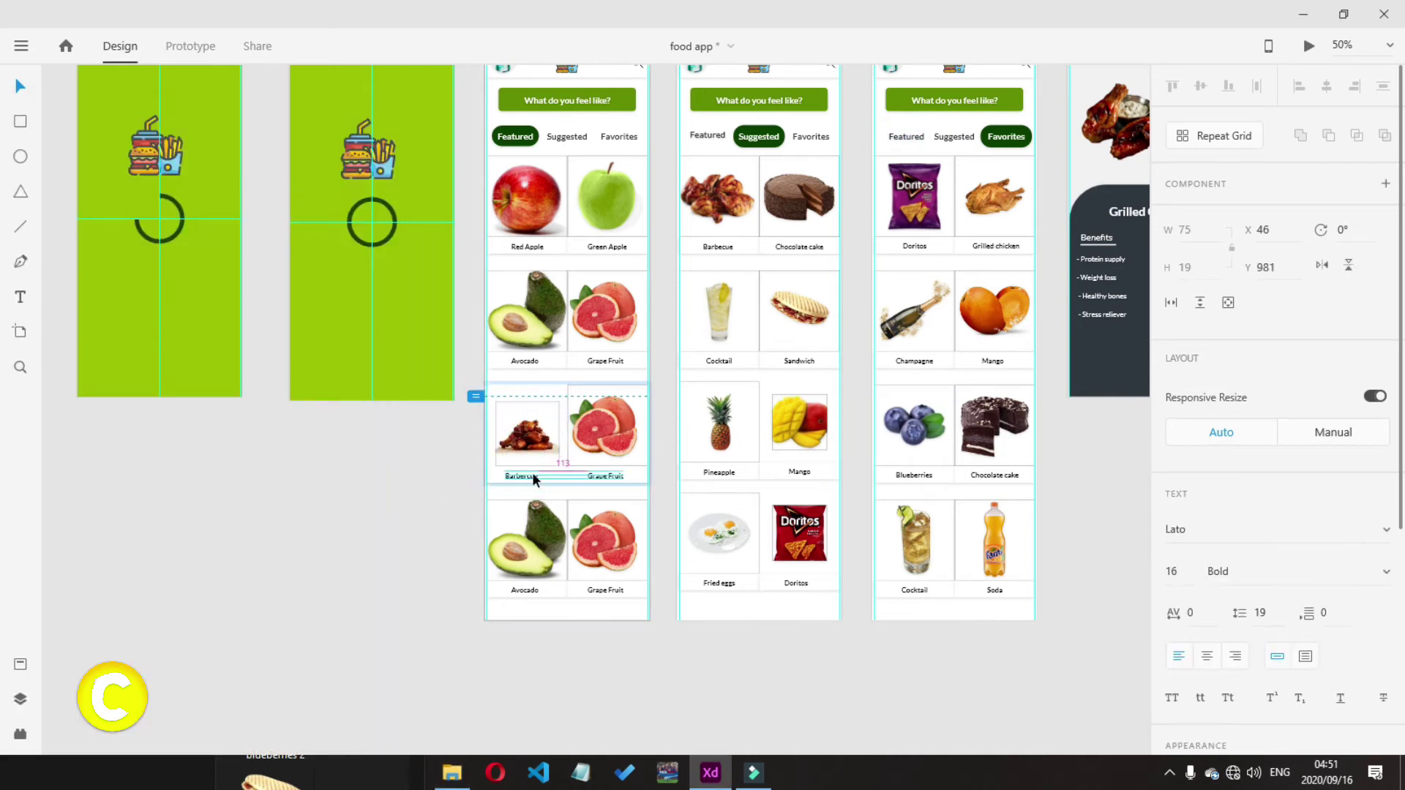
Replace the Grape Fruit picture in the third Featured row with burger_sandwich 1 and add the centred label "Sandwich"
click(354, 766)
scroll(396, 624, down, 4)
drag(279, 299, 597, 431)
double_click(608, 475)
text(Sna)
key(BackSpace)
key(BackSpace)
text(andwich)
click(599, 456)
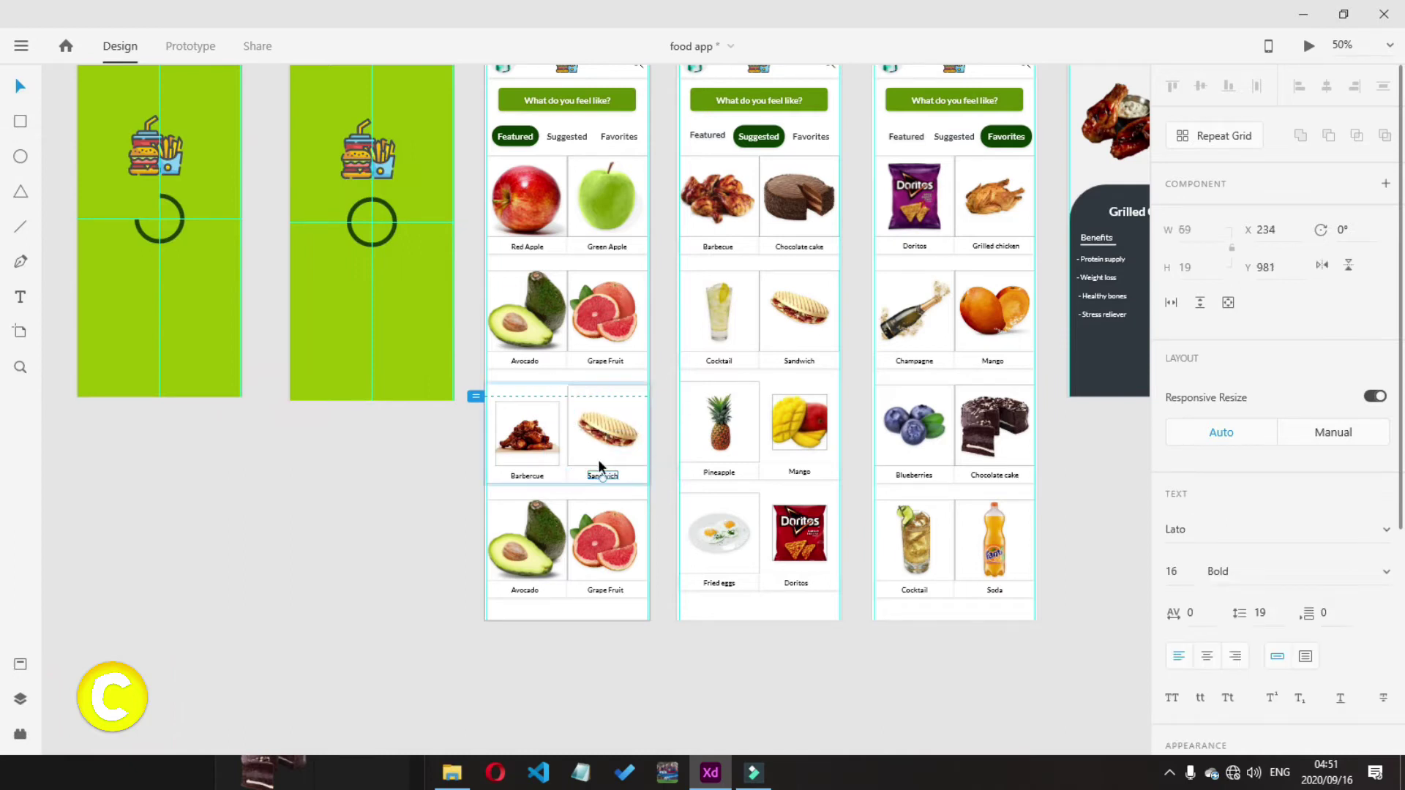
click(609, 471)
Replace the Avocado picture in the fourth Featured row with champagne 1, fitted inside its cell, and relabel it "Champagne"
key(alt+Tab)
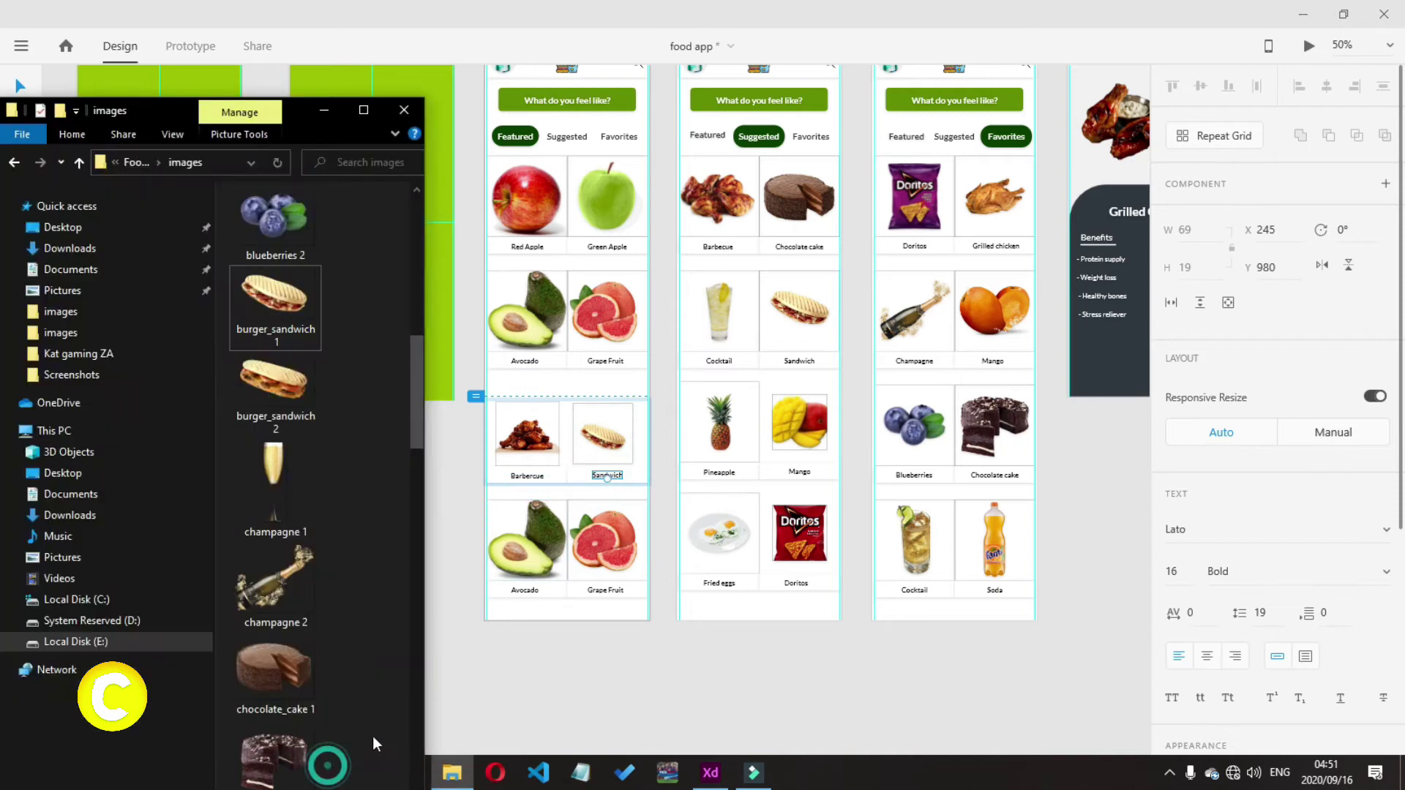
drag(270, 480, 527, 553)
double_click(527, 552)
drag(487, 407, 539, 584)
drag(549, 609, 536, 545)
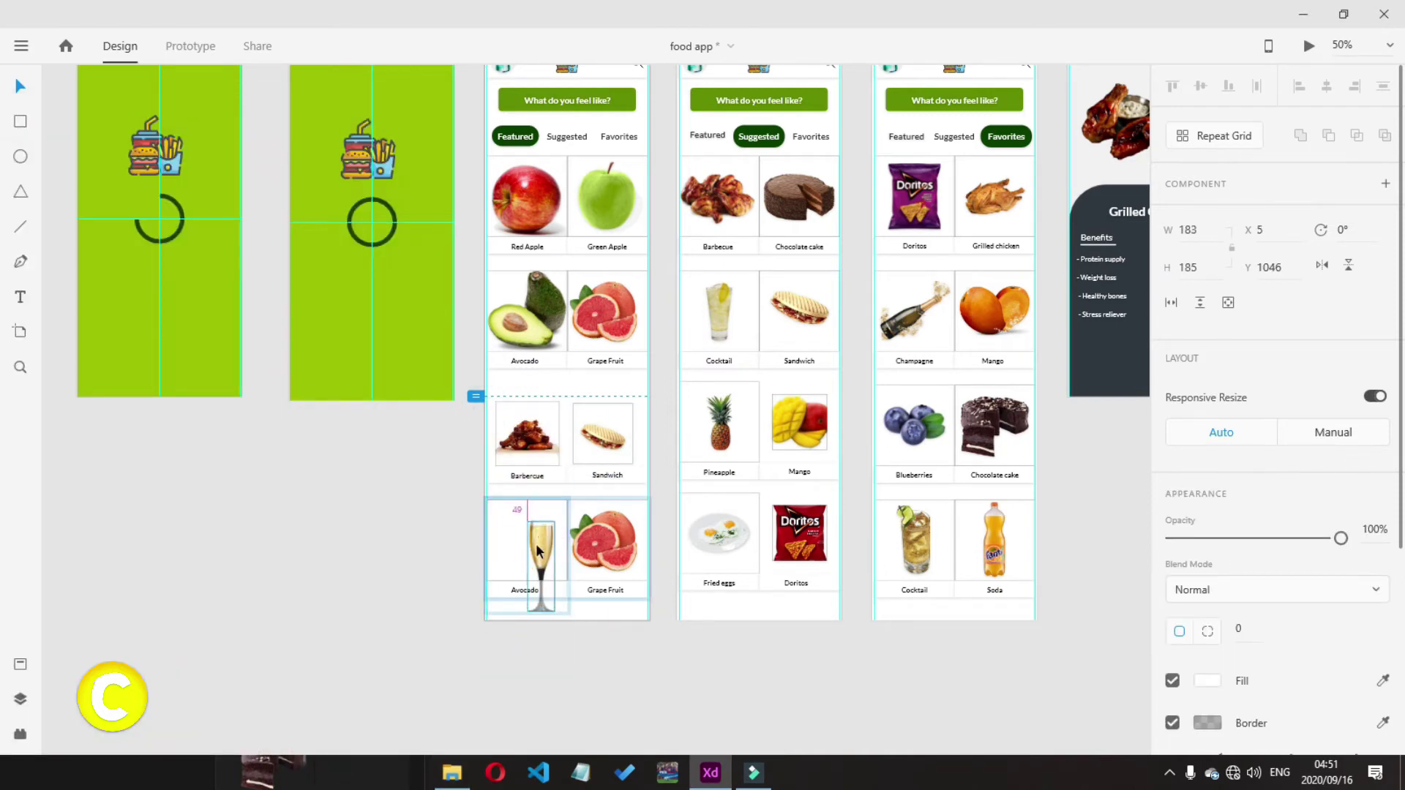
double_click(528, 590)
text(Champagne)
click(606, 561)
Replace the Grape Fruit picture in the fourth Featured row with cocacola and relabel it "Coca-cola"
double_click(611, 590)
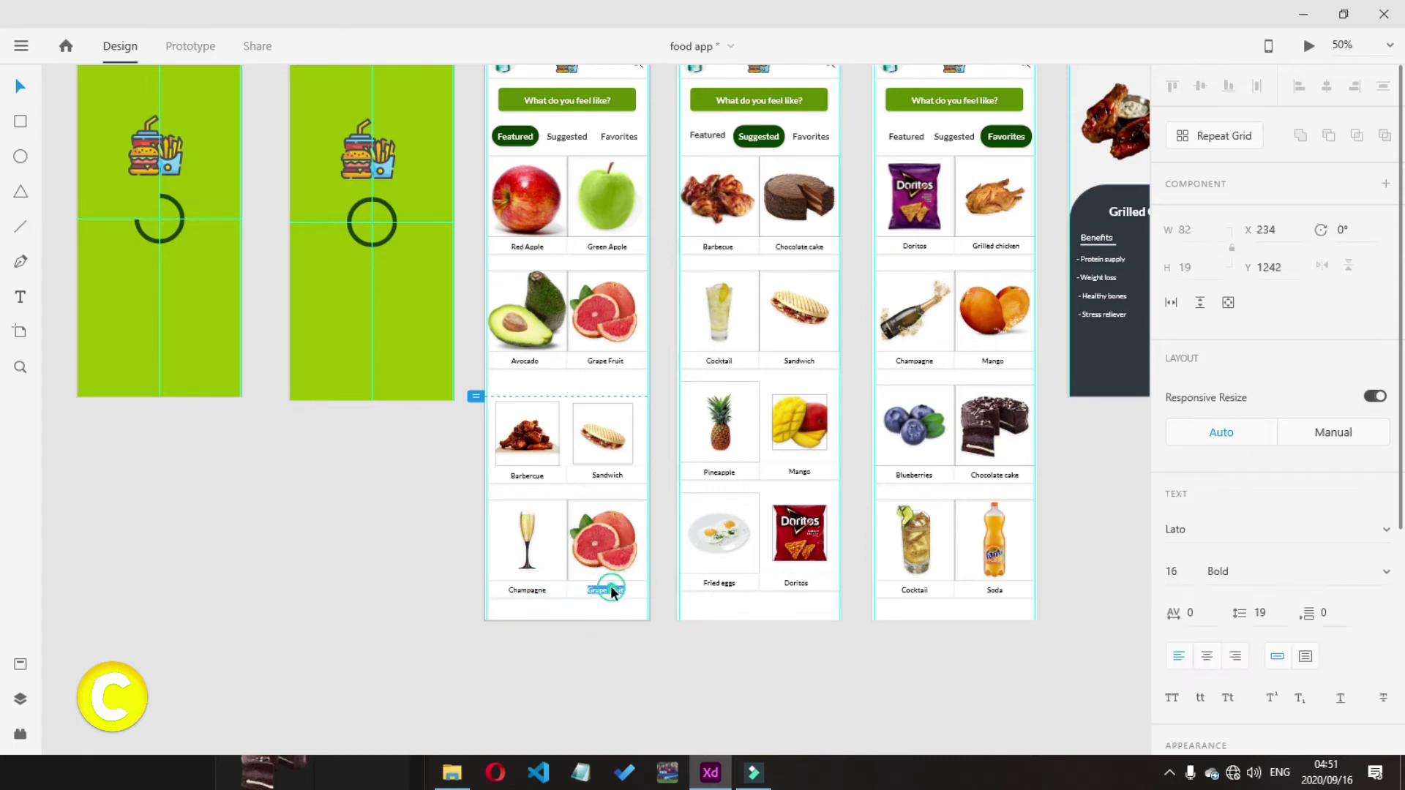
click(451, 772)
scroll(293, 399, down, 5)
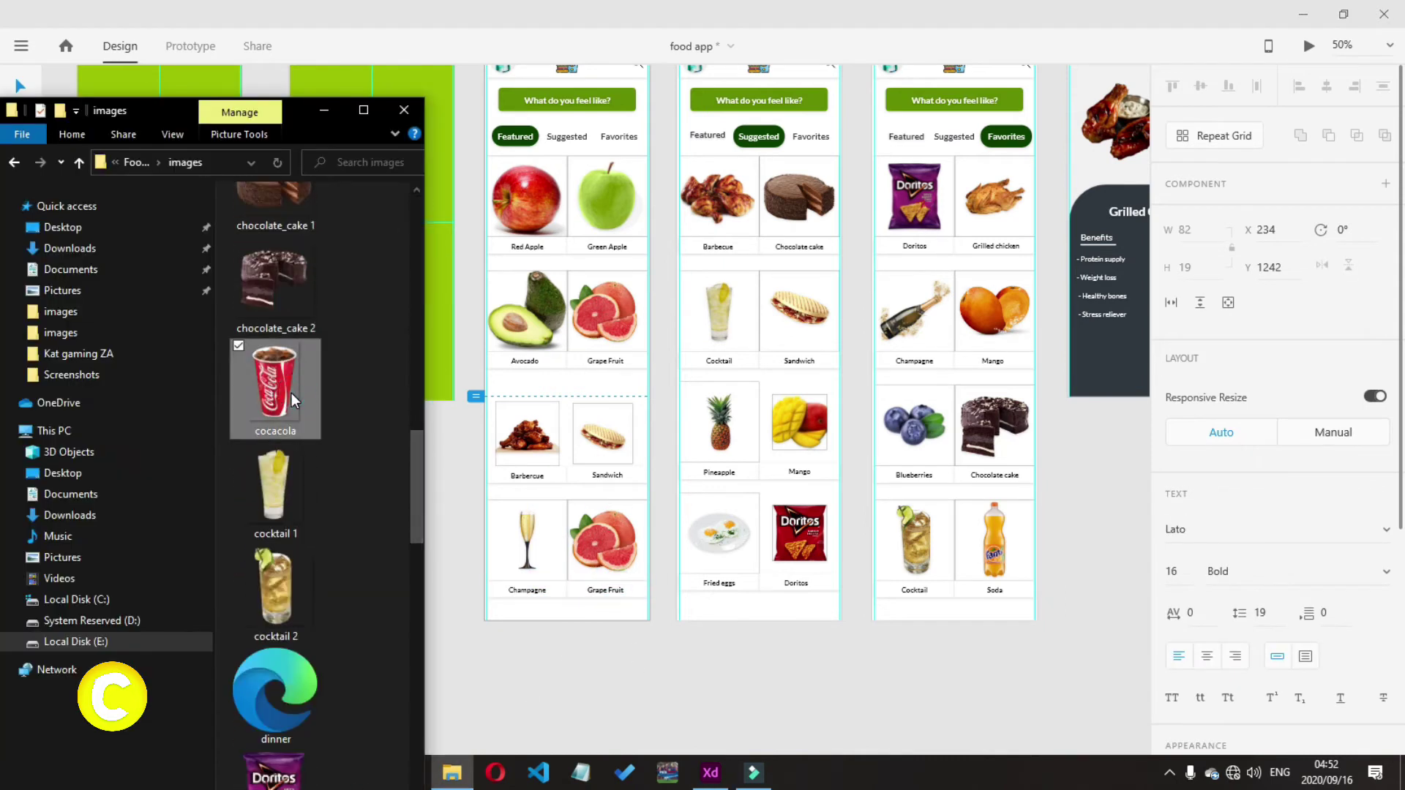
drag(588, 549, 613, 538)
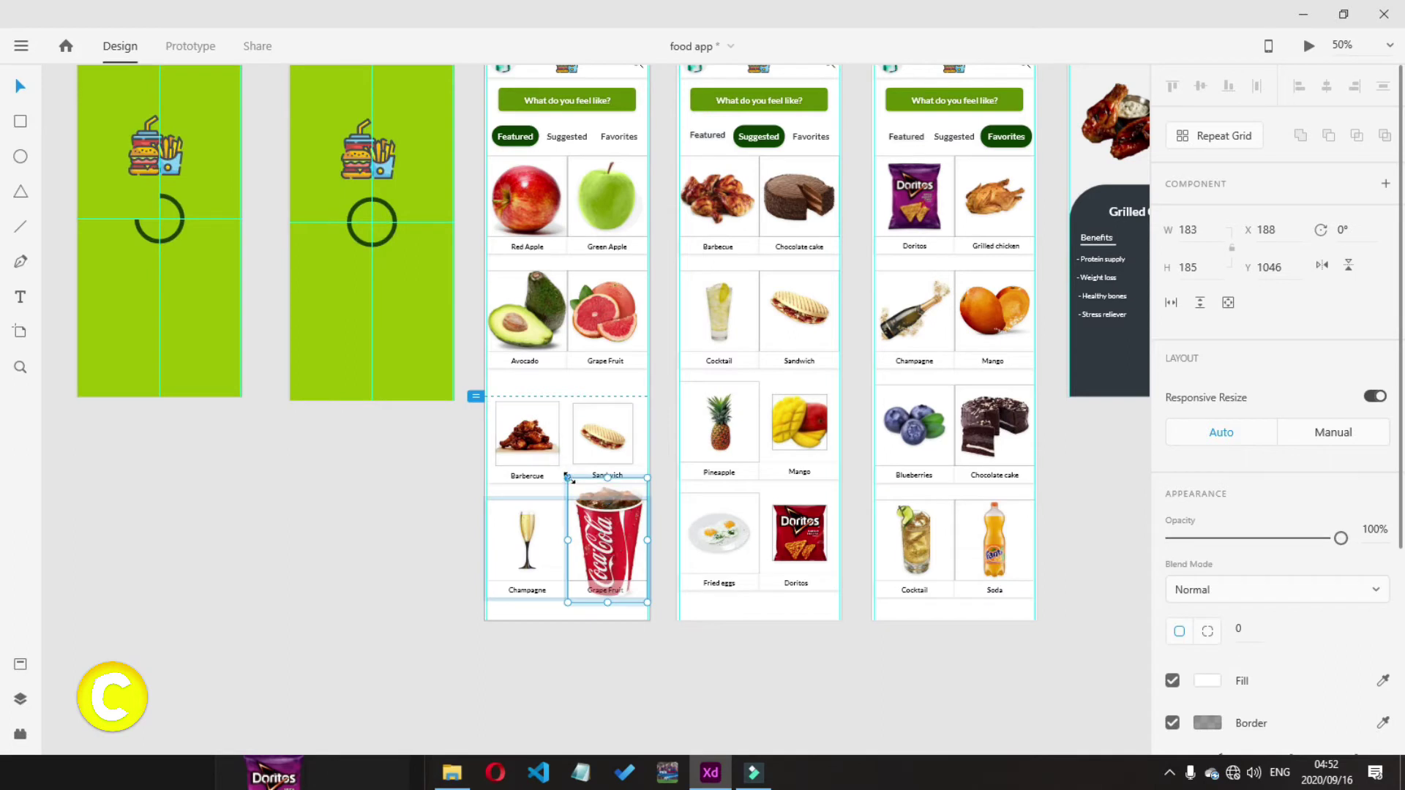
double_click(607, 589)
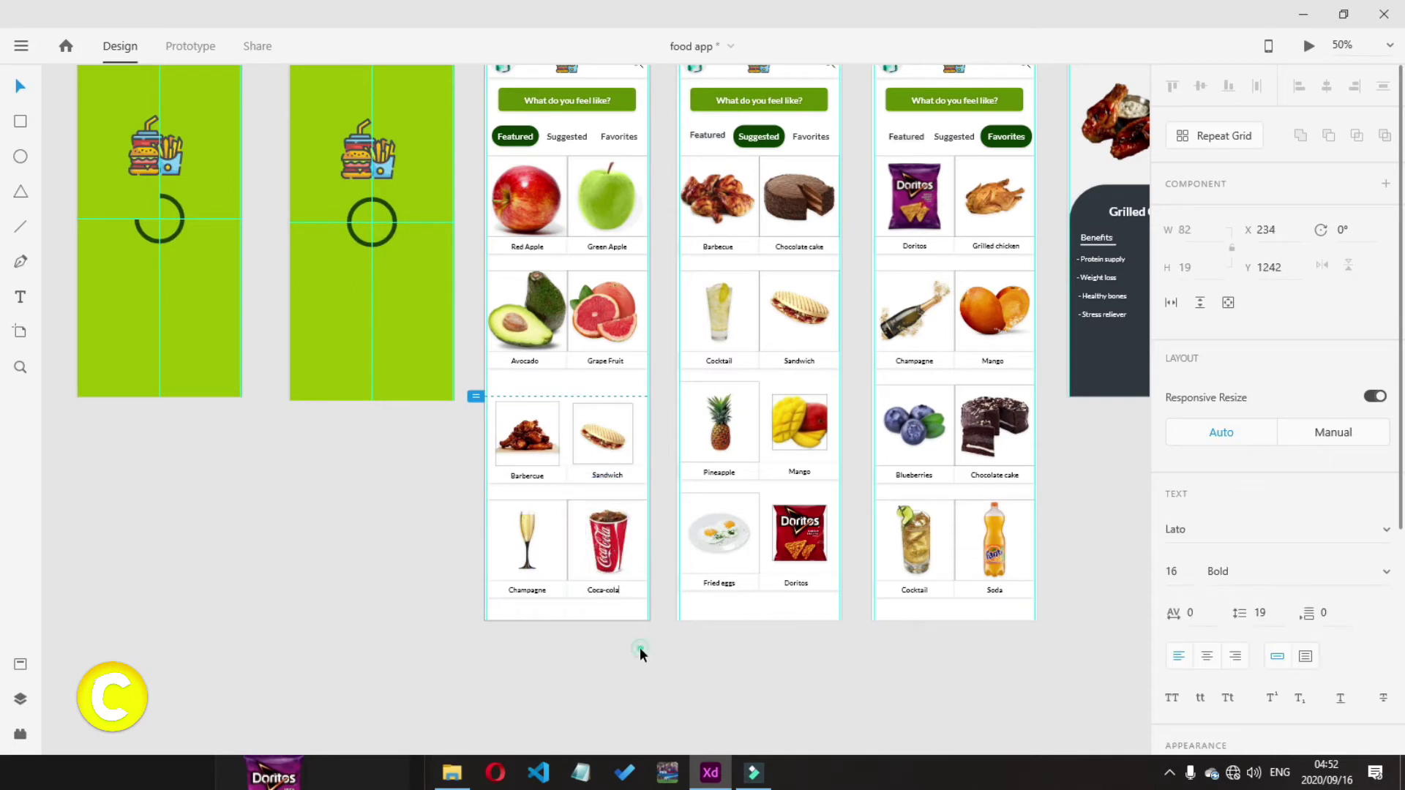
click(605, 662)
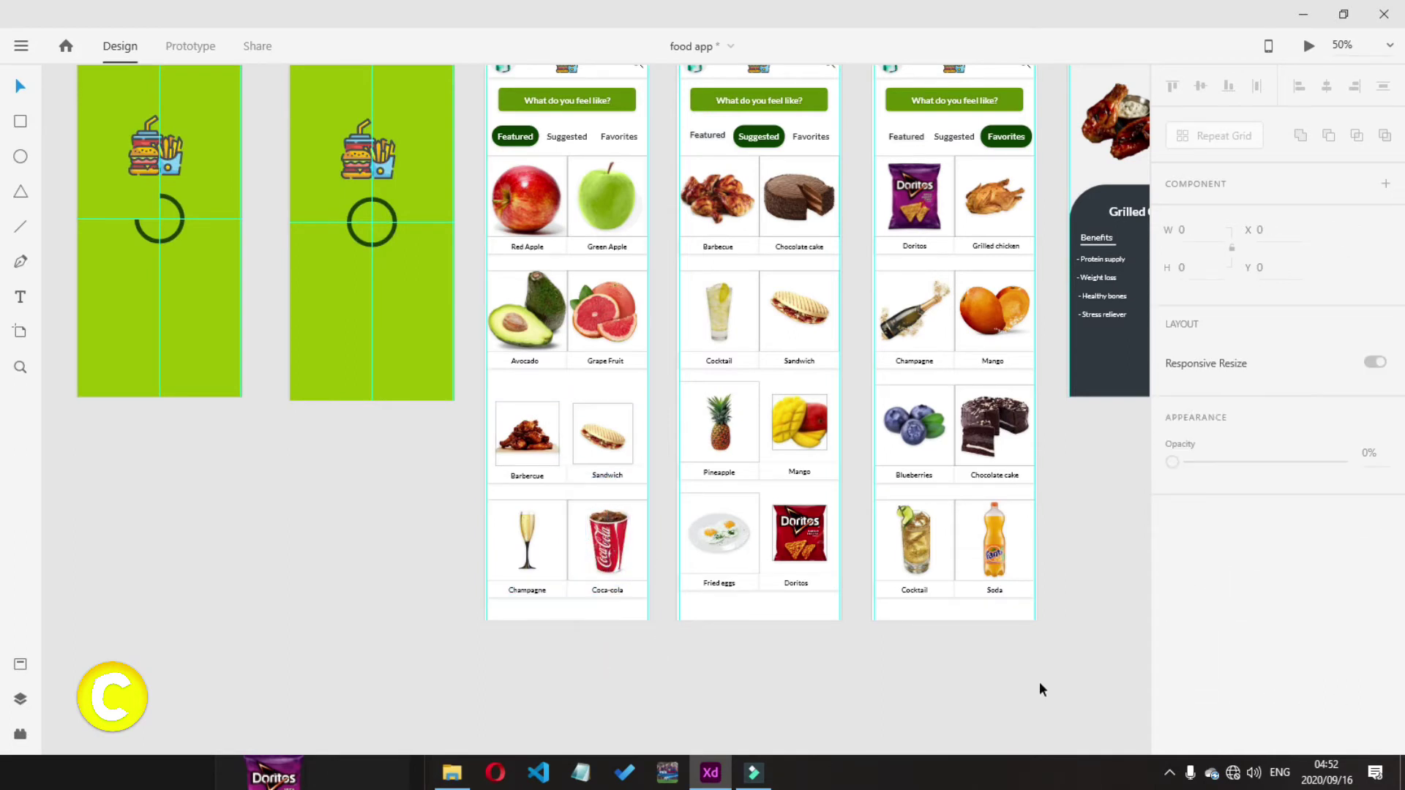
Move the Grilled Chicken artboard farther away from the Favorites artboard
scroll(1039, 682, right, 3)
scroll(1025, 622, up, 1)
drag(774, 150, 1005, 146)
click(1131, 380)
scroll(1134, 402, right, 2)
scroll(910, 435, right, 2)
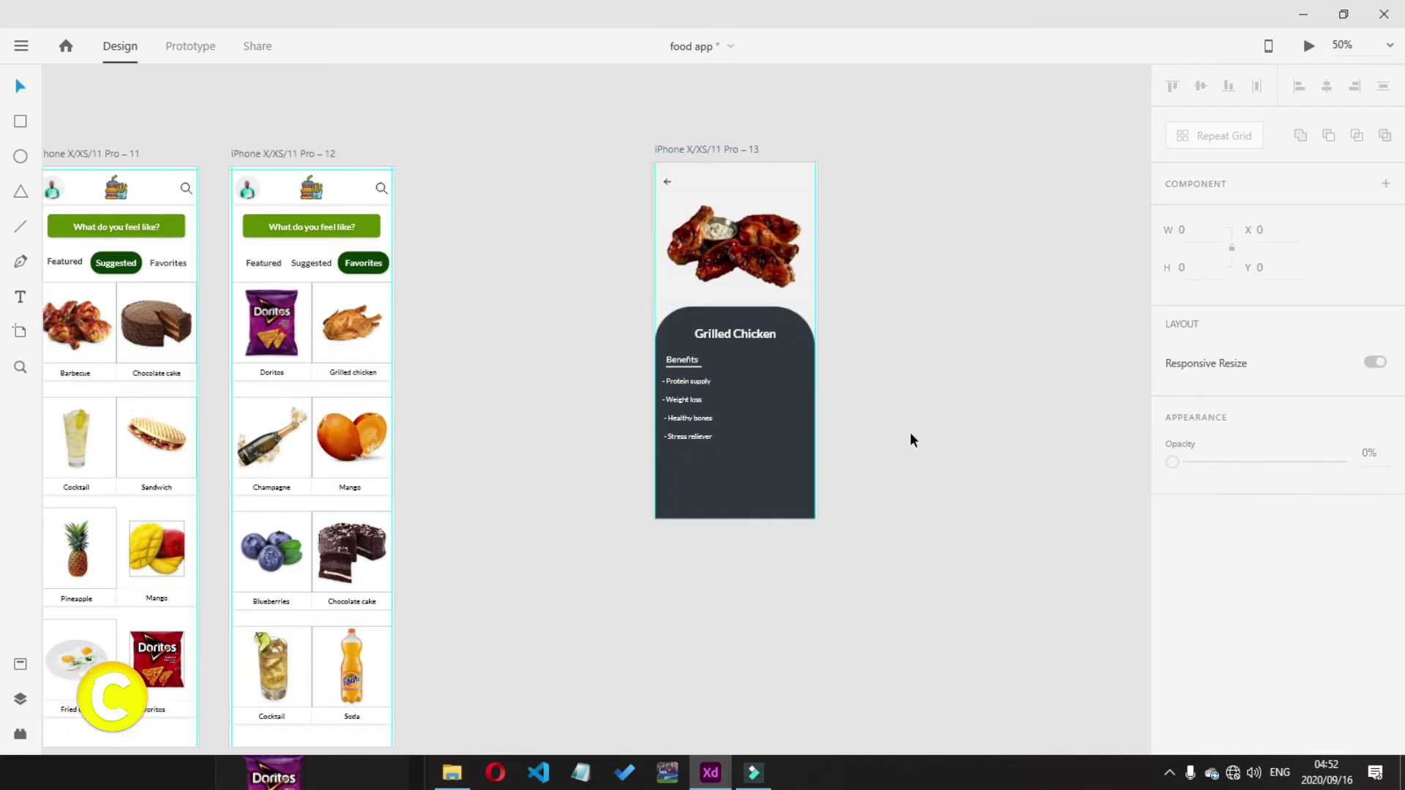
Find the star icon among the image files and import it onto the Grilled Chicken screen below the benefits list
scroll(781, 449, up, 2)
key(ctrl+shift+i)
click(1061, 45)
text(star)
double_click(632, 110)
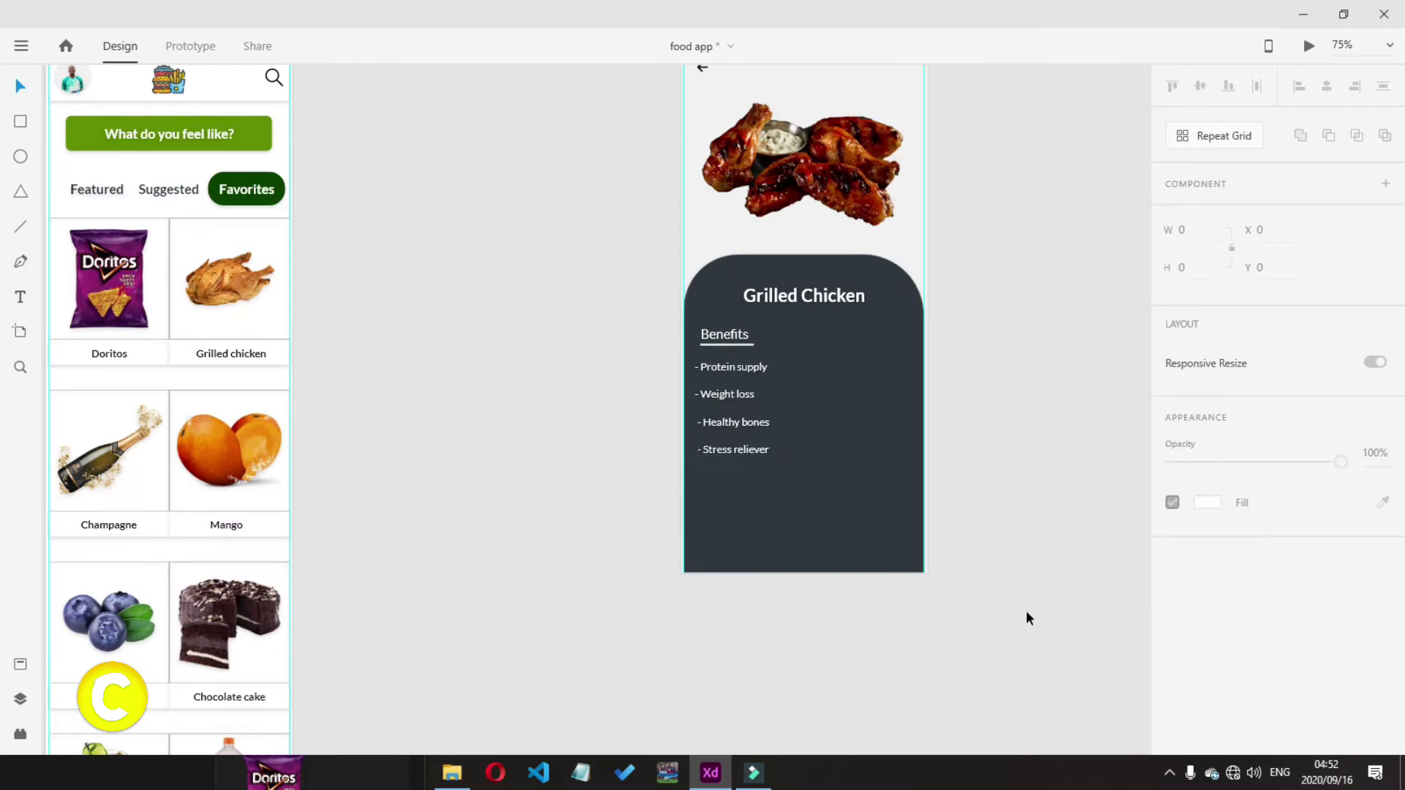
key(ctrl+shift+i)
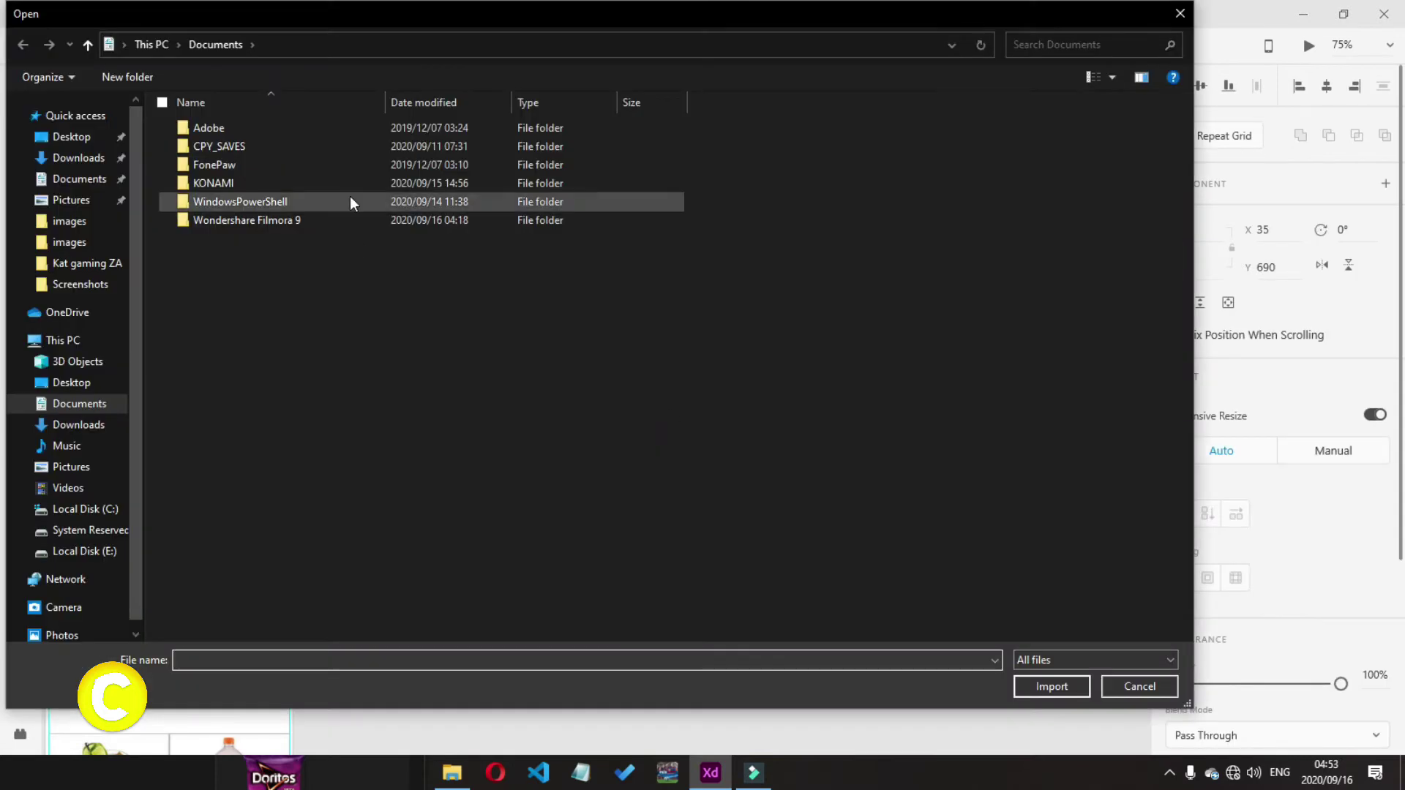
click(82, 551)
double_click(285, 386)
double_click(495, 130)
double_click(495, 131)
double_click(495, 130)
click(1037, 44)
text(disc)
key(BackSpace)
key(BackSpace)
key(BackSpace)
key(BackSpace)
text(produ)
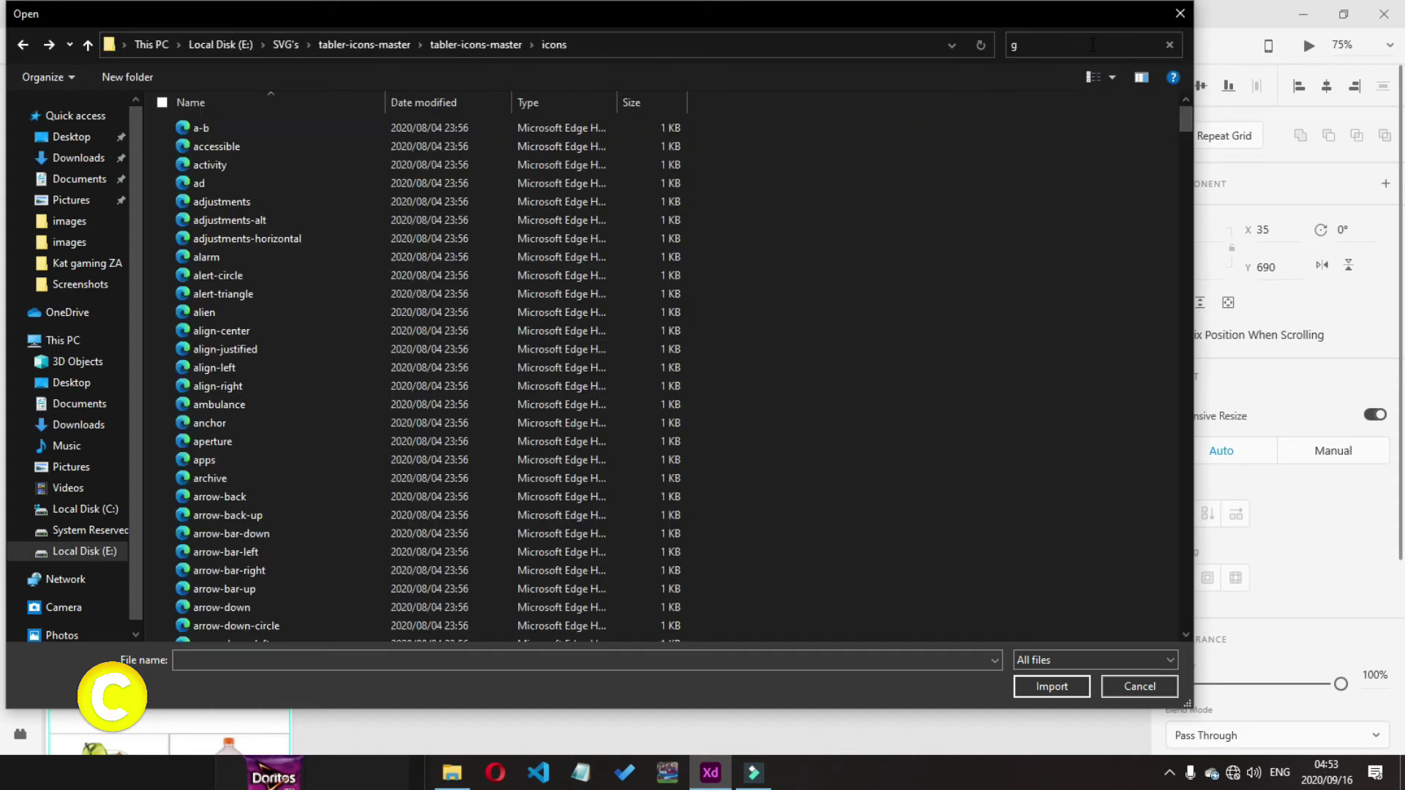
key(BackSpace)
key(BackSpace)
key(BackSpace)
key(BackSpace)
key(BackSpace)
click(1169, 44)
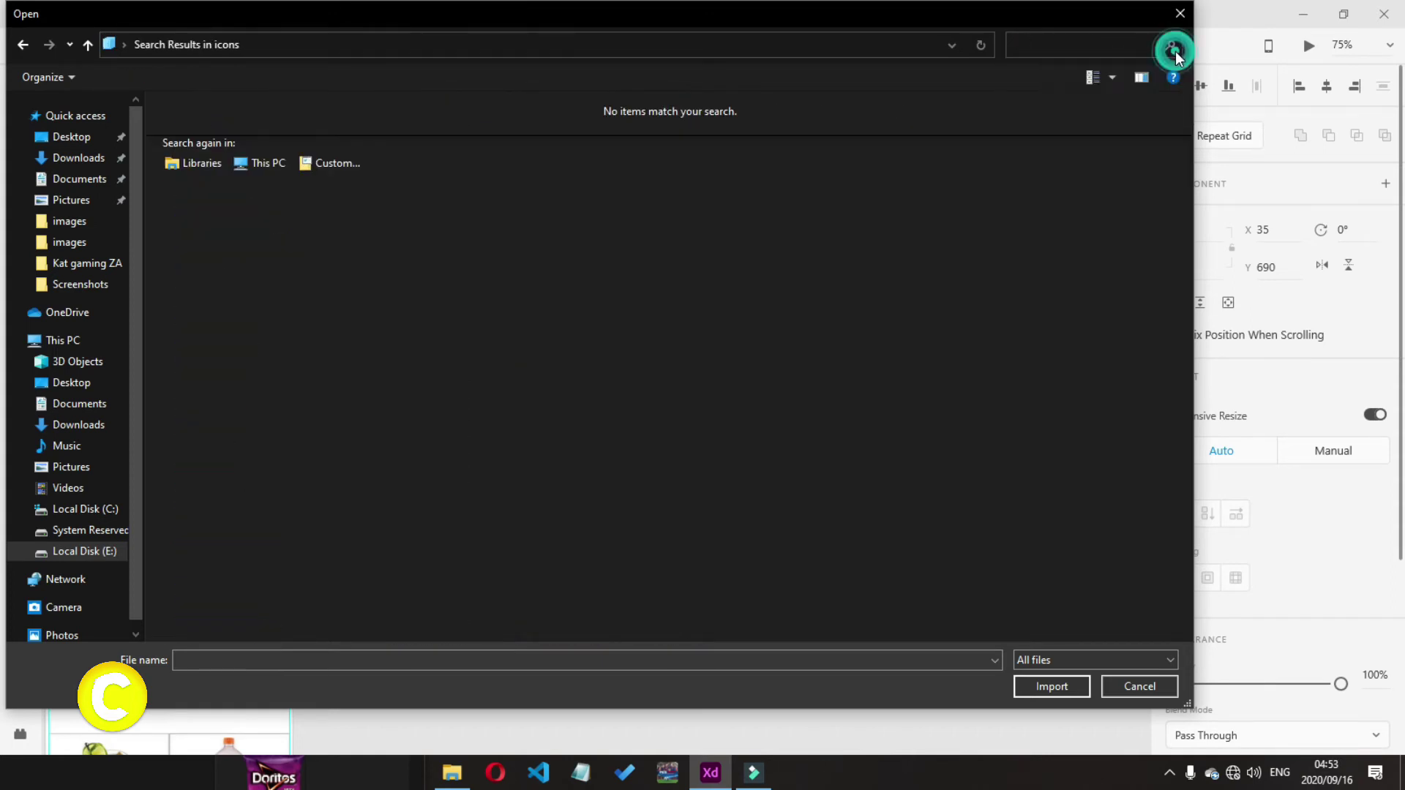
click(1181, 13)
Colour the imported star icon's outline yellow
scroll(1339, 502, down, 3)
click(1207, 582)
click(1116, 578)
drag(1129, 594, 1124, 580)
key(Return)
key(Escape)
click(1051, 479)
Duplicate the yellow star into an evenly spaced row of five below the "Stress reliever" line
key(ctrl+plus)
scroll(835, 489, right, 3)
click(571, 531)
drag(572, 532, 602, 532)
drag(608, 540, 629, 535)
key(ctrl+z)
key(ctrl+z)
click(600, 535)
drag(629, 535, 556, 545)
click(936, 542)
click(749, 360)
drag(595, 535, 586, 512)
click(640, 541)
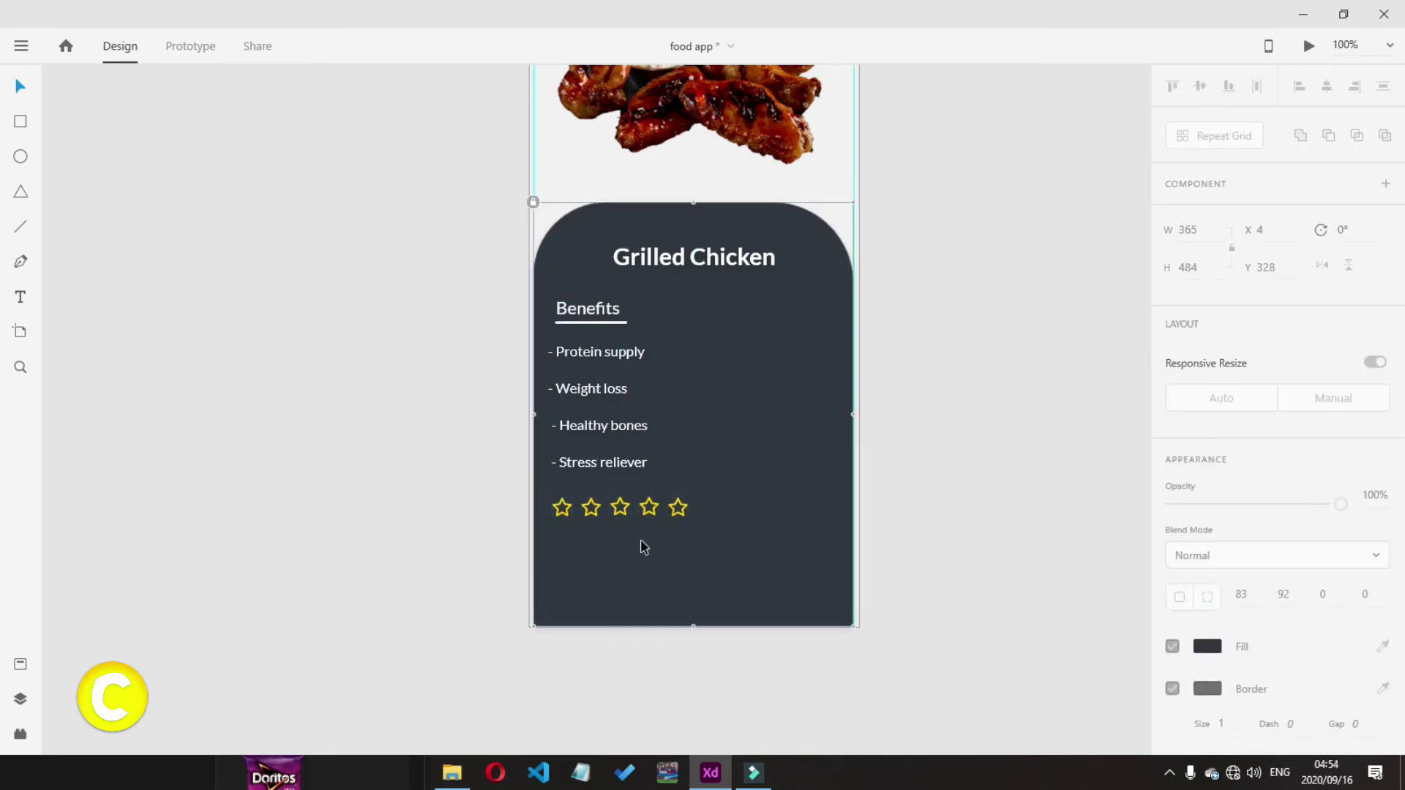
Shift the Grilled Chicken artboard aside to make room for another artboard before it
drag(1061, 491, 1113, 514)
drag(98, 449, 51, 449)
drag(992, 253, 919, 57)
key(ctrl+minus)
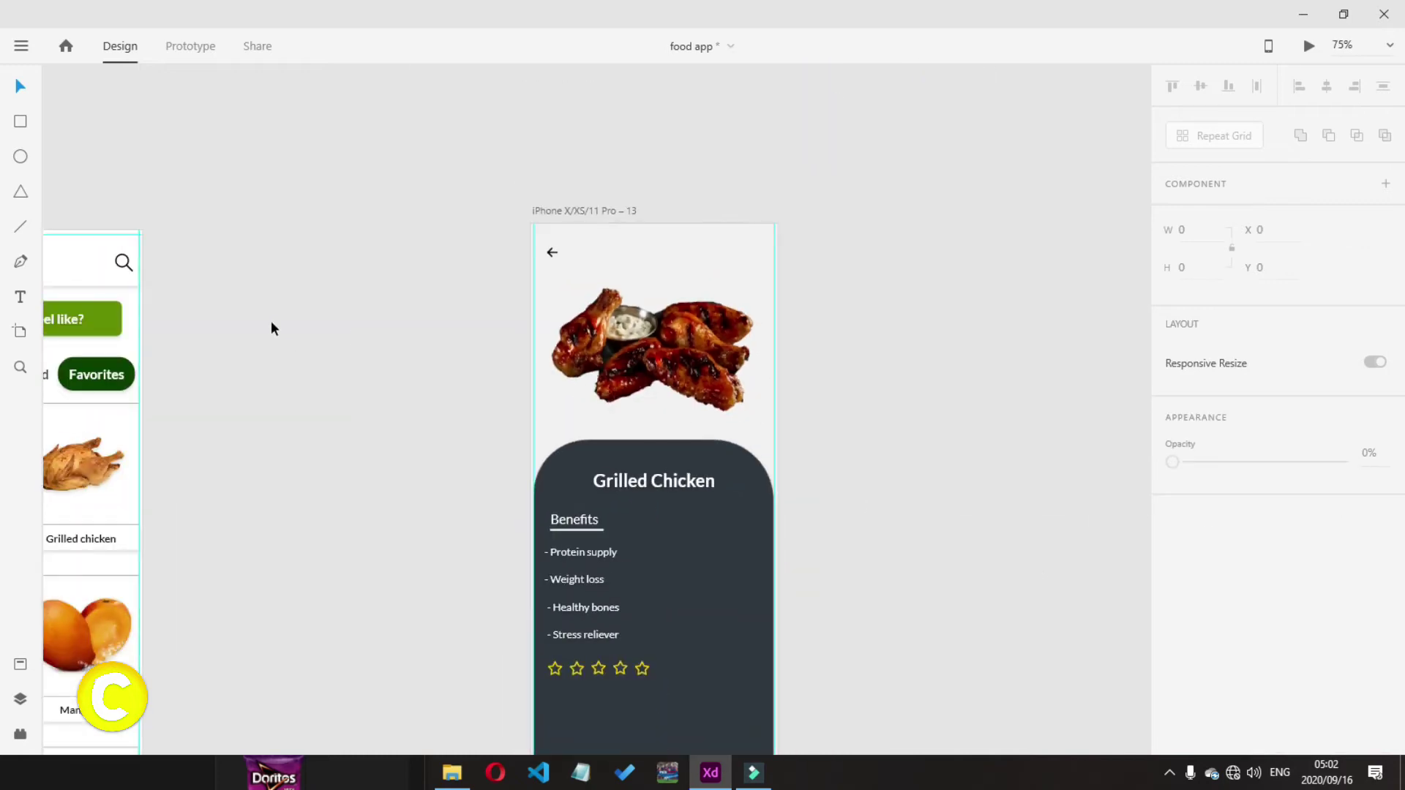
drag(586, 211, 795, 202)
Add a blank iPhone X/XS/11 Pro artboard and place it between the Favorites and Grilled Chicken artboards
click(20, 333)
click(257, 329)
click(19, 82)
drag(508, 125, 306, 135)
drag(295, 129, 245, 117)
drag(129, 175, 17, 169)
key(ctrl+minus)
drag(581, 218, 527, 224)
click(661, 201)
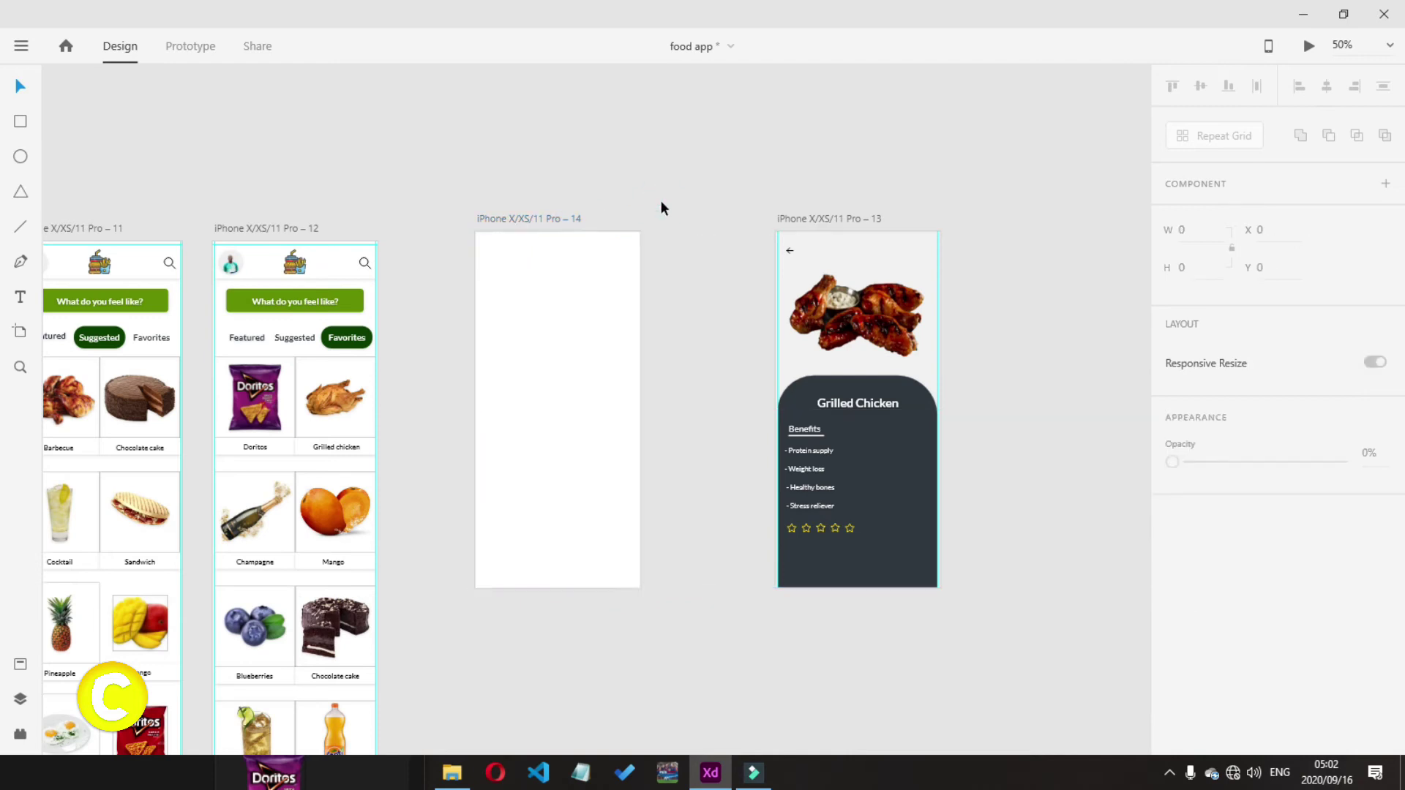
scroll(606, 367, up, 3)
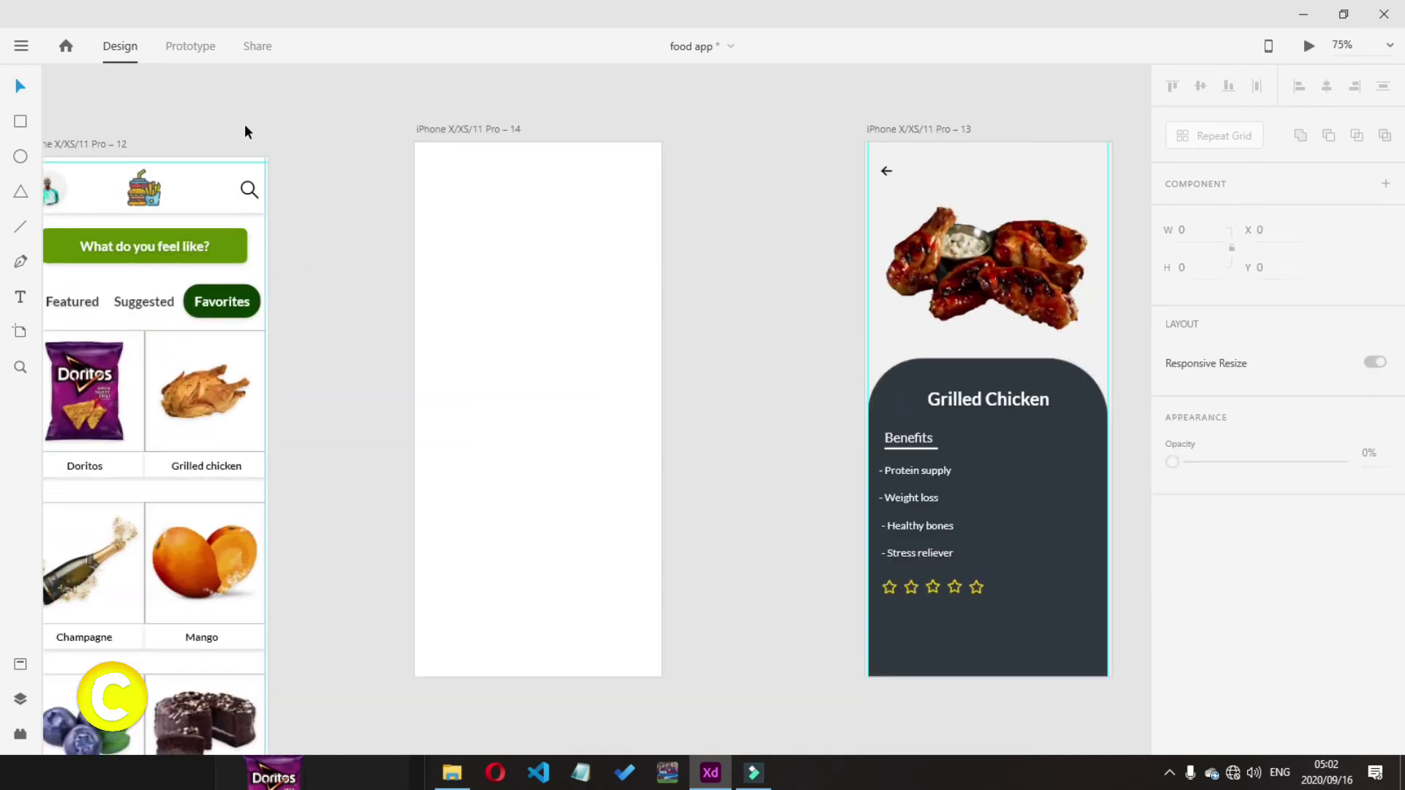
Add vertical guides near both side edges of the blank artboard and draw a rectangle about 361 by 196 between them
click(23, 91)
drag(414, 288, 657, 315)
click(721, 291)
drag(421, 238, 638, 435)
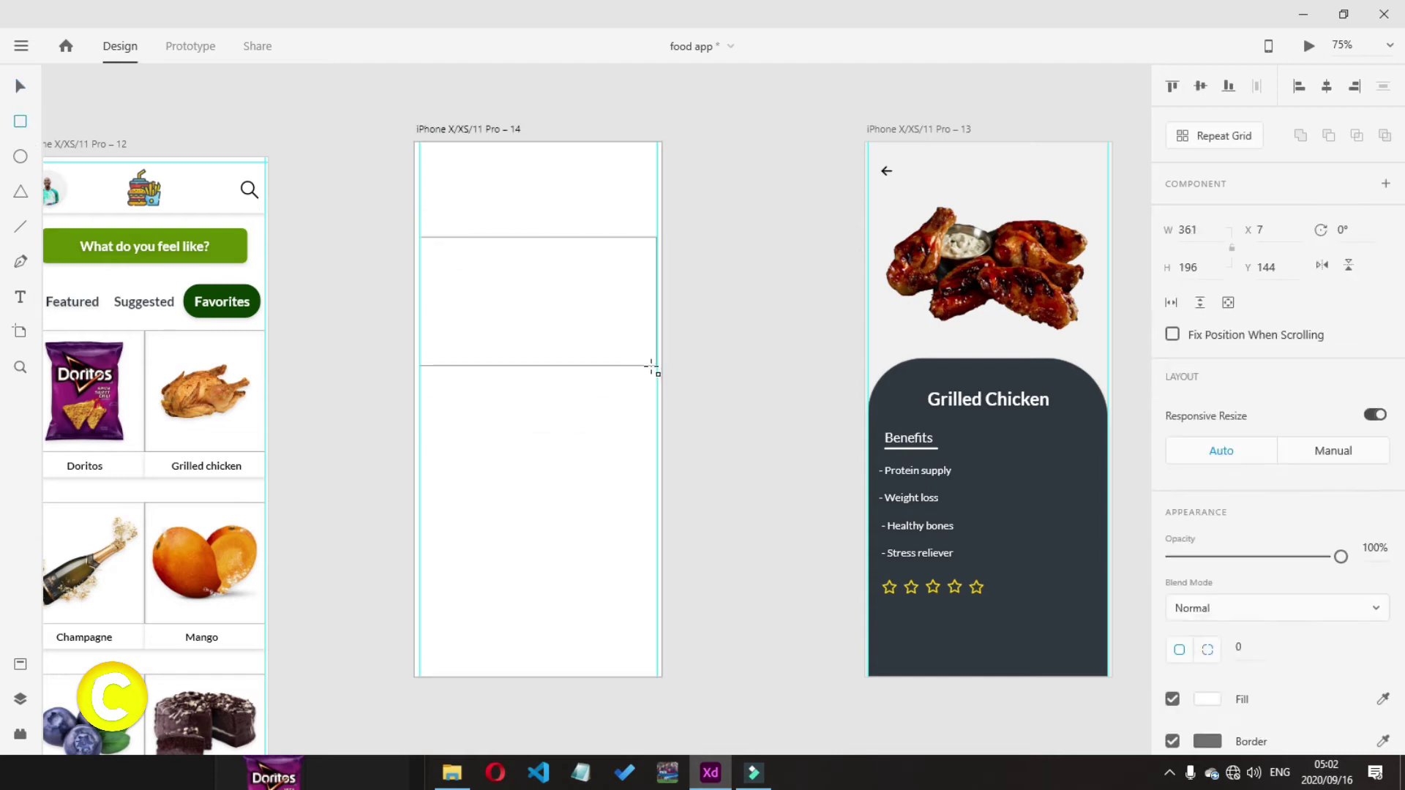
Round the rectangle's corners to about 79, 5, 49 and 0 and move it to about X 0, Y 166
drag(431, 248, 471, 278)
drag(645, 354, 627, 336)
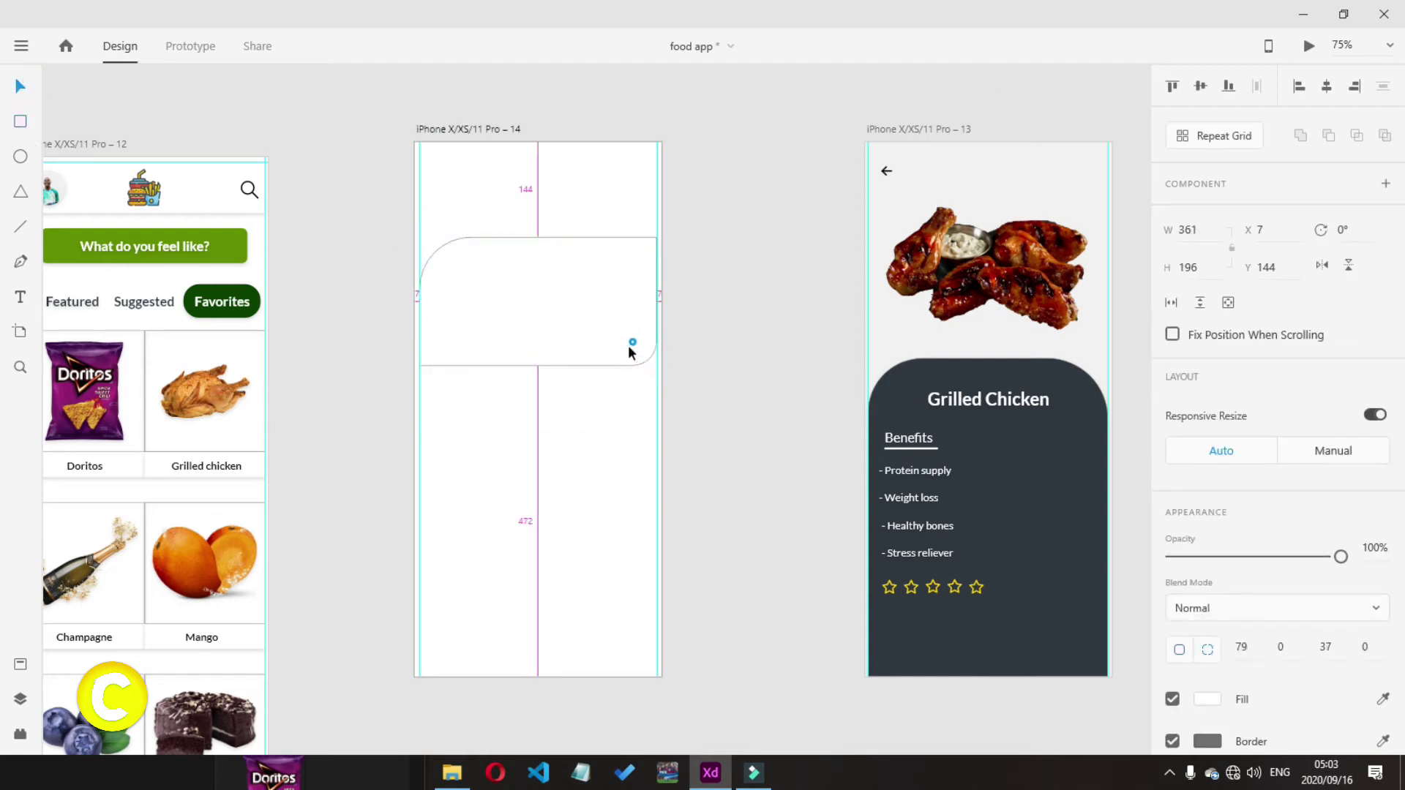
drag(643, 248, 638, 248)
drag(607, 300, 571, 320)
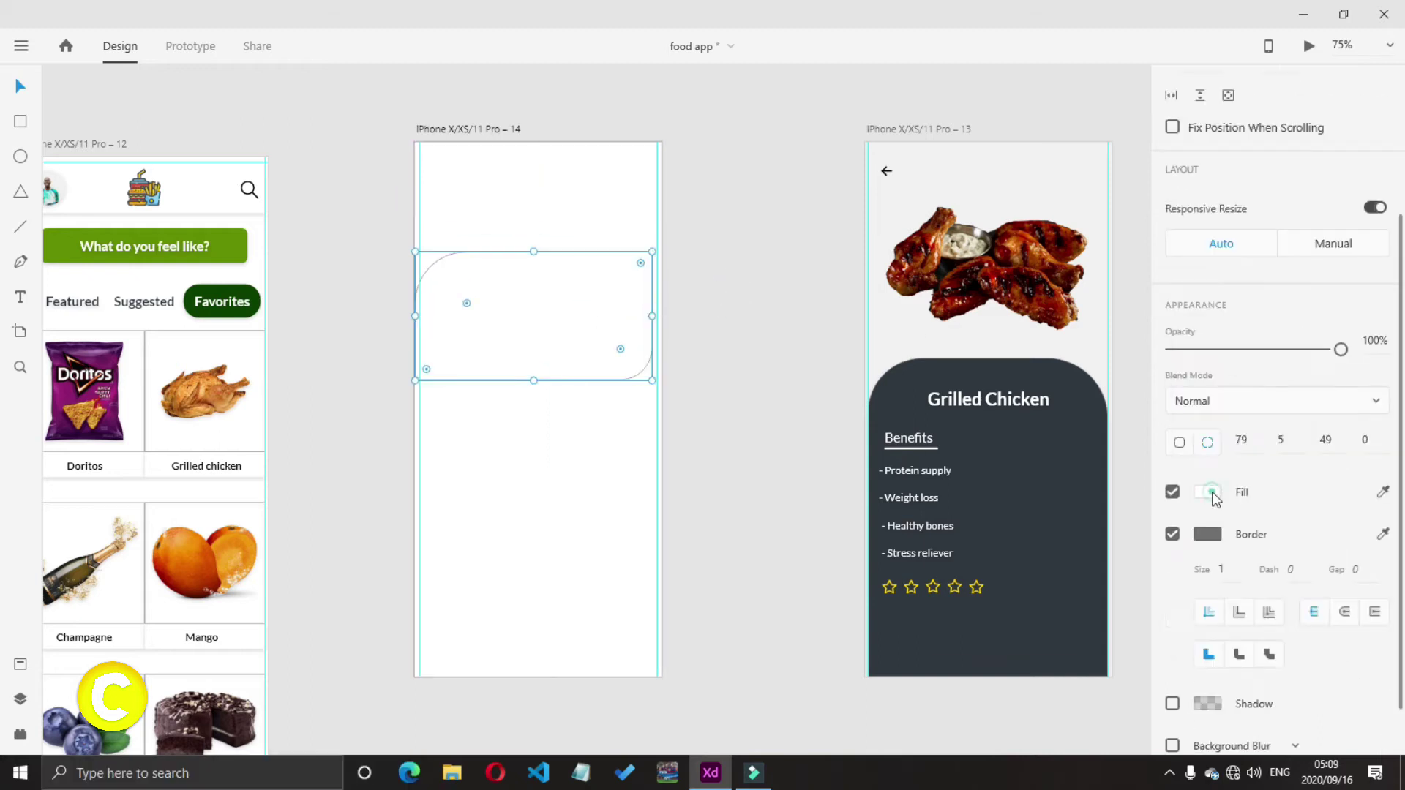
click(1207, 492)
click(1025, 598)
click(585, 368)
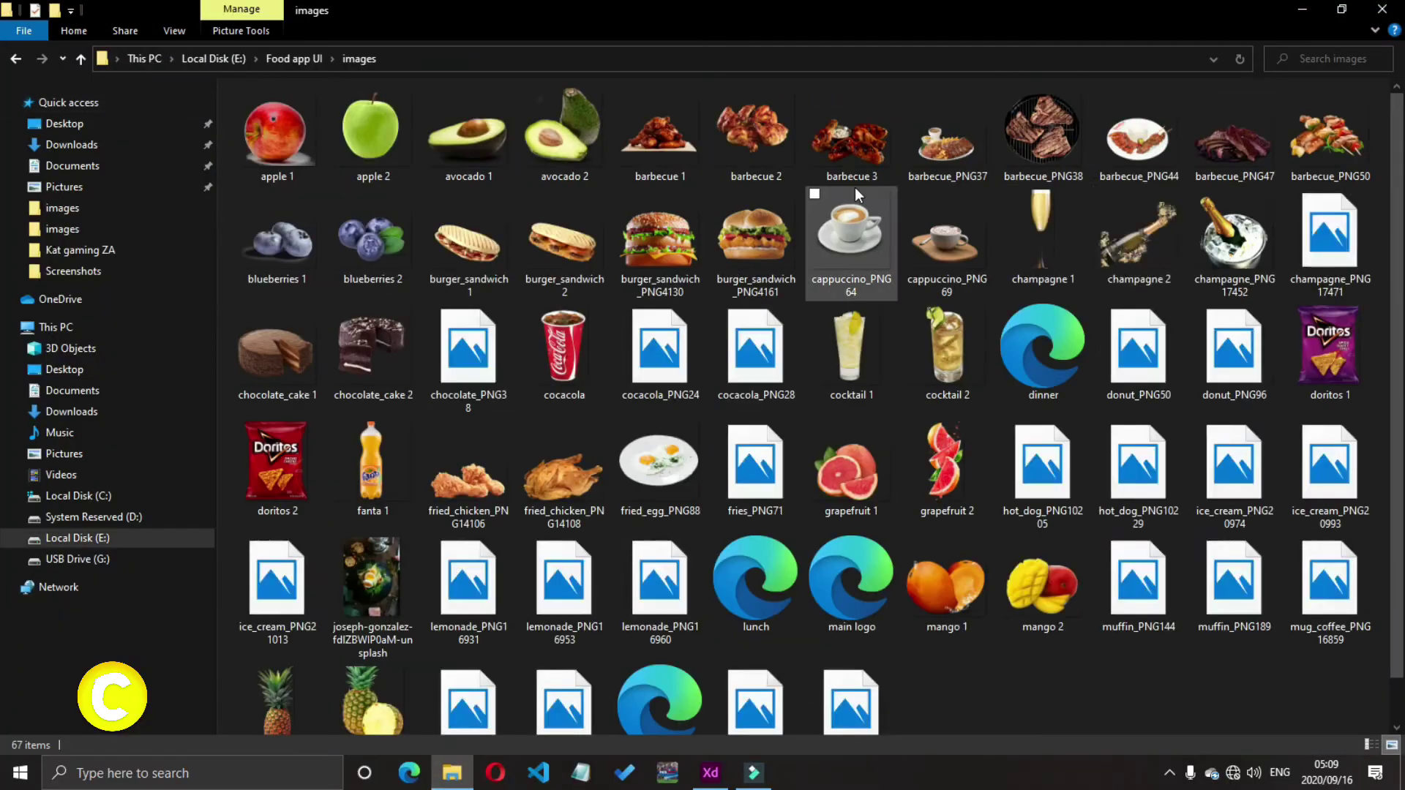
Fill the rounded rectangle with the fried_egg_PNG88 picture and scale the picture down inside the frame
scroll(849, 307, down, 1)
scroll(700, 396, up, 1)
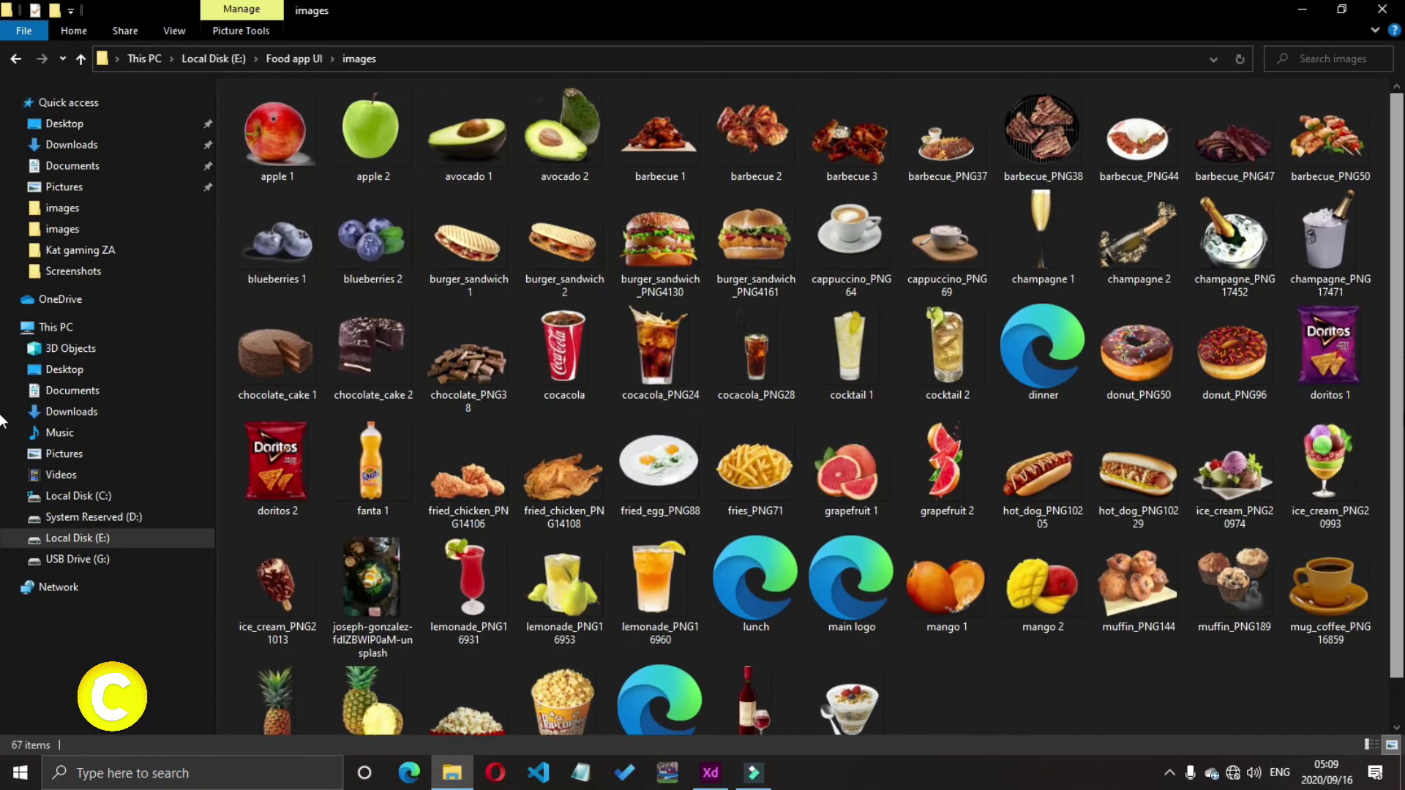
scroll(753, 431, down, 1)
click(750, 431)
drag(664, 432, 535, 345)
double_click(532, 339)
drag(415, 197, 437, 240)
drag(564, 326, 542, 313)
key(Escape)
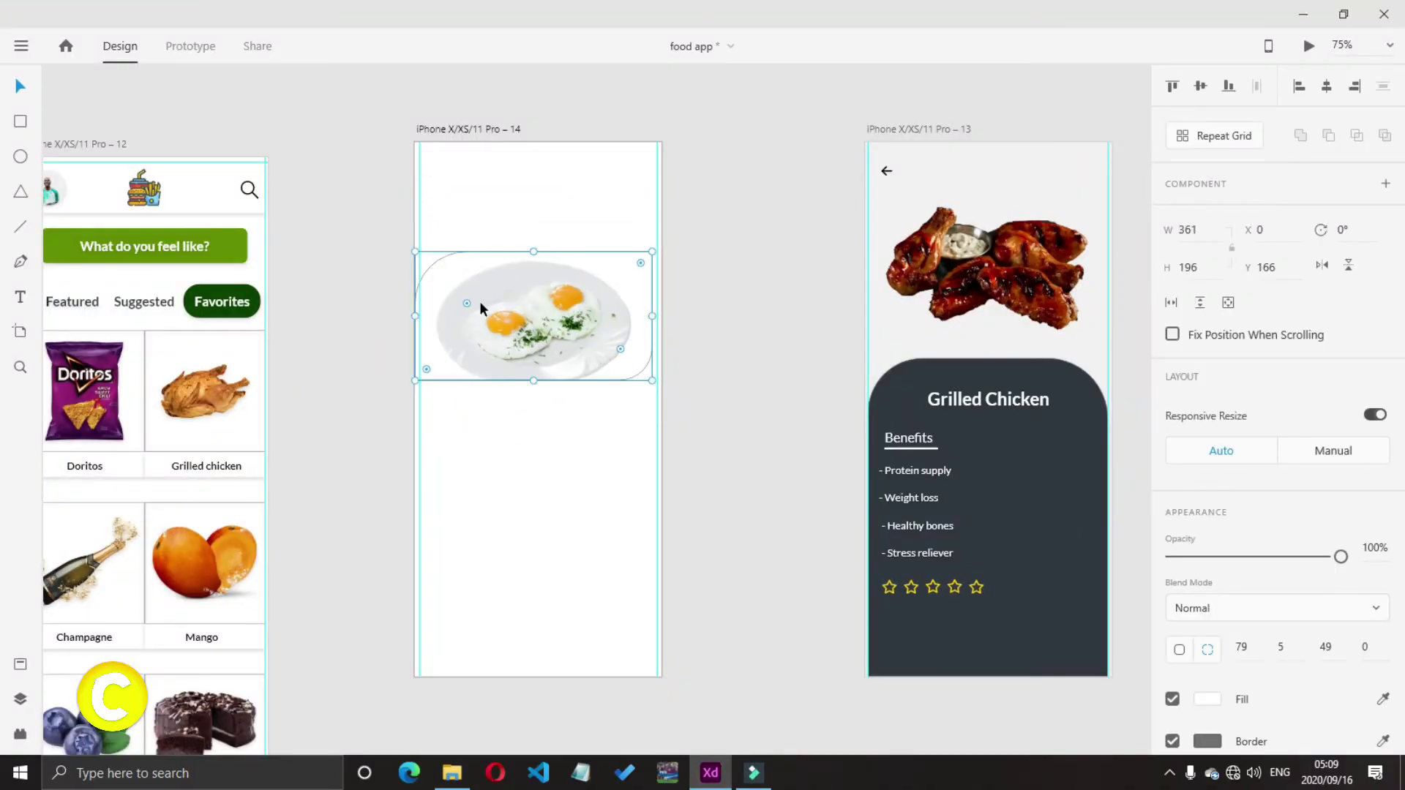
Try to shrink the egg picture, move it out below the rectangle and give the shape a black fill
right_click(481, 304)
key(Escape)
double_click(505, 344)
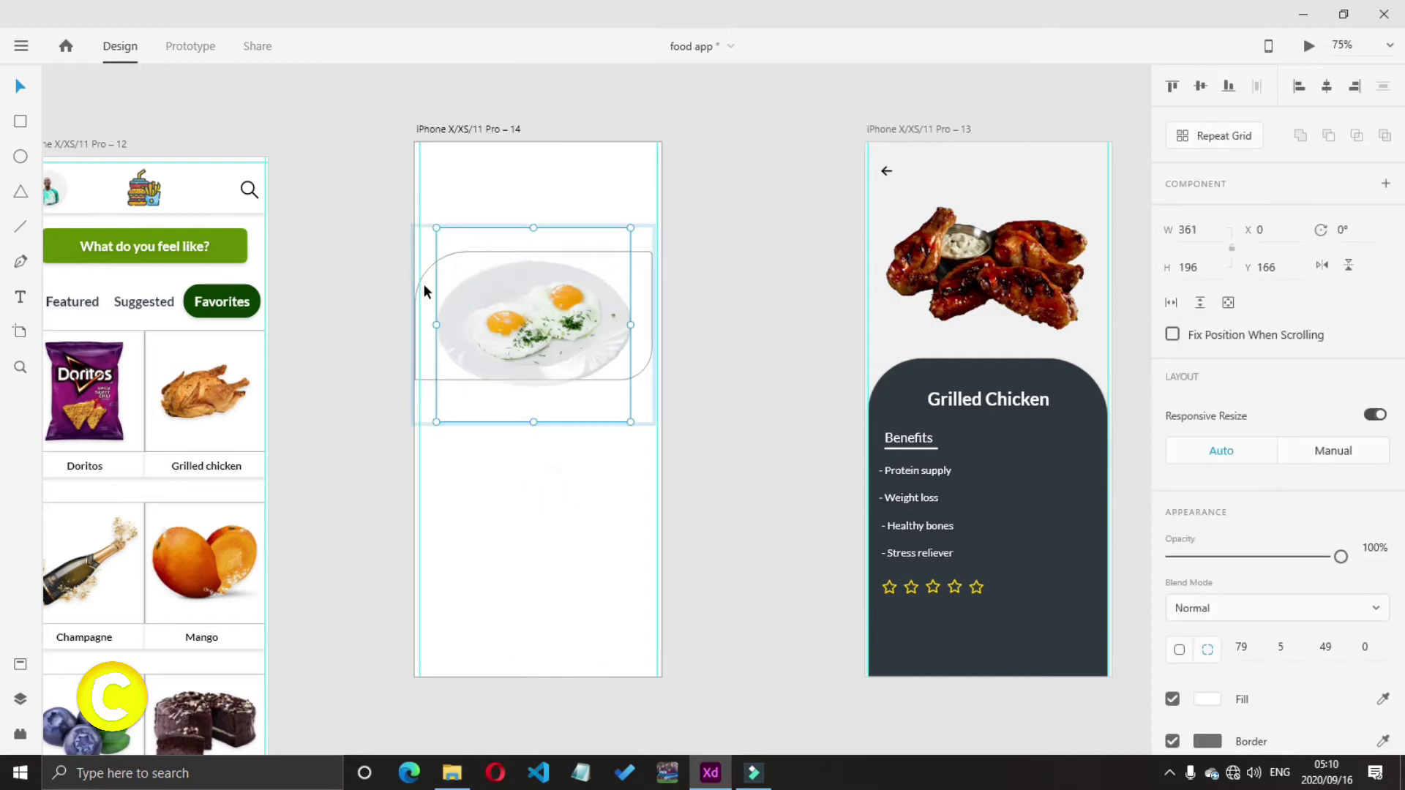
drag(436, 226, 540, 331)
drag(576, 382, 553, 529)
click(537, 323)
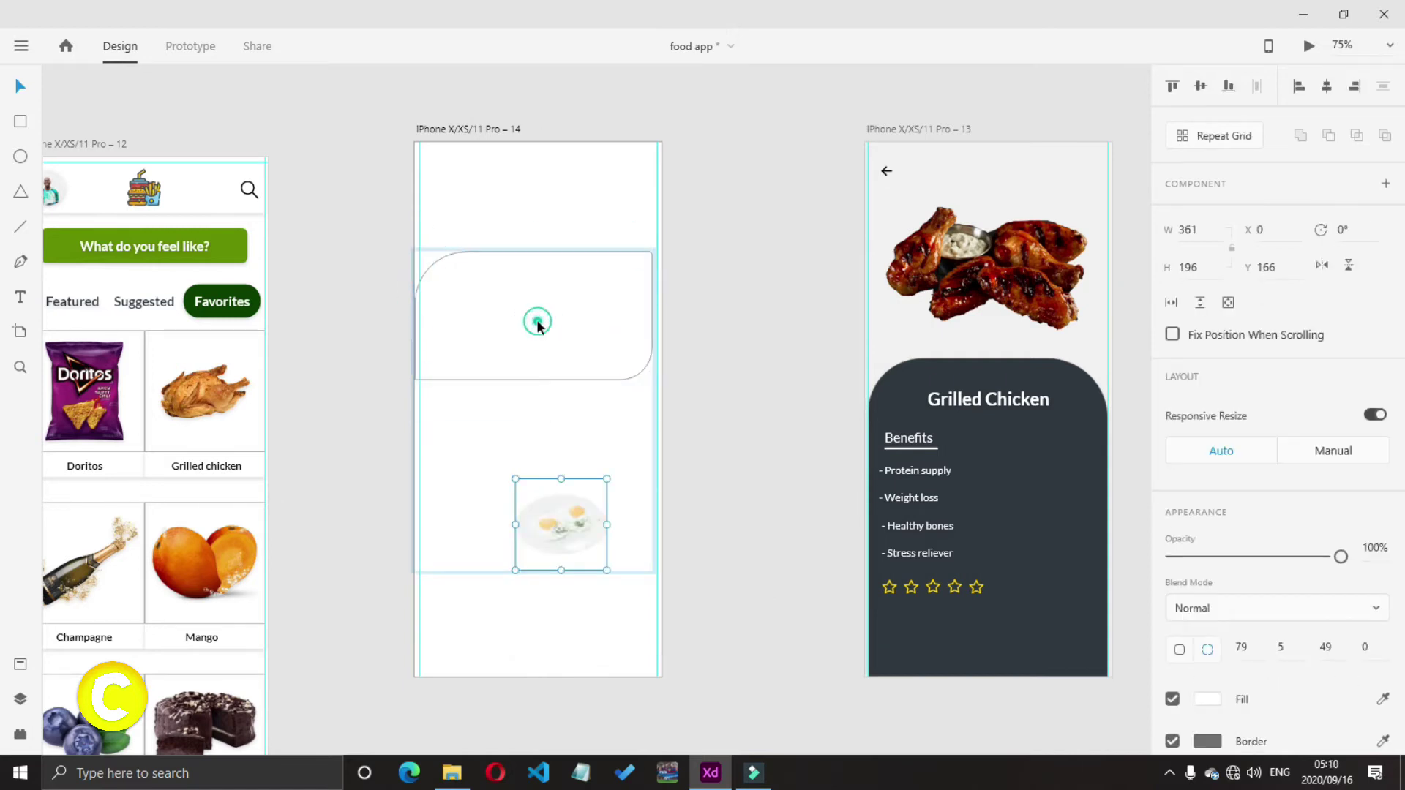
click(1206, 700)
click(1046, 698)
click(744, 511)
click(540, 329)
Place fried_egg_PNG88 in the rounded rectangle again, scaled down and centred so the whole plate fits
click(451, 773)
drag(660, 424, 525, 342)
double_click(540, 335)
drag(416, 197, 586, 333)
click(599, 474)
click(627, 295)
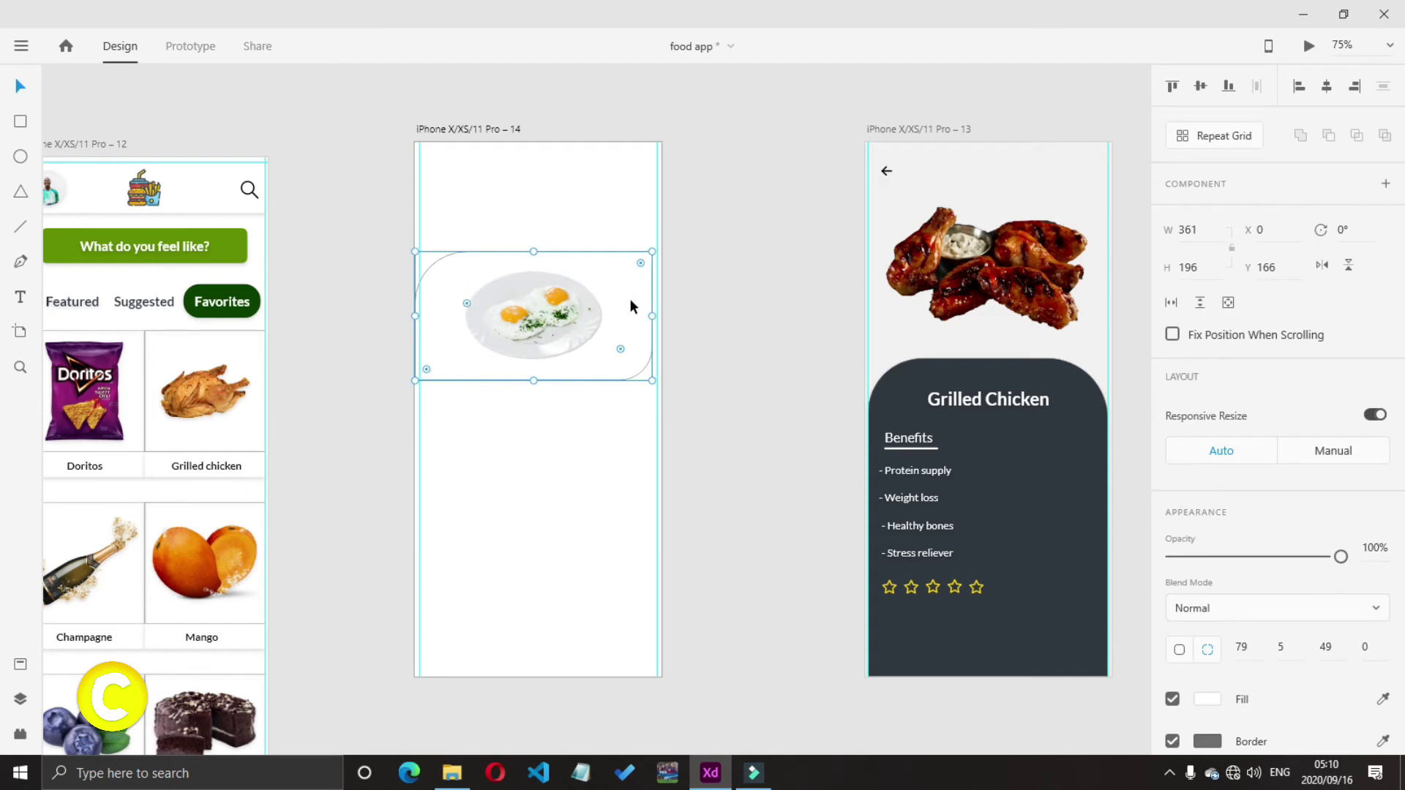
Examine the new artboard's layers and the list of all artboards in the document
click(470, 452)
click(437, 329)
click(470, 452)
click(20, 699)
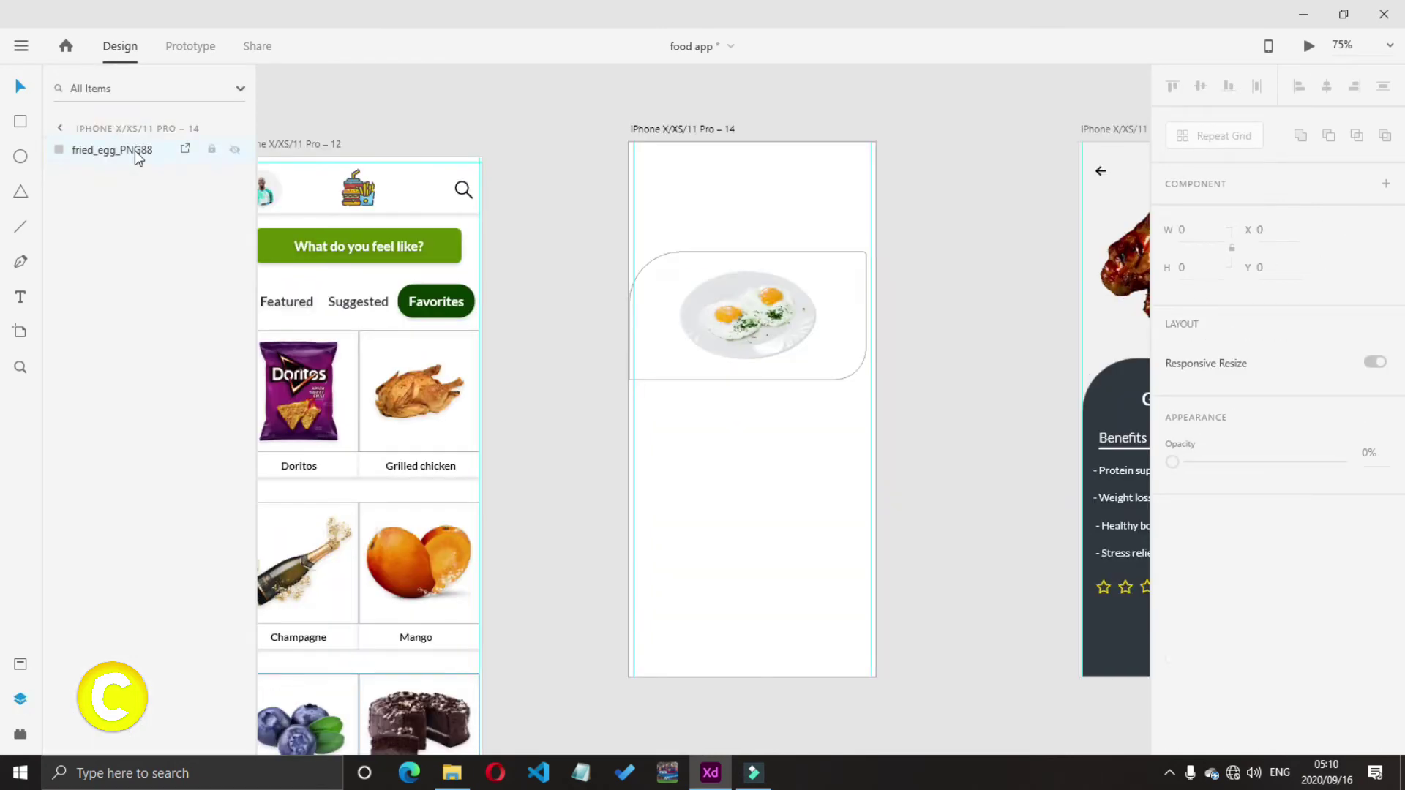
click(60, 129)
key(ctrl+0)
click(1025, 460)
scroll(1028, 461, right, 4)
key(ctrl+plus)
key(ctrl+plus)
key(ctrl+plus)
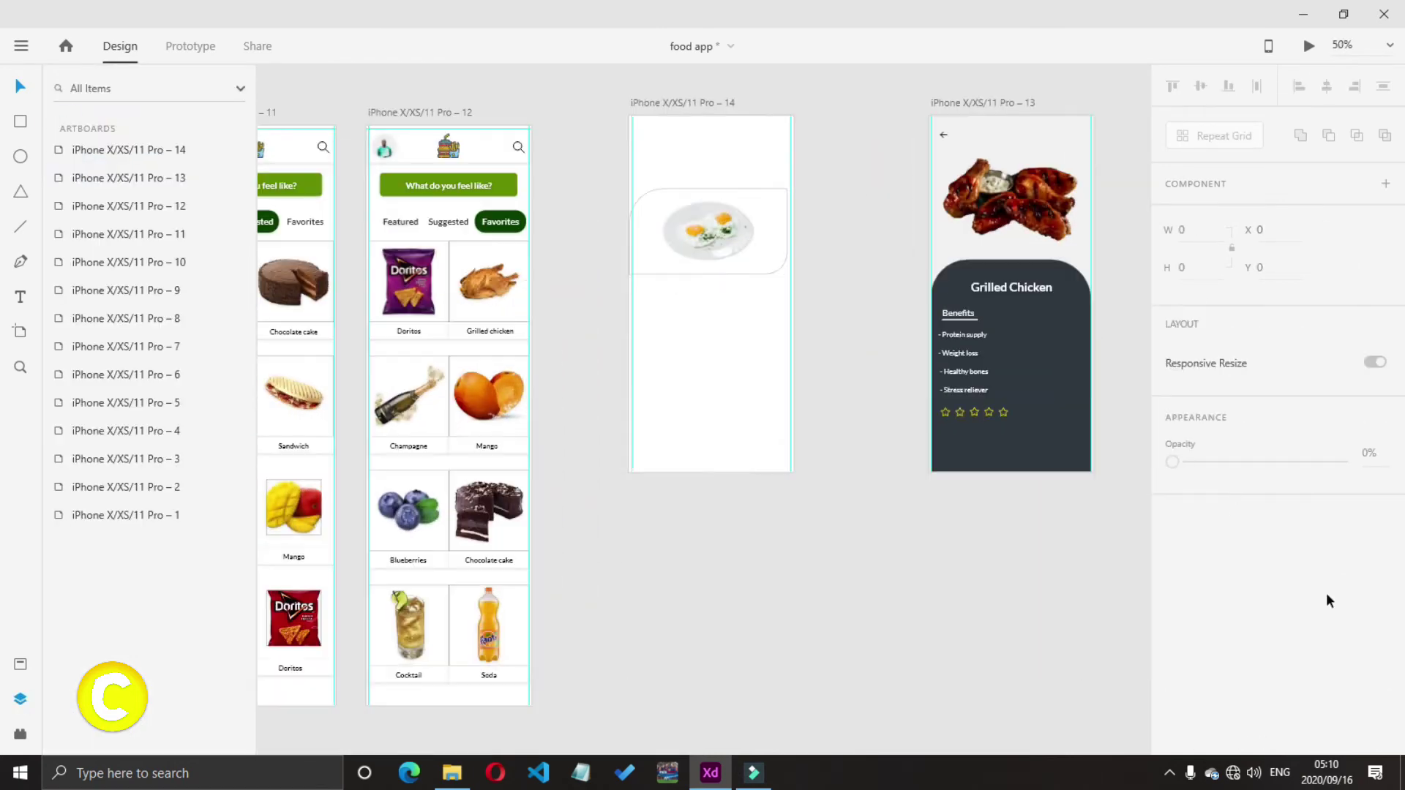
Duplicate the fried-egg tile in place on the new artboard
click(709, 232)
right_click(104, 150)
click(91, 215)
double_click(709, 248)
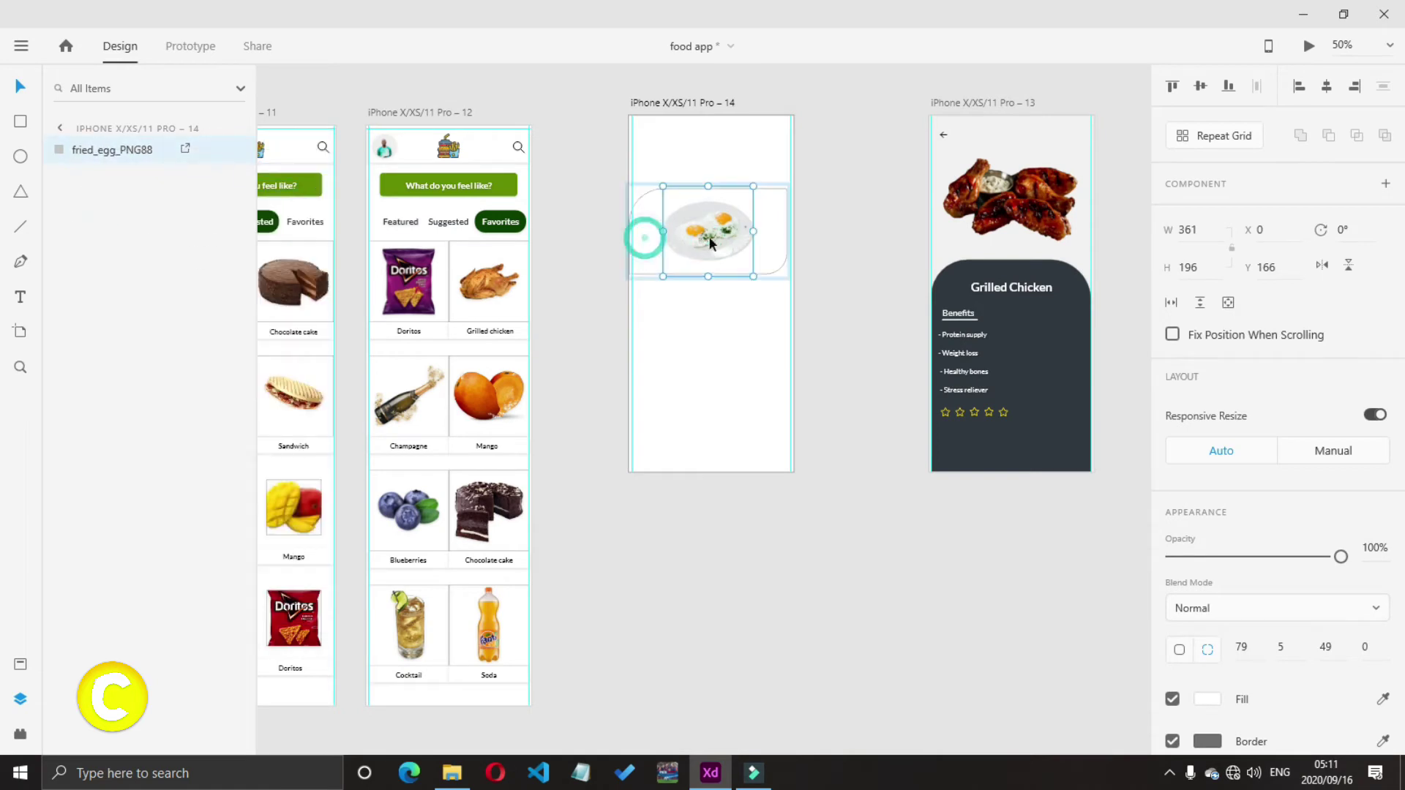
click(770, 229)
click(734, 320)
click(726, 255)
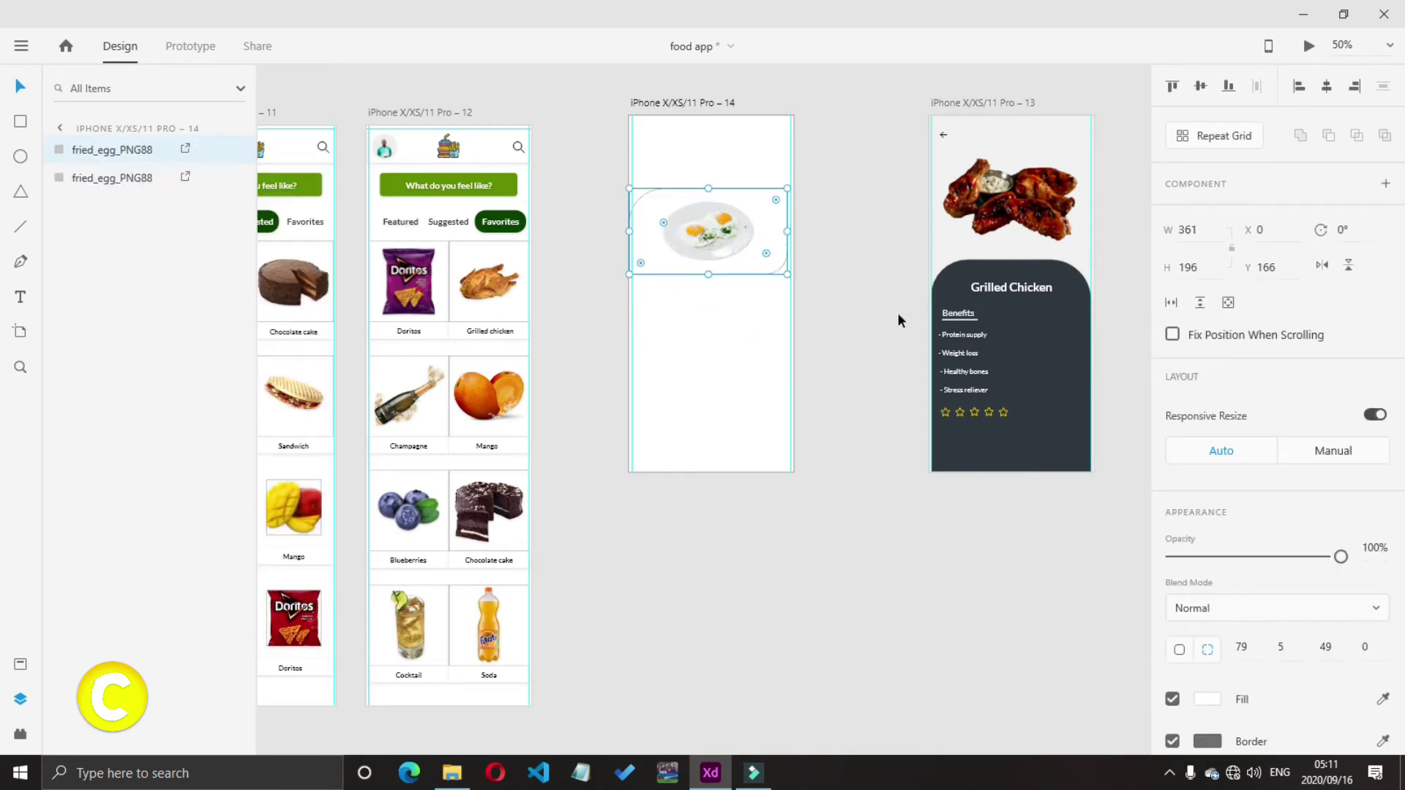
Fill the top egg tile copy with #09090D at 39% opacity as a dark overlay
click(1207, 700)
click(1051, 590)
click(1048, 699)
drag(1147, 500, 1149, 568)
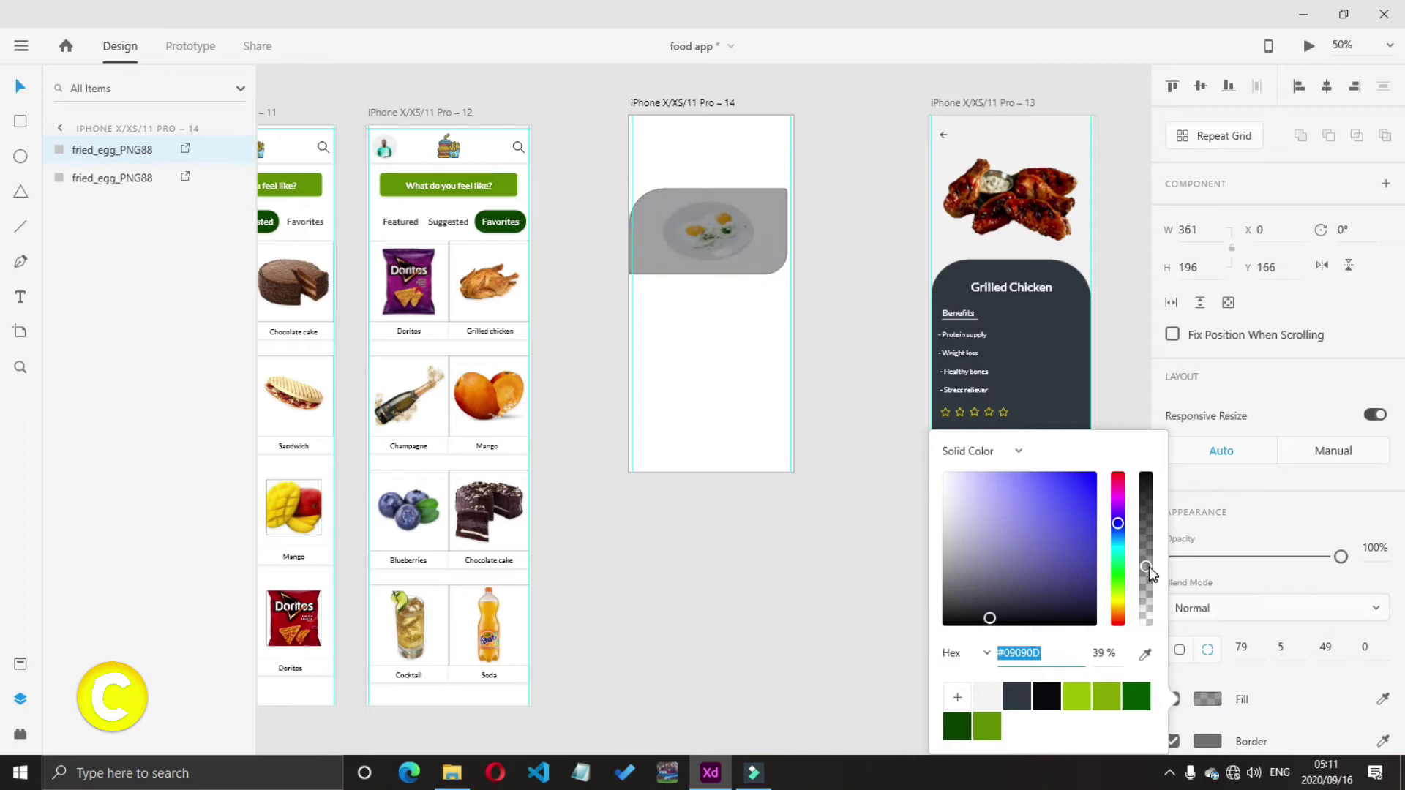
Undo the empty text and the dark overlay on the egg tile, and discard the tile copy below it
click(733, 301)
click(645, 251)
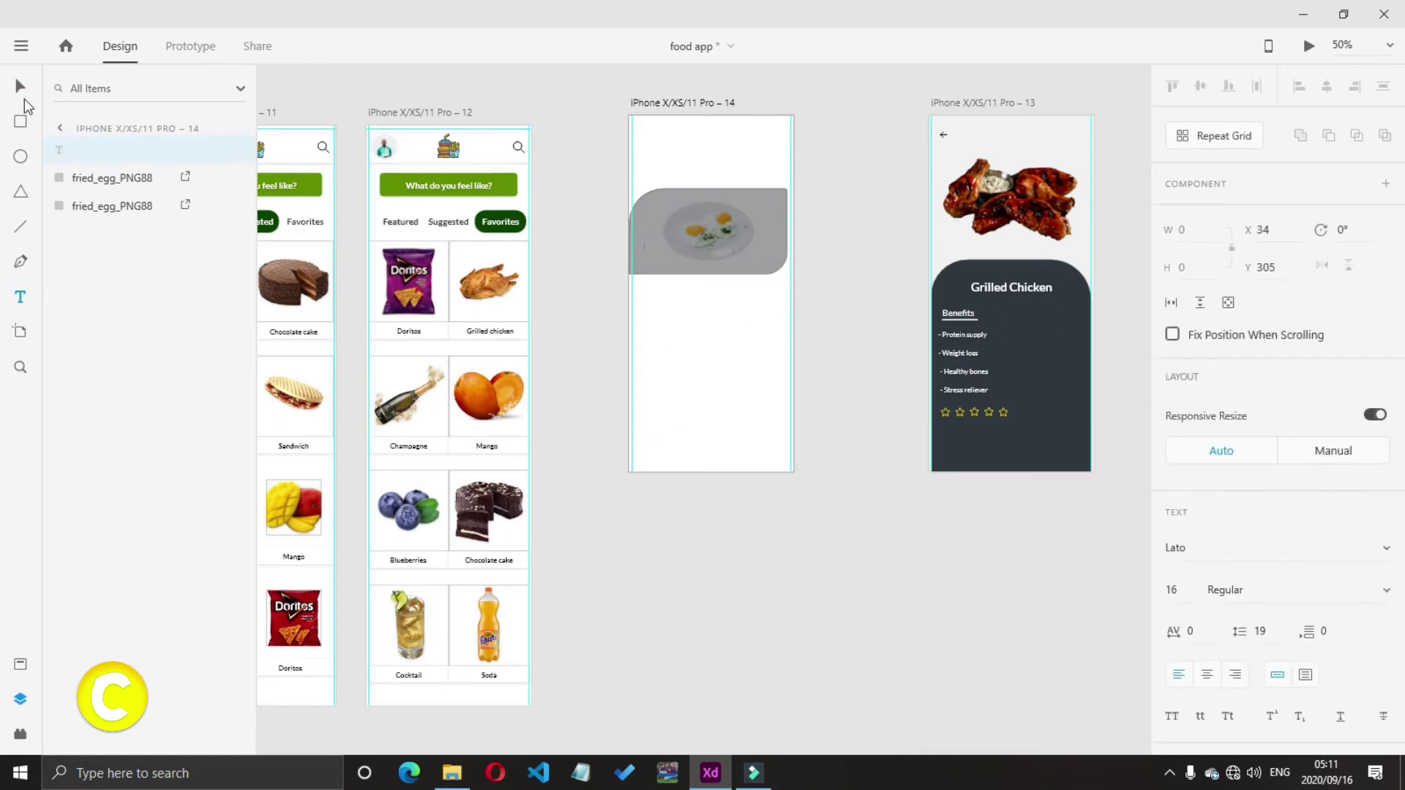
click(21, 88)
click(724, 249)
key(ctrl+z)
key(ctrl+z)
key(ctrl+z)
drag(724, 249, 740, 349)
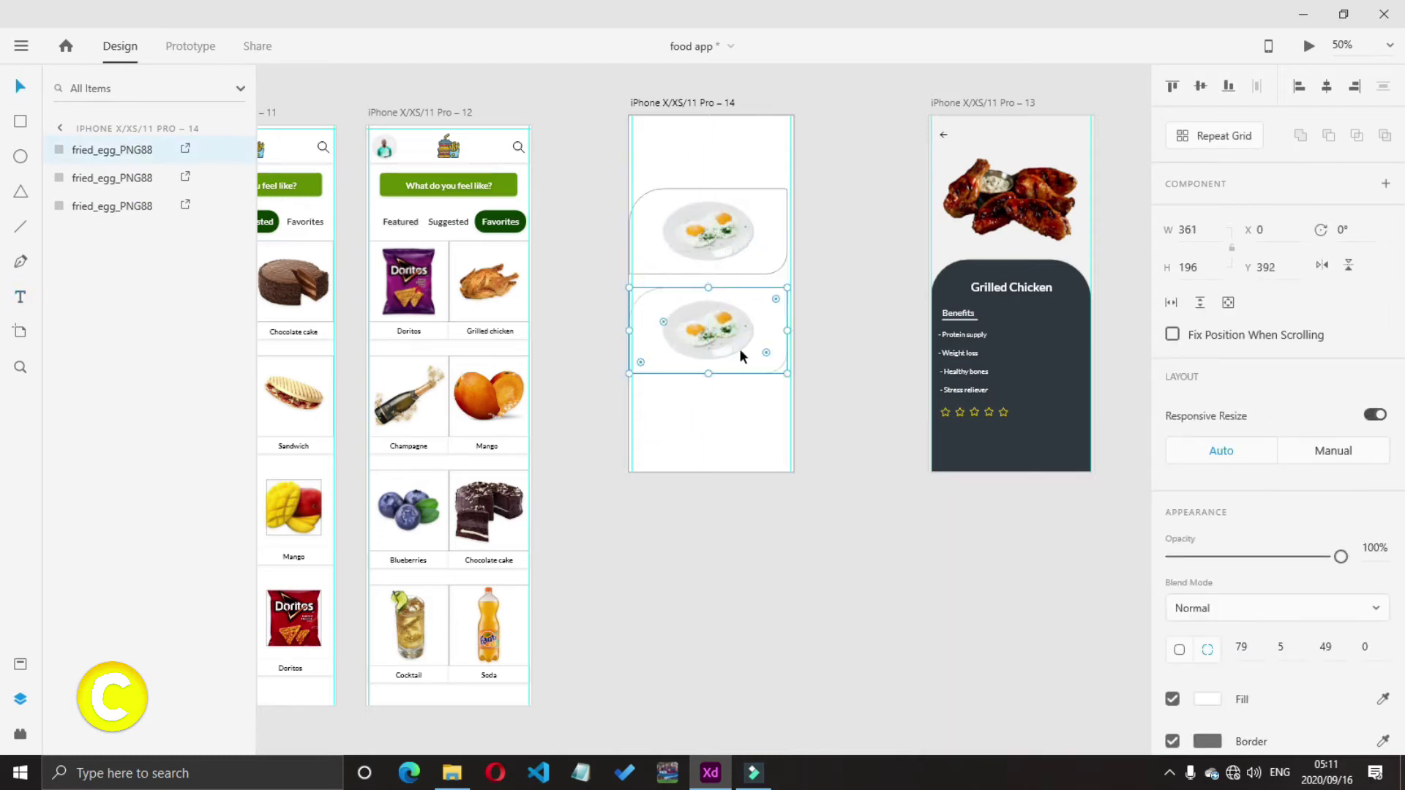
key(Delete)
Extend the new artboard downward to a height of about 1331 for vertical scrolling
click(724, 247)
click(675, 103)
drag(710, 473, 723, 704)
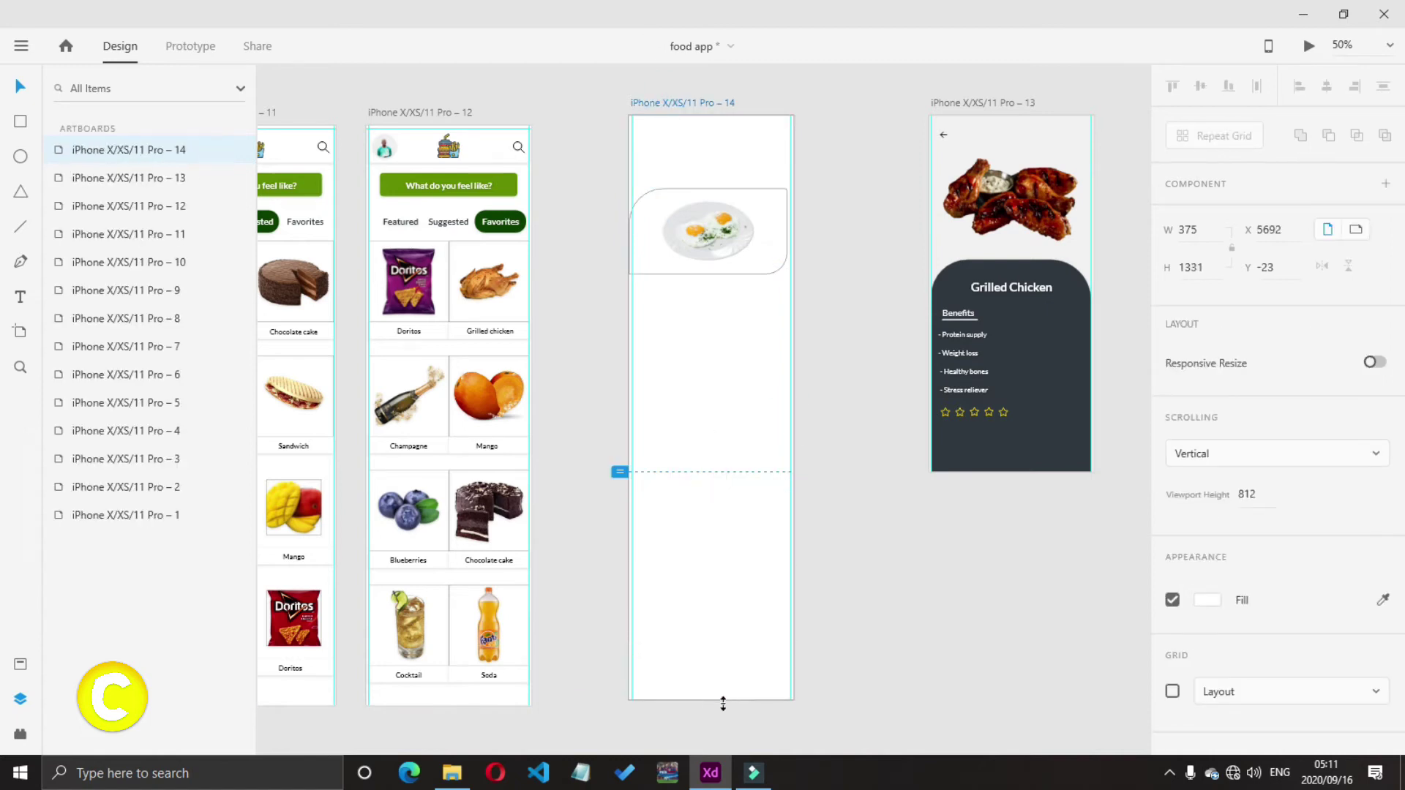
Repeat the egg tile down the artboard into a column of five with Repeat Grid, and ungroup the grid
click(708, 231)
click(1216, 136)
drag(708, 275, 705, 658)
key(ctrl+shift+g)
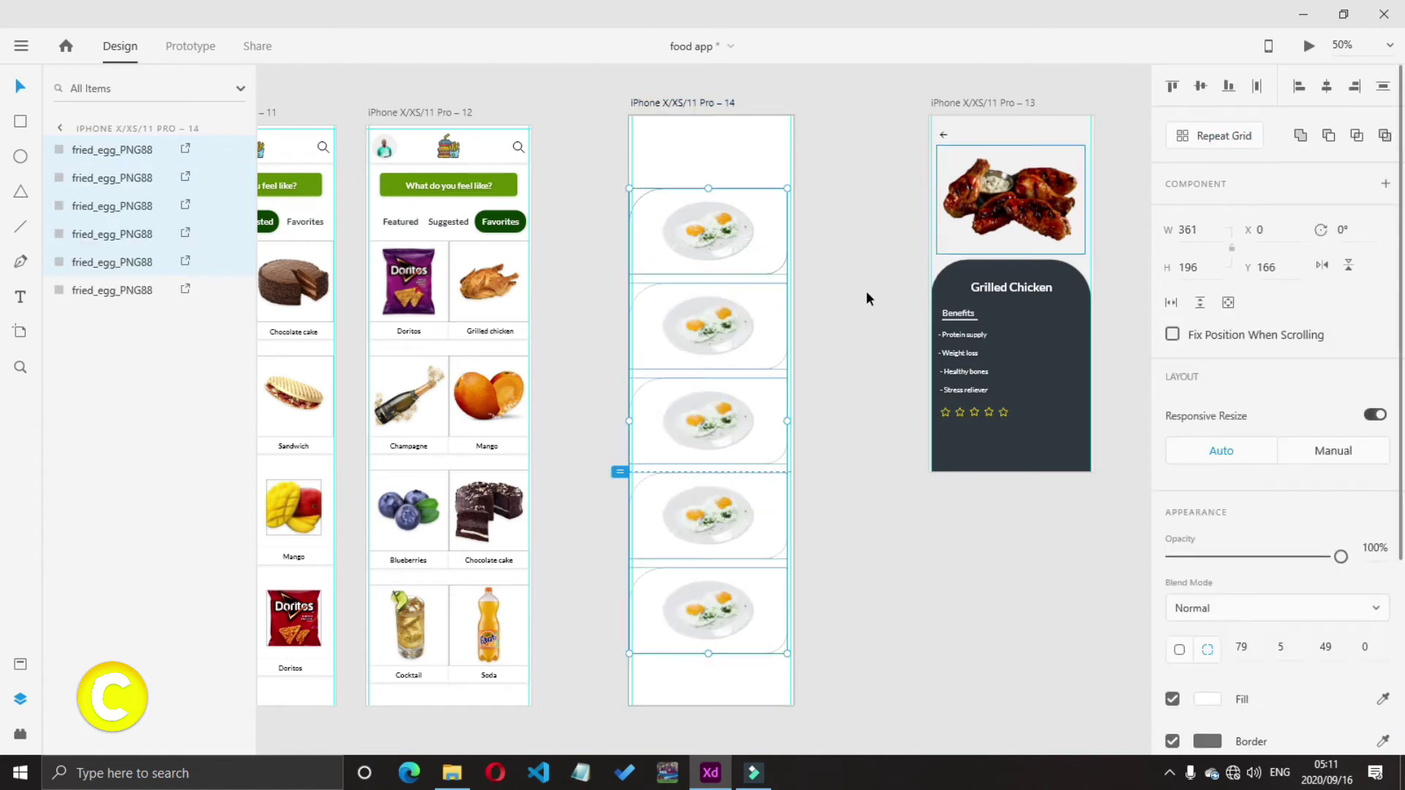
Duplicate the first egg tile in place and fill the copy with #09090D at 50% opacity as a dark overlay
click(779, 233)
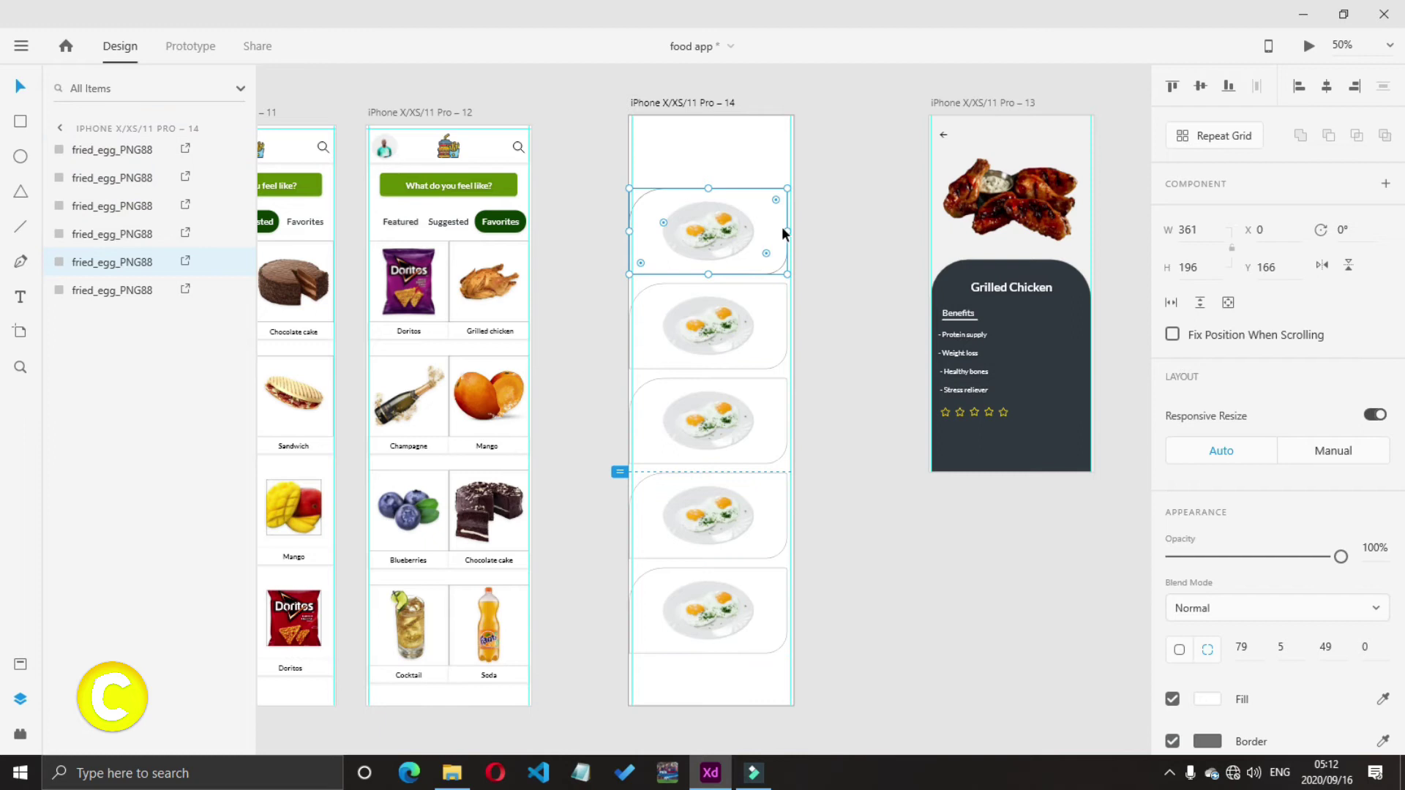
click(1208, 699)
click(1047, 697)
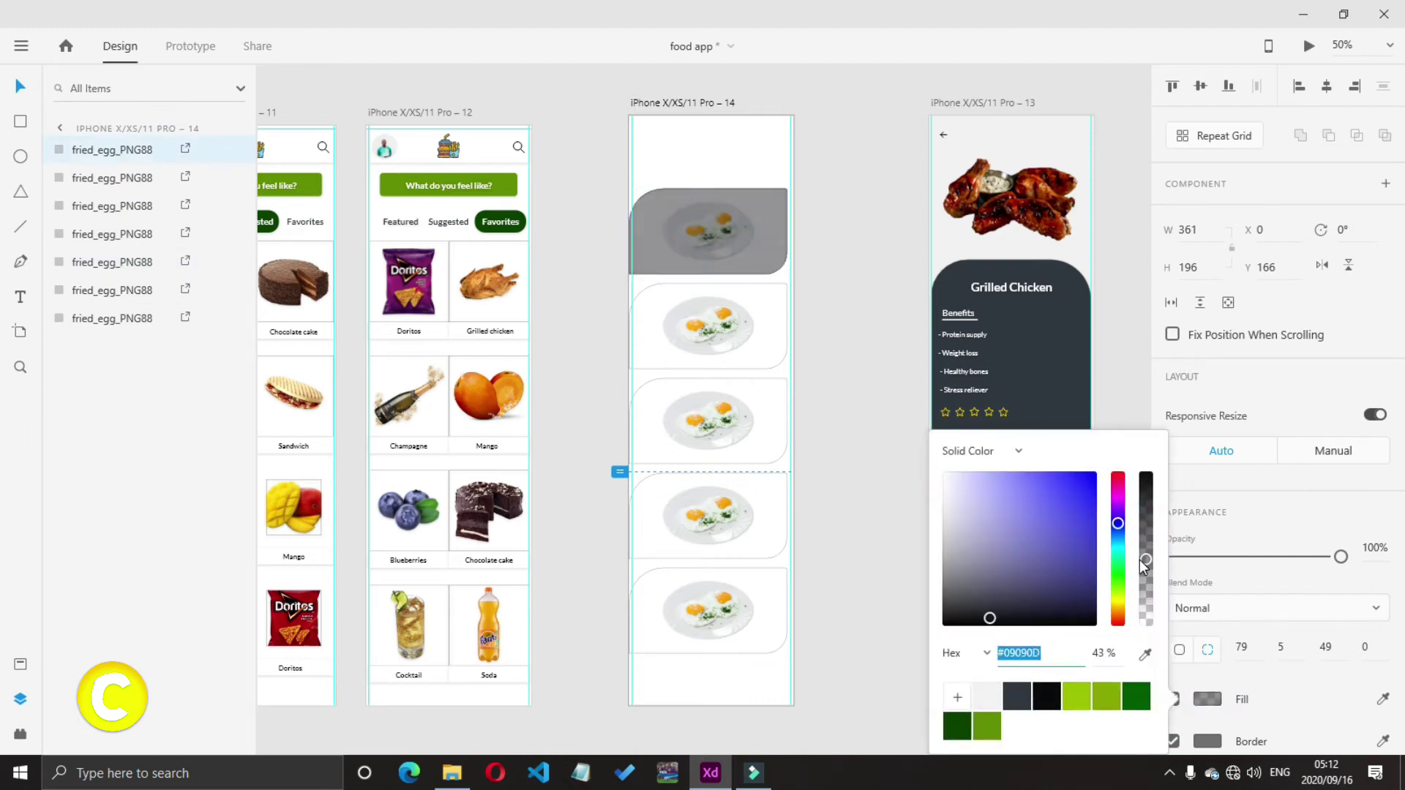
mouse_move(1341, 557)
mouse_down()
mouse_move(1236, 558)
mouse_move(1344, 558)
mouse_up()
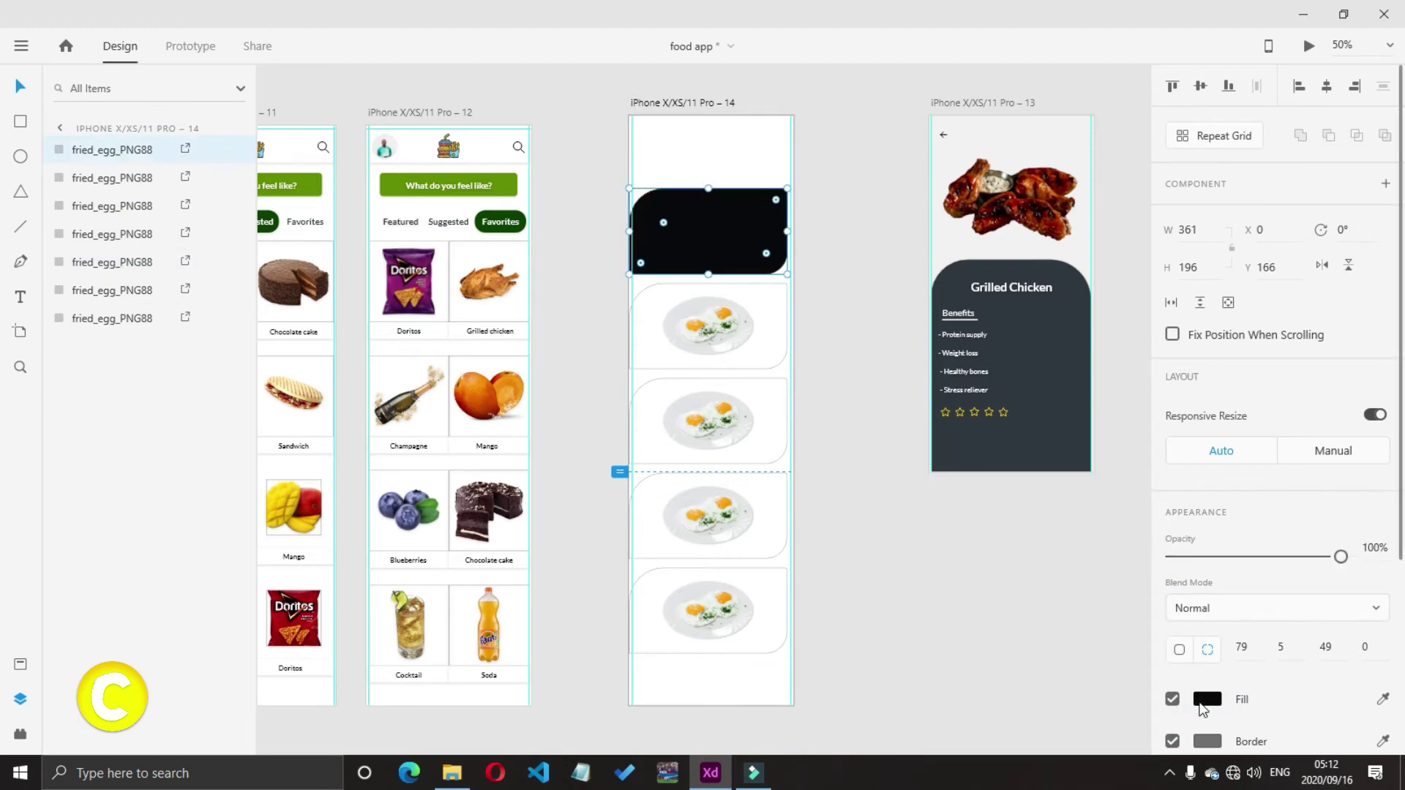
click(1200, 702)
drag(1146, 475, 1144, 550)
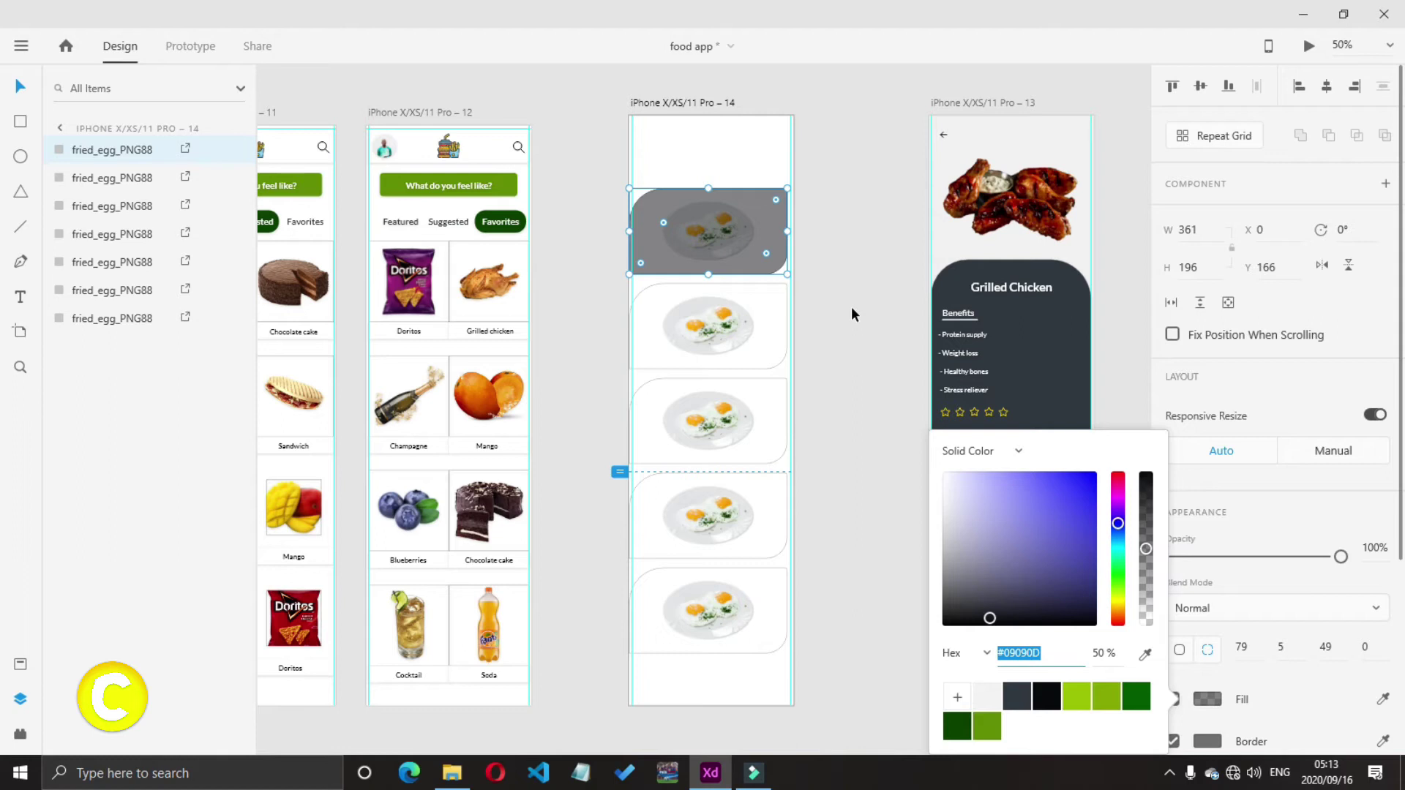
click(824, 249)
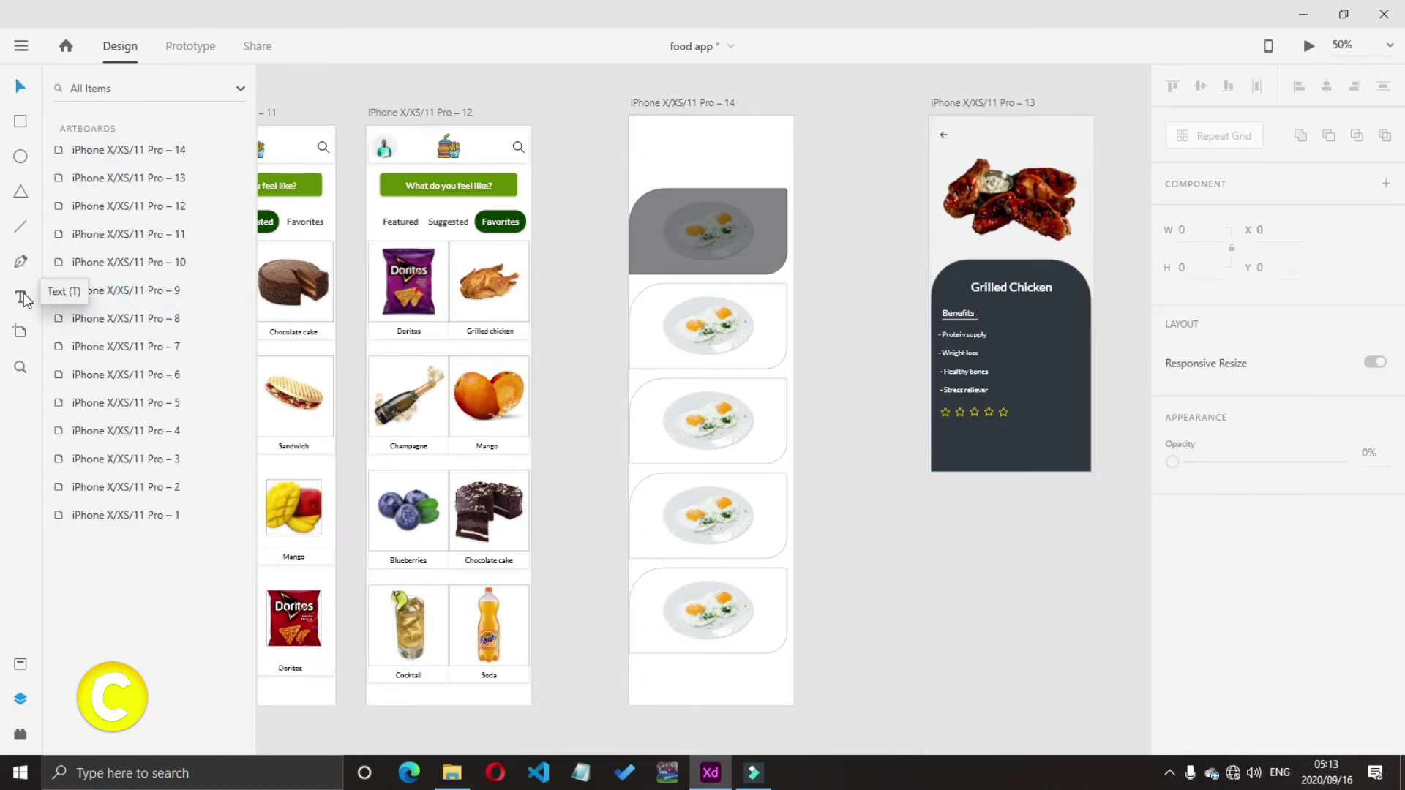
Add the white label "Breakfast" in Lato Bold, size 30, near the lower corner of the darkened first tile
key(ctrl+equal)
scroll(985, 116, up, 2)
click(20, 297)
click(615, 328)
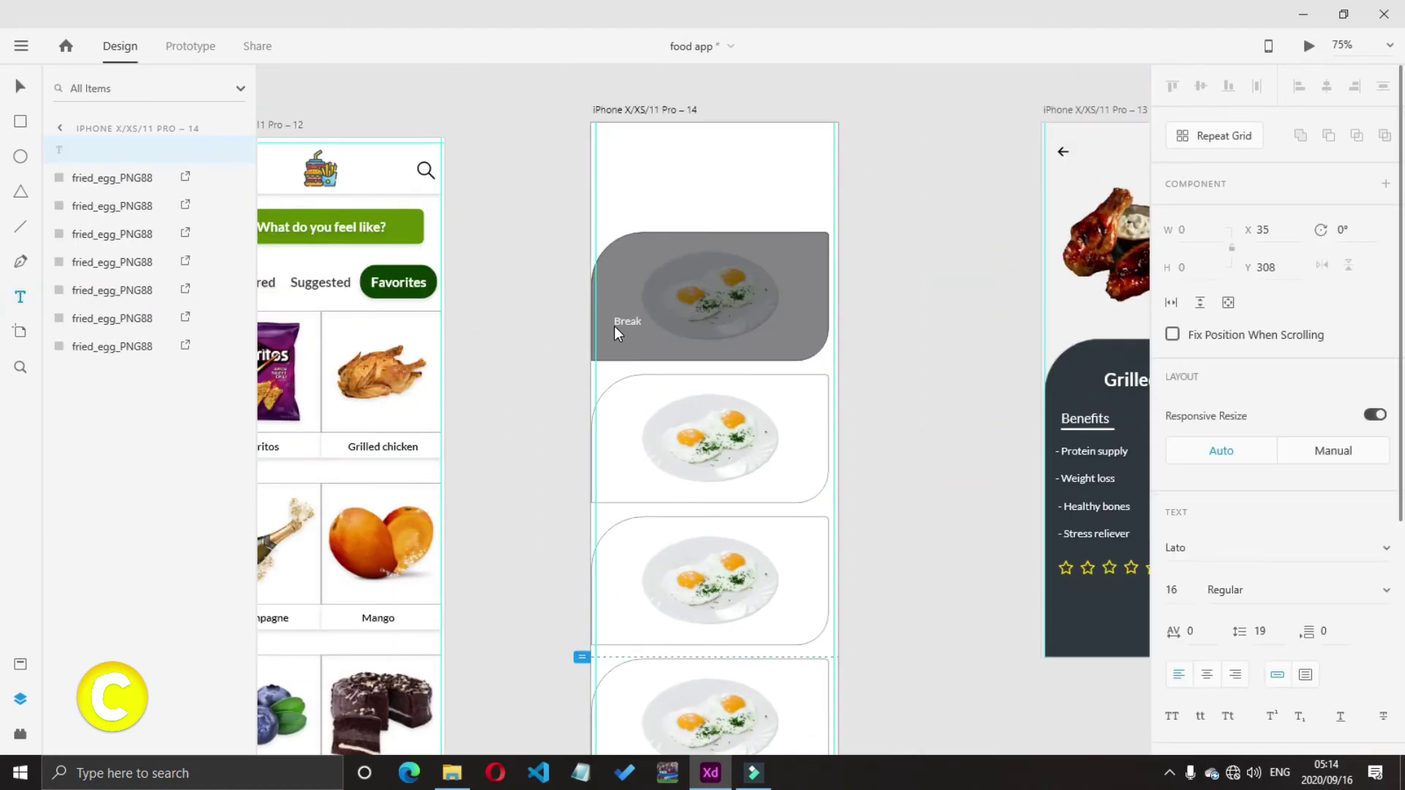
scroll(1288, 425, down, 2)
click(1292, 427)
text(Bold)
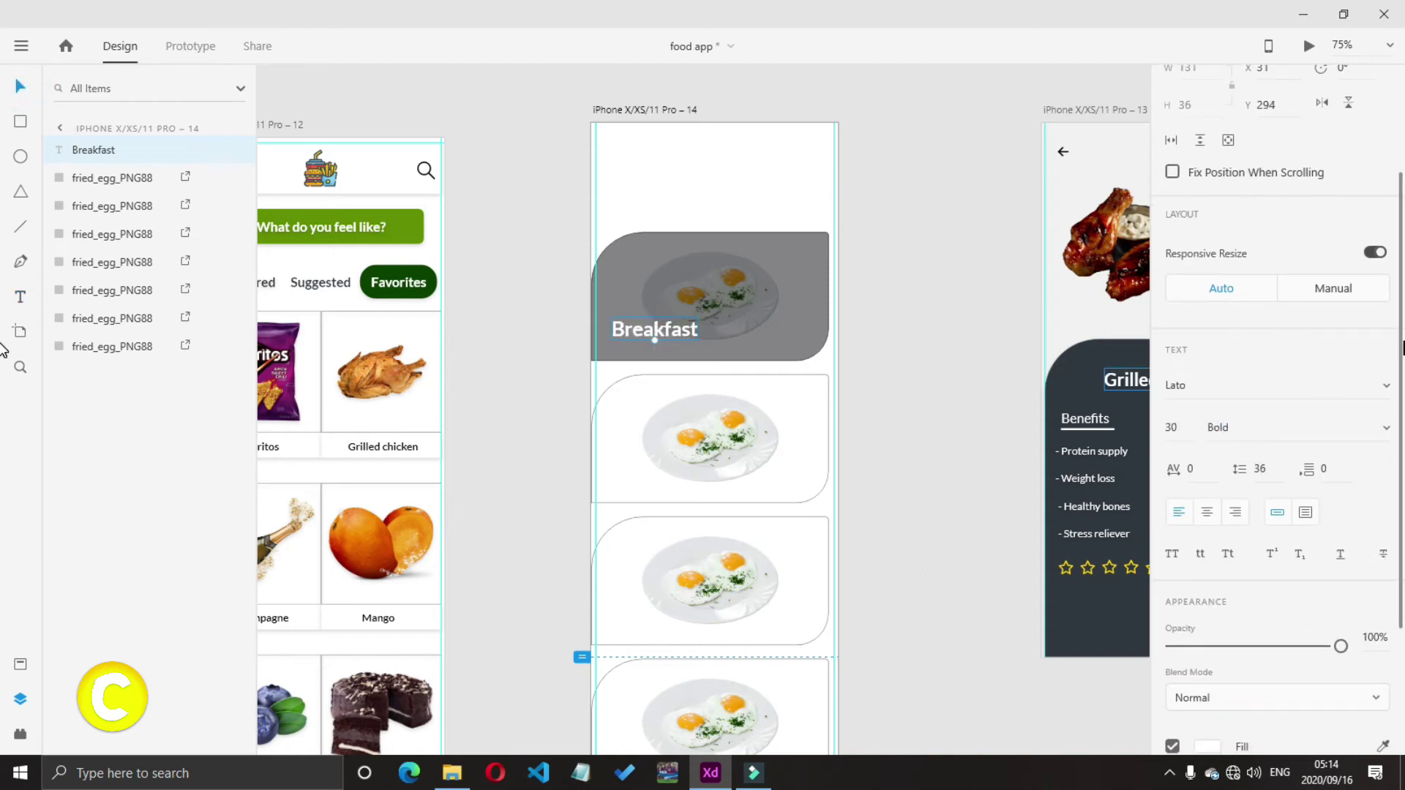
Give the Breakfast label a drop shadow with X 0, Y 3 and blur 6
click(775, 330)
scroll(1306, 584, down, 2)
scroll(1306, 584, up, 2)
click(1172, 701)
scroll(1063, 590, down, 2)
click(1172, 743)
scroll(1274, 654, down, 2)
click(651, 245)
scroll(1364, 562, down, 2)
click(1172, 639)
click(1167, 725)
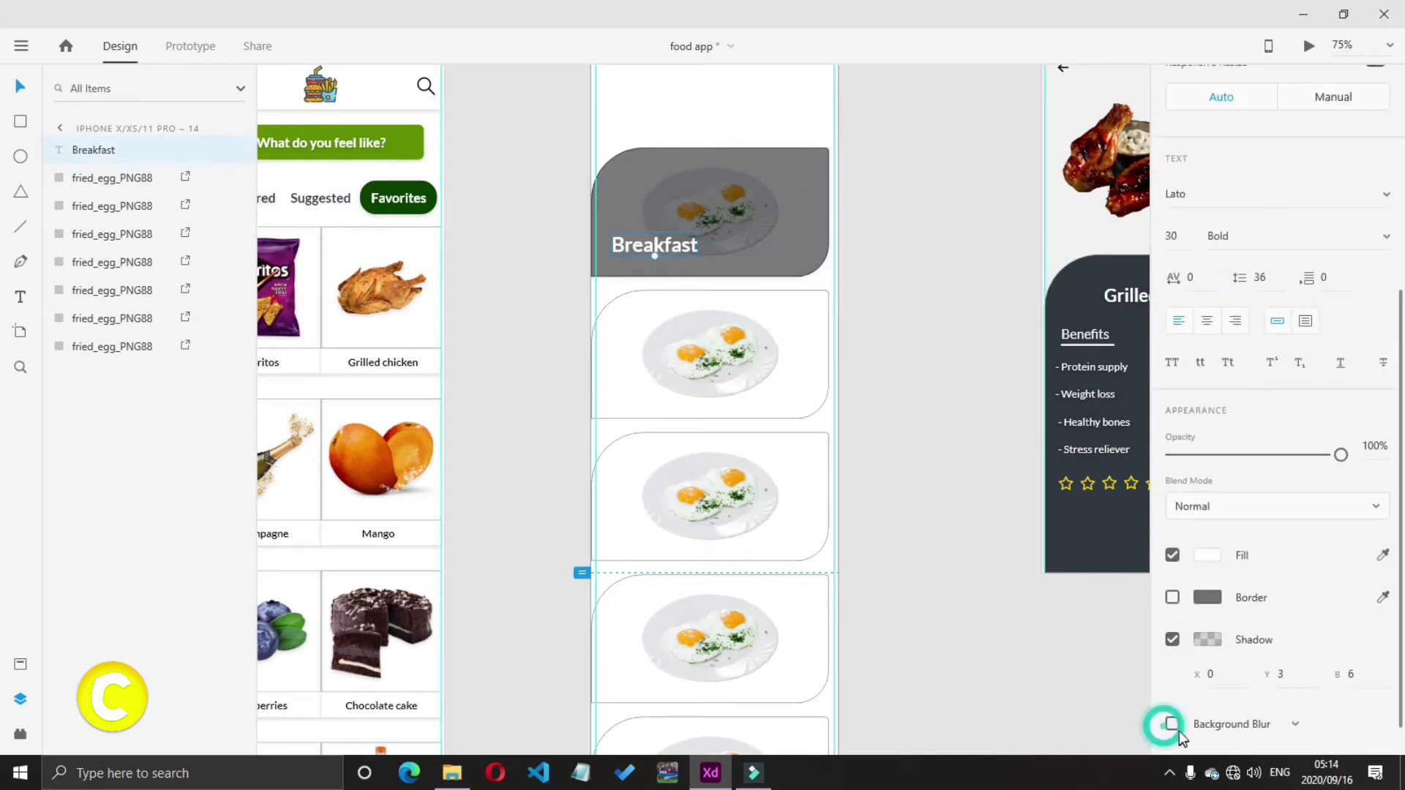
click(800, 242)
click(1172, 681)
click(1172, 679)
click(955, 437)
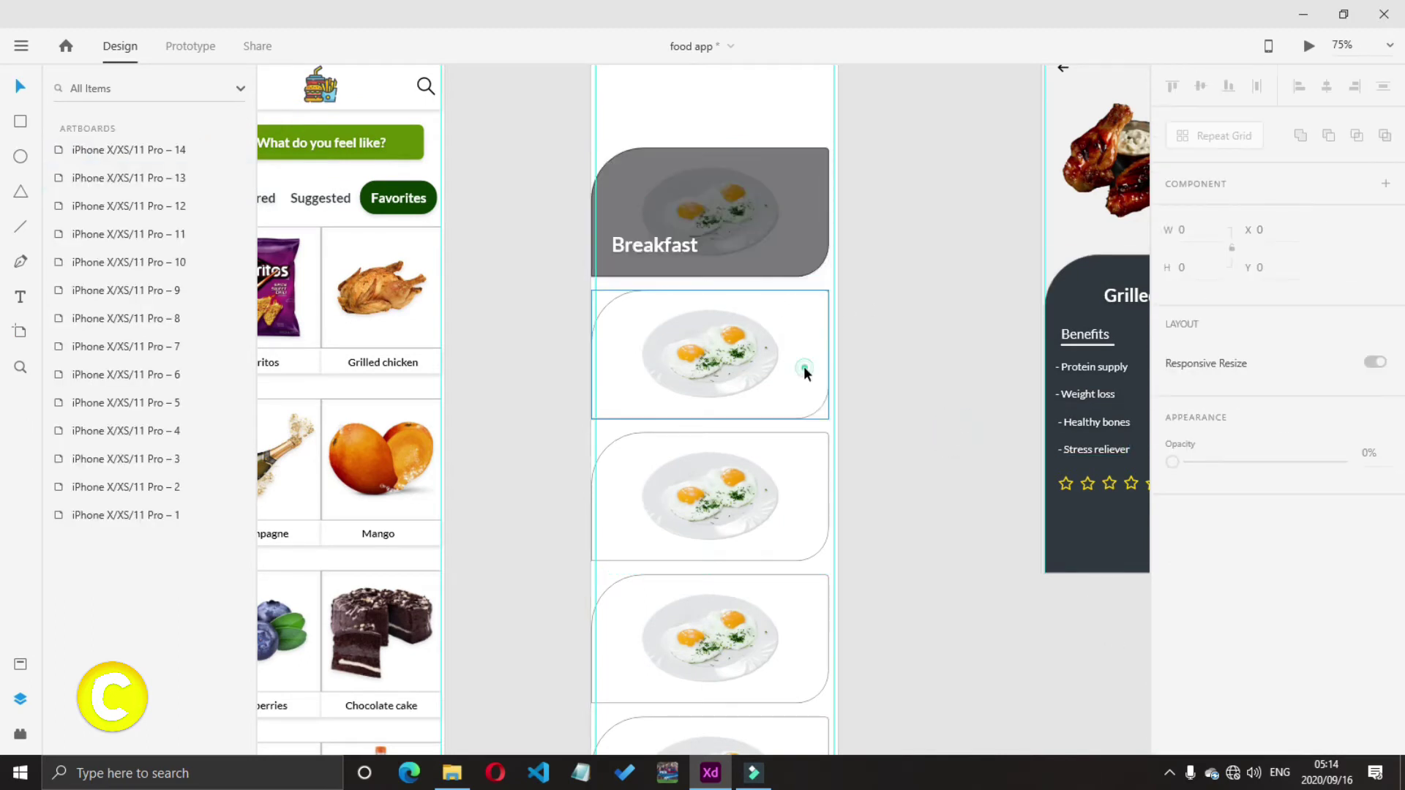
Replace the egg picture in the second tile with hot_dog_PNG10205 and scale the picture down to fit inside the tile
double_click(757, 344)
click(453, 774)
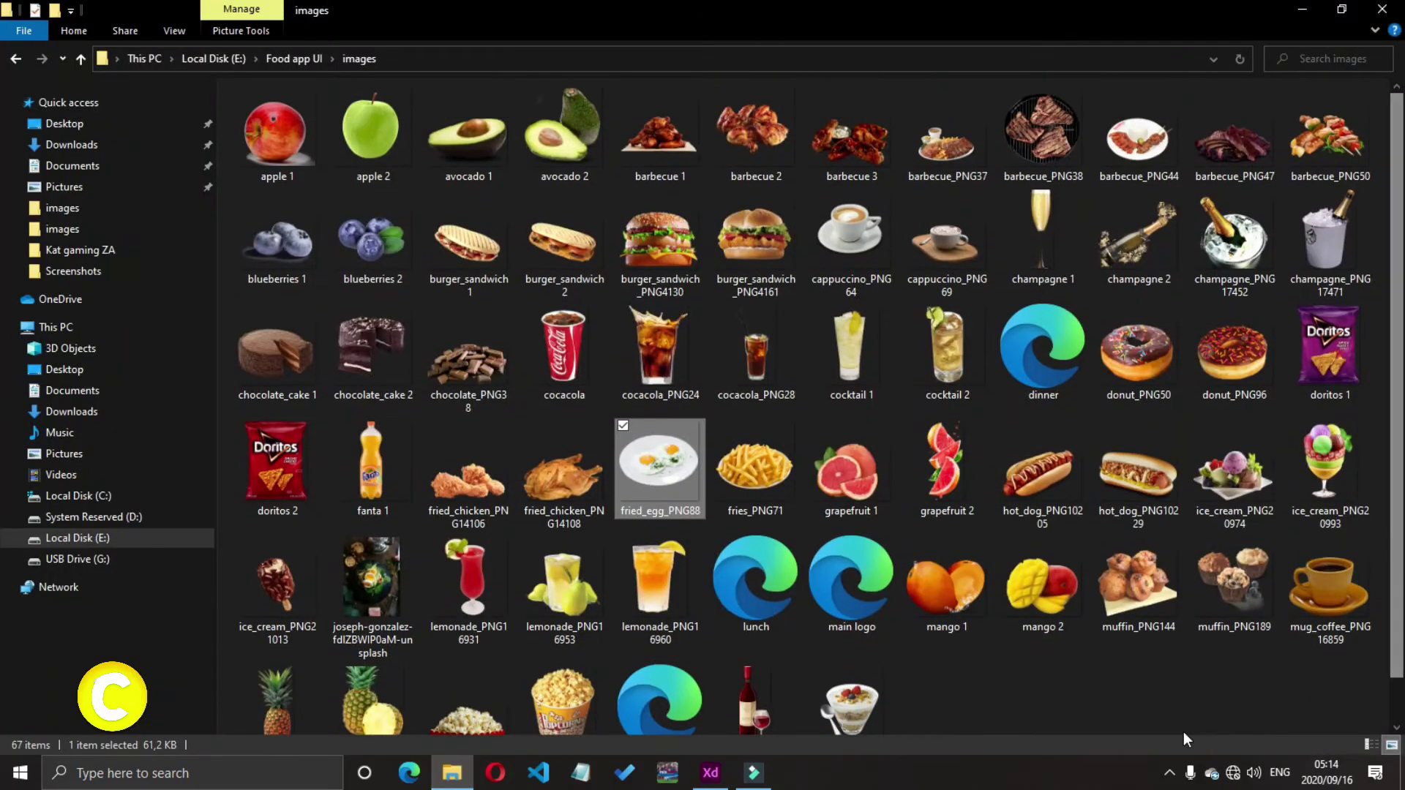
scroll(659, 366, down, 1)
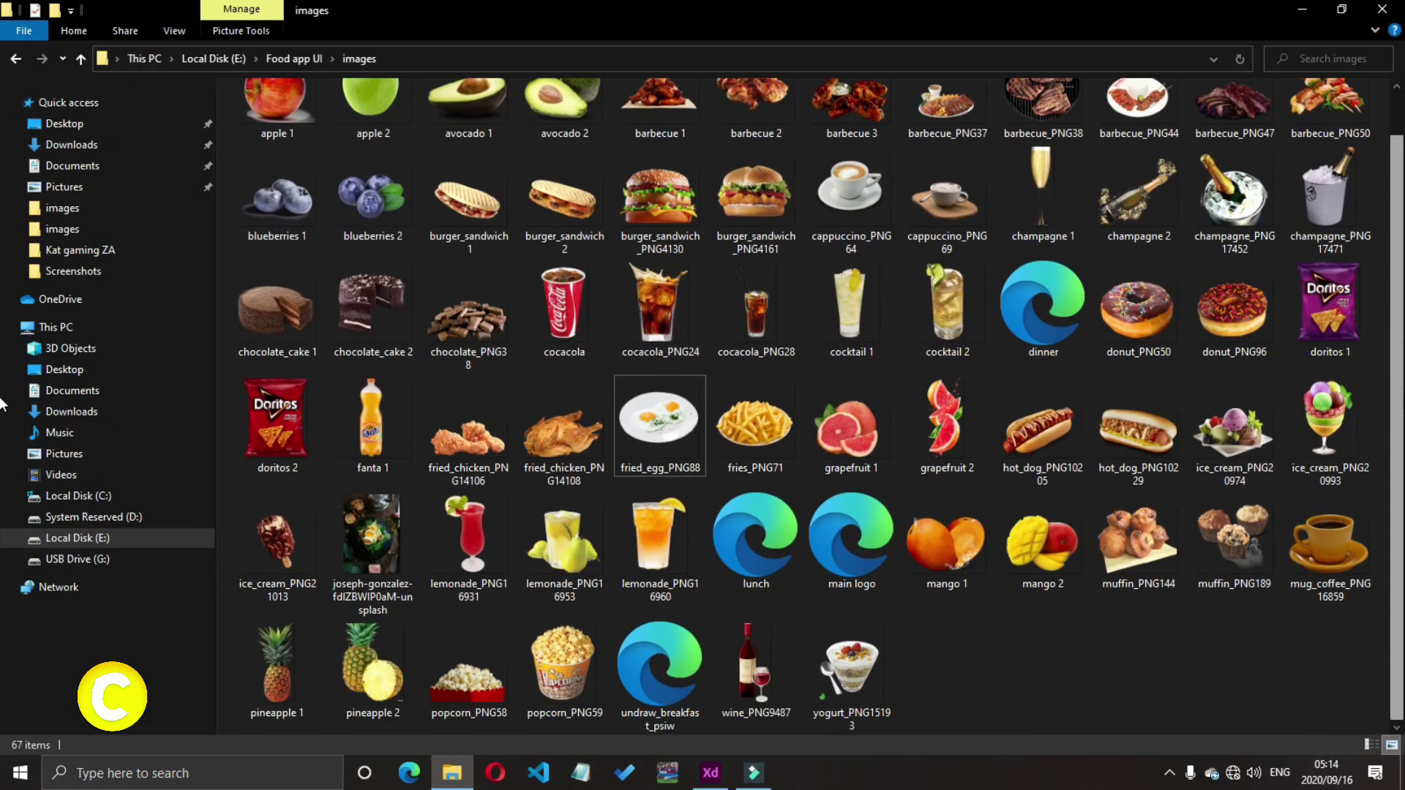
click(1051, 434)
drag(1052, 434, 742, 361)
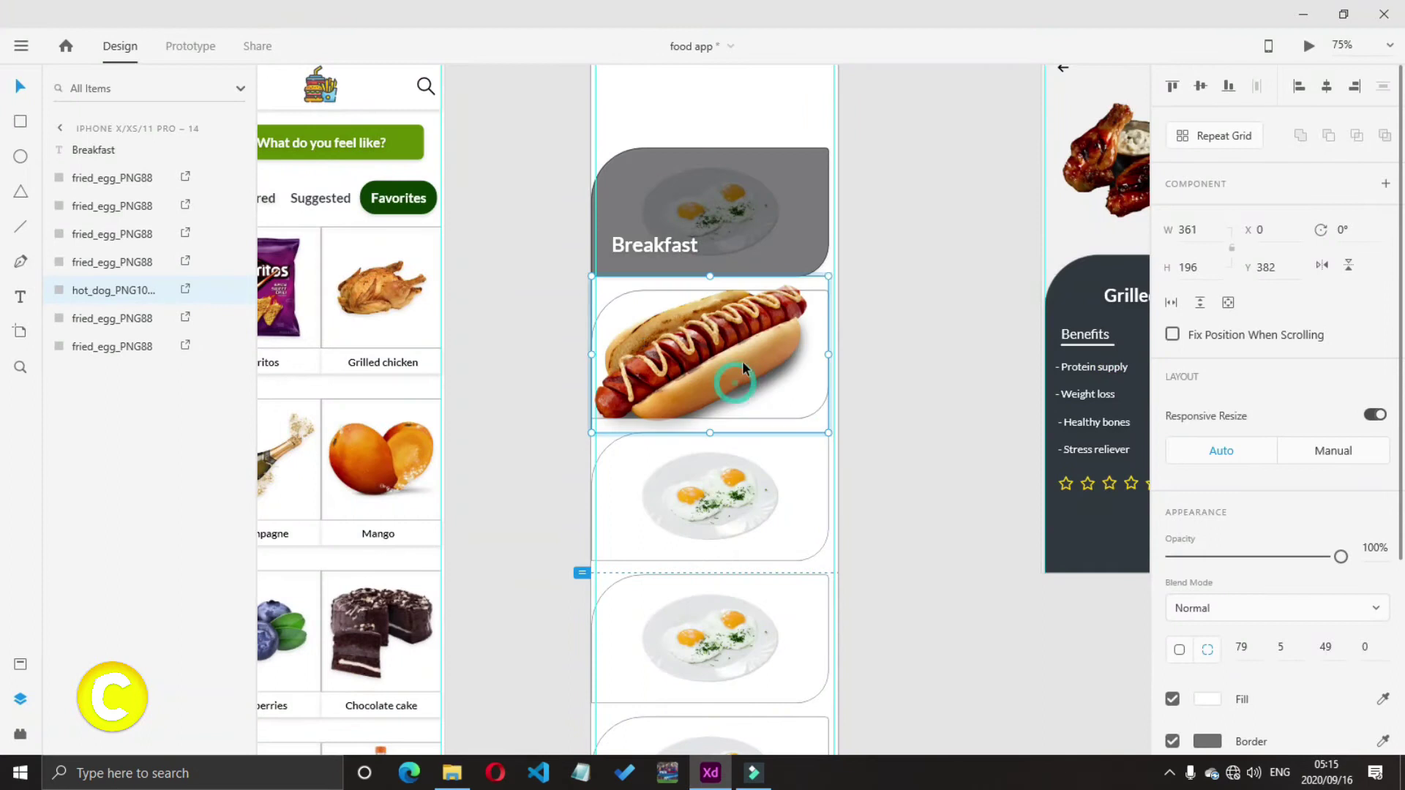
drag(829, 275, 767, 347)
click(802, 381)
Duplicate the hot dog tile in place and fill the copy with #303740 at 50% opacity as a dark overlay
key(ctrl+d)
click(1215, 701)
click(1046, 696)
click(1020, 696)
drag(1145, 483, 1144, 527)
click(794, 166)
click(1206, 704)
click(794, 365)
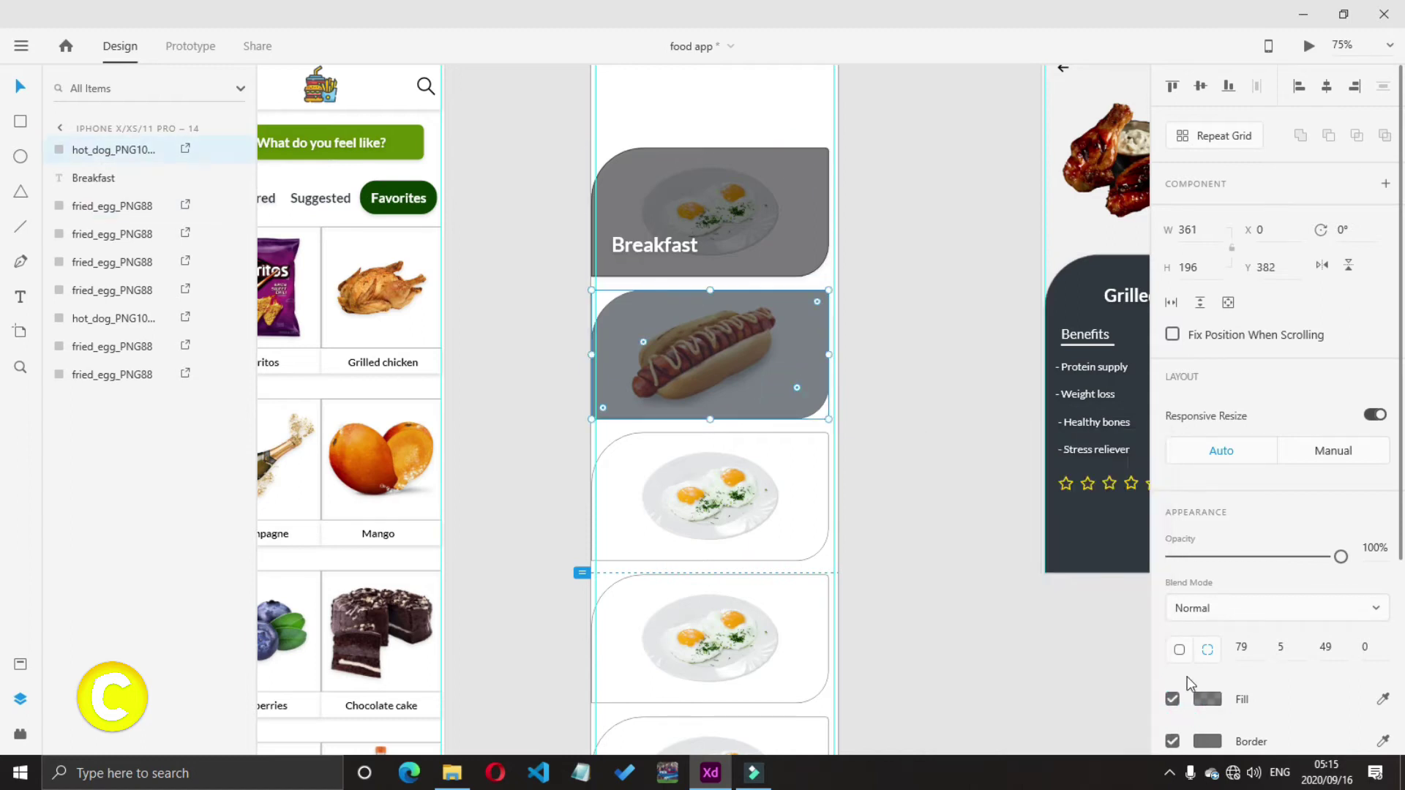
click(1206, 700)
click(1104, 652)
text(50)
key(Return)
Copy the Breakfast label onto the hot dog tile, aligned with the original, and bring the copy to the front
click(647, 245)
drag(646, 245, 656, 388)
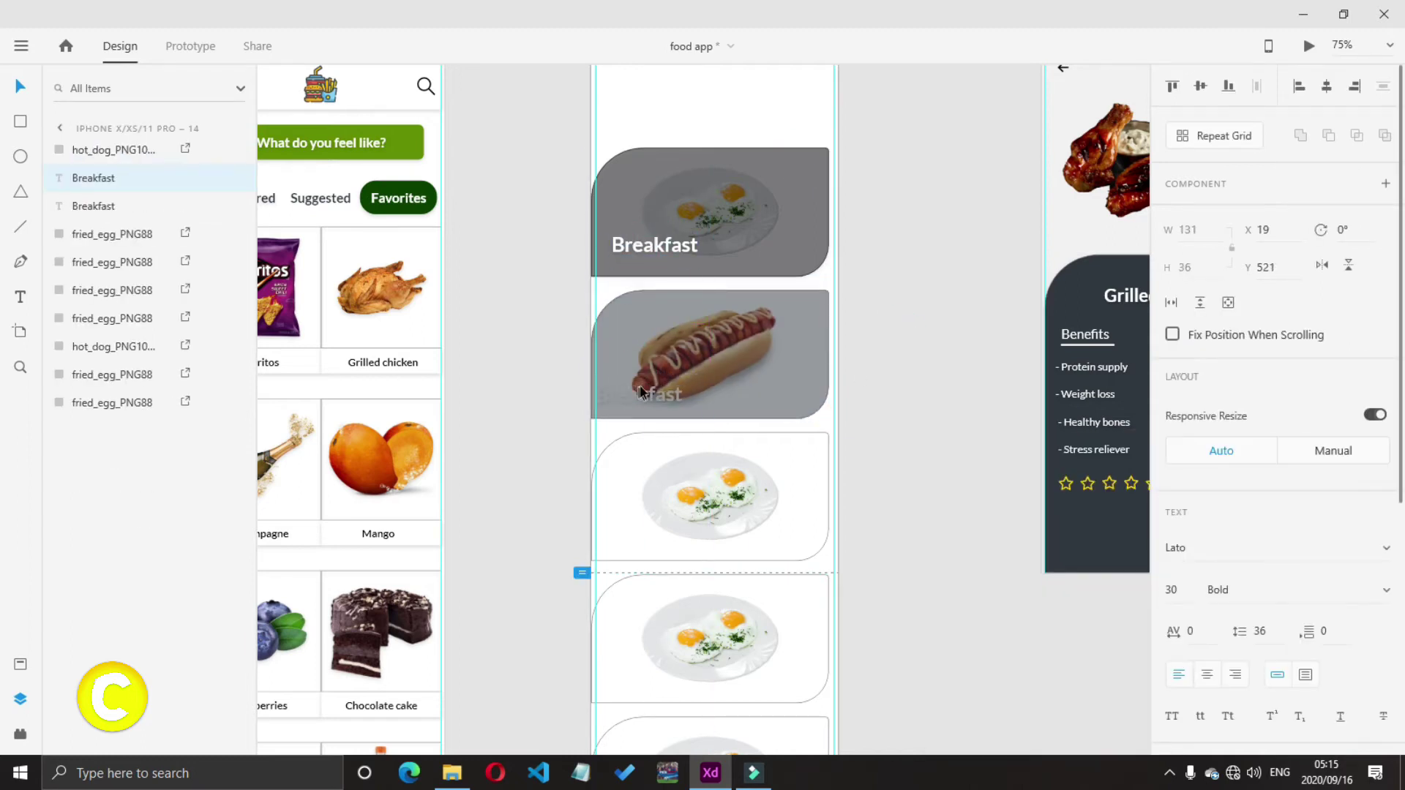
click(656, 388)
key(ctrl+z)
drag(676, 243, 670, 399)
key(ctrl+shift+])
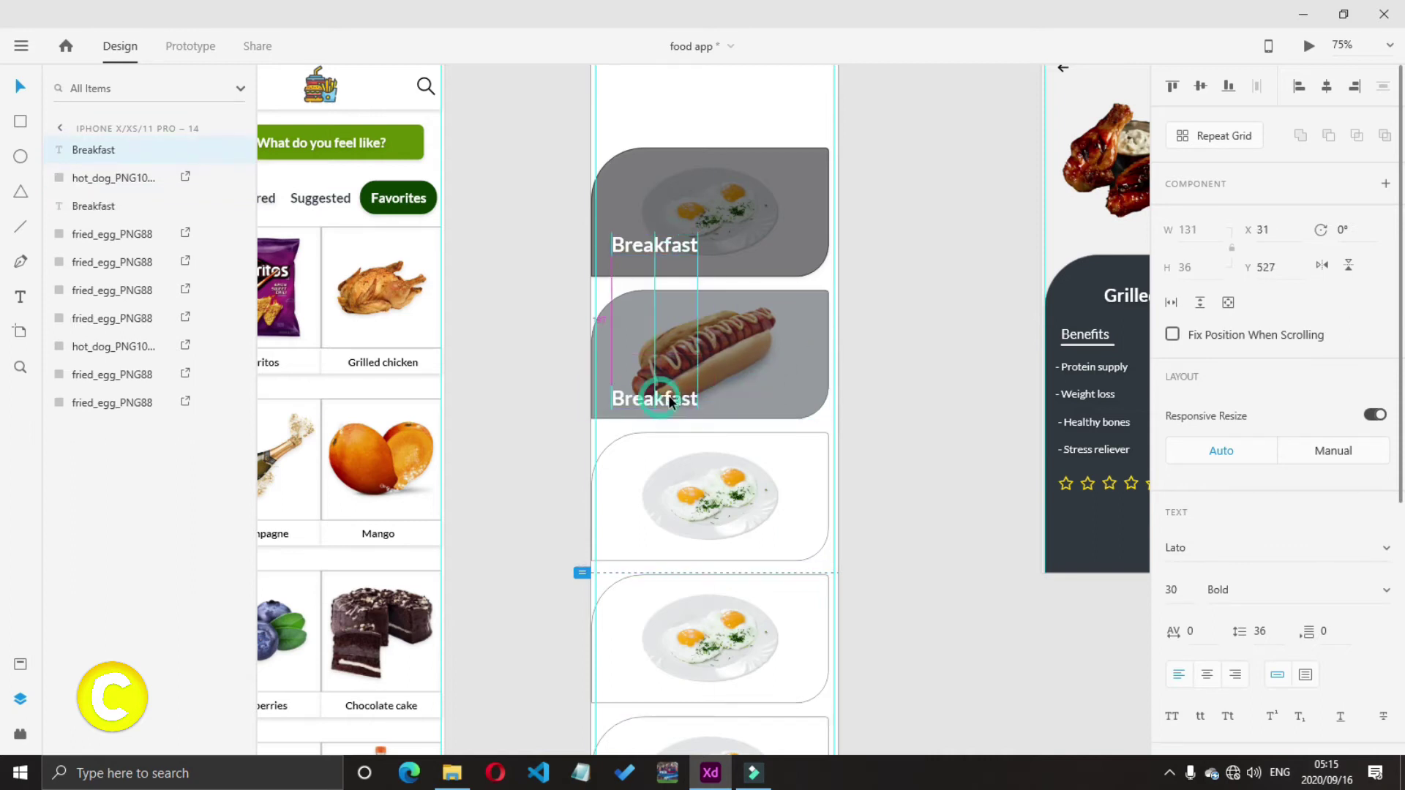
Change the copied label on the hot dog tile to "Lunch"
double_click(670, 397)
text(Lunch)
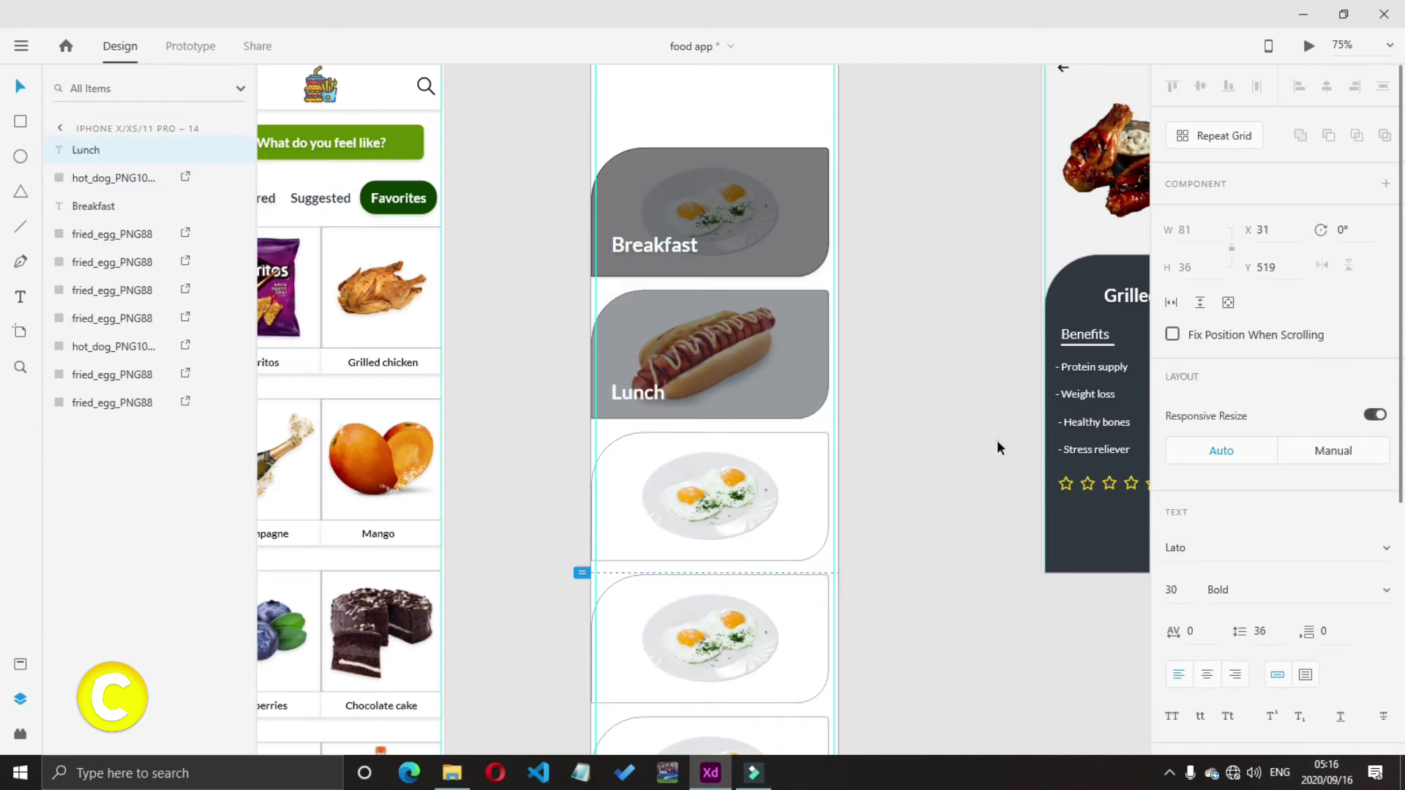
key(Escape)
key(Escape)
Try renaming the hot dog tile's label to "Brunch"
mouse_move(464, 782)
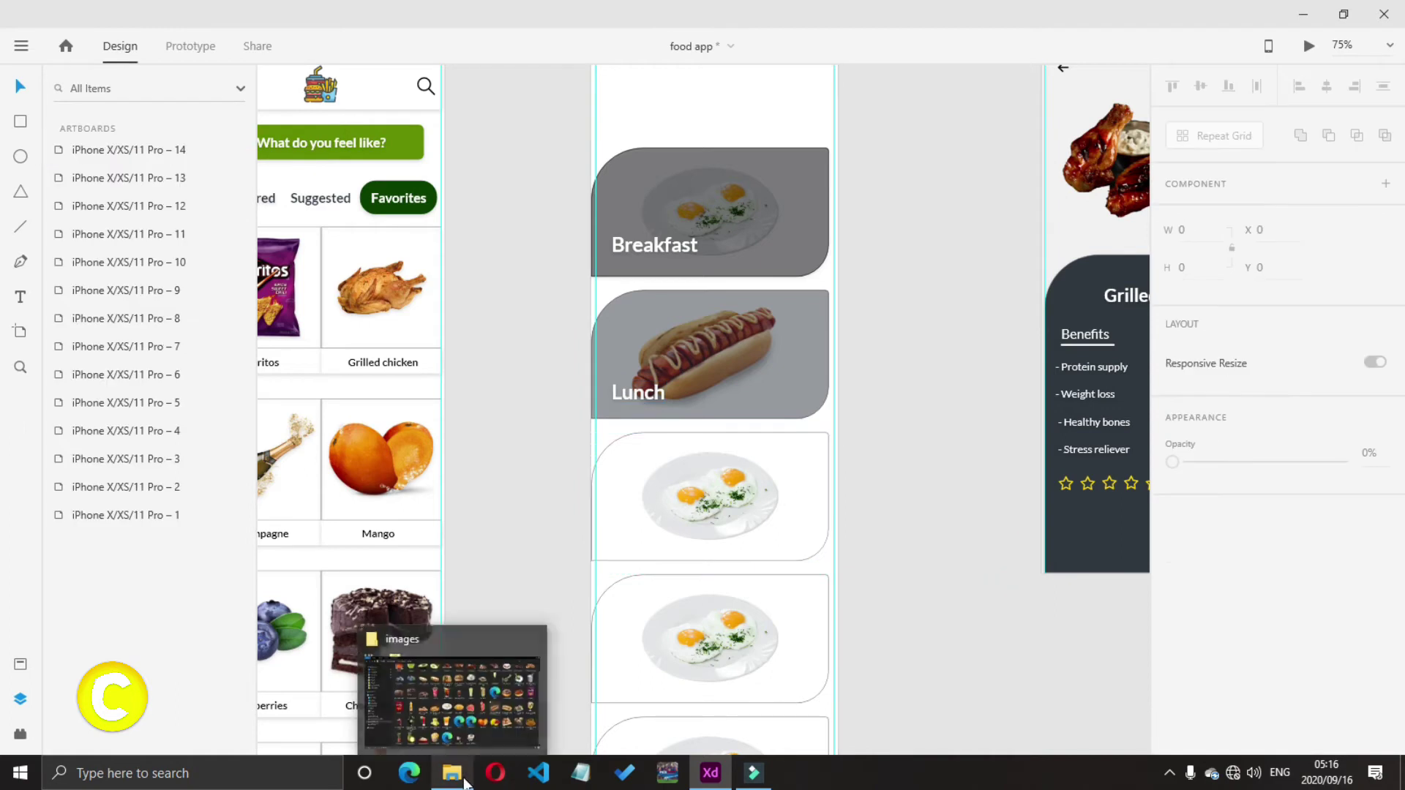
double_click(638, 393)
text(Brunch)
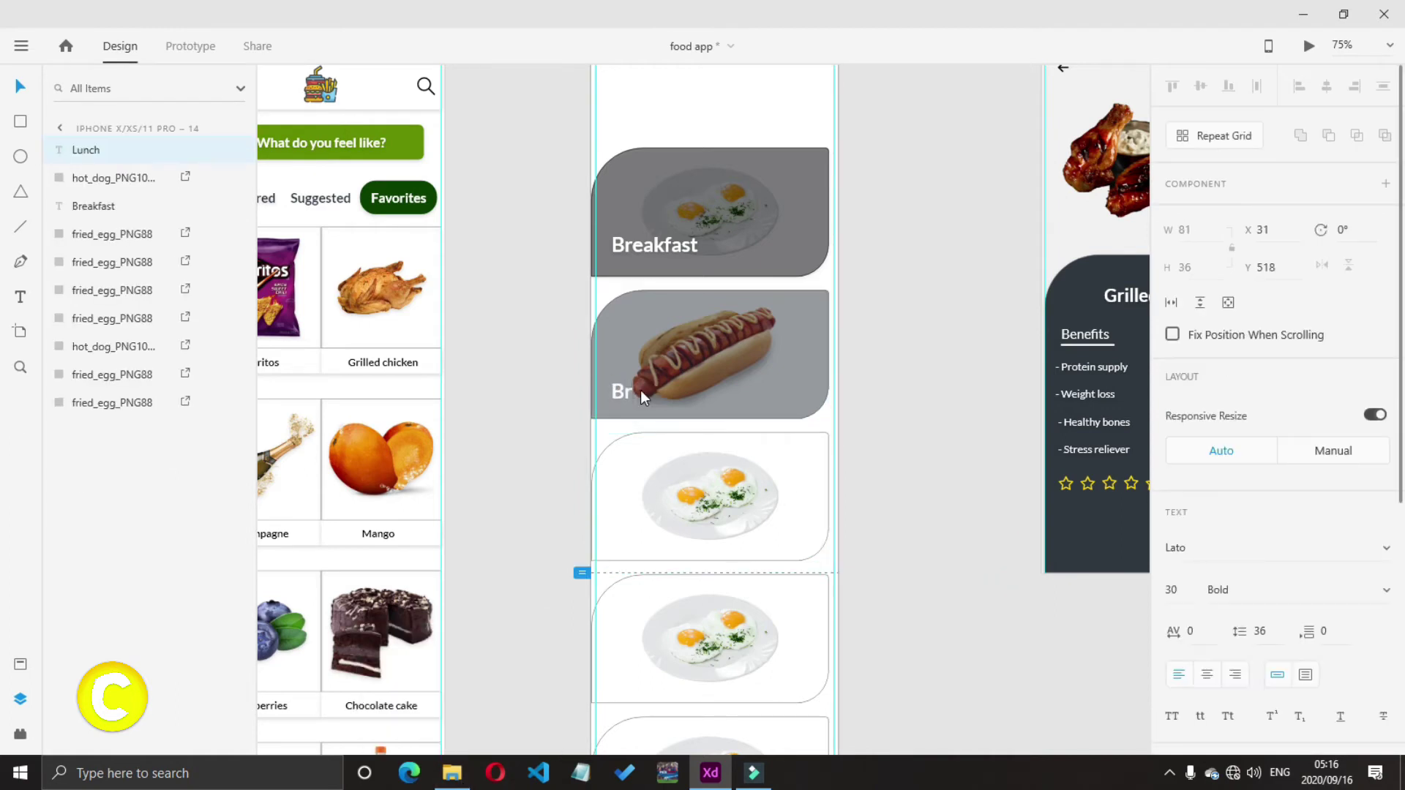
Delete the last two egg tiles and shorten the artboard to a height of 812 so it ends below the third tile
click(735, 505)
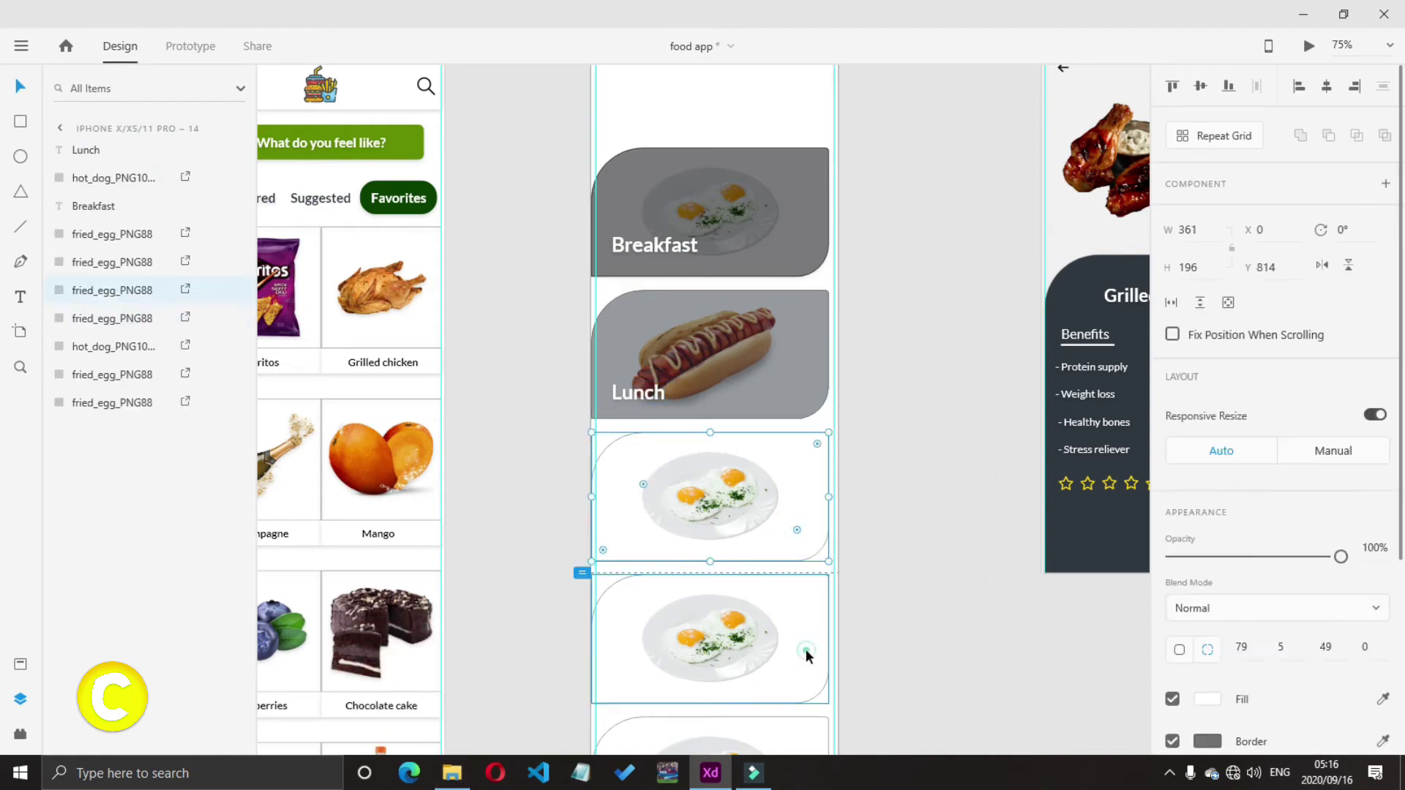
click(806, 655)
shift+click(776, 732)
key(Delete)
scroll(773, 690, down, 3)
double_click(773, 690)
scroll(934, 747, down, 2)
drag(712, 584, 716, 235)
drag(906, 141, 920, 57)
Replace the egg picture in the third tile with barbecue_PNG44 and scale and centre the picture inside the tile
click(713, 487)
click(452, 773)
drag(1399, 433, 1400, 351)
click(1329, 136)
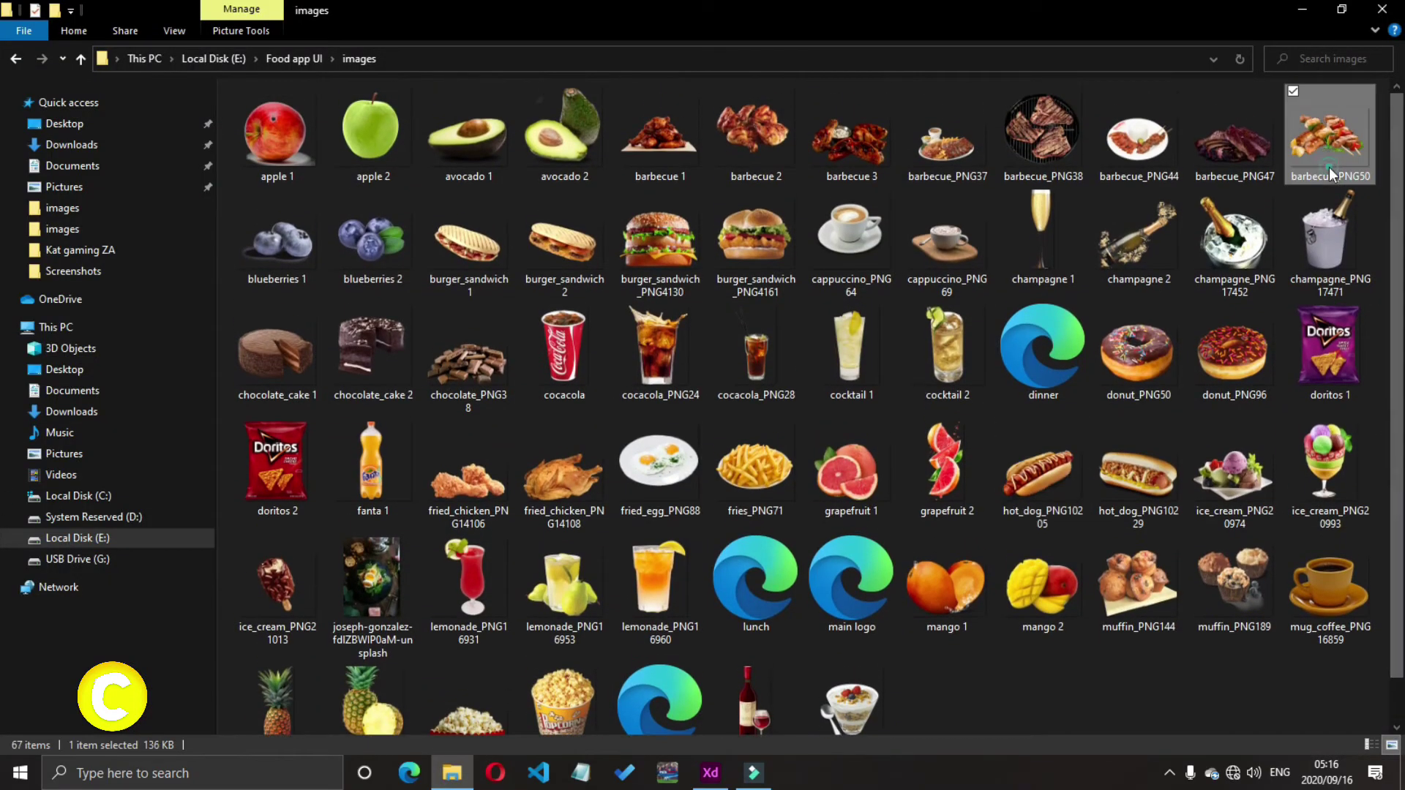
click(947, 135)
click(1235, 135)
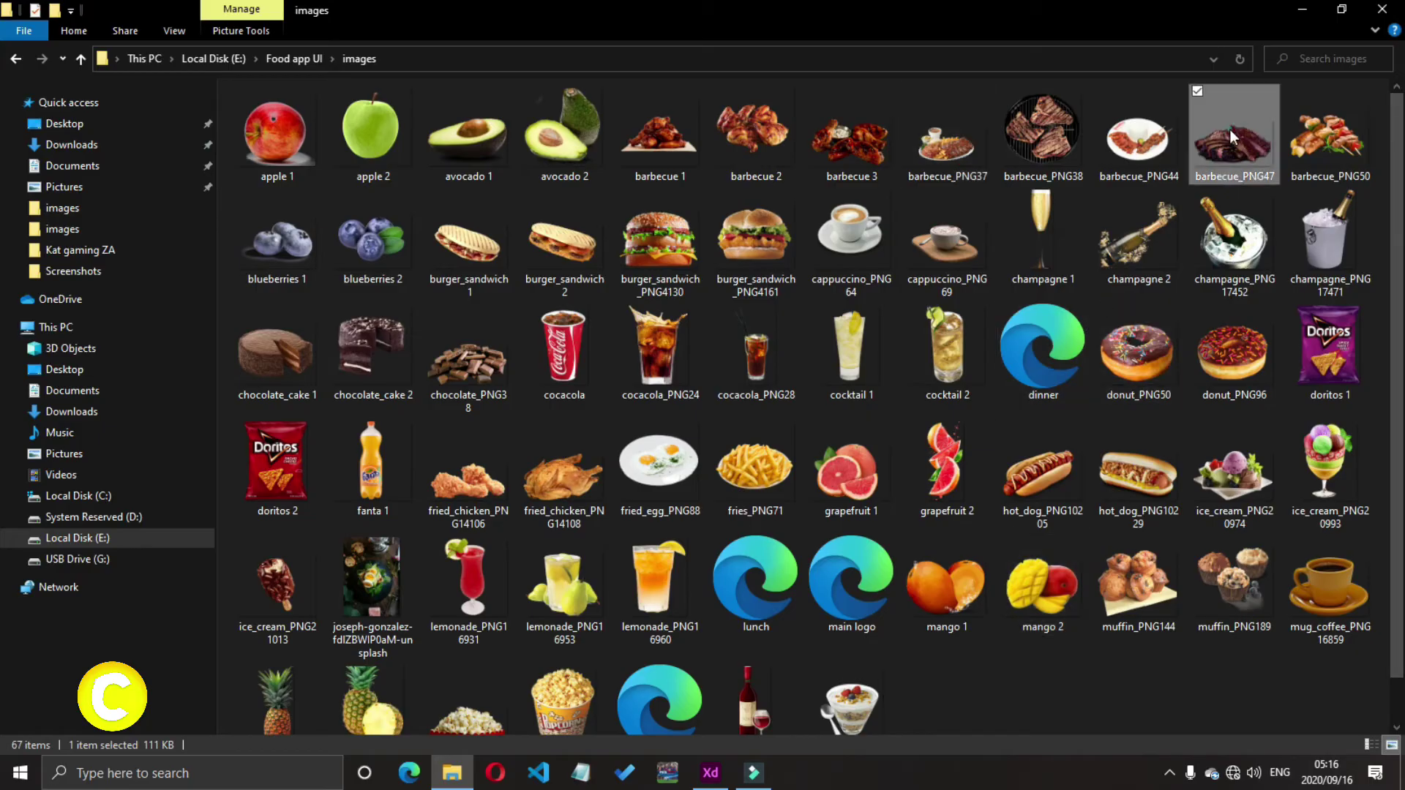
drag(1139, 135, 687, 481)
double_click(687, 480)
drag(589, 411, 658, 455)
drag(692, 480, 657, 459)
click(884, 512)
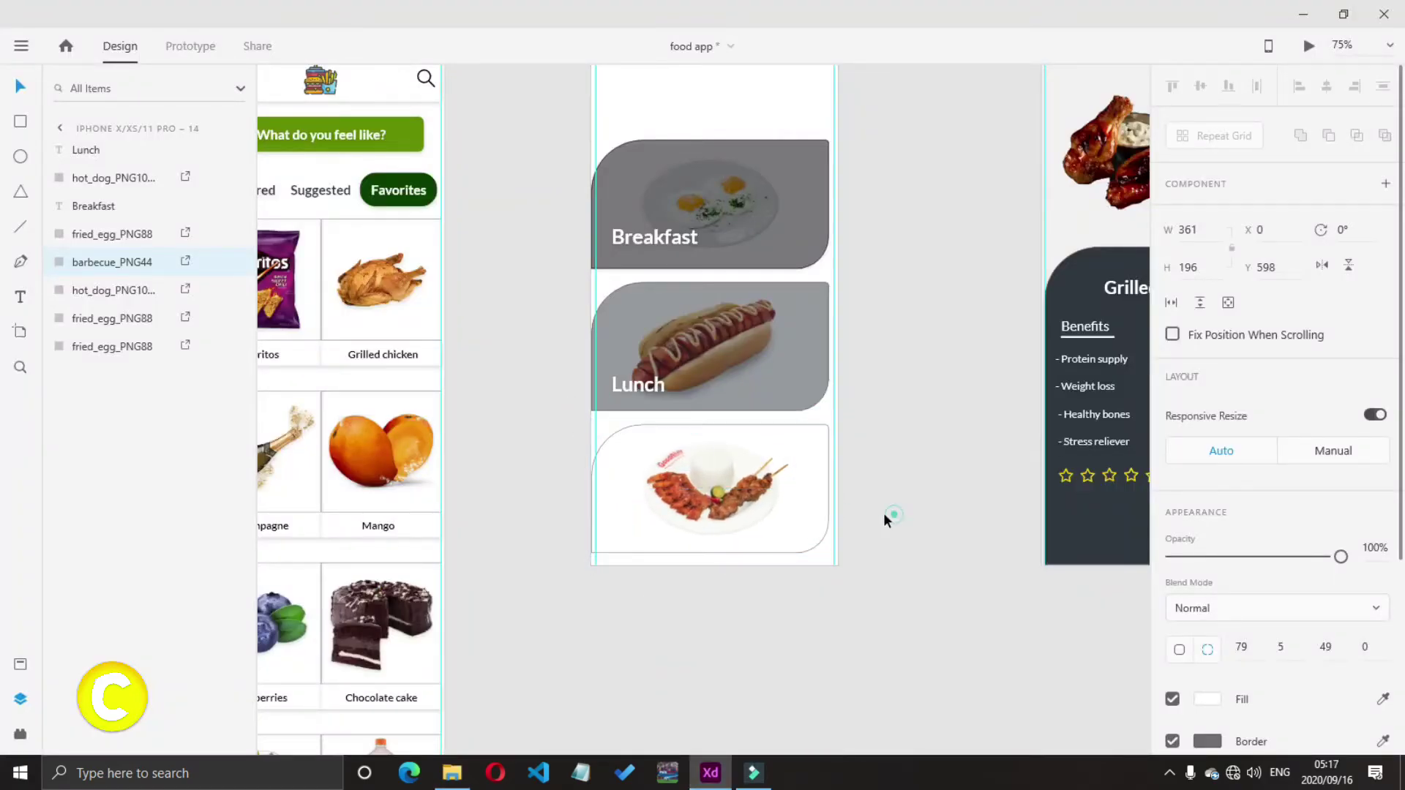
Duplicate the barbecue tile in place and fill the copy with #303740 at 50% opacity as a dark overlay
click(821, 512)
key(ctrl+c)
key(ctrl+v)
click(1213, 695)
click(1016, 694)
click(1110, 653)
text(50)
key(Return)
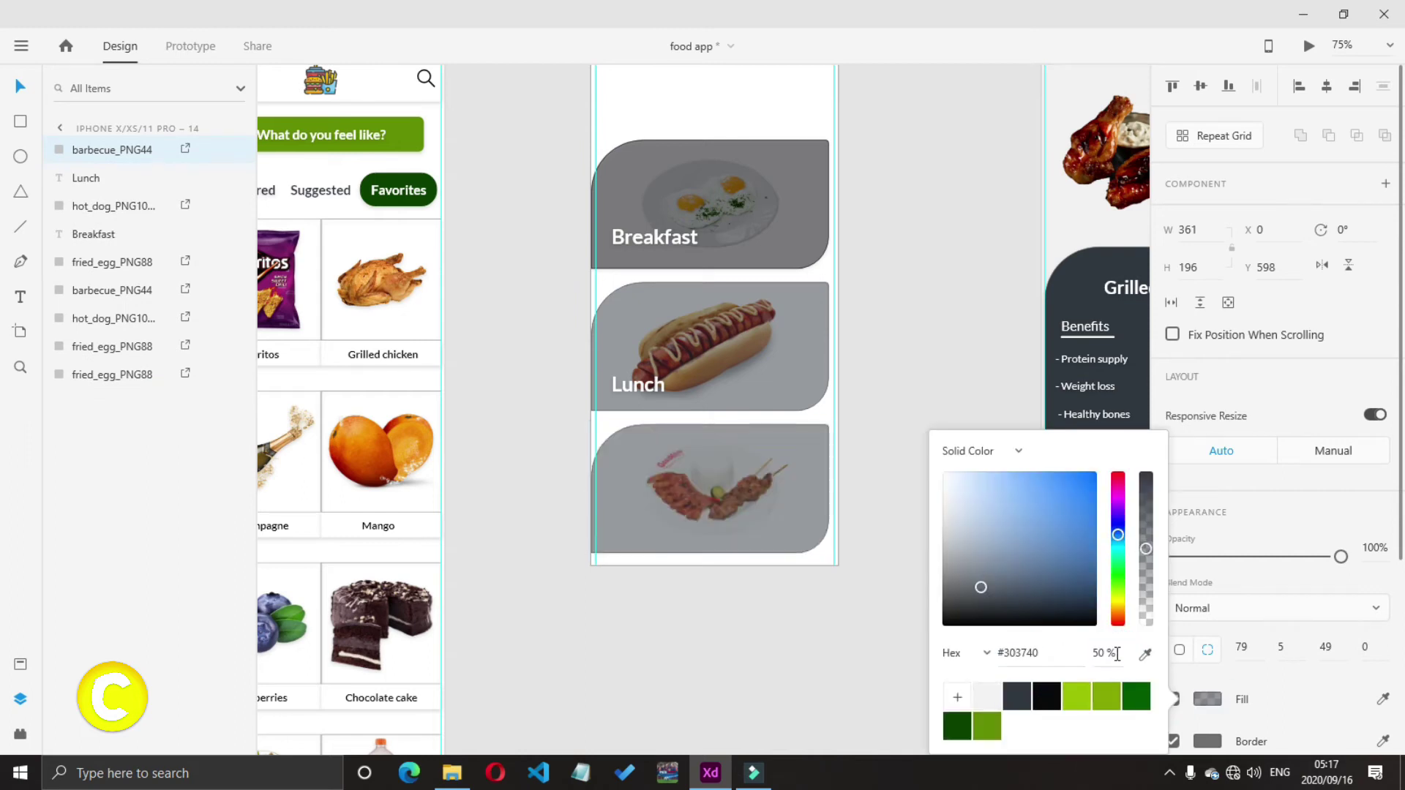
click(884, 527)
Copy the Lunch label onto the barbecue tile, bring it to the front and change its text to "Dinner"
drag(635, 382, 635, 520)
key(ctrl+shift+bracketright)
double_click(636, 522)
text(d)
drag(917, 584, 1081, 617)
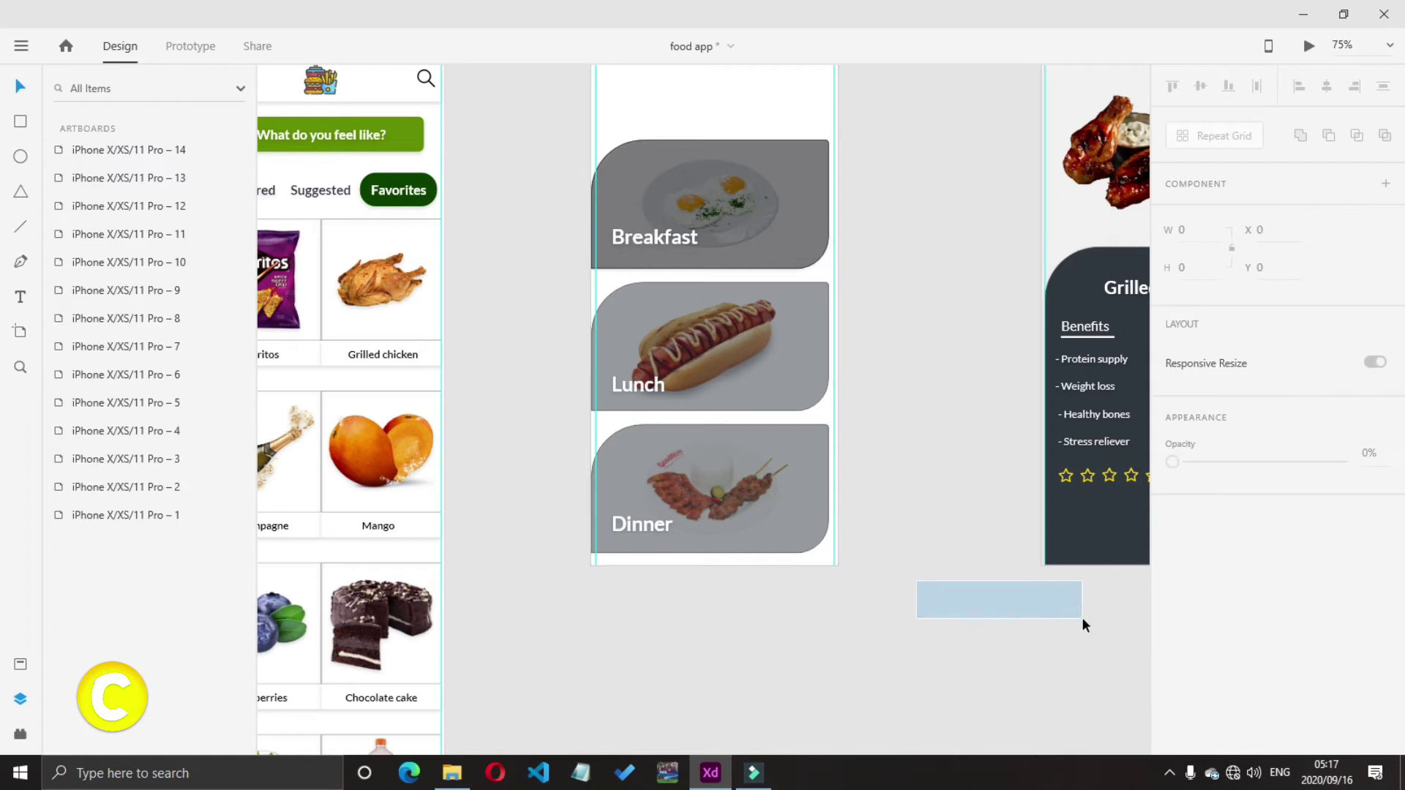
Try placing a copy of only the food logo above the meal tiles, and delete that copy
scroll(647, 234, up, 3)
scroll(647, 234, left, 3)
click(503, 256)
double_click(500, 258)
drag(500, 259, 894, 262)
click(894, 270)
click(893, 264)
click(671, 185)
scroll(671, 185, left, 5)
key(ctrl+minus)
key(ctrl+minus)
drag(308, 412, 930, 321)
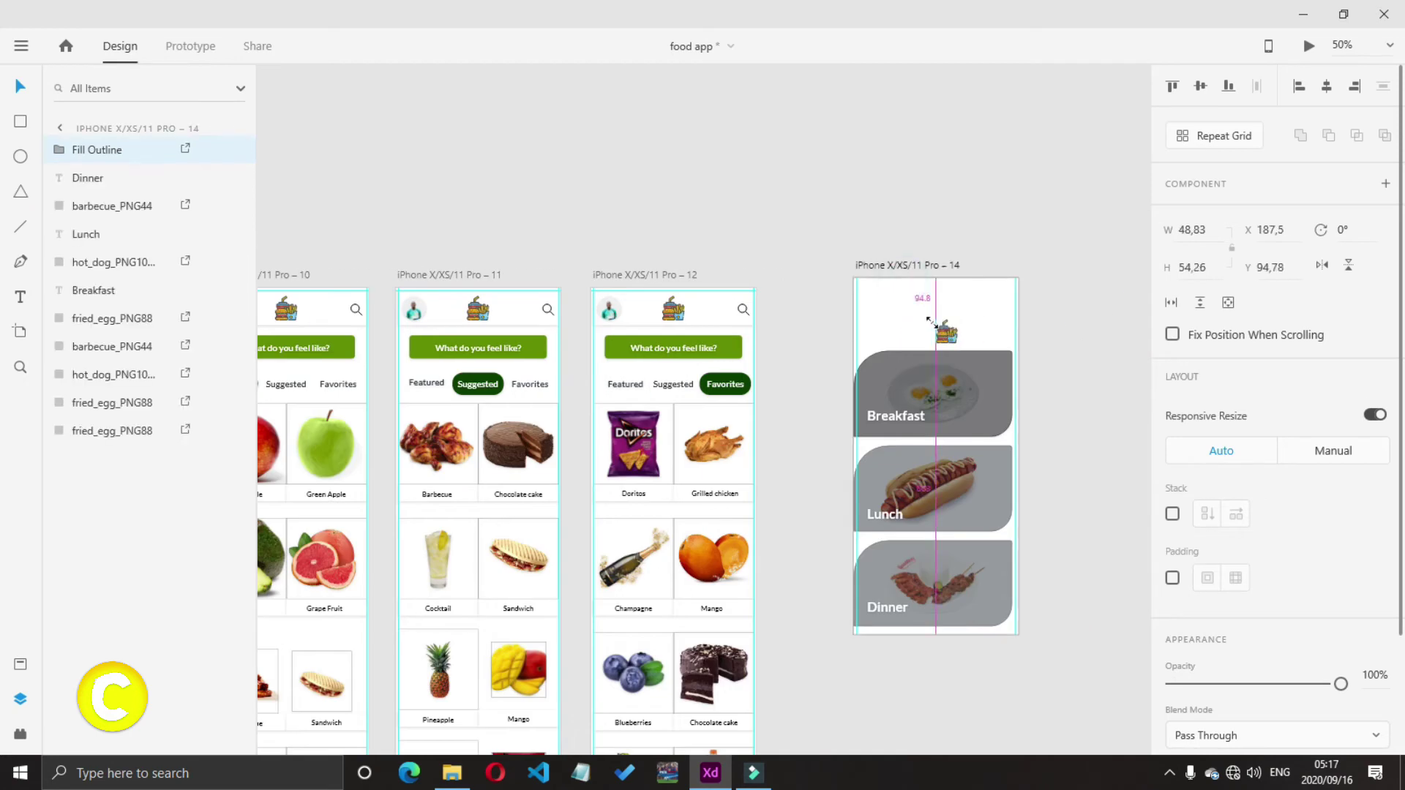
click(1047, 384)
scroll(1046, 384, right, 3)
click(1025, 480)
scroll(357, 229, left, 3)
click(358, 229)
click(917, 315)
key(Delete)
Copy the header group from artboard iPhone X/XS/11 Pro – 12 and paste it at the top of the meal tiles artboard
click(708, 315)
key(ctrl+c)
click(884, 264)
key(ctrl+v)
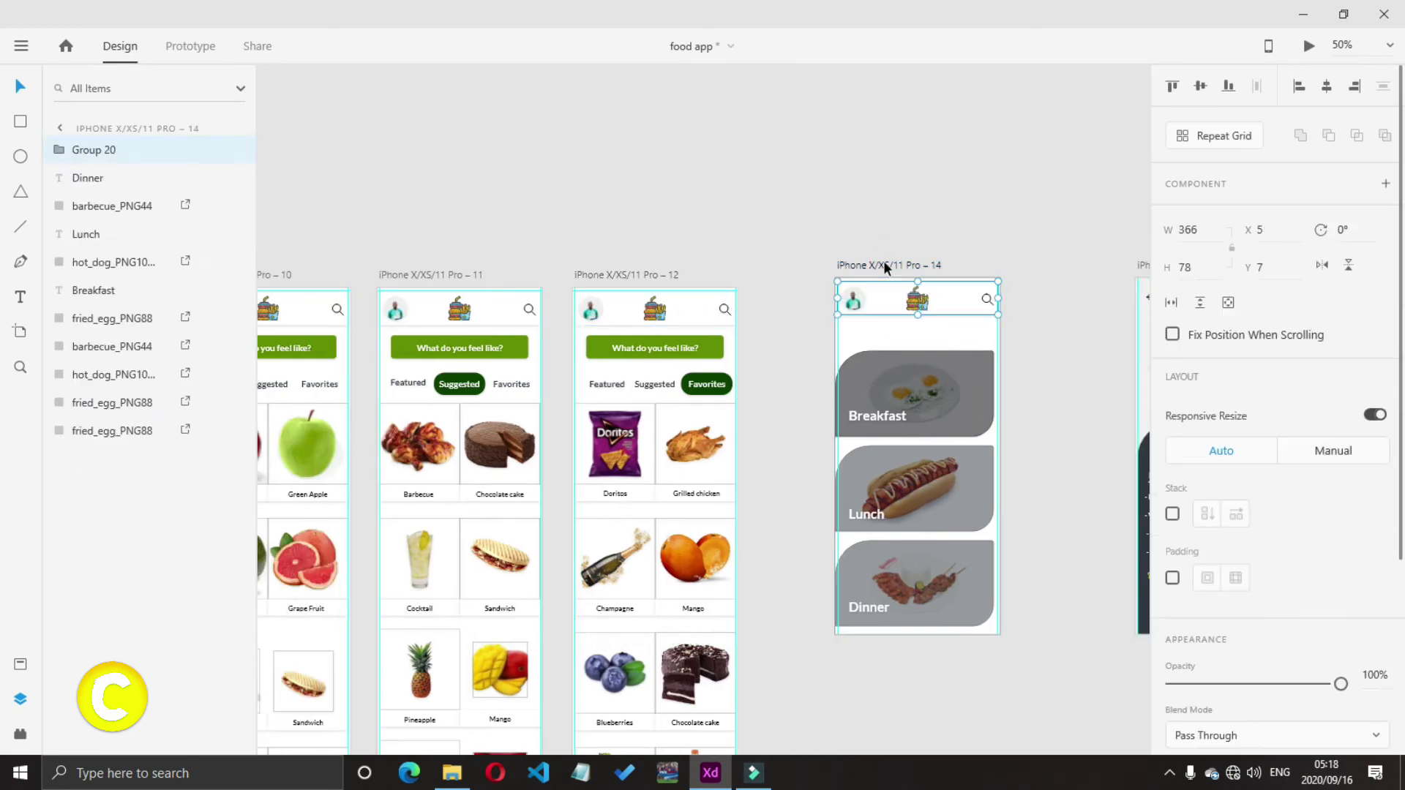
Remove the search icon from the pasted header and move the food logo to the header's right end in its place
double_click(988, 301)
key(Delete)
drag(920, 301, 979, 302)
click(1032, 297)
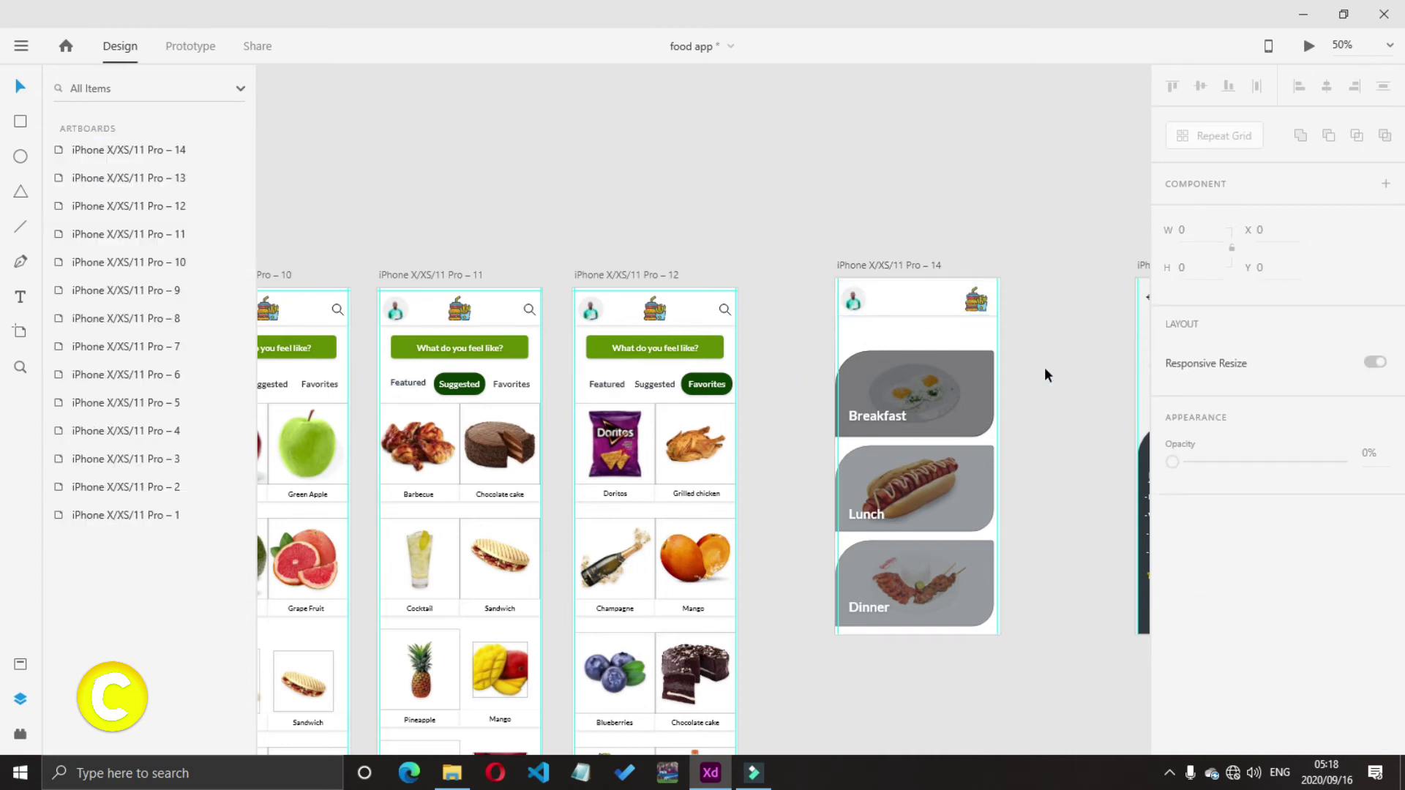
Try lining up the ungrouped Breakfast tile with the artboard's margin guides
scroll(1044, 367, up, 2)
click(973, 357)
click(748, 411)
drag(747, 387, 751, 387)
click(1049, 406)
click(781, 338)
click(1049, 406)
key(ctrl+z)
drag(1049, 404, 726, 349)
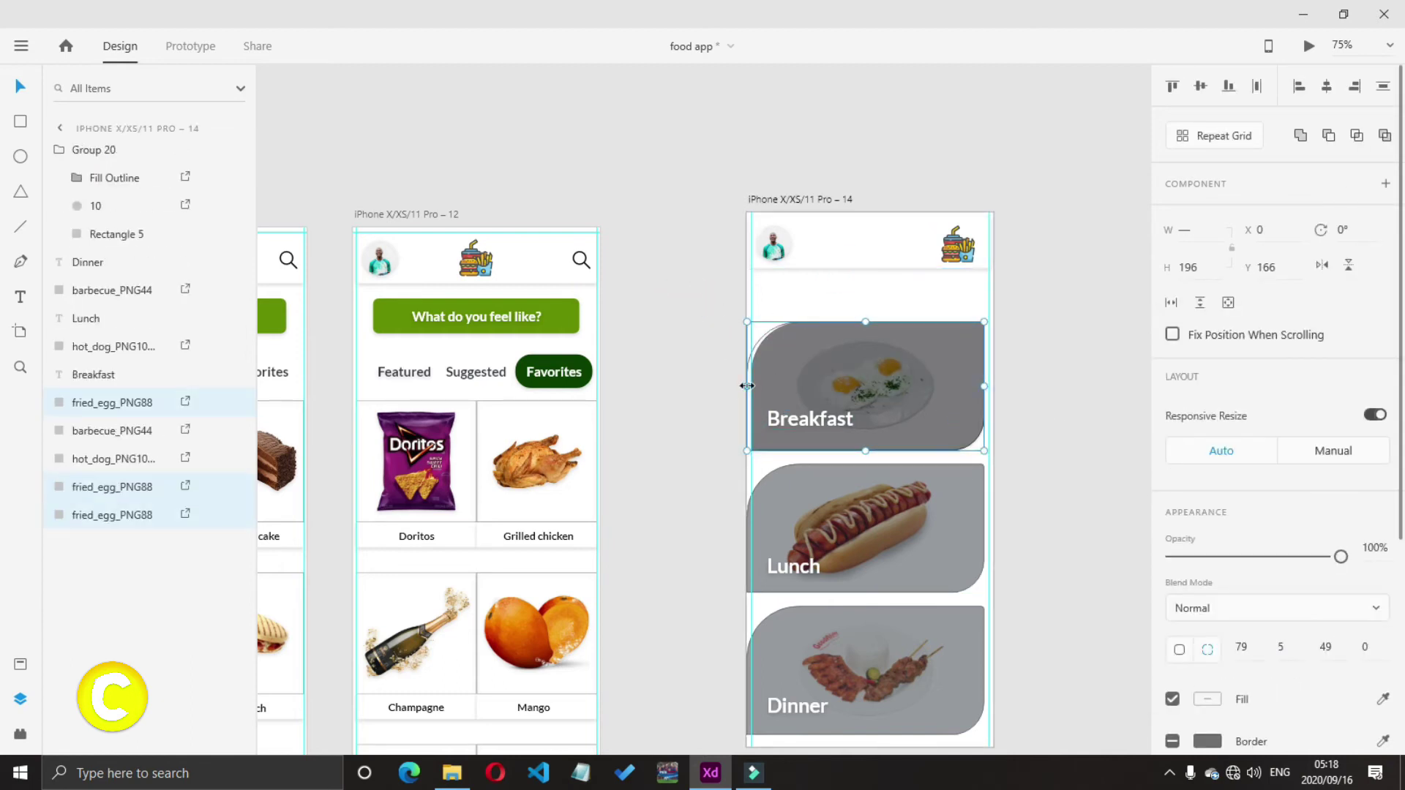
double_click(789, 401)
key(ctrl+z)
key(ctrl+z)
click(1050, 439)
click(960, 505)
click(946, 349)
click(1089, 412)
Group the Breakfast tile's pictures and label, and shift the group slightly right onto the margin guides
drag(1090, 412, 718, 347)
drag(925, 434, 1011, 458)
key(ctrl+z)
key(ctrl+g)
drag(931, 401, 936, 401)
Group the Lunch tile and the Dinner tile each with its label, and shift both groups into line with the Breakfast tile
click(1065, 566)
drag(1072, 564, 705, 508)
key(ctrl+g)
drag(1063, 741, 721, 659)
key(ctrl+g)
drag(949, 547, 954, 546)
drag(1091, 625, 1067, 749)
drag(916, 632, 919, 632)
click(1061, 548)
Try saved swatches such as #303740 and #83A603 as the meal tiles artboard's fill, and settle on the light grey
click(805, 146)
click(1207, 600)
click(1017, 696)
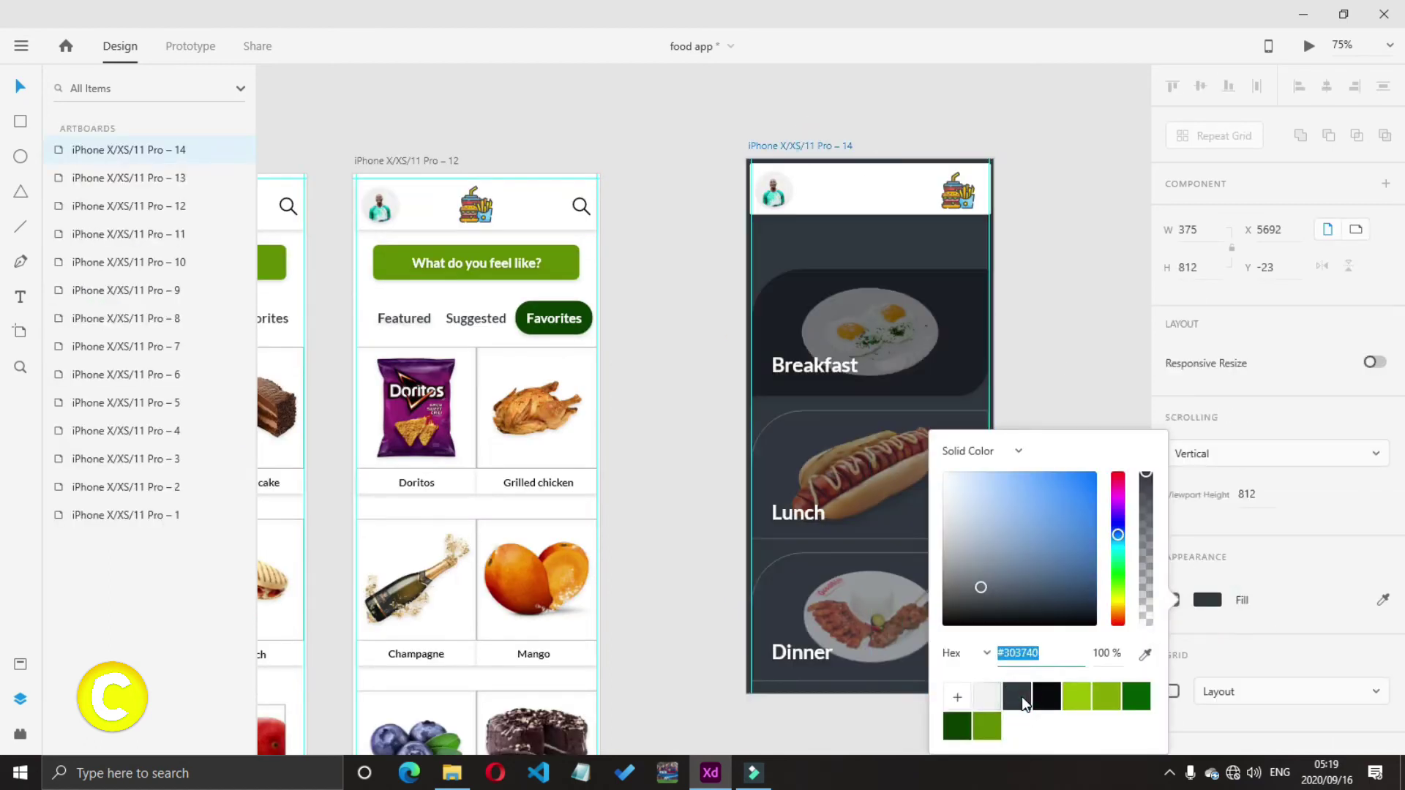
click(1048, 696)
click(1077, 697)
click(1106, 696)
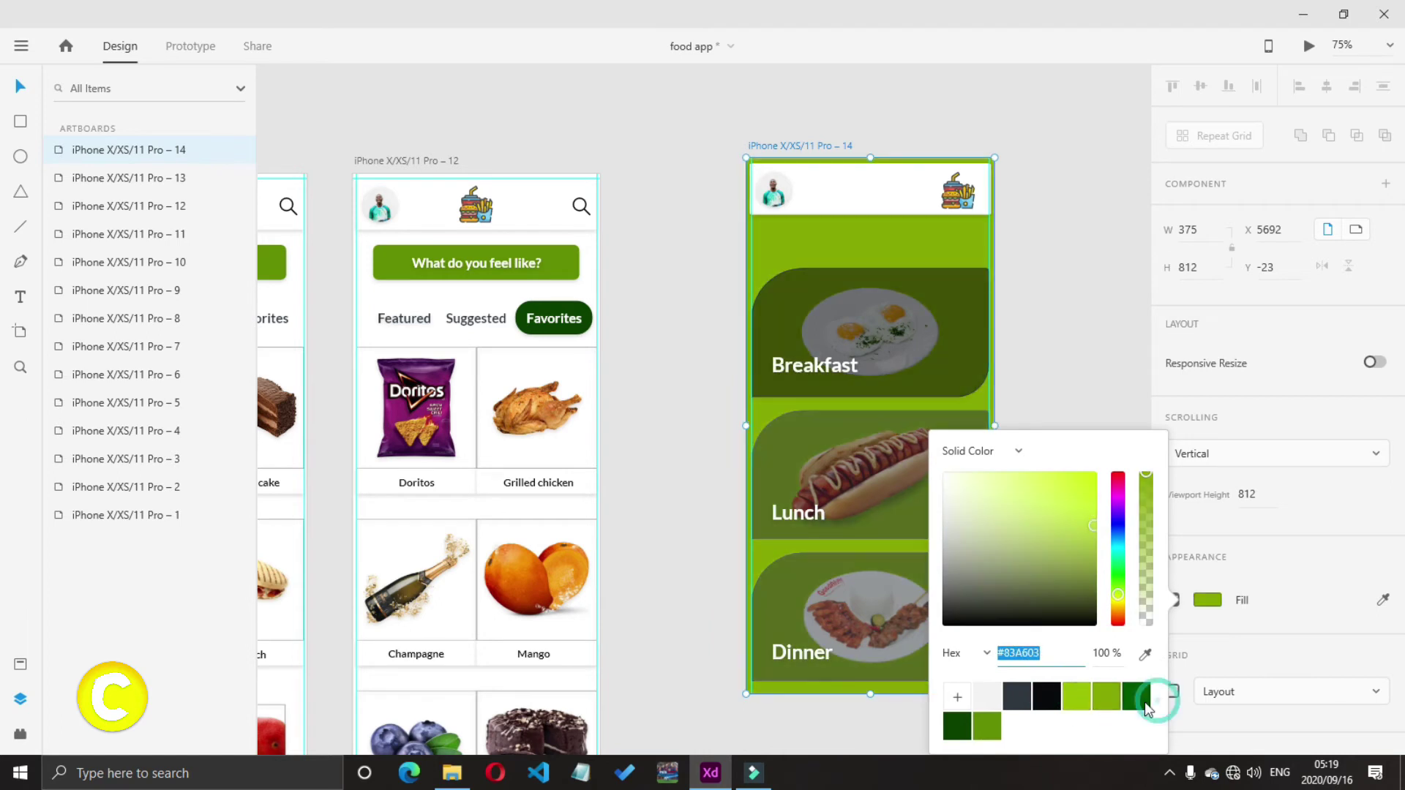
click(1136, 696)
click(969, 723)
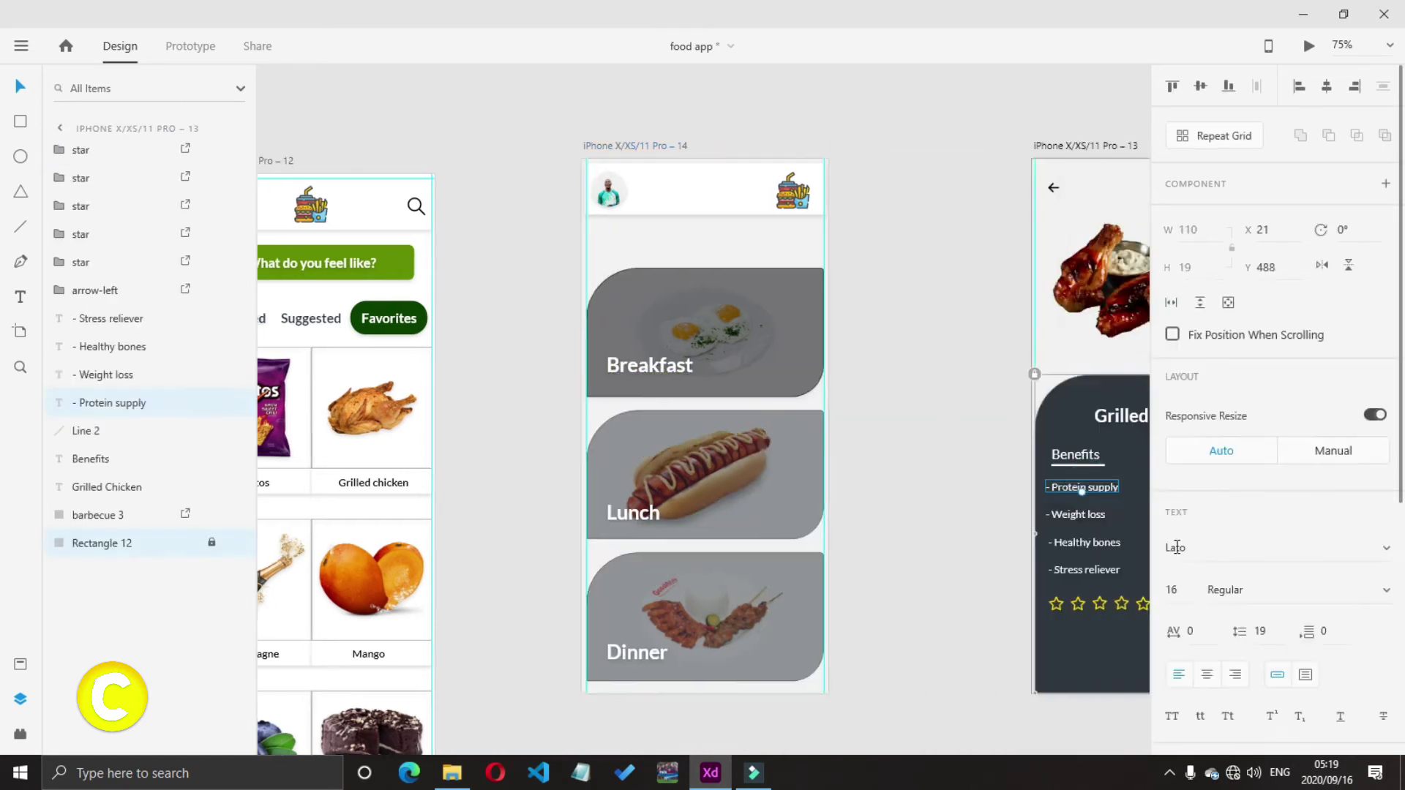
Switch the document to Prototype mode and bring the artboards from the green splash screen to Grilled Chicken into view
scroll(780, 363, down, 1)
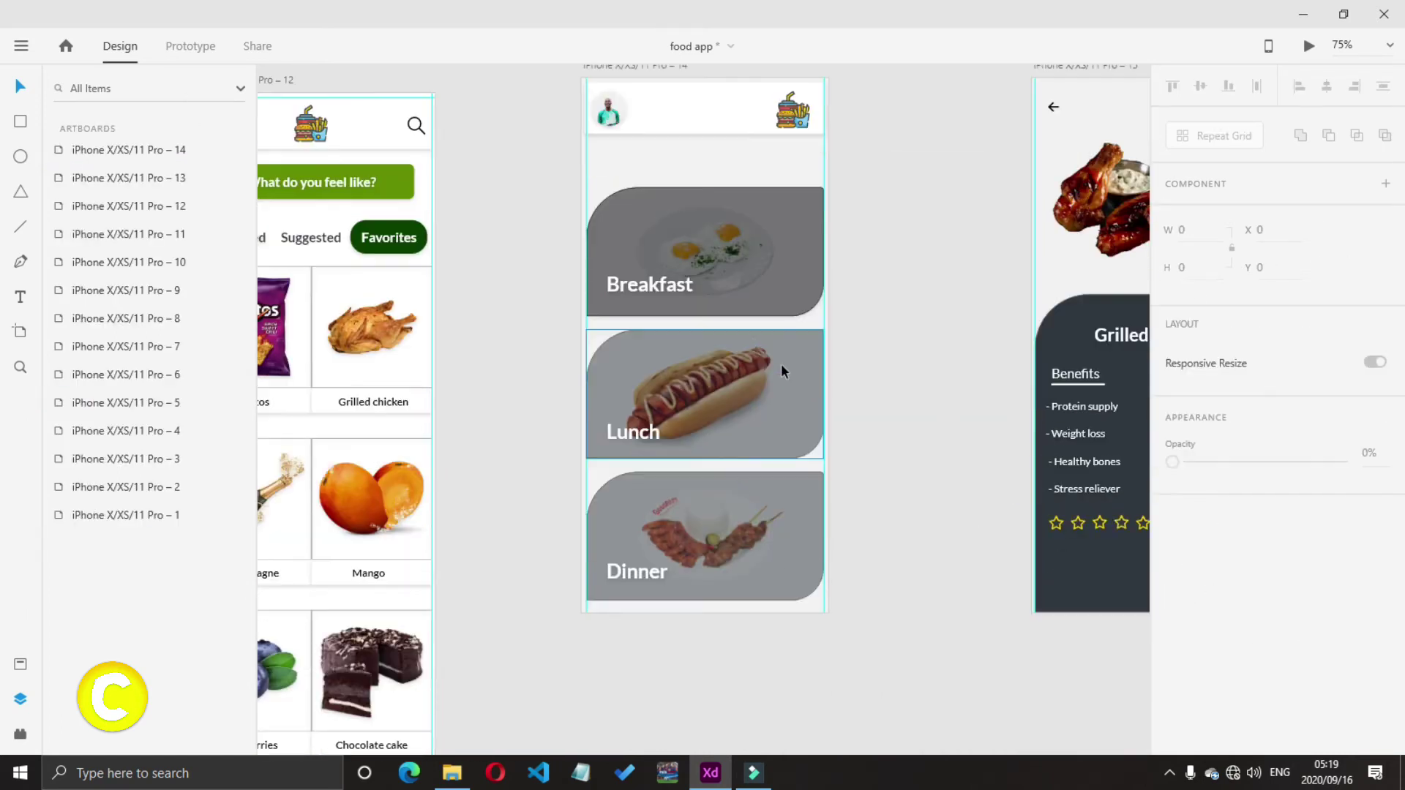
scroll(780, 363, right, 1)
scroll(312, 82, left, 6)
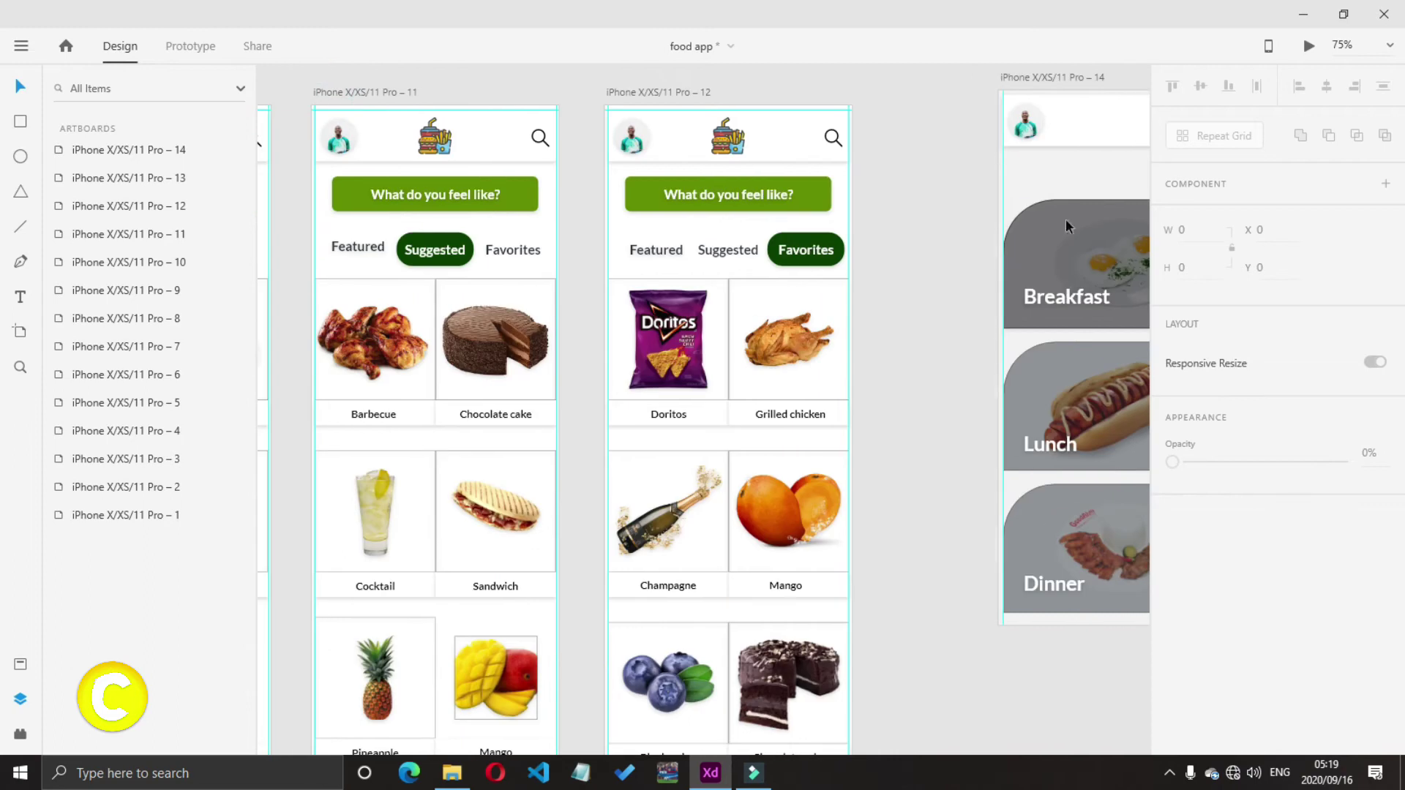
click(1065, 223)
key(ctrl+Tab)
scroll(406, 122, right, 5)
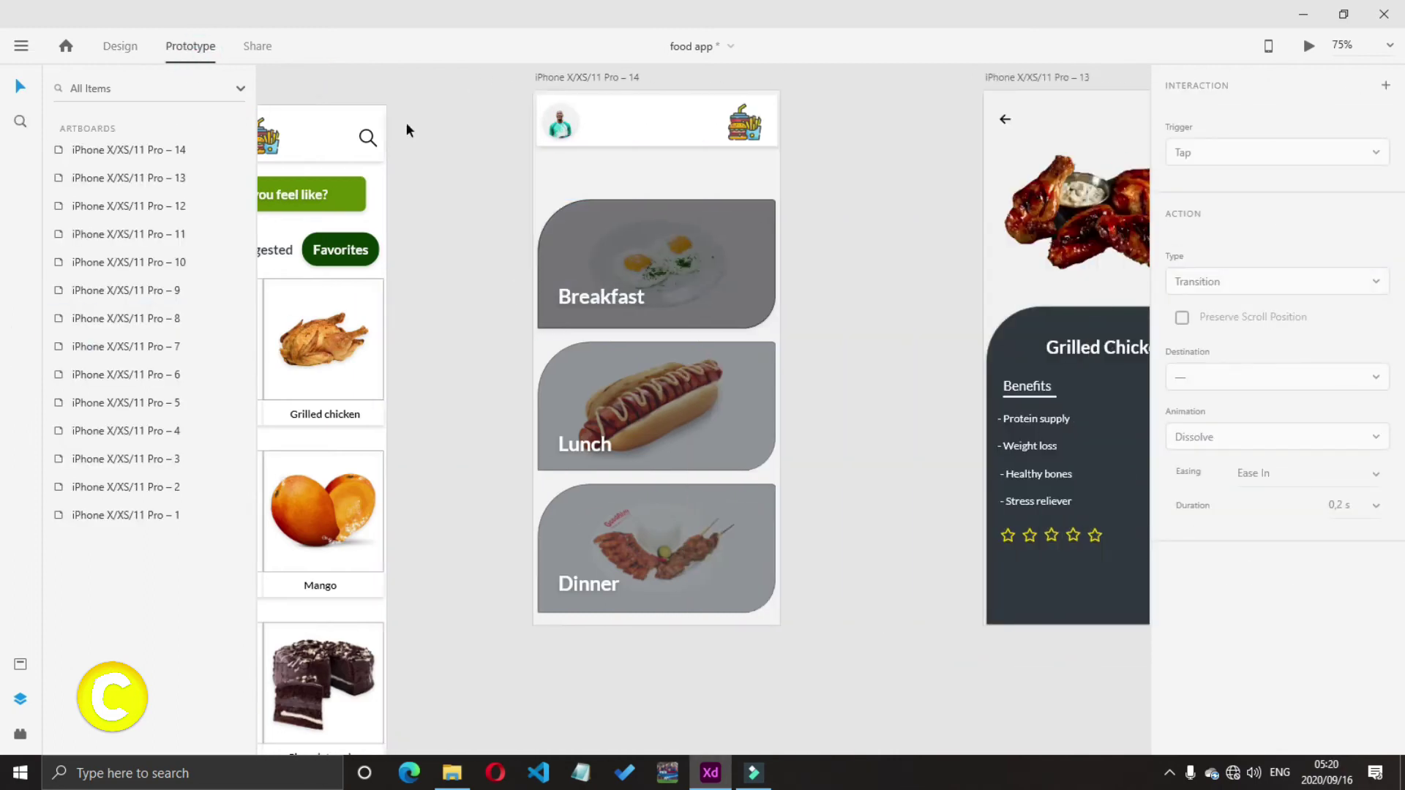
scroll(406, 123, left, 6)
scroll(778, 674, down, 2)
click(282, 461)
click(1016, 628)
drag(1116, 644, 1275, 652)
key(ctrl+minus)
key(ctrl+minus)
drag(329, 156, 234, 157)
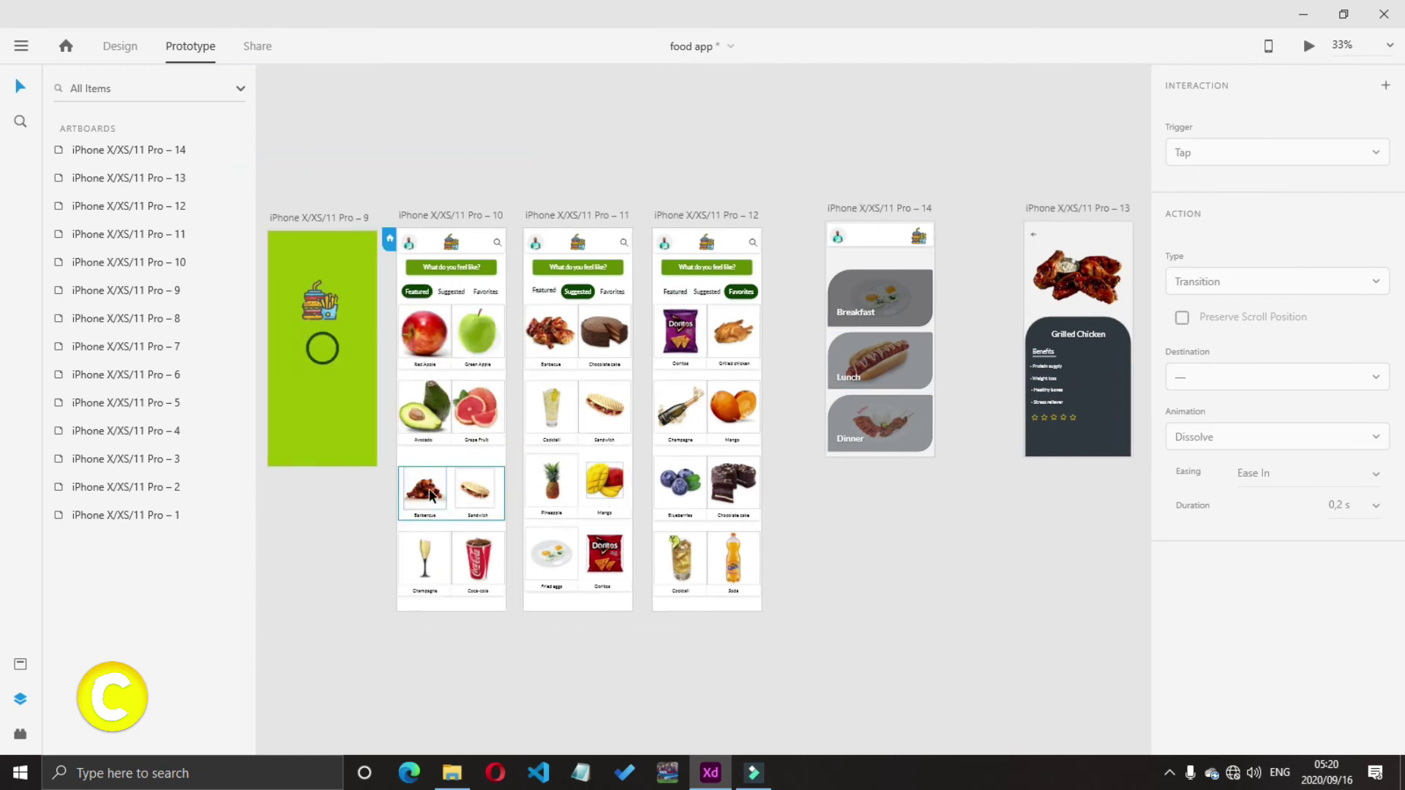
Change the Grilled Chicken heading on the dark details card to "Barbecue" in Design mode
key(ctrl+Tab)
double_click(1077, 334)
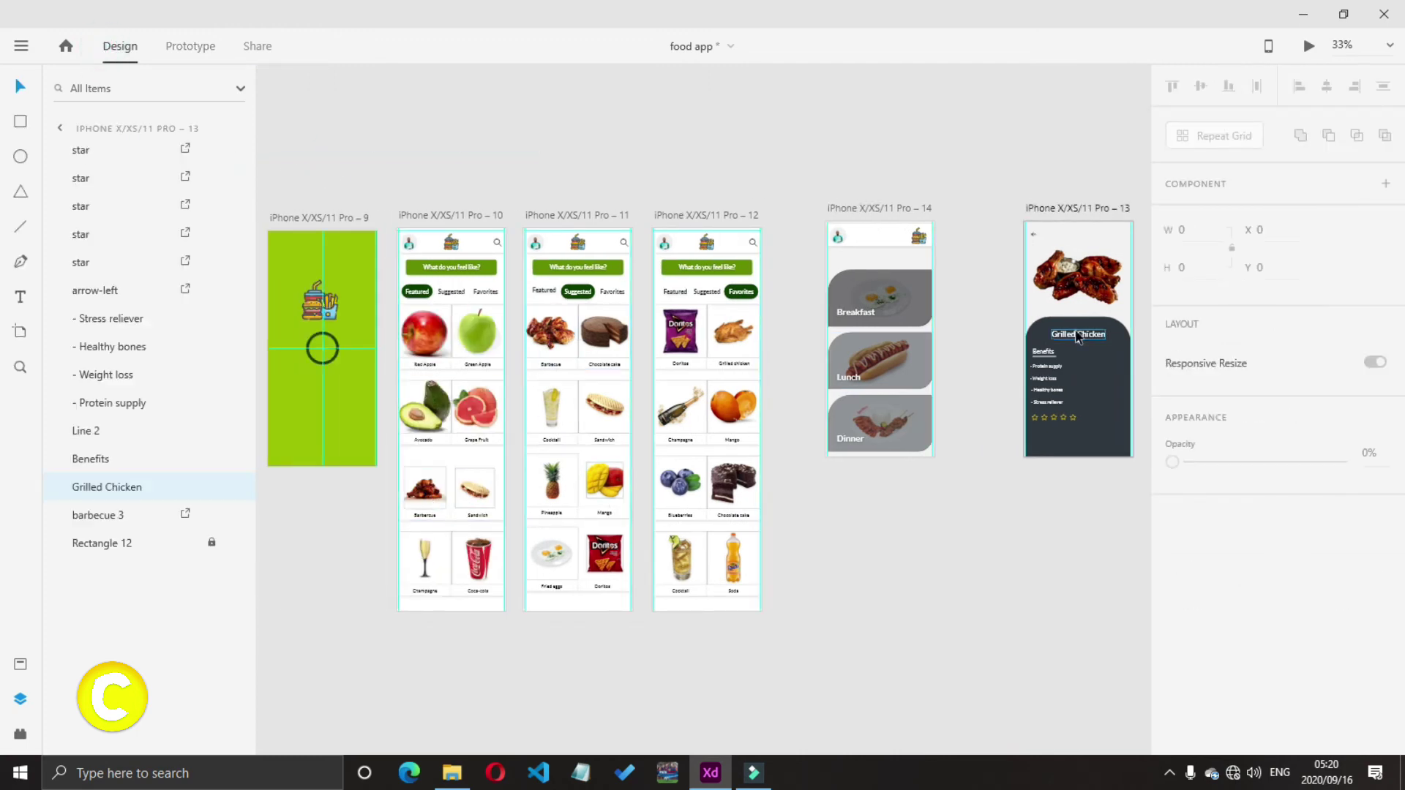
text(Barbercu)
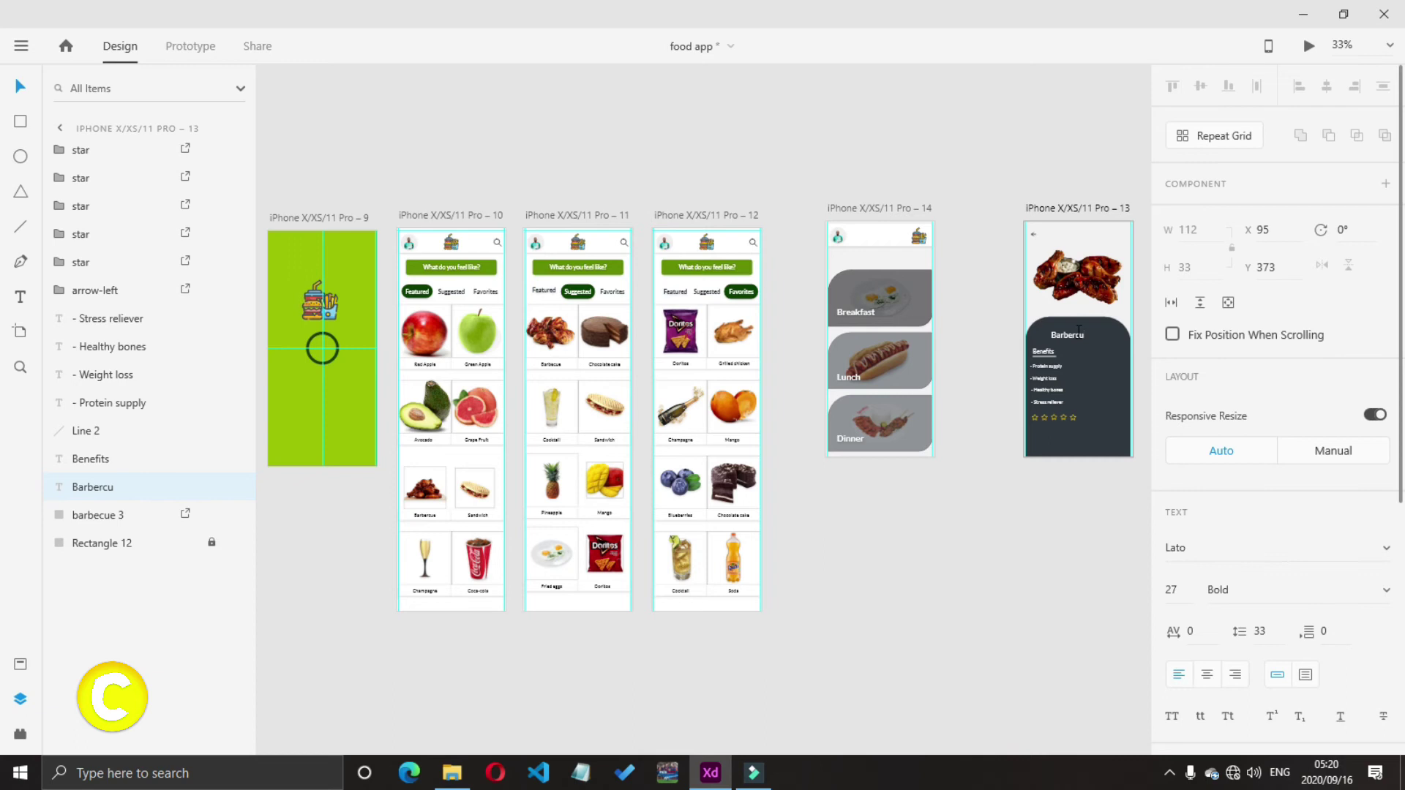
key(ctrl+plus)
scroll(1120, 442, right, 3)
double_click(1017, 295)
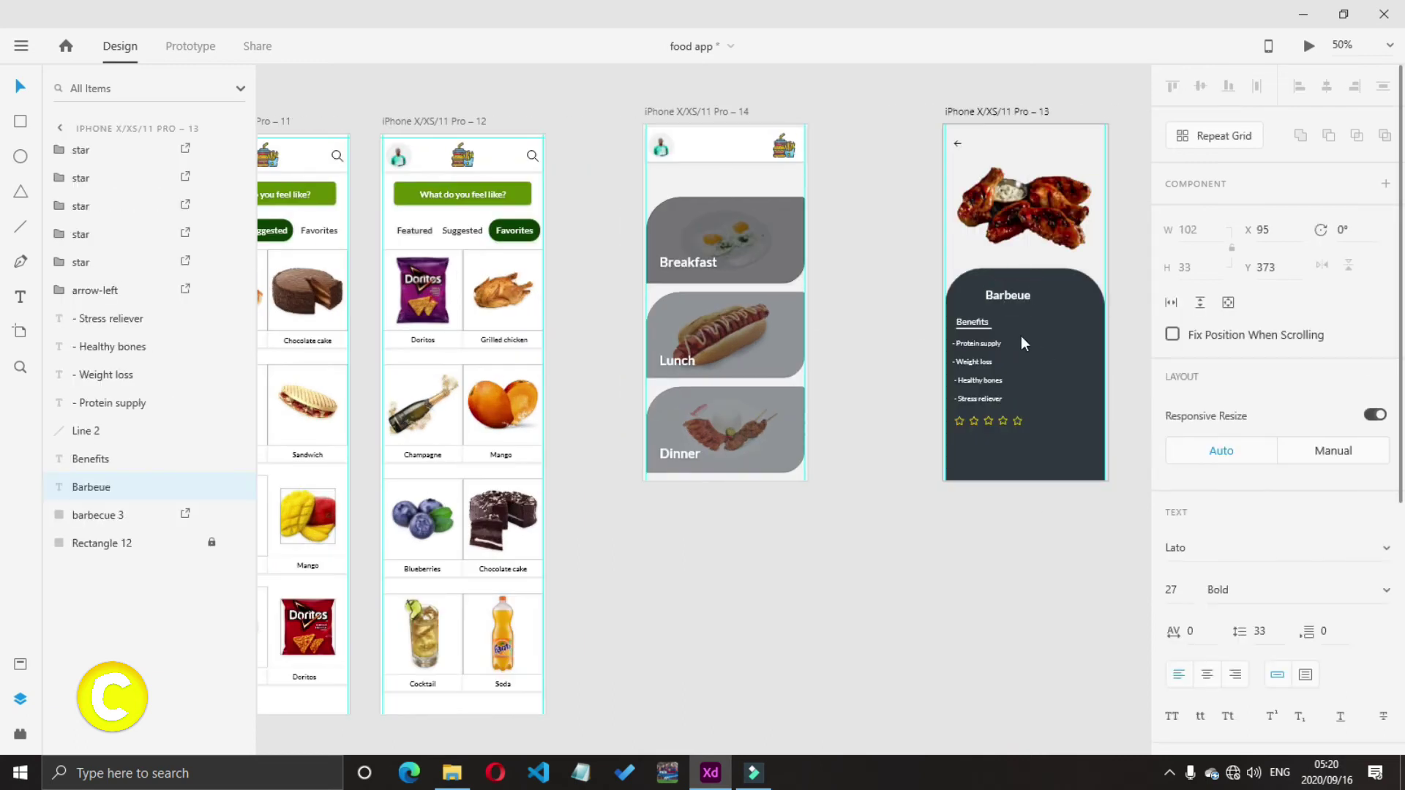
double_click(1018, 296)
text(Barbecue)
click(865, 628)
Bring the barbecue image from File Explorer into the Barbecue picture frame on the Suggested artboard
drag(777, 606, 195, 542)
click(452, 773)
drag(844, 161, 605, 257)
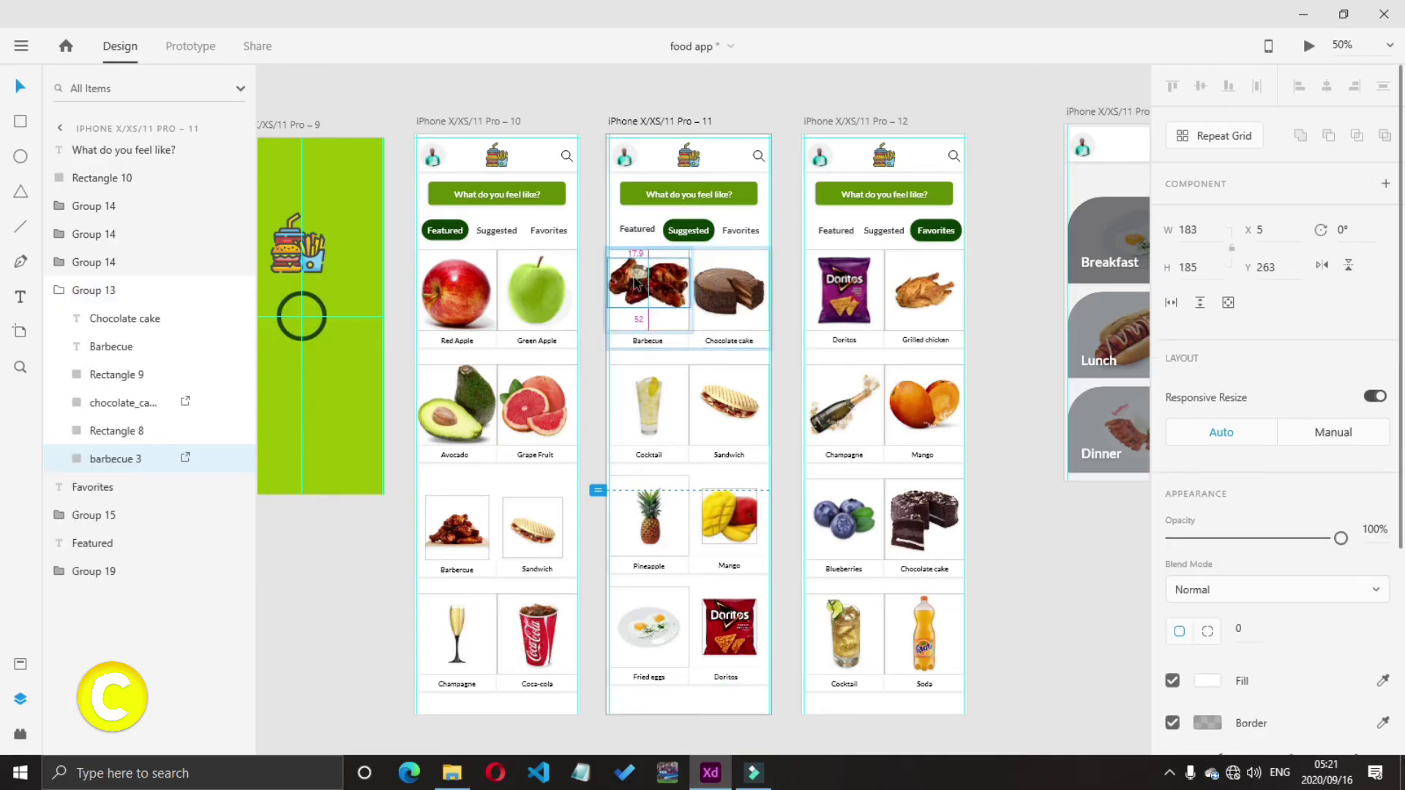
click(1014, 500)
Examine the existing prototype connections of the Suggested artboard with its Barbecue and Chocolate cake row selected
scroll(1013, 501, right, 5)
double_click(442, 260)
click(326, 99)
click(190, 46)
click(476, 293)
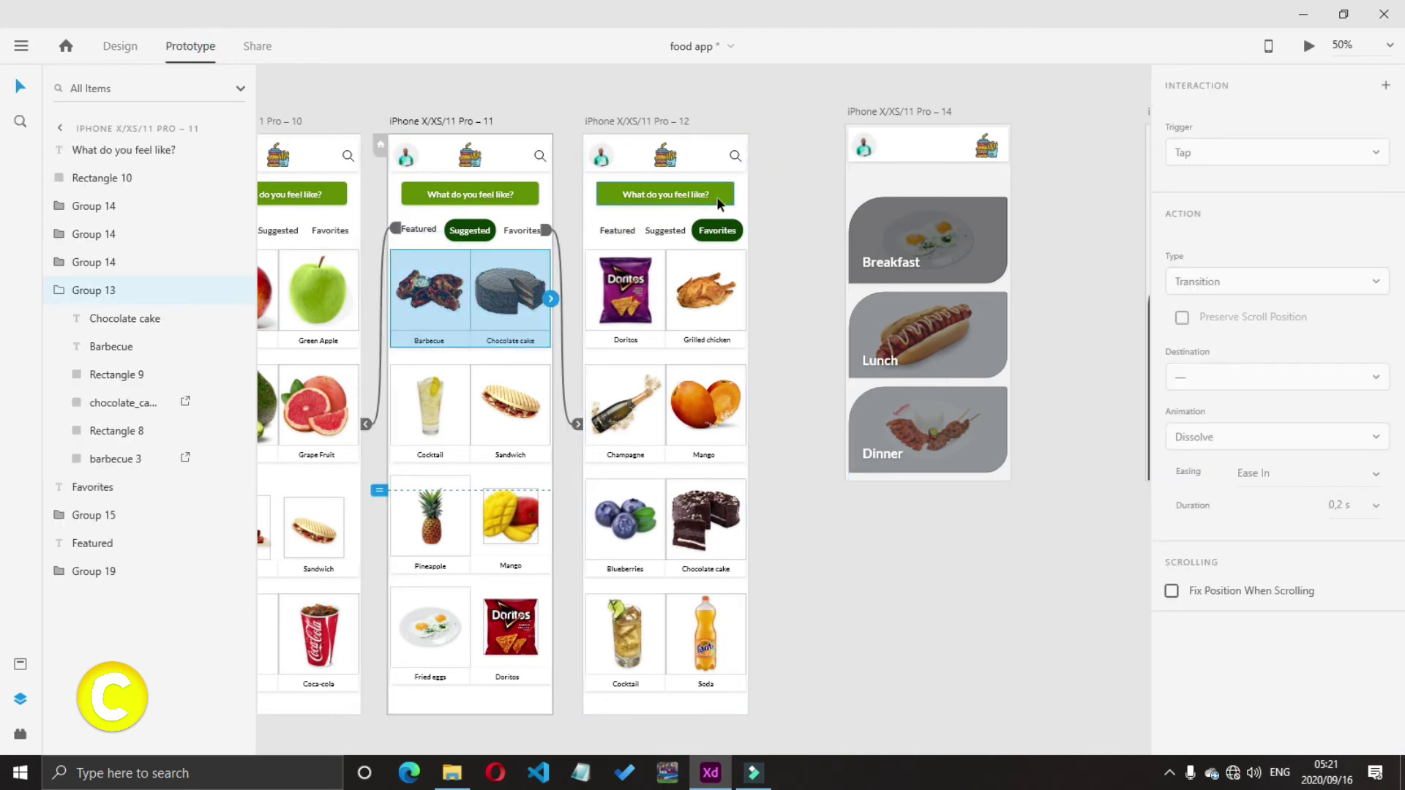
click(799, 173)
Set the timed transition delay to 0.2 s on each loading artboard from iPhone X/XS/11 Pro – 6 to 9
key(ctrl+minus)
scroll(359, 107, left, 4)
click(121, 49)
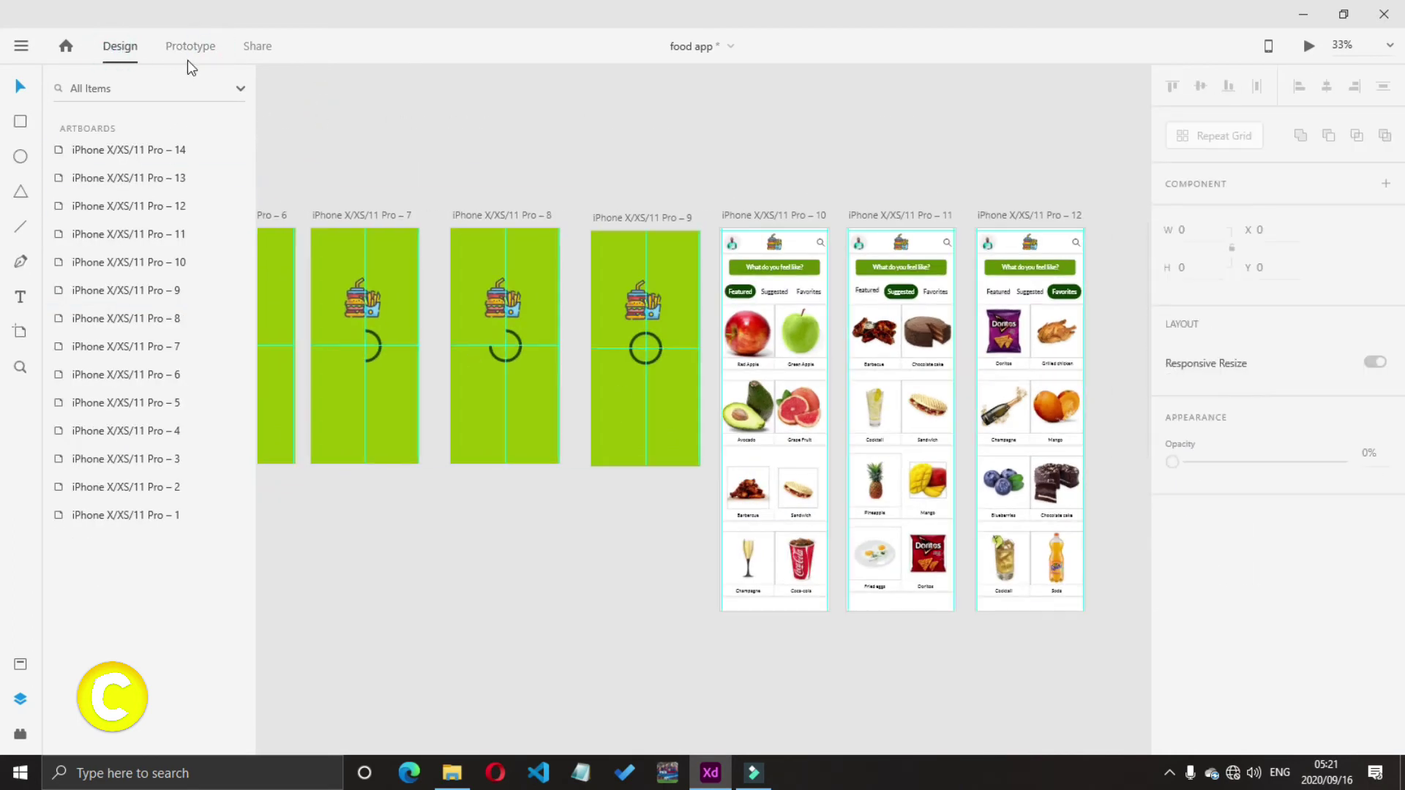
click(190, 45)
click(354, 337)
click(350, 215)
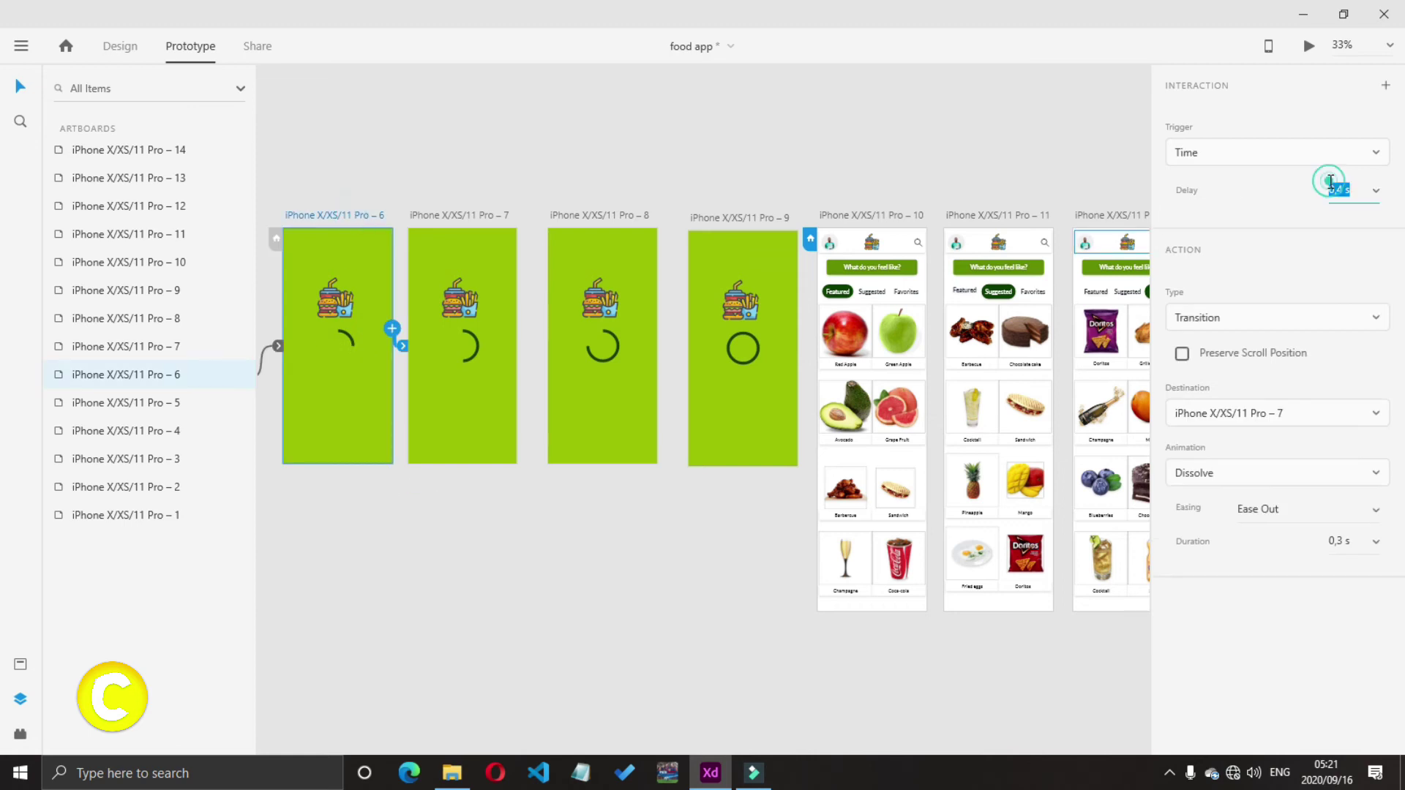
key(Return)
click(459, 215)
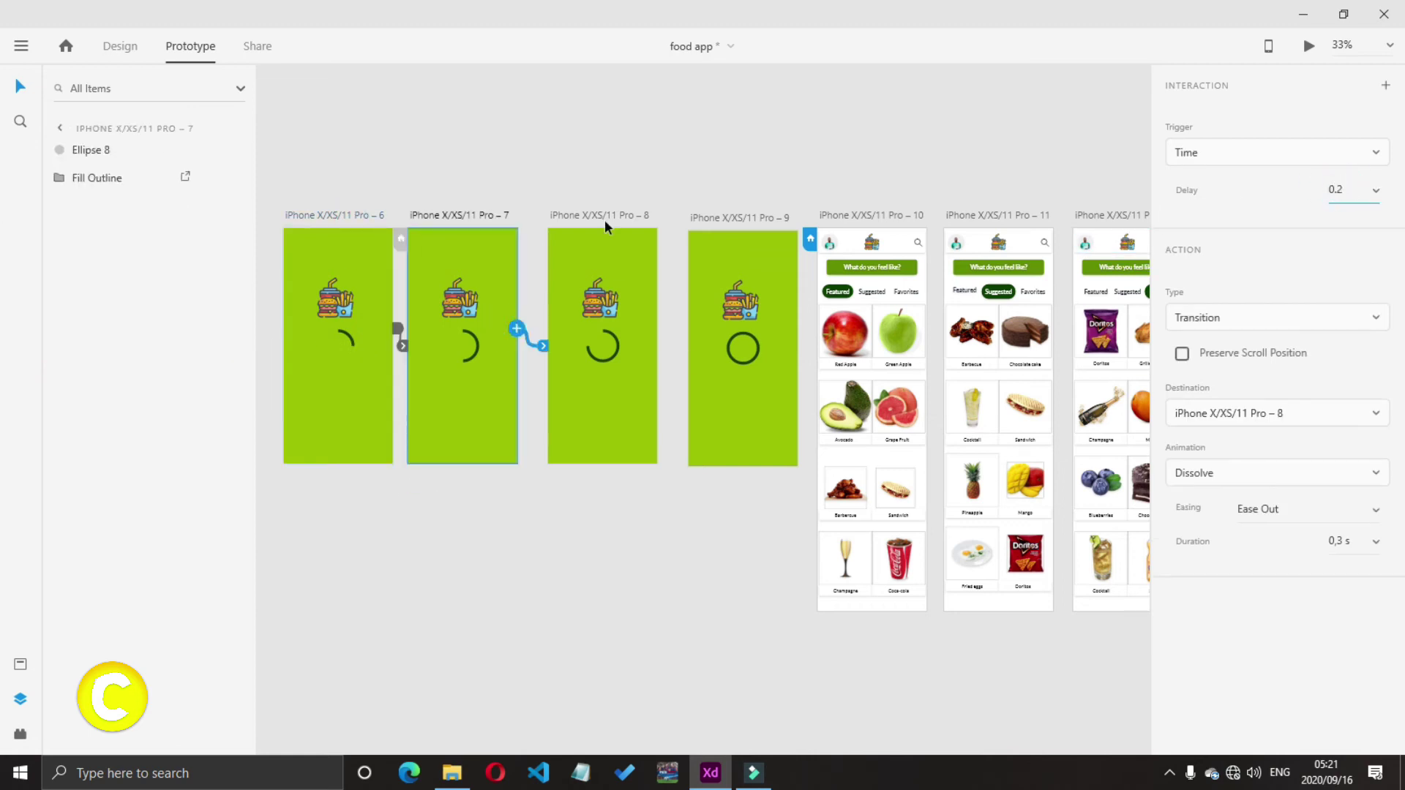
click(605, 228)
click(1345, 185)
click(792, 356)
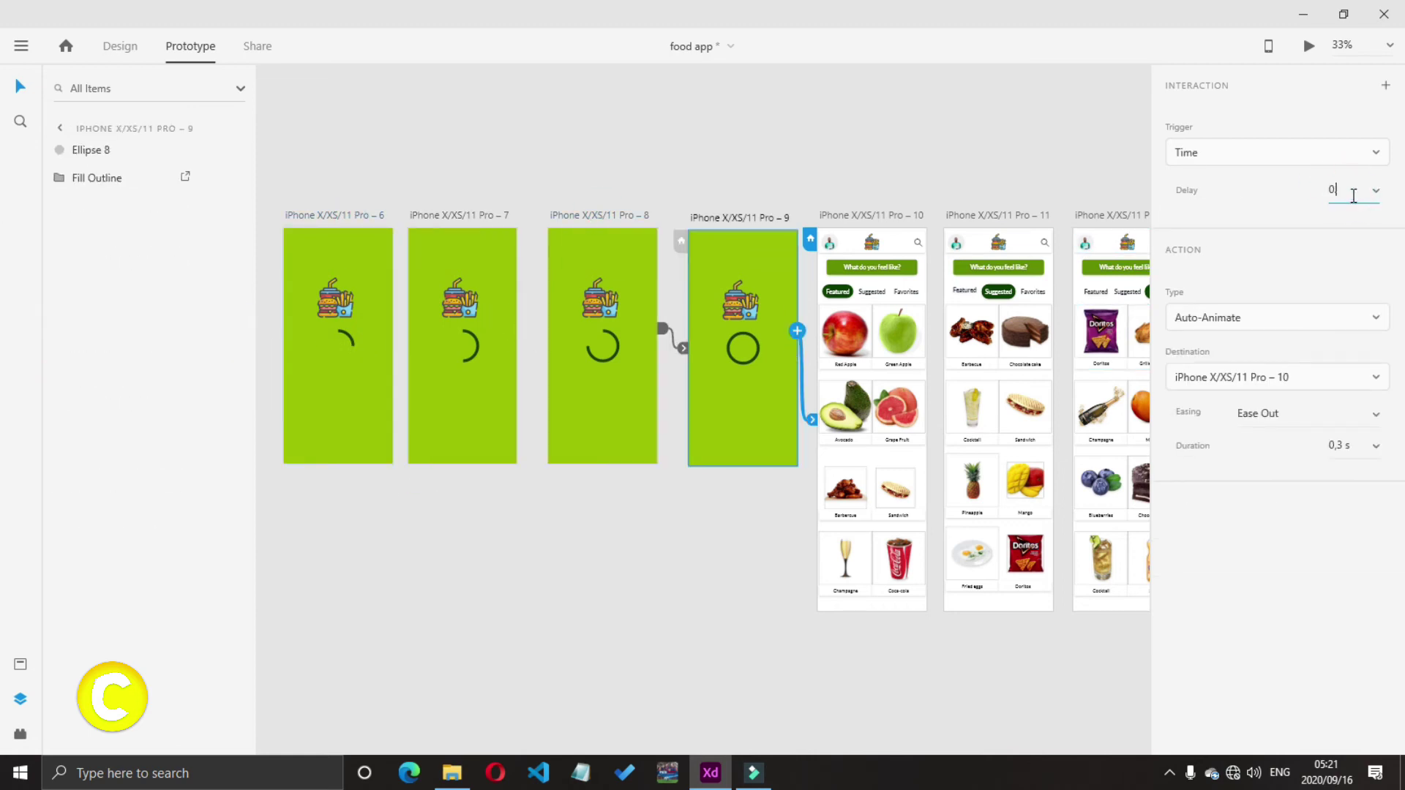
click(1068, 161)
Run the prototype preview twice to check the timing of the loading screens, closing it each time
click(1310, 47)
click(692, 11)
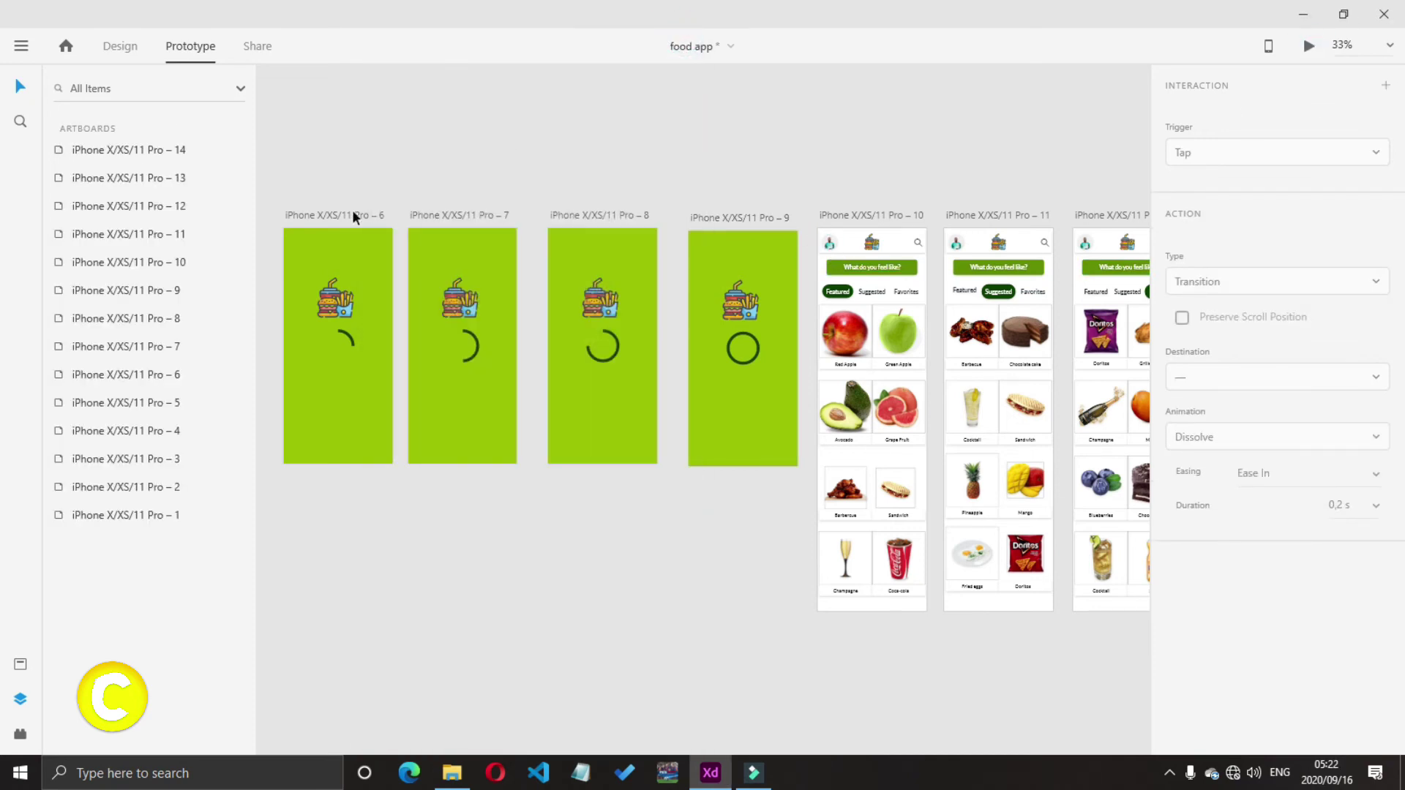
click(1305, 49)
click(690, 13)
Change the "Log In" button label on iPhone X/XS/11 Pro – 3 to "Login", matching the login screens' buttons
scroll(436, 239, left, 7)
click(120, 46)
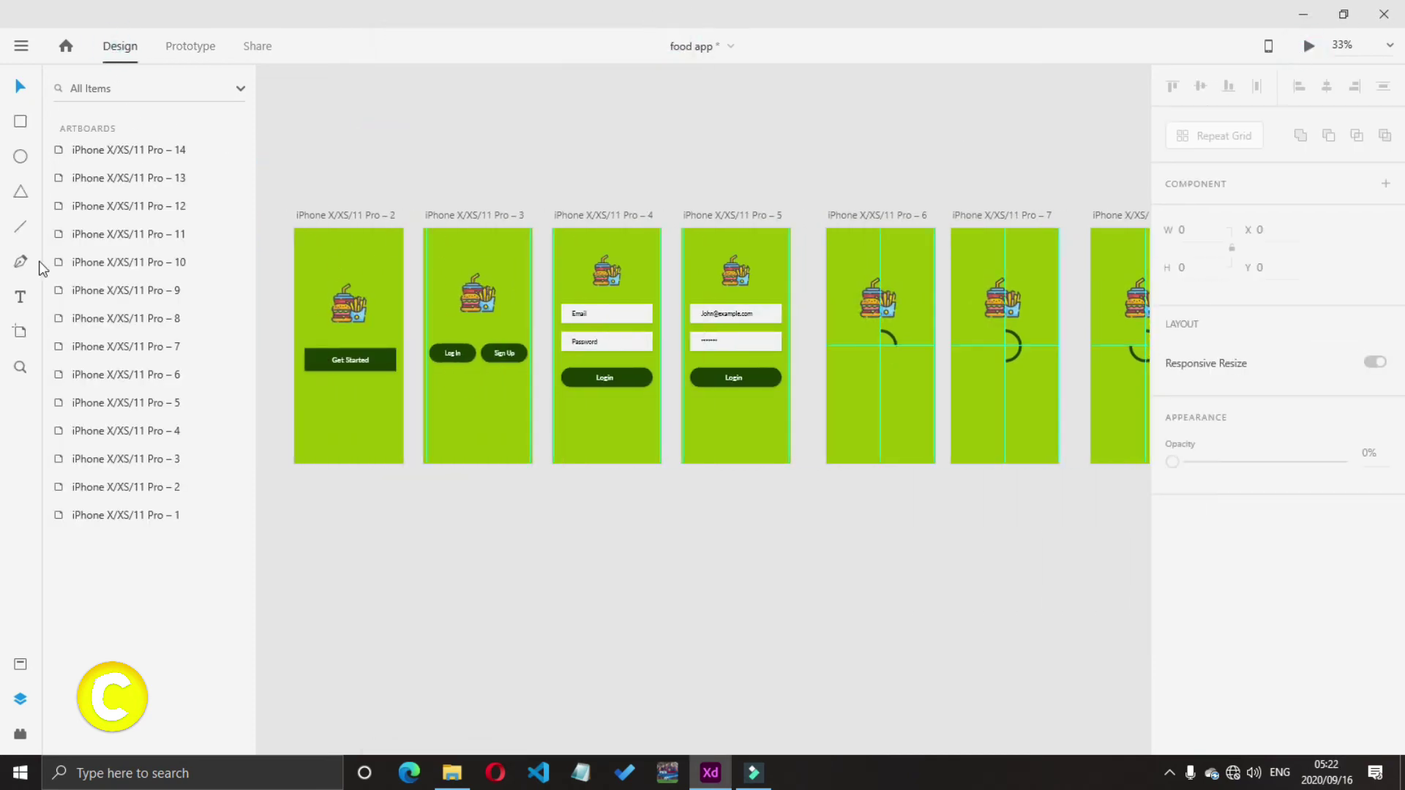
double_click(451, 353)
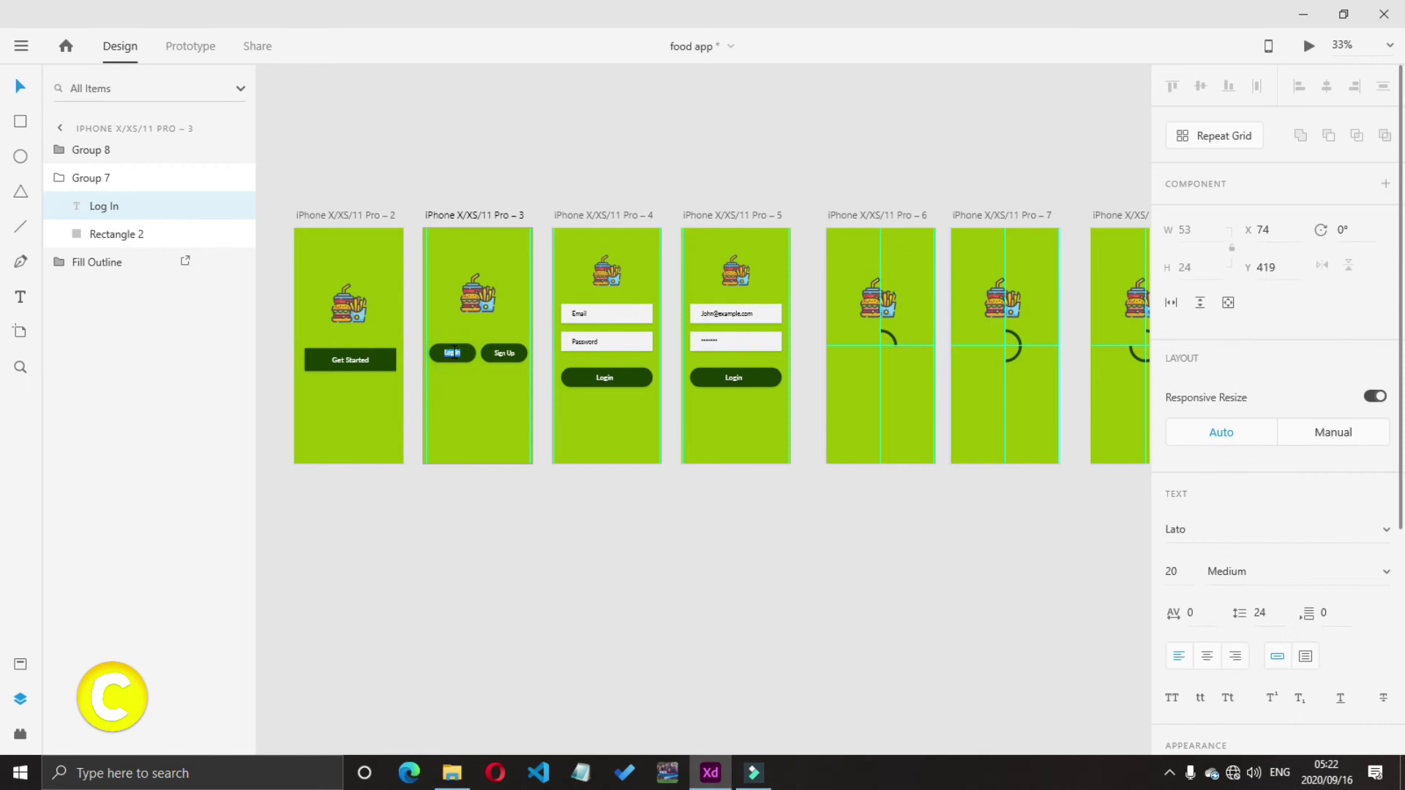
key(Escape)
key(ctrl+plus)
key(ctrl+plus)
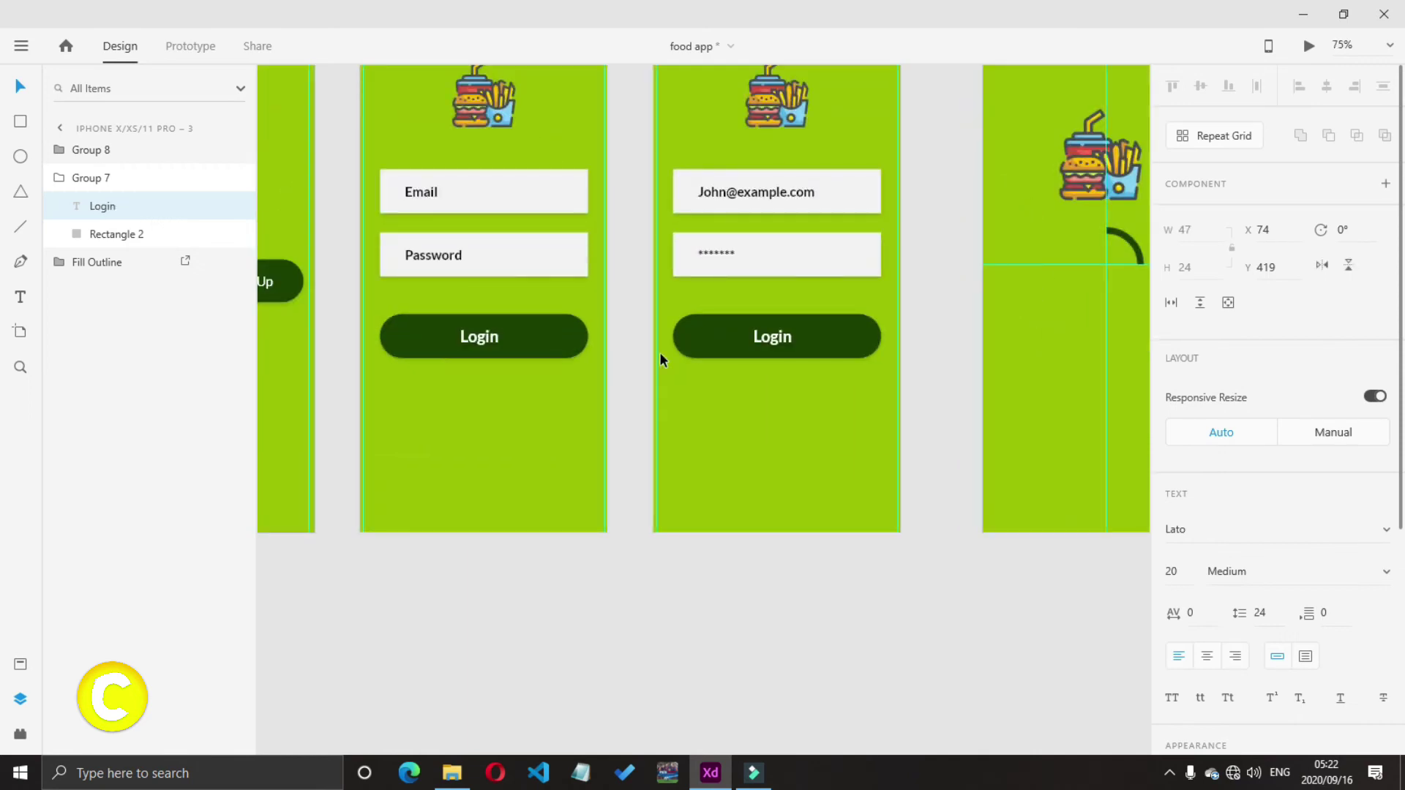
key(Escape)
key(ctrl+minus)
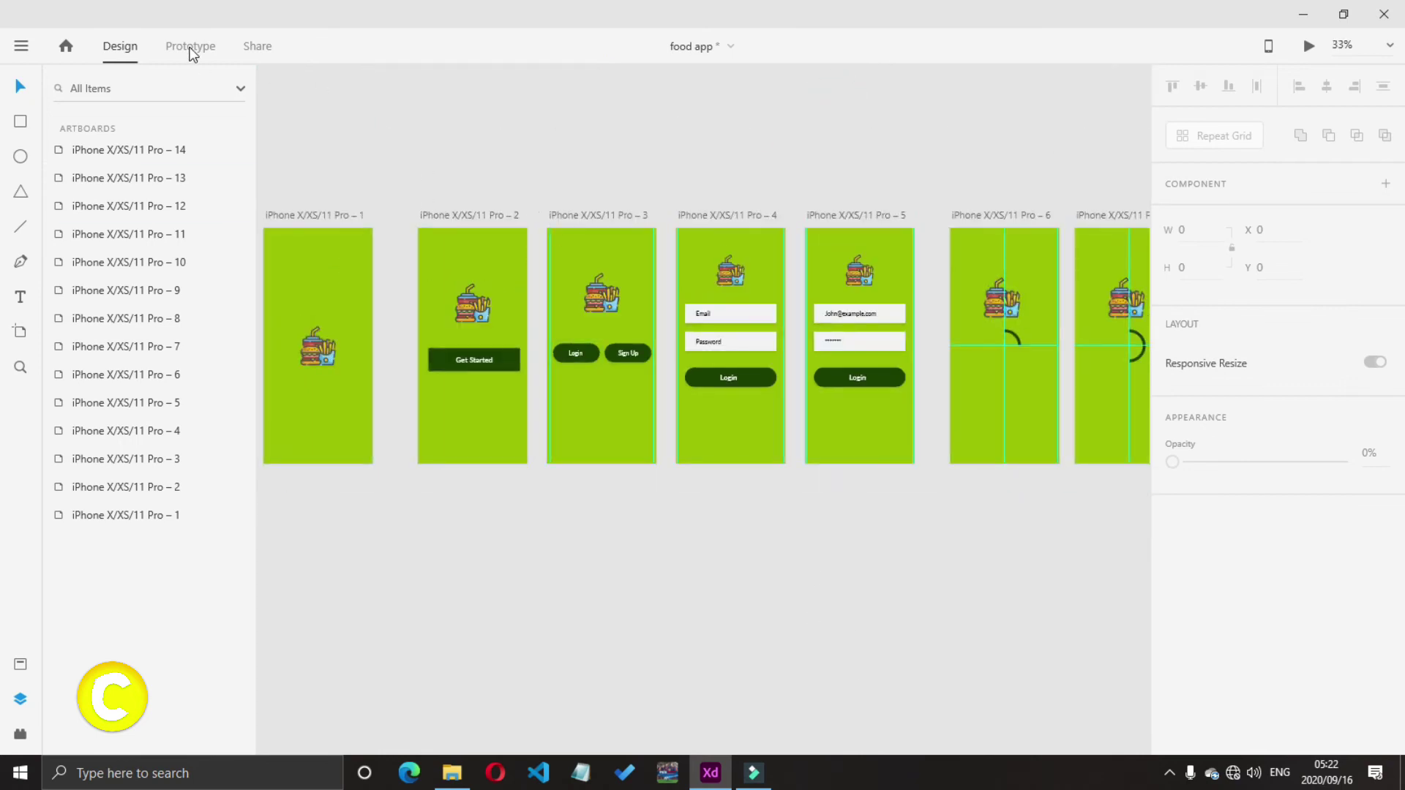
Preview the prototype through the login screens and look over the whole Featured food list
click(191, 46)
click(1309, 46)
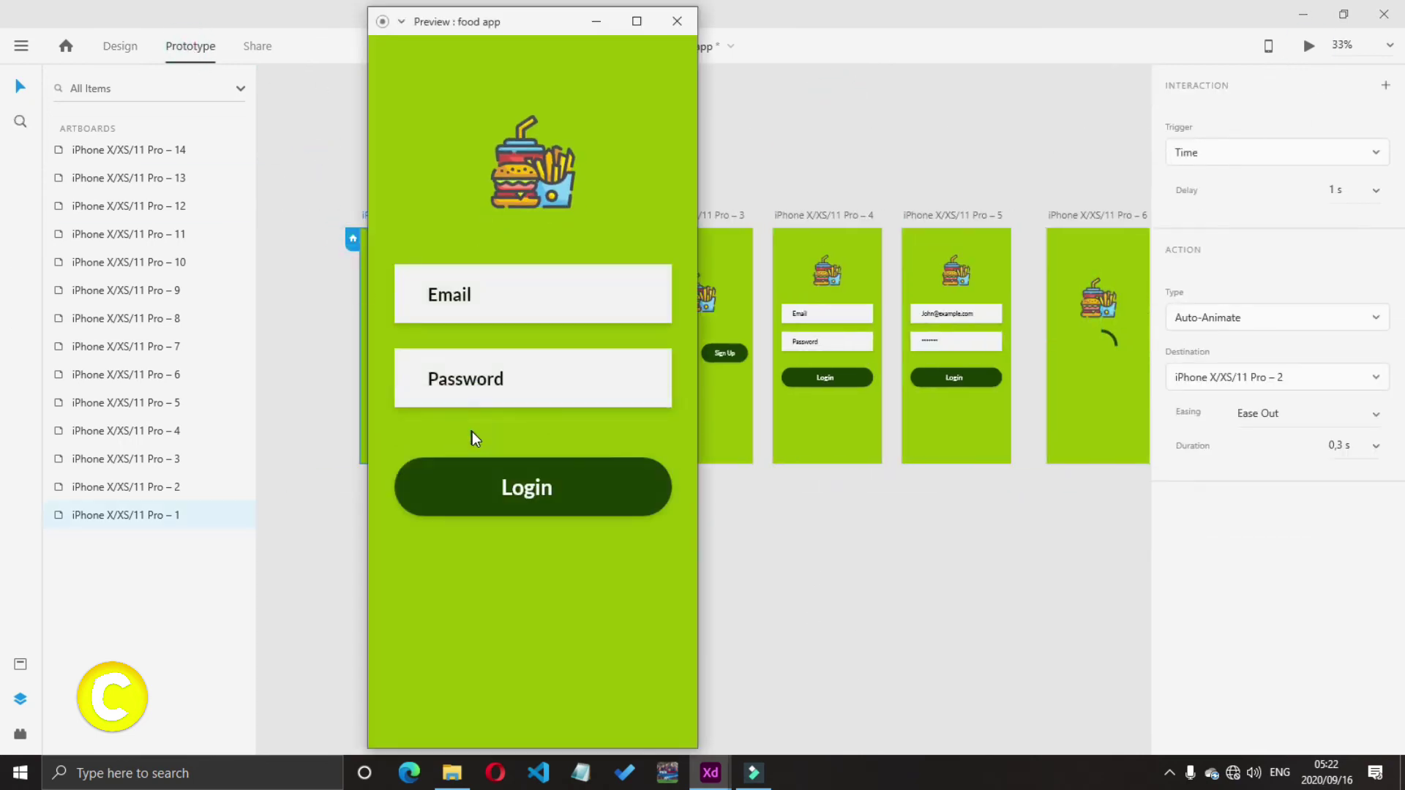
scroll(513, 502, down, 4)
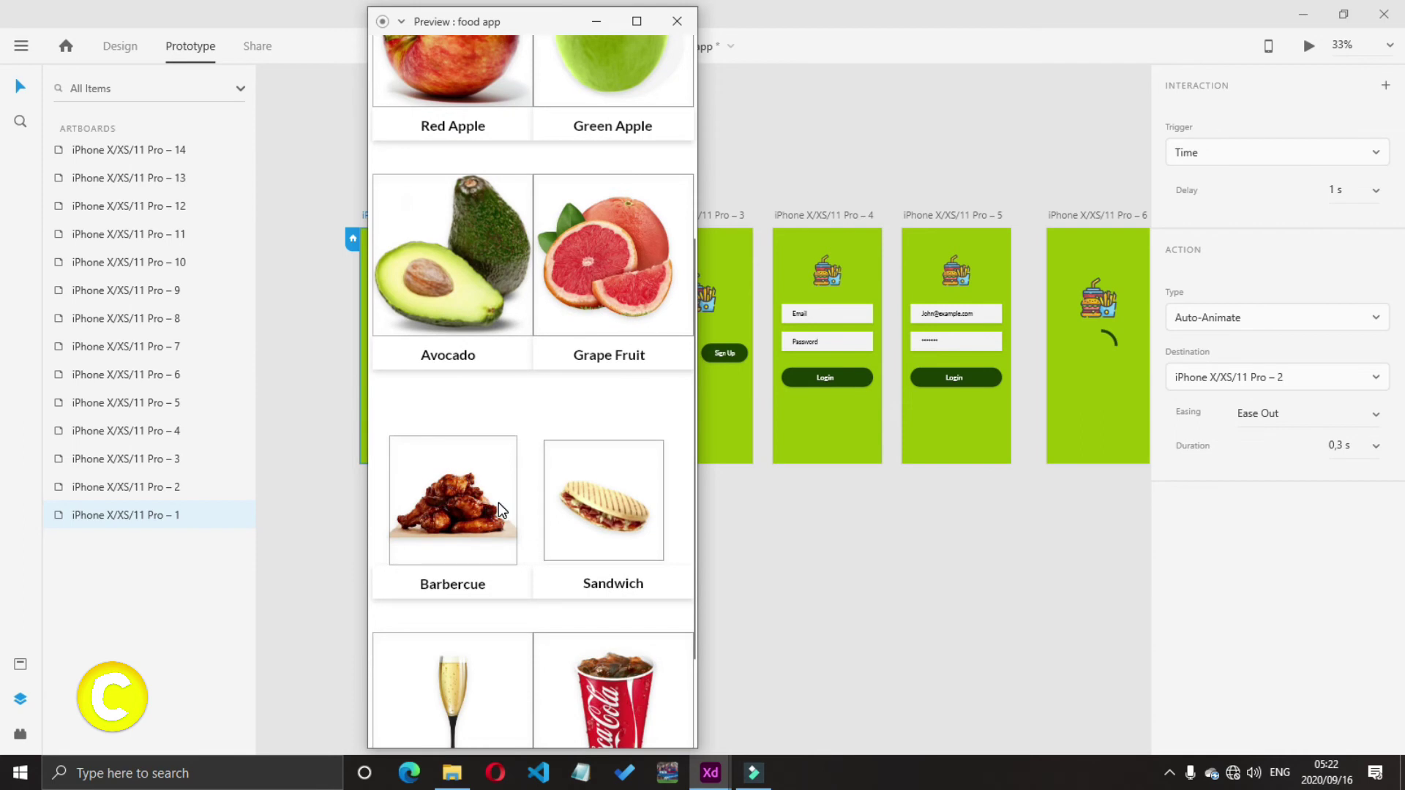
scroll(498, 502, down, 2)
scroll(529, 451, up, 3)
click(677, 21)
Inspect the alignment of the Barbercue and Sandwich row on the Featured artboard up close in Design mode
click(878, 545)
click(120, 46)
drag(731, 540, 1358, 562)
click(750, 502)
key(ctrl+equal)
key(ctrl+equal)
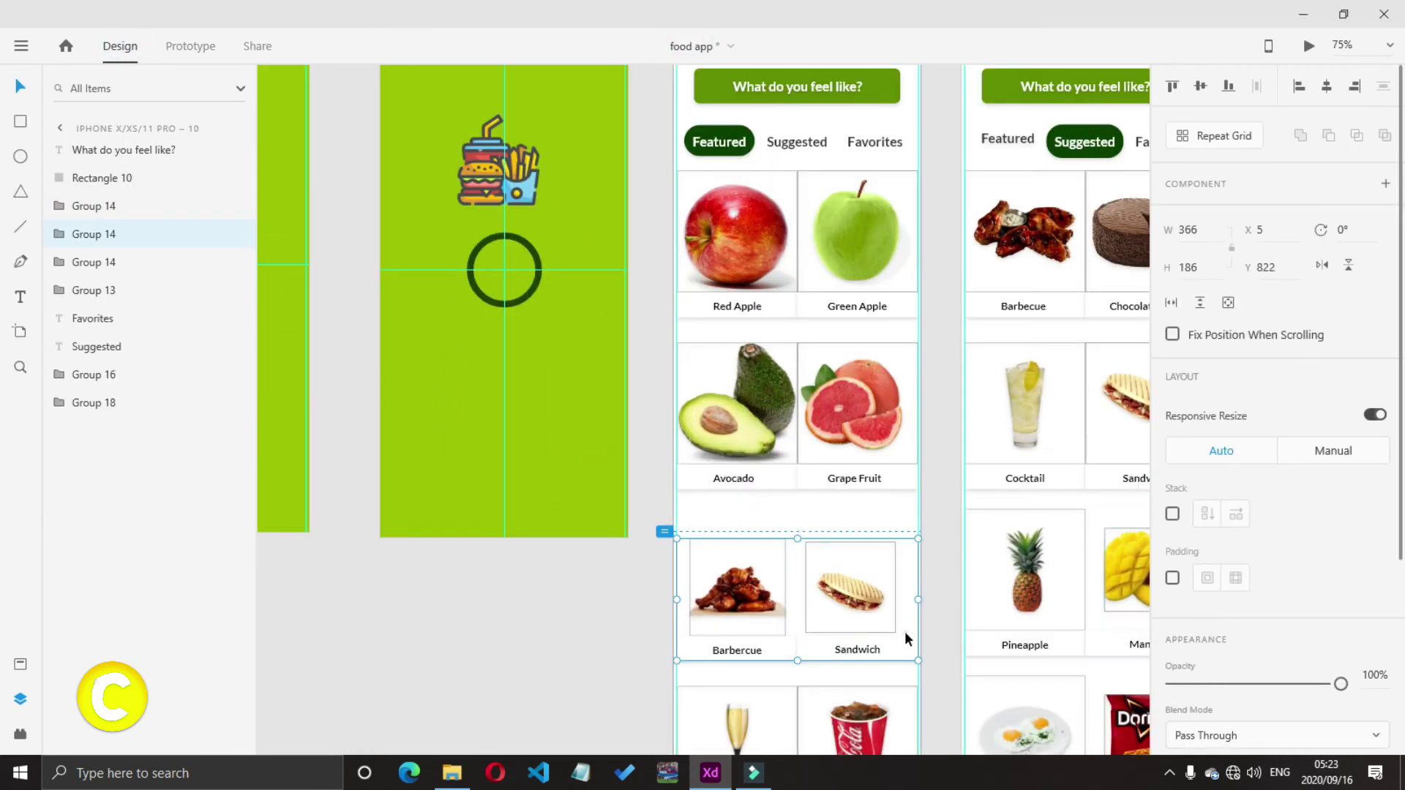
click(904, 631)
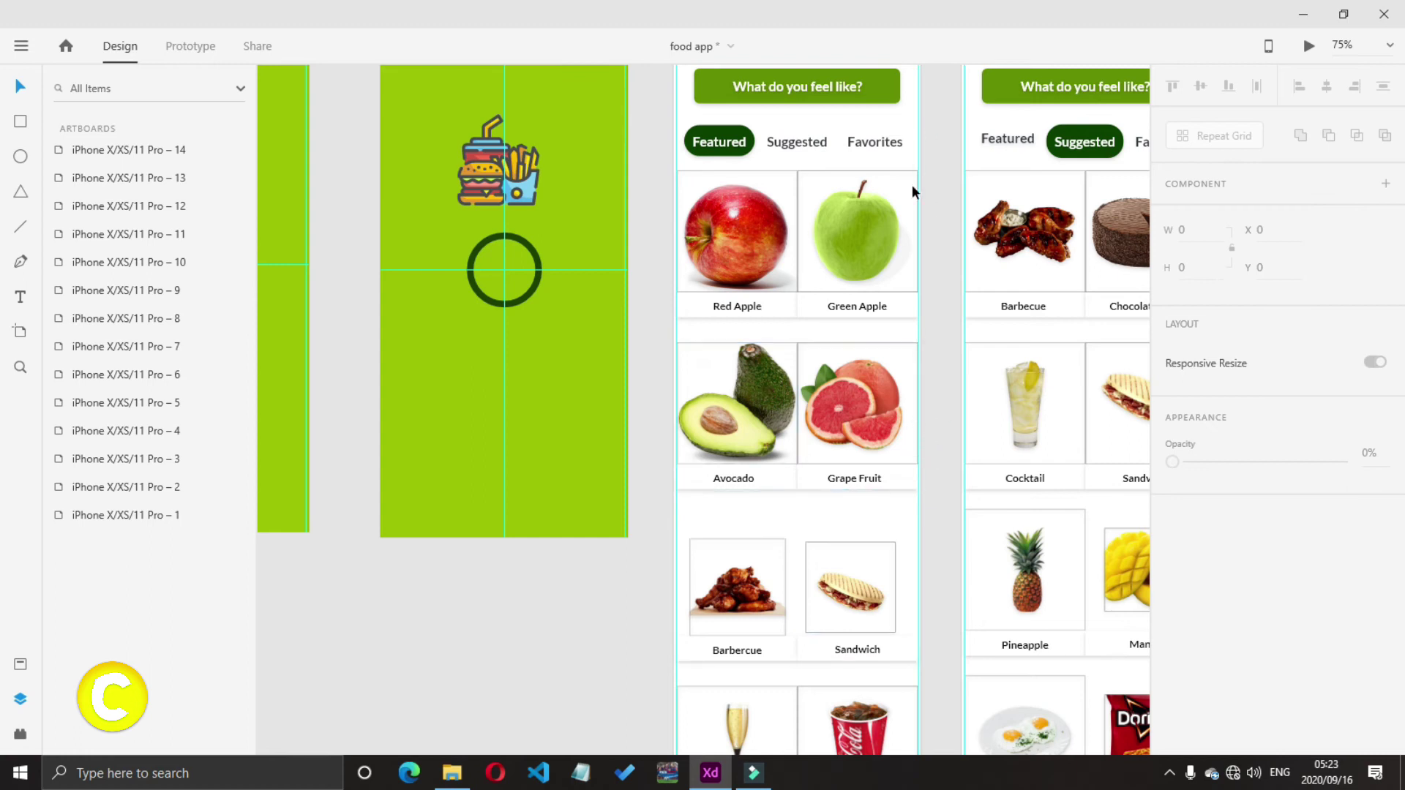
Redirect the last loading artboard's timed Auto-Animate link to the meal tiles artboard, iPhone X/XS/11 Pro – 14
click(545, 338)
key(ctrl+minus)
key(ctrl+minus)
click(612, 217)
click(196, 48)
drag(684, 416, 964, 295)
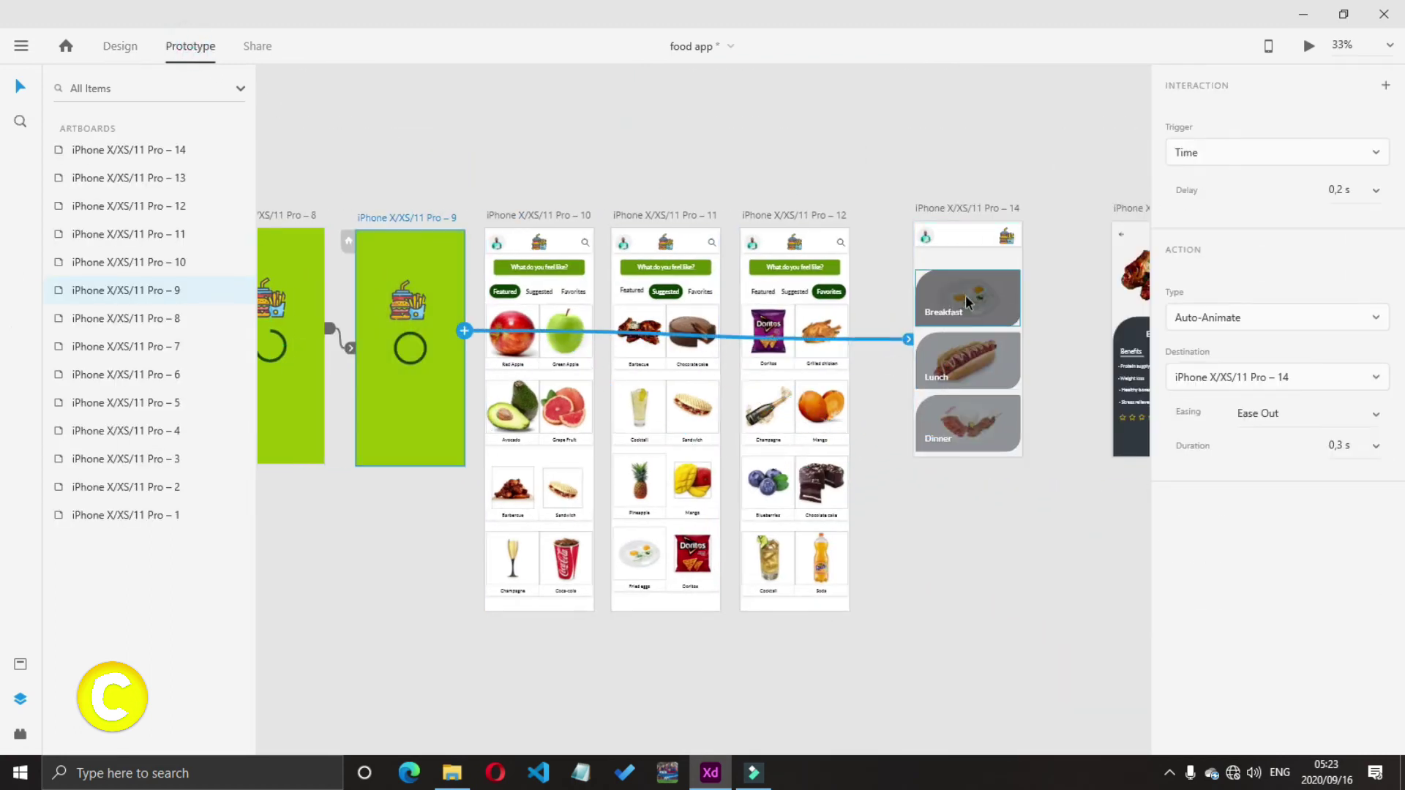
click(1002, 315)
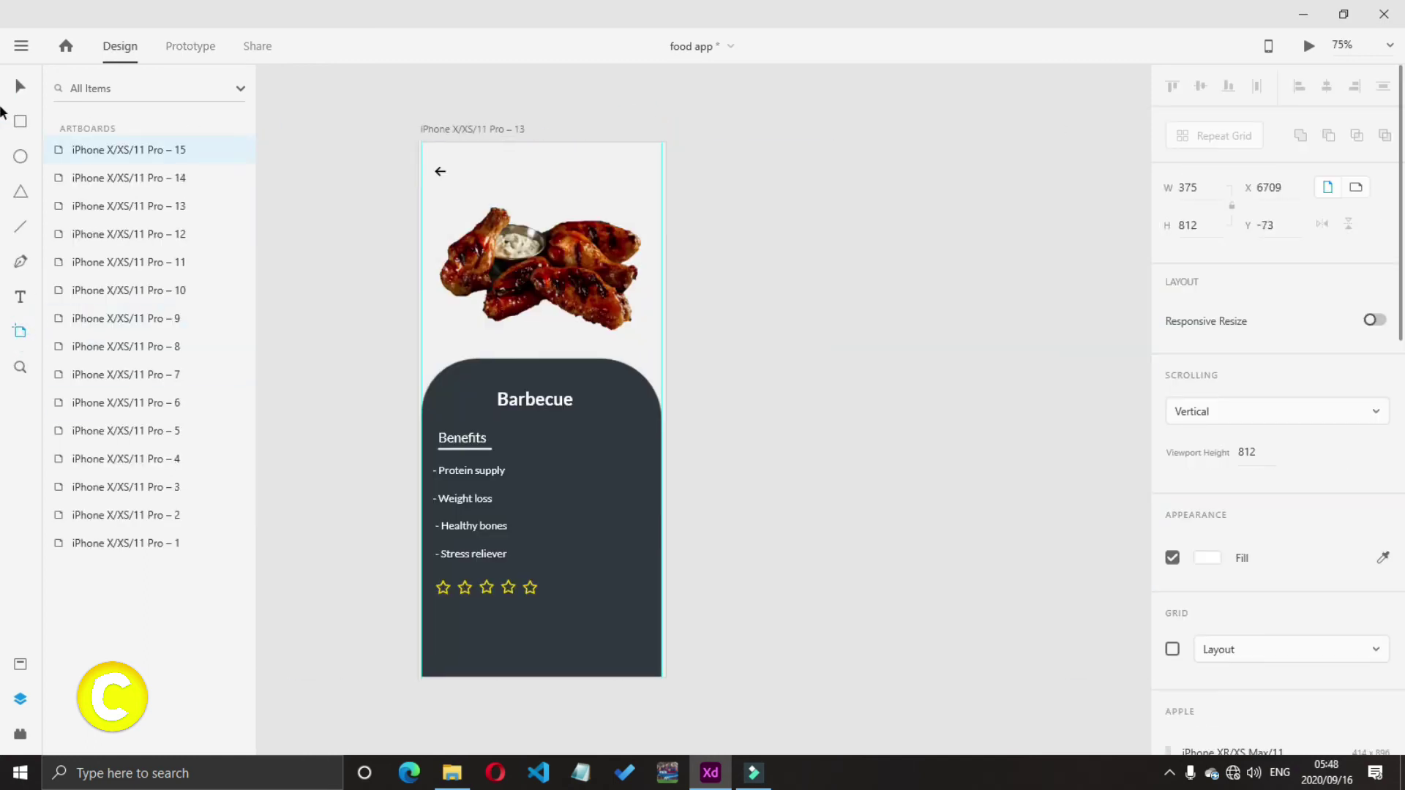
Position the new blank artboard between the meal tiles and Barbecue artboards, and hide the layers list
scroll(542, 293, left, 8)
drag(596, 104, 482, 125)
click(21, 86)
click(282, 120)
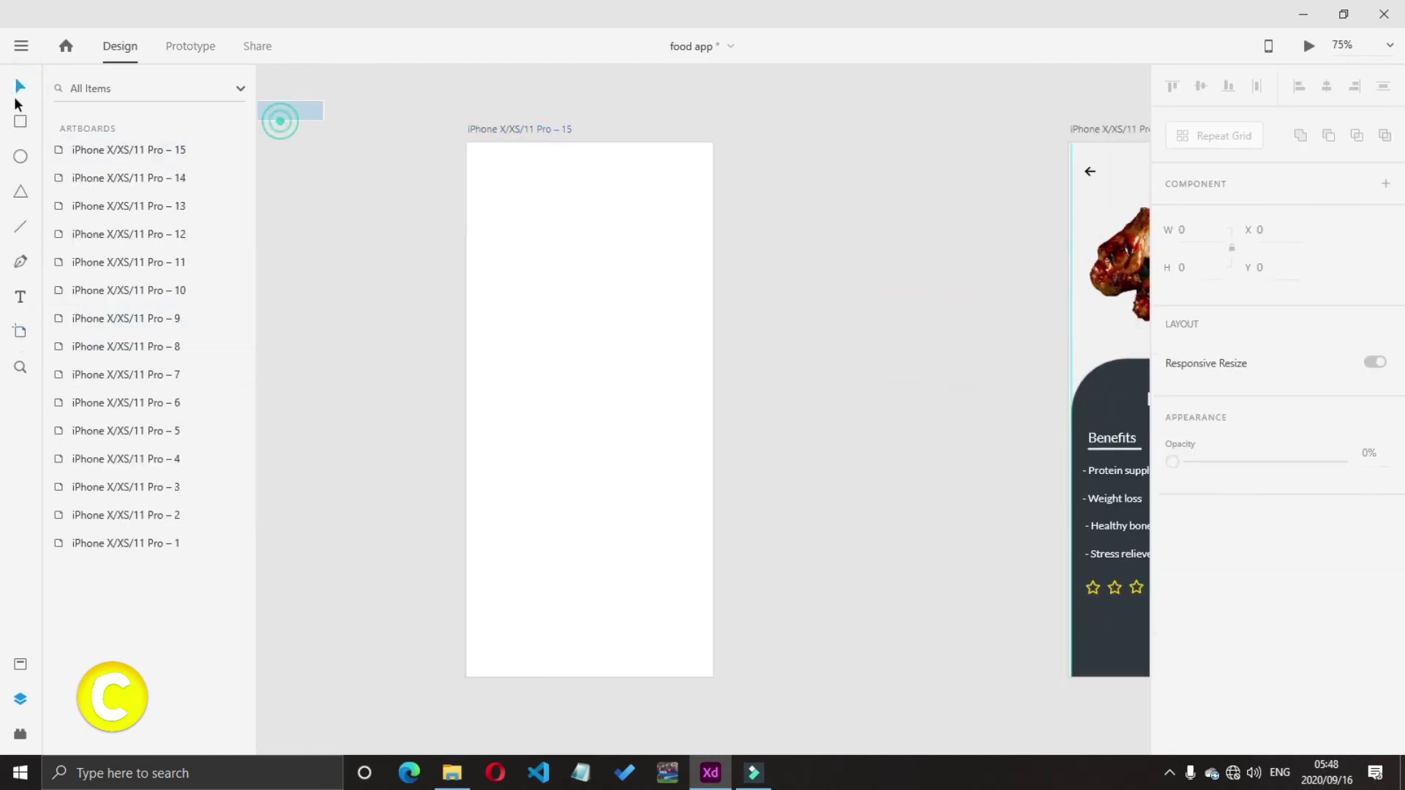
scroll(542, 292, left, 4)
click(21, 699)
drag(622, 128, 589, 139)
click(1028, 334)
scroll(1028, 335, left, 3)
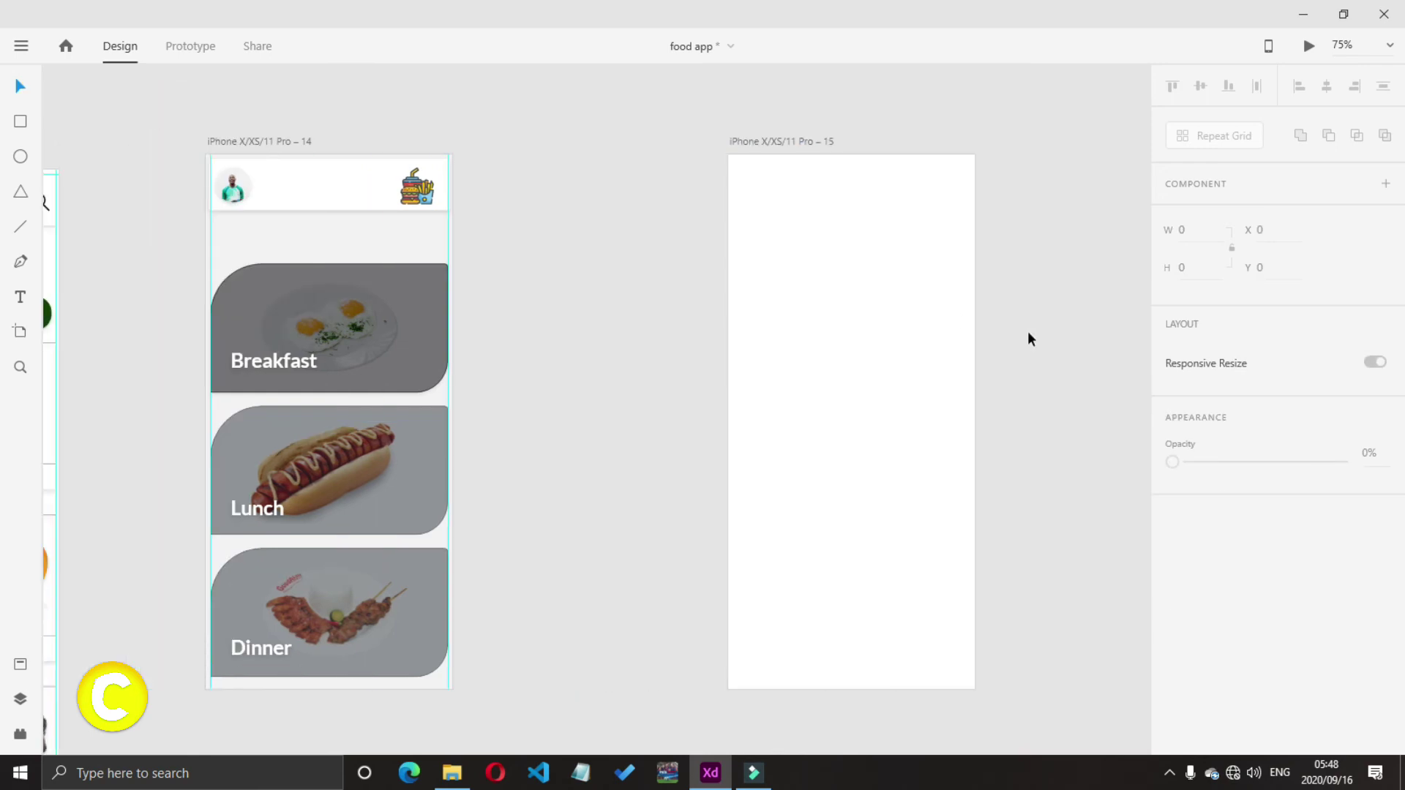
Add margin guides to both sides of the blank artboard and place a copy of the header bar at its upper edge
click(810, 138)
drag(305, 191, 546, 134)
click(739, 140)
drag(725, 259, 974, 292)
drag(615, 134, 897, 189)
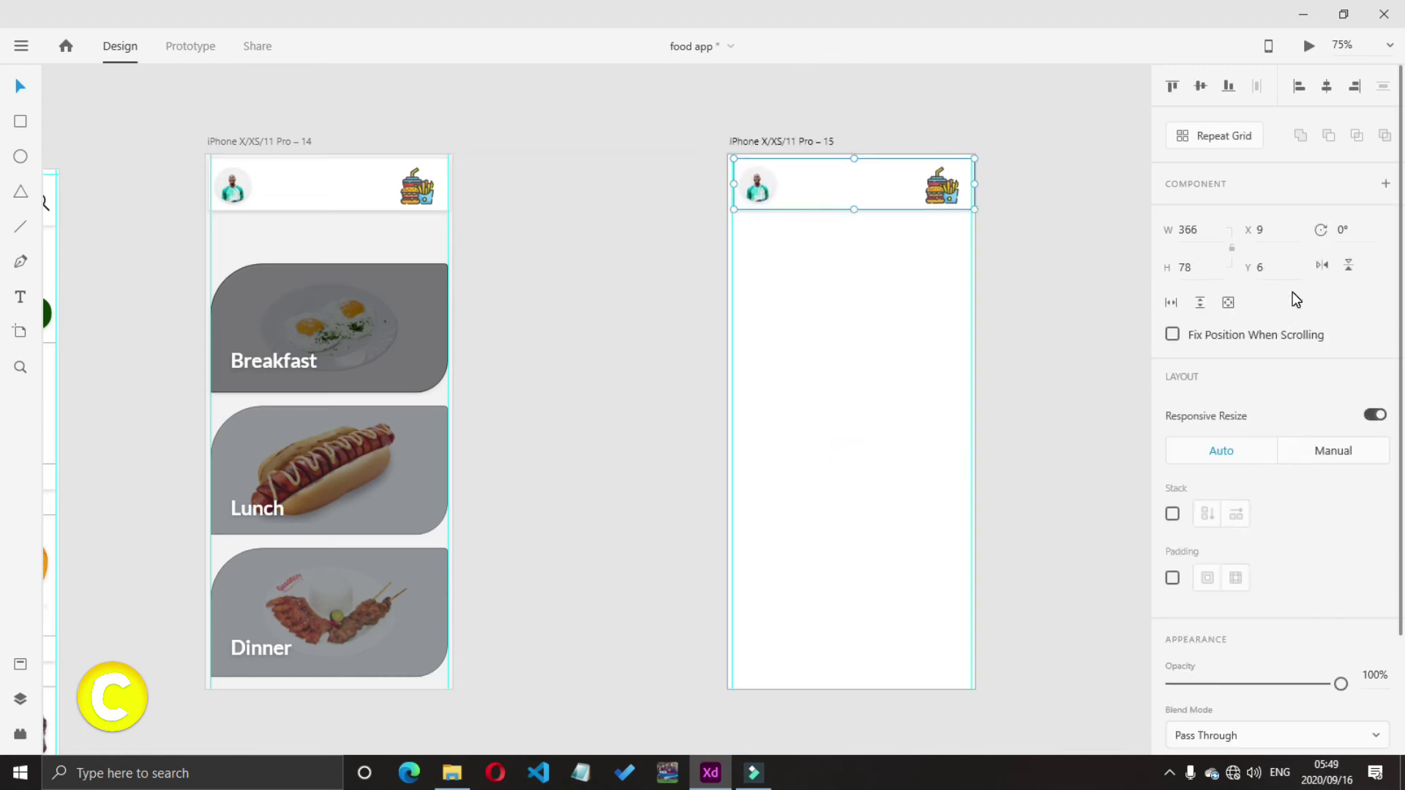
click(1002, 297)
scroll(1002, 296, right, 3)
click(1140, 395)
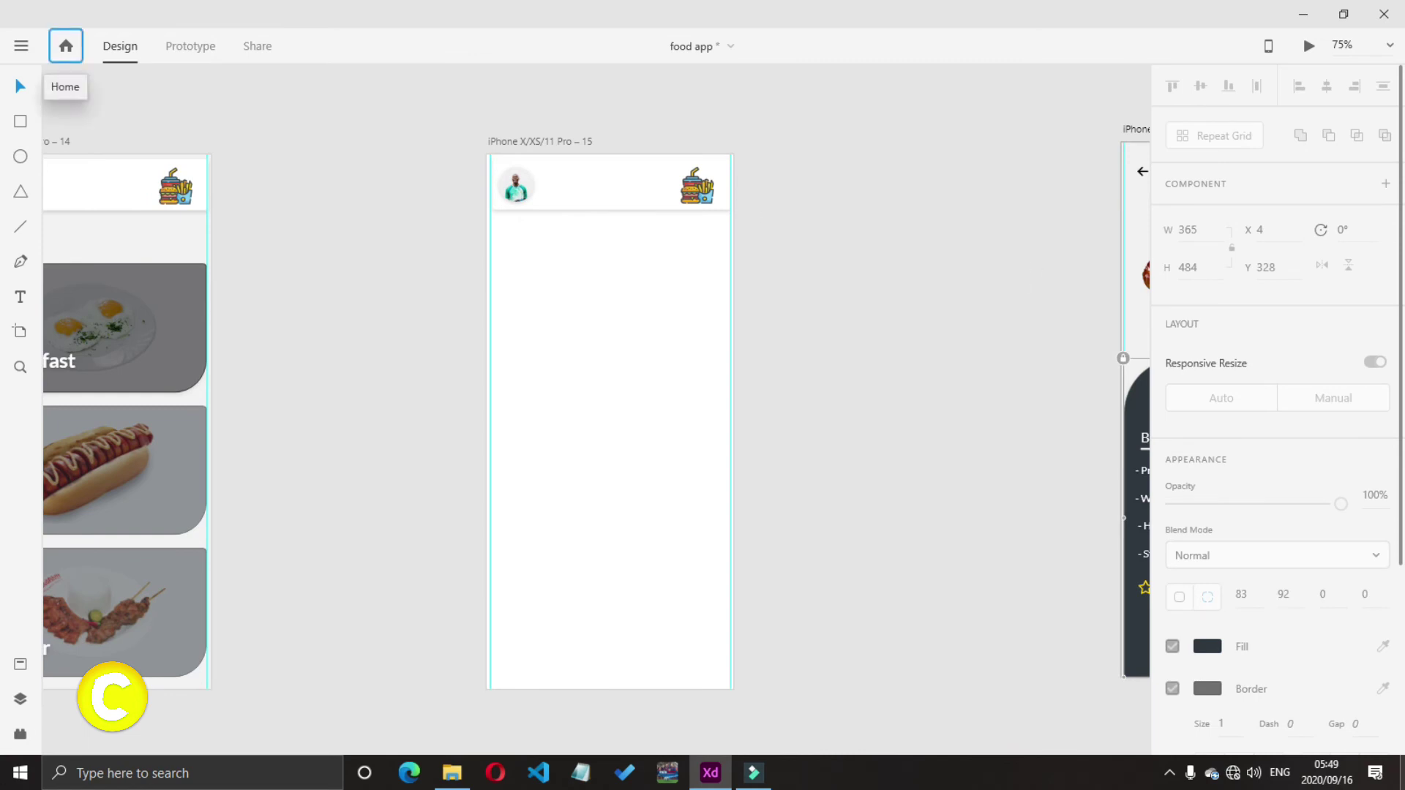
Draw a rectangle below the header on the new artboard, narrow it inside the margin guides and round its corners
click(654, 374)
drag(486, 285, 733, 378)
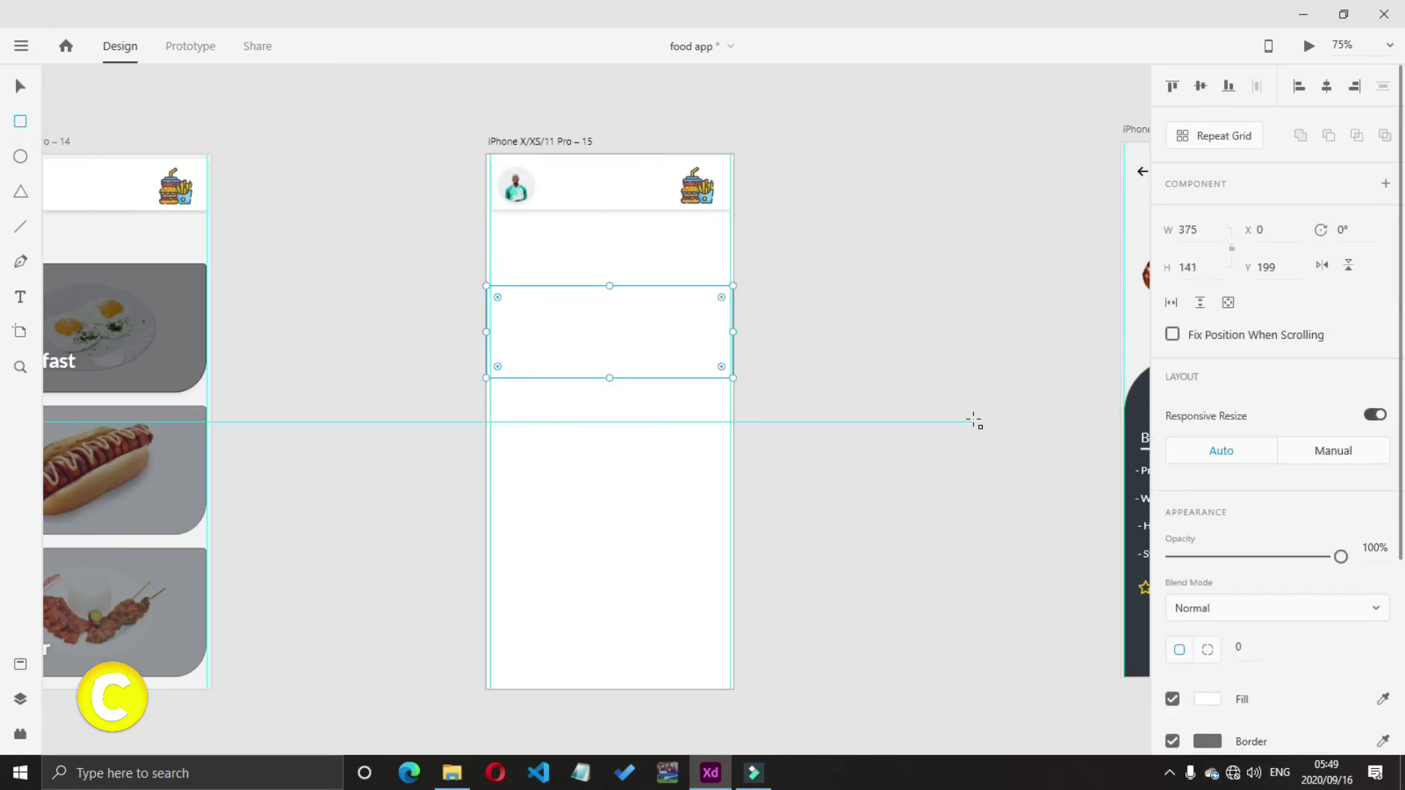
drag(485, 344, 490, 344)
drag(733, 335, 706, 317)
drag(588, 308, 599, 311)
drag(513, 299, 513, 302)
Fill the rounded rectangle with the saved green swatch, remove its border and turn on its shadow
click(1207, 700)
click(1086, 701)
click(904, 358)
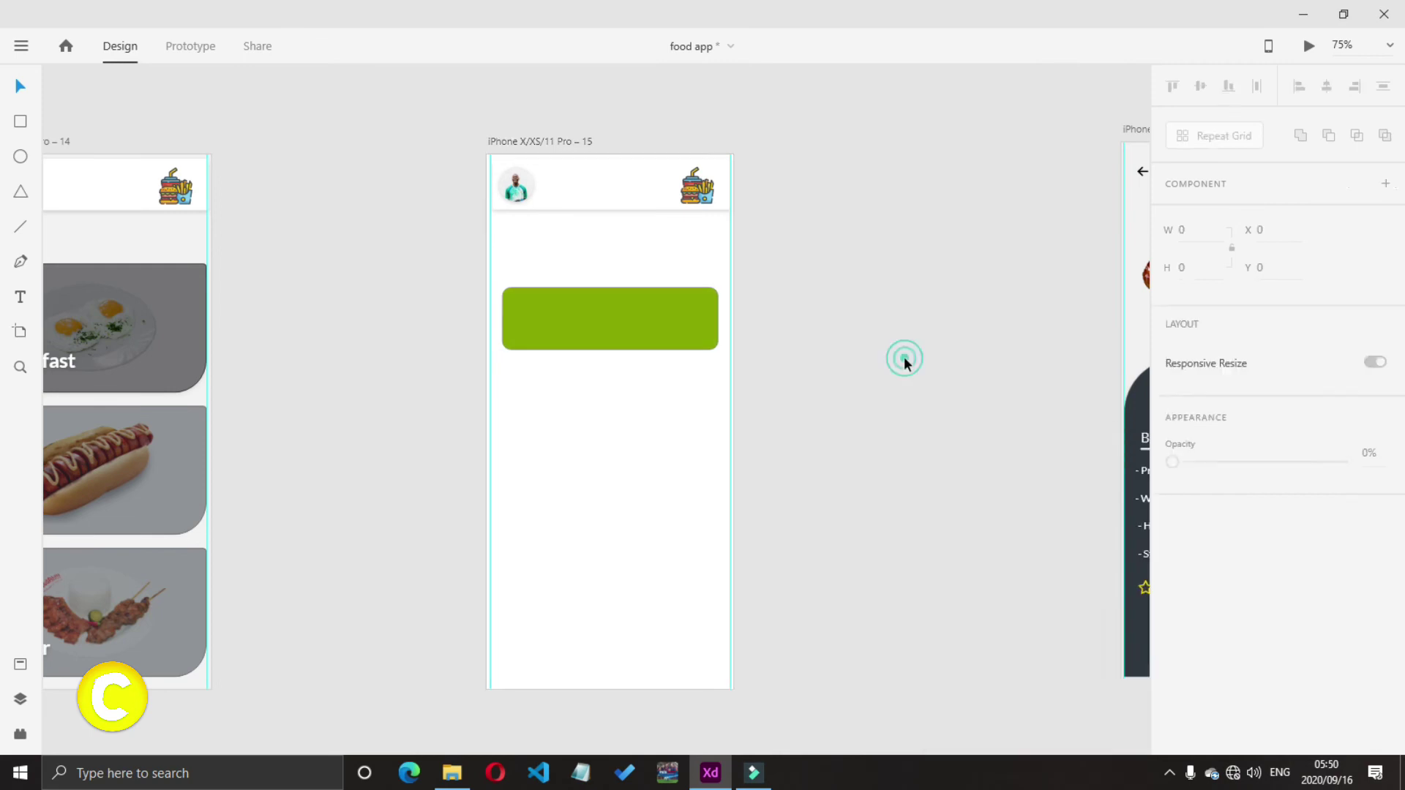
click(684, 326)
scroll(1188, 555, down, 4)
click(1172, 640)
click(1172, 470)
click(959, 409)
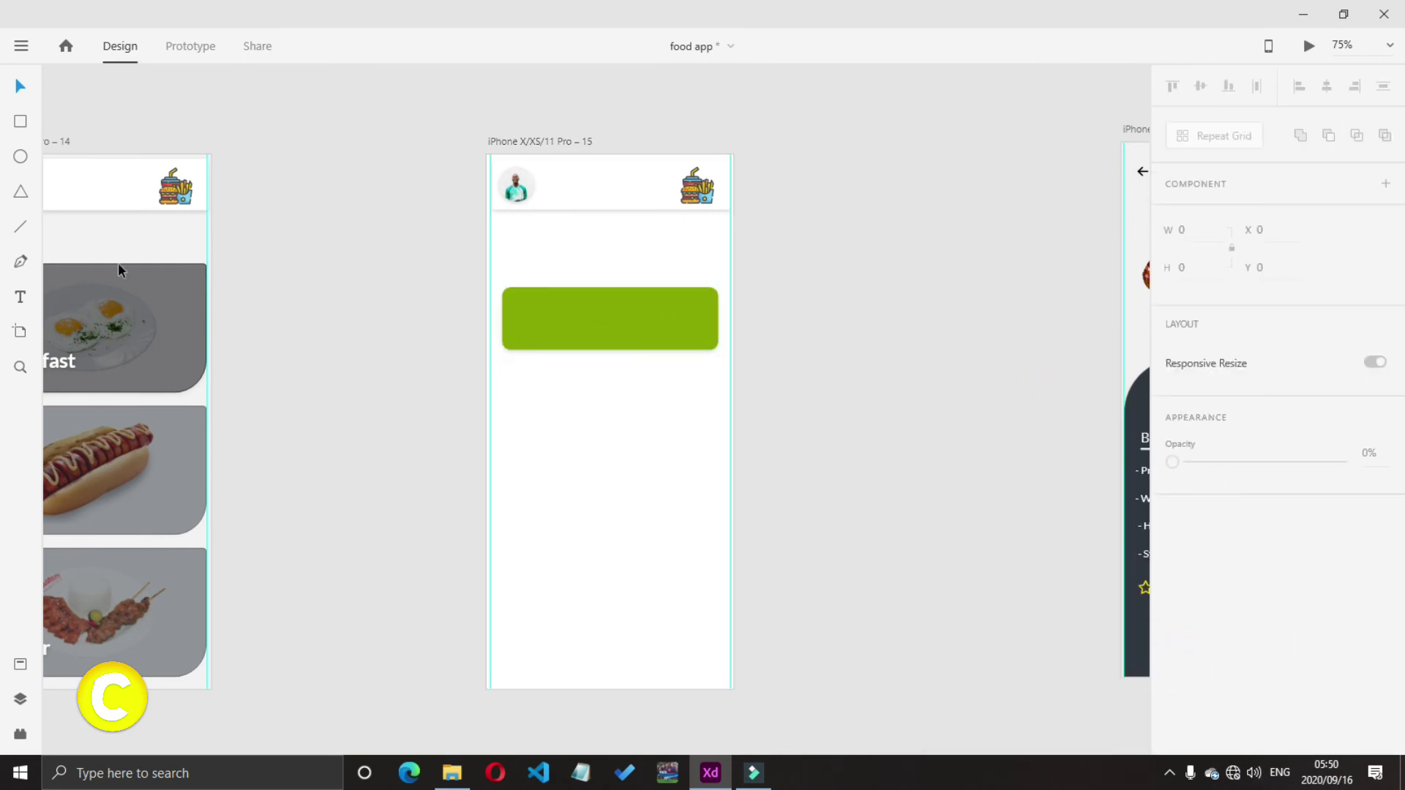
Add a white "Food" label in Lato Bold 36 and centre it on the green button
click(516, 317)
drag(539, 291, 604, 324)
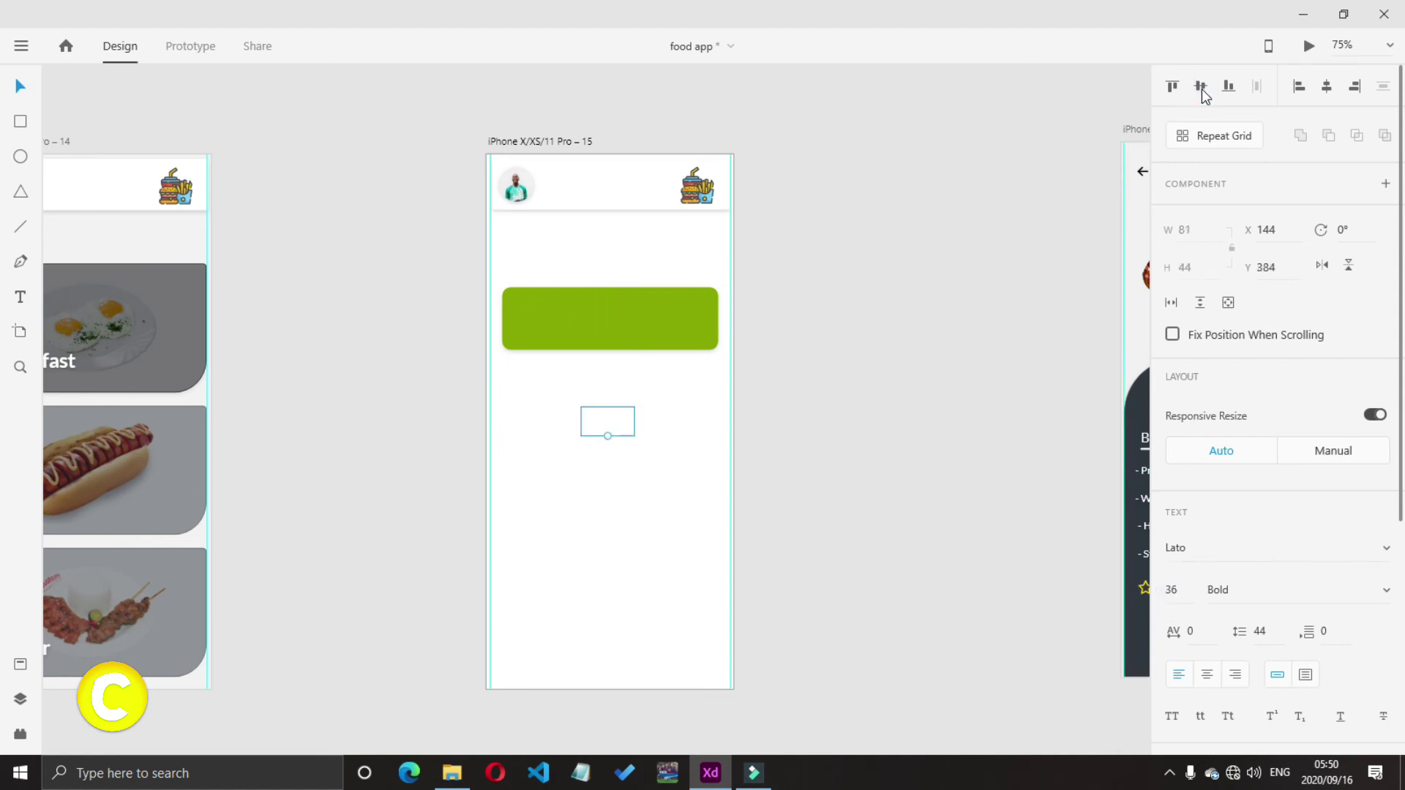
click(1326, 88)
Duplicate the Food button below itself, relabel the copy "Drinks", and shift the Food button down closer to it
drag(656, 393, 583, 265)
alt+drag(646, 325, 646, 447)
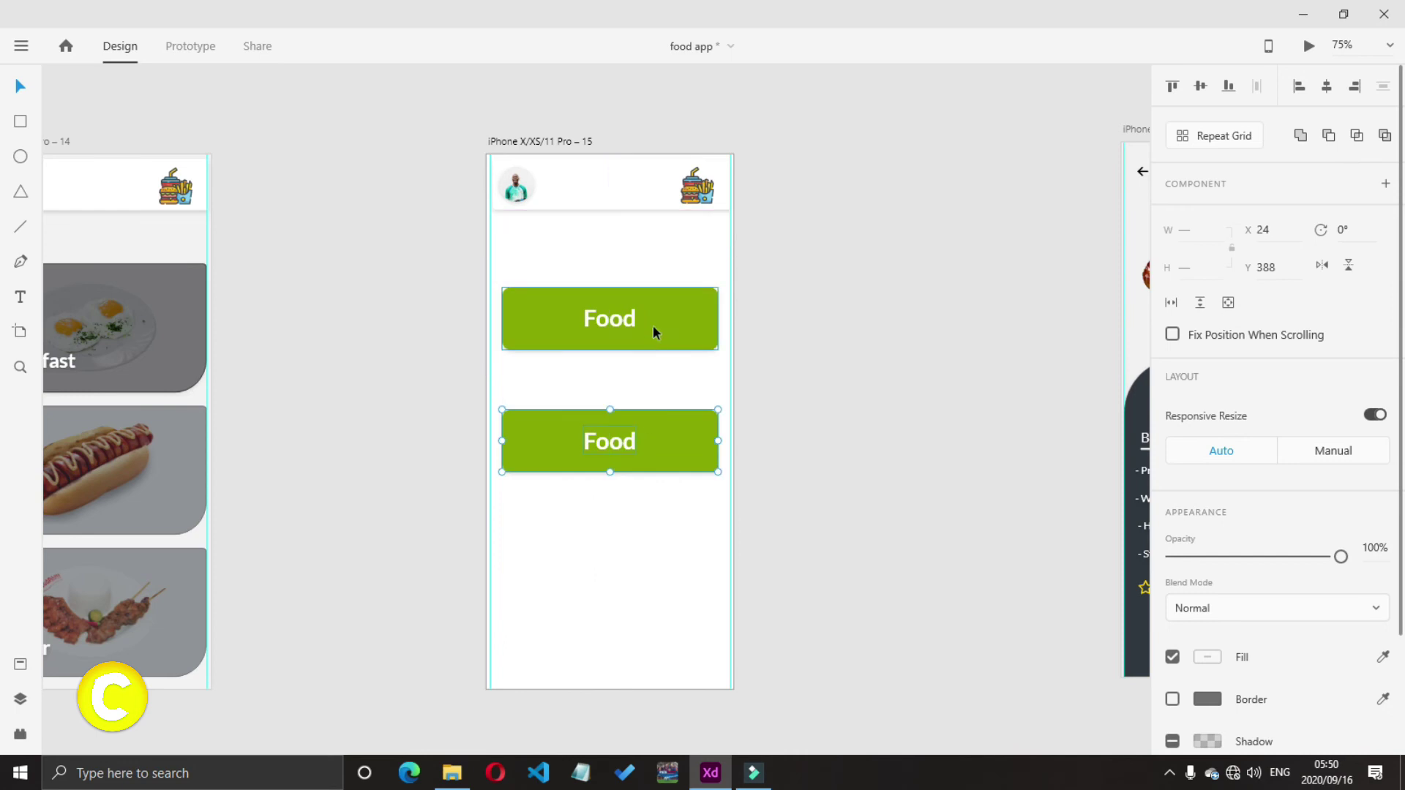
double_click(615, 440)
mouse_move(666, 366)
mouse_down()
mouse_move(612, 319)
mouse_move(667, 371)
mouse_up()
click(805, 330)
Draw a 364 by 69 rectangle between the header and the Food button, and give it a translucent dark fill
click(20, 122)
drag(492, 230, 537, 274)
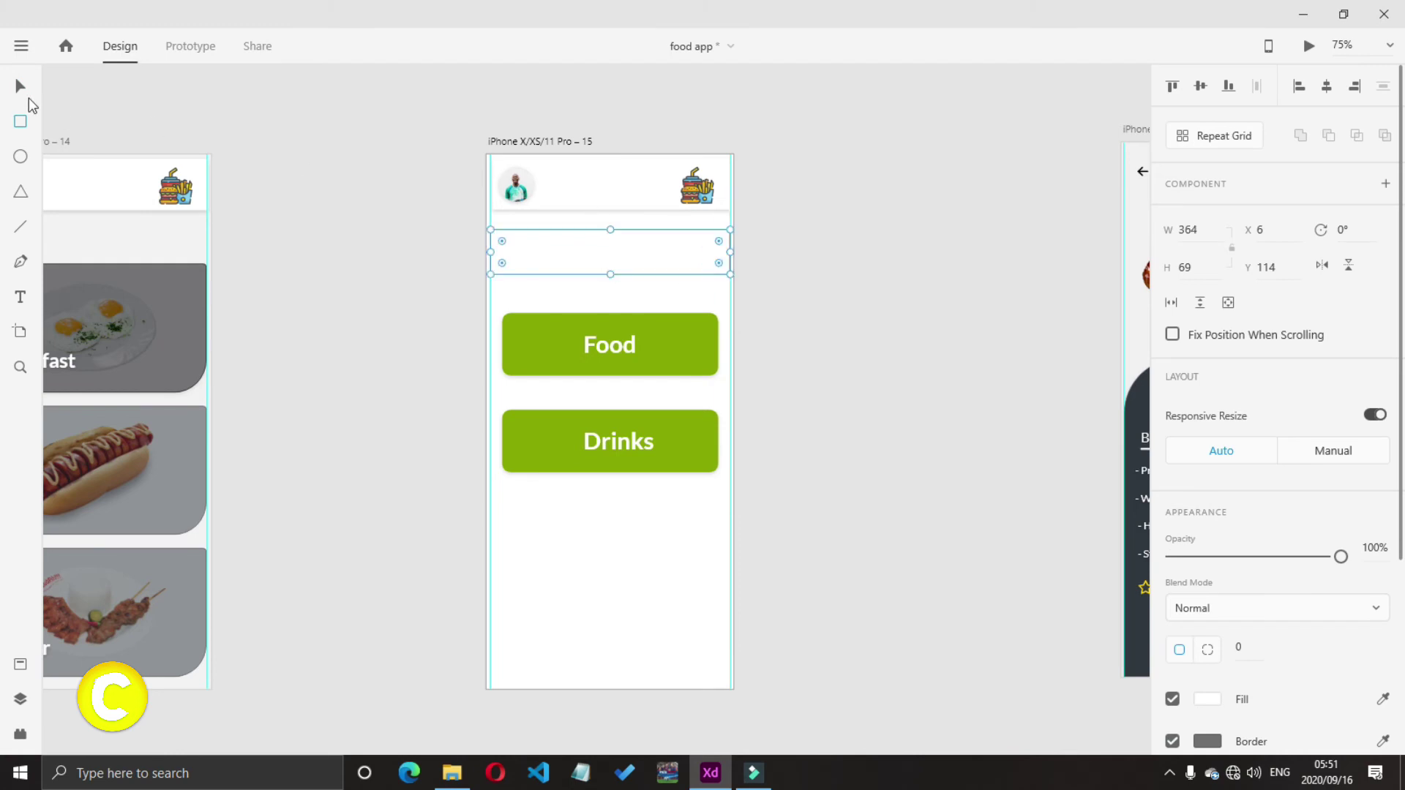
click(1208, 701)
click(1021, 695)
click(1147, 565)
Keep the search bar rectangle's blend mode at Normal, remove its border and turn on its shadow
click(1189, 609)
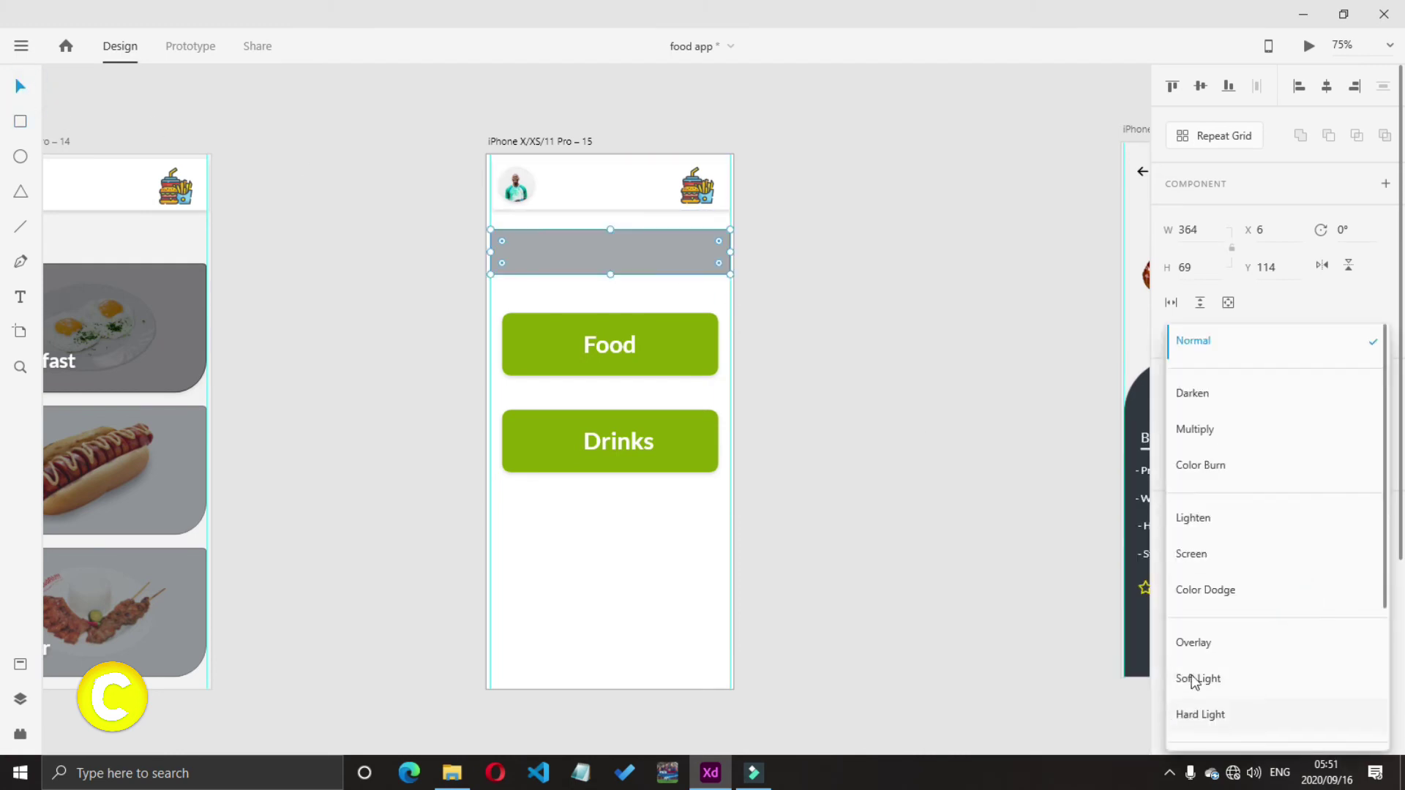
click(1194, 341)
scroll(1195, 494, down, 4)
click(1172, 471)
click(1172, 639)
Change the search bar's fill to the light grey swatch and round its corners to a radius of 27
click(1207, 555)
drag(1147, 521, 1151, 421)
mouse_move(1341, 413)
mouse_down()
mouse_move(1230, 415)
mouse_move(1345, 415)
mouse_up()
click(1205, 555)
click(988, 660)
click(706, 268)
drag(718, 264, 708, 247)
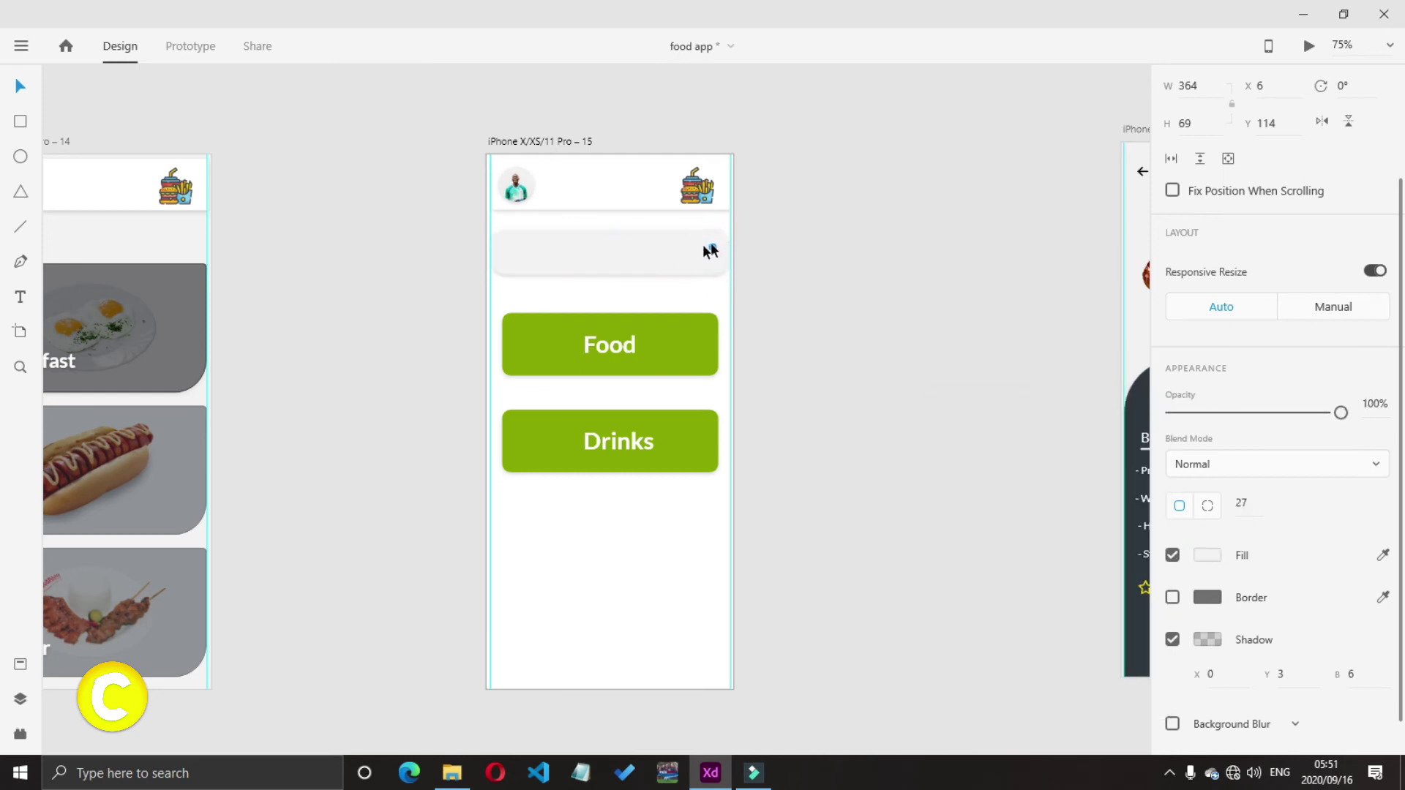
click(351, 293)
Add a "Search" label inside the search bar, set it in black Lato Bold 20, and place it near the bar's left end
click(513, 252)
text(Serach)
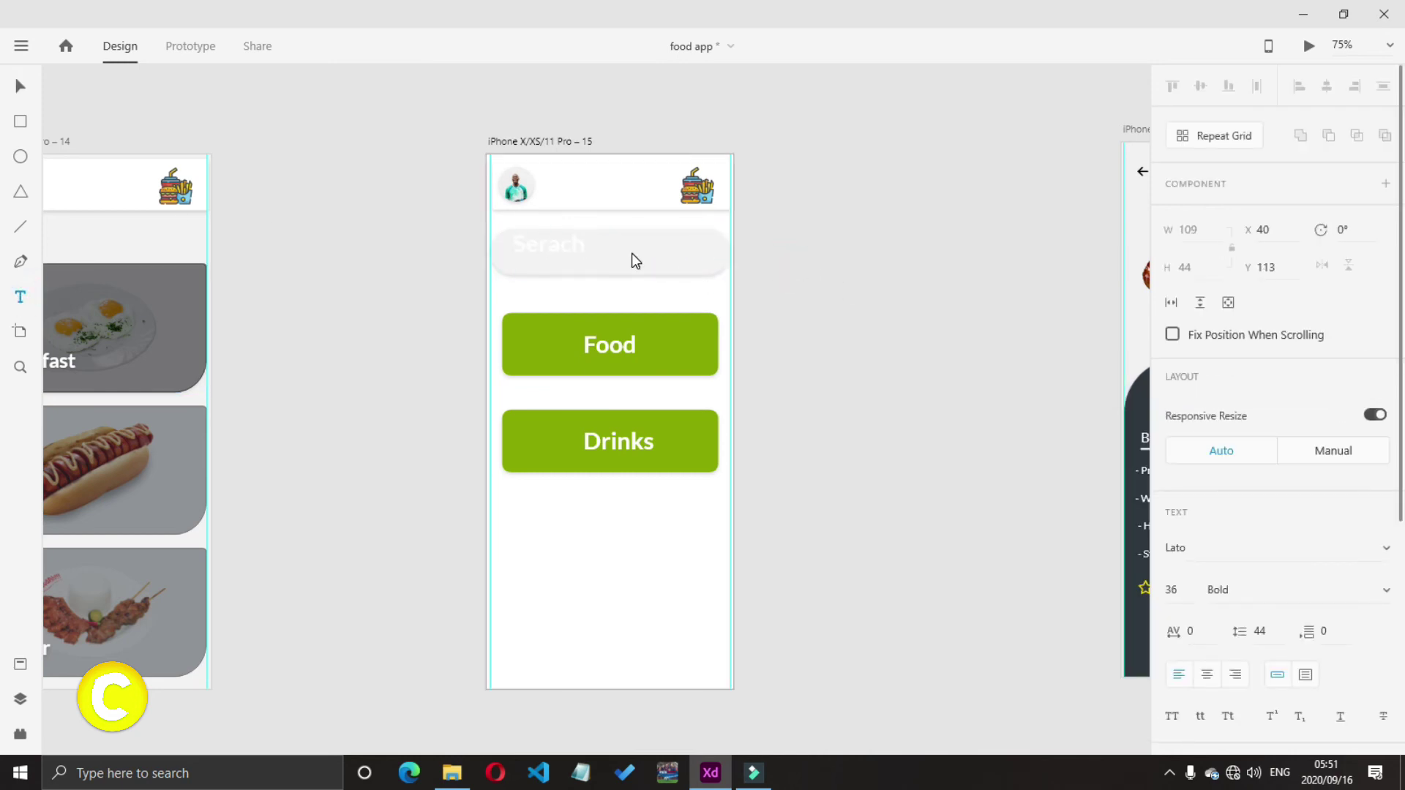
key(Escape)
drag(573, 256, 532, 253)
scroll(1189, 593, down, 3)
click(1209, 705)
click(1019, 698)
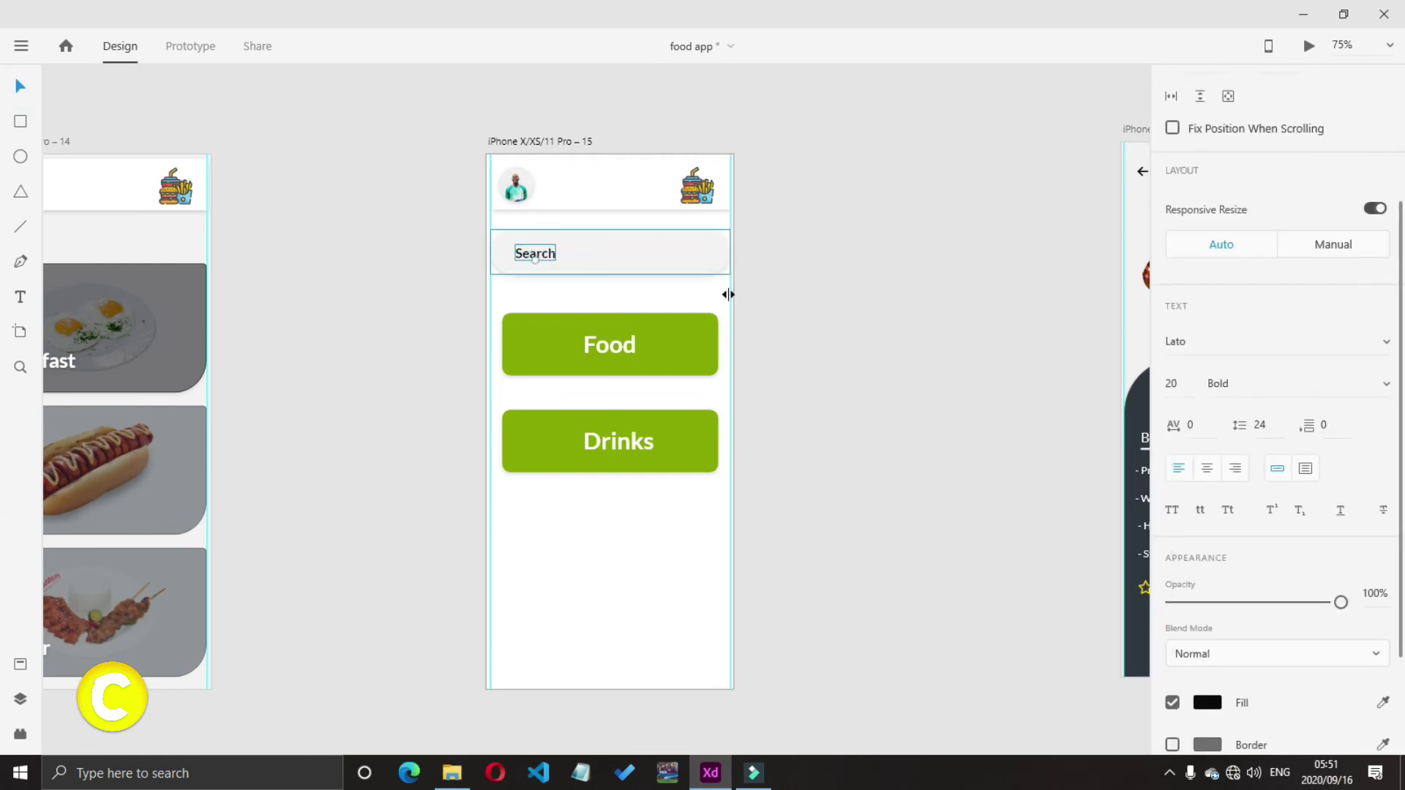
click(907, 314)
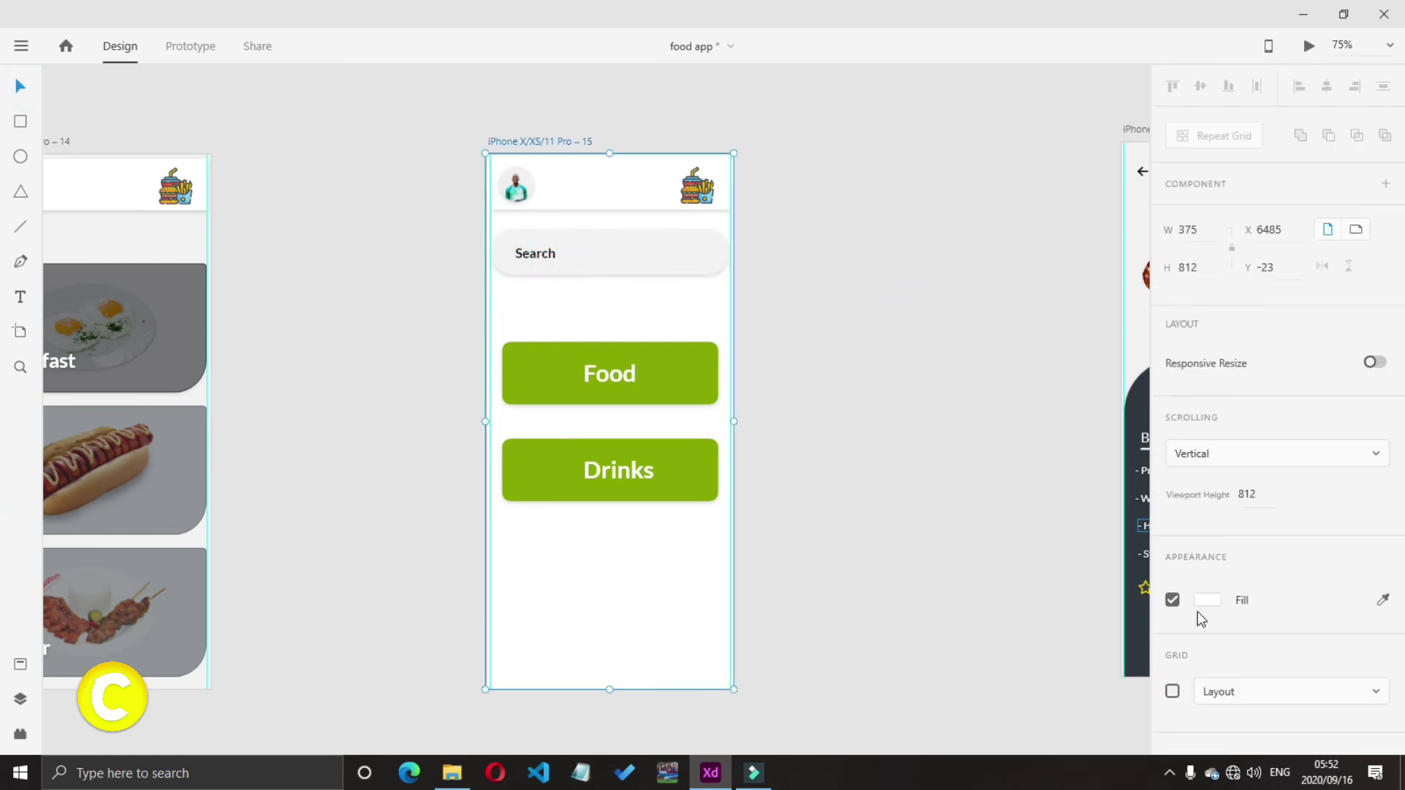
Fill artboard iPhone X/XS/11 Pro – 15 with light grey and give its search bar a slightly lighter grey fill
click(1204, 597)
click(850, 385)
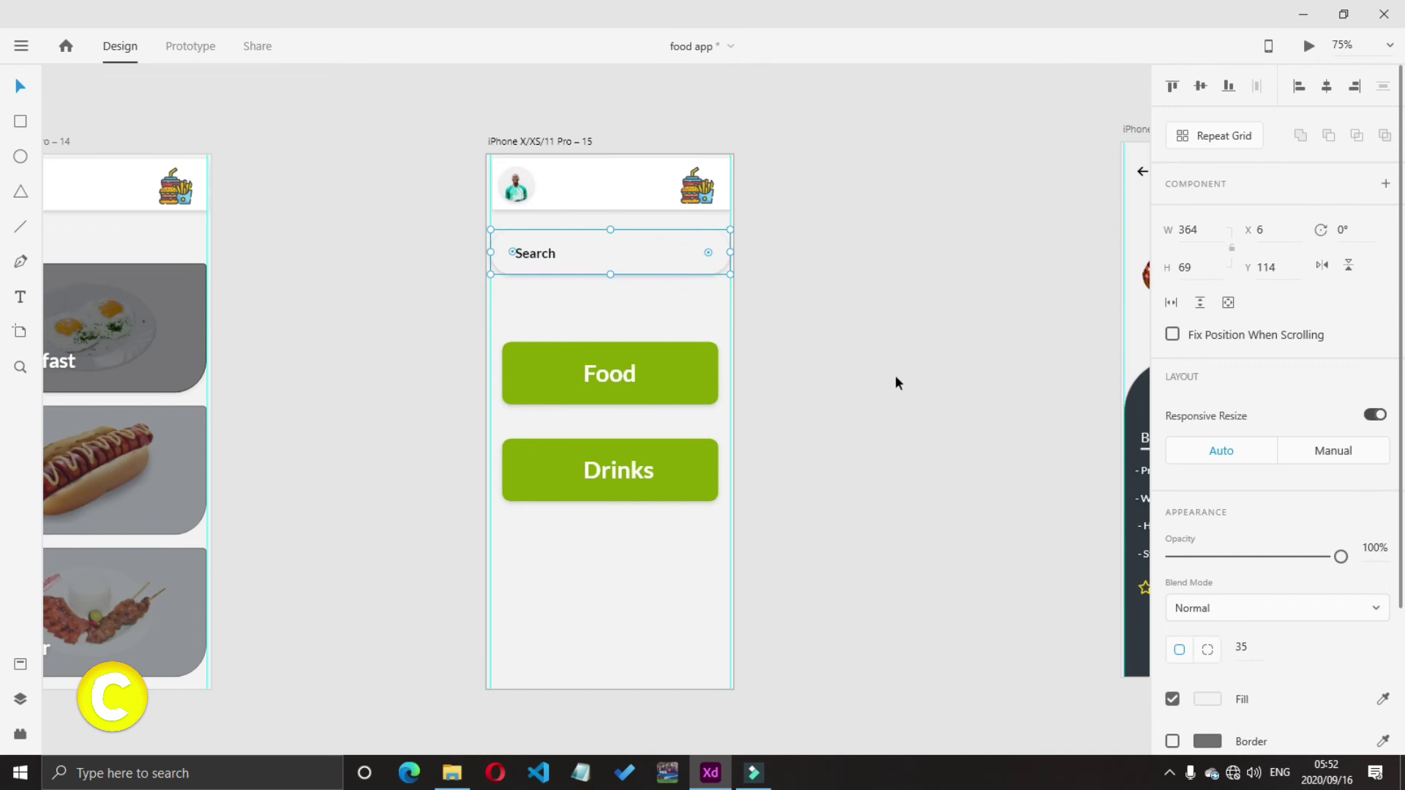
click(1207, 699)
text(f4f4f4)
key(Return)
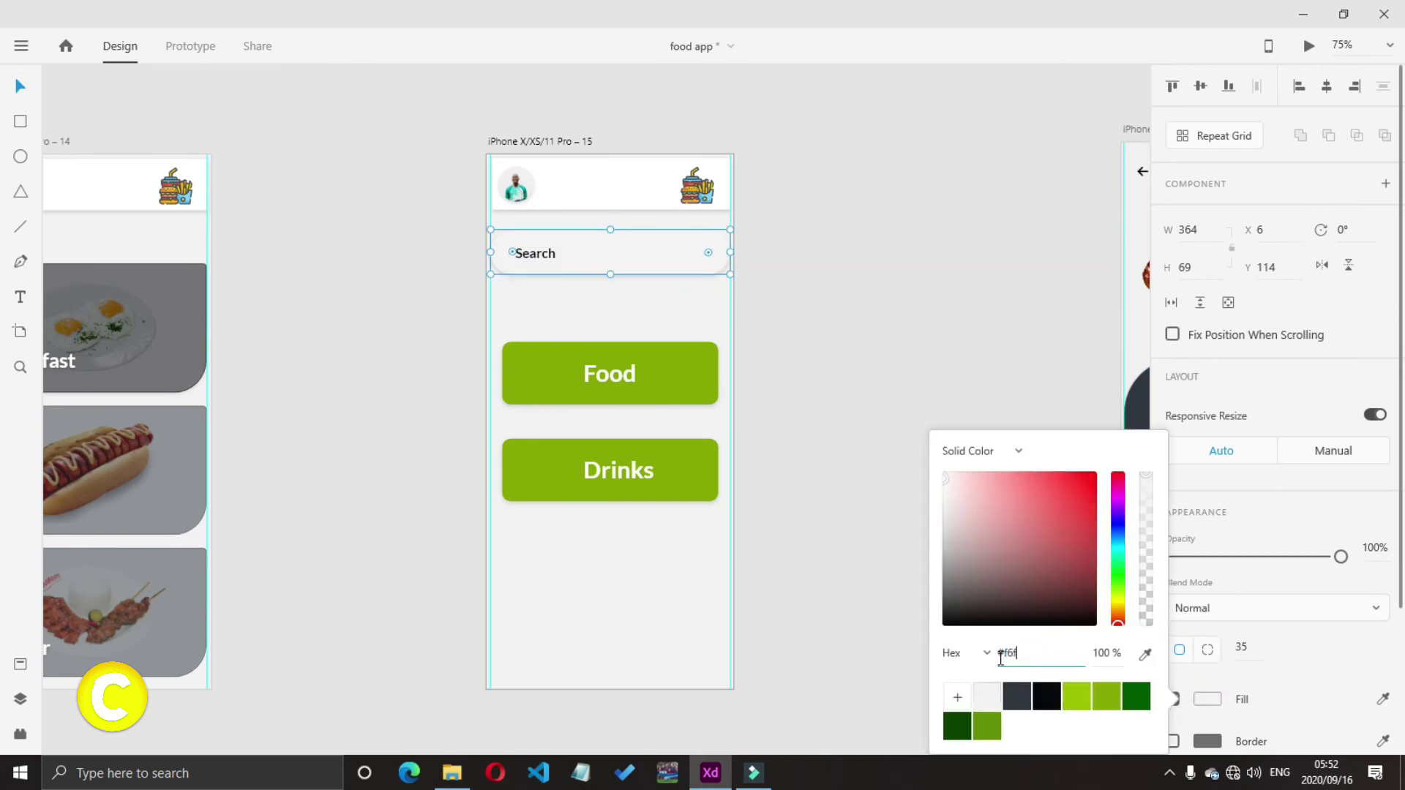
Turn on the search bar's border and colour it with the dark slate swatch #303740
click(583, 291)
click(706, 270)
scroll(1215, 556, down, 3)
click(1174, 556)
click(960, 407)
click(702, 268)
click(1214, 742)
click(1017, 696)
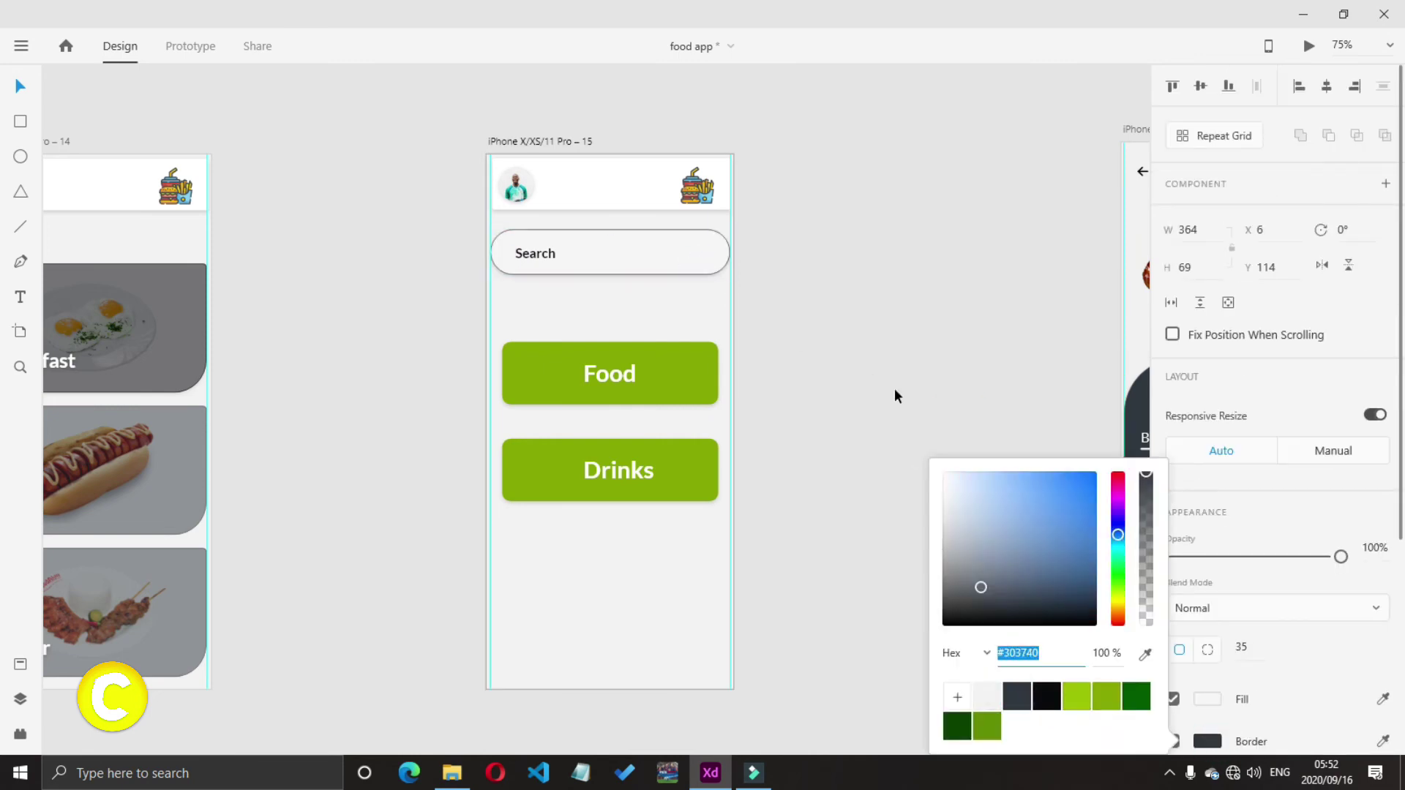
Move the search bar and its Search label down to sit just above the Food button
click(895, 394)
key(ctrl+minus)
scroll(823, 594, right, 2)
click(491, 306)
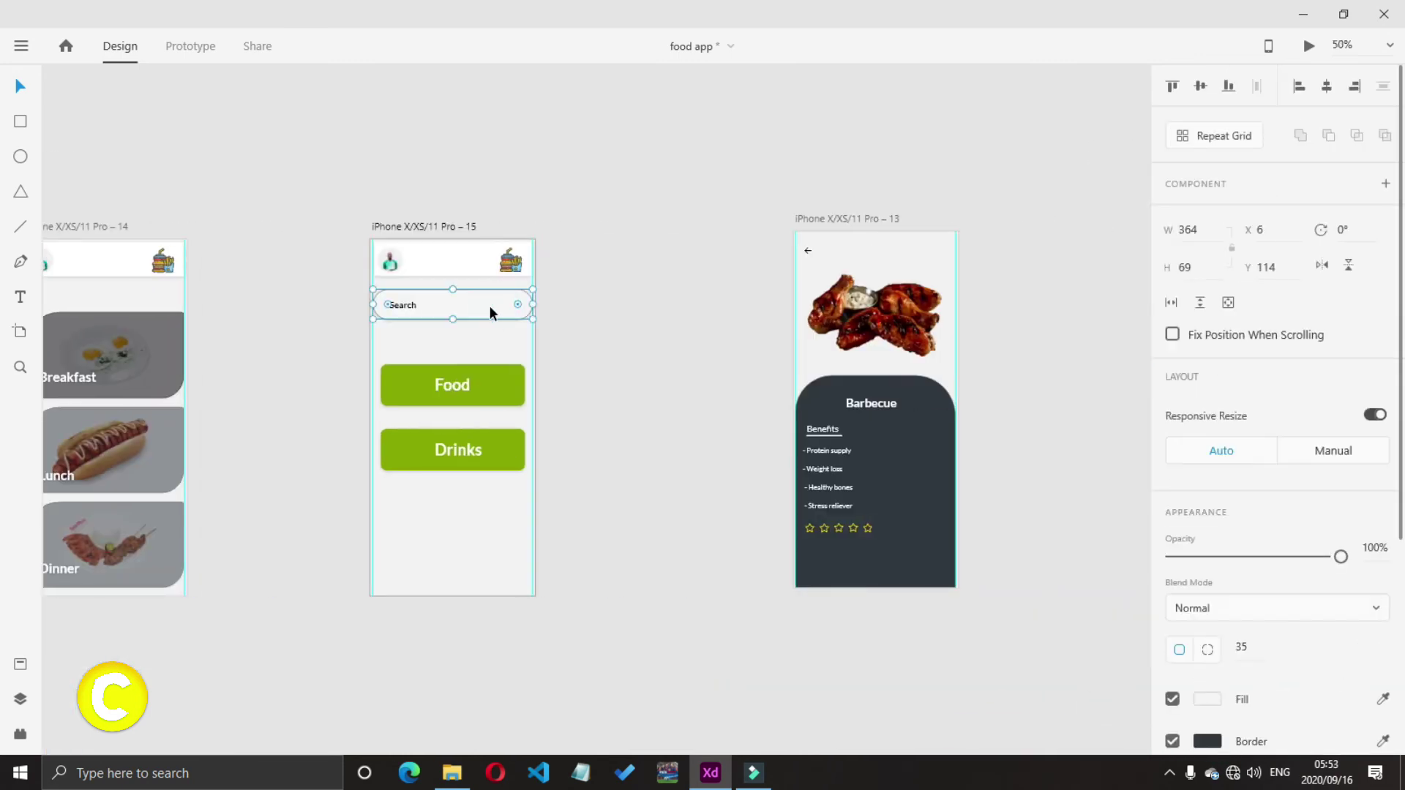
drag(406, 310, 410, 331)
click(491, 292)
scroll(491, 291, left, 1)
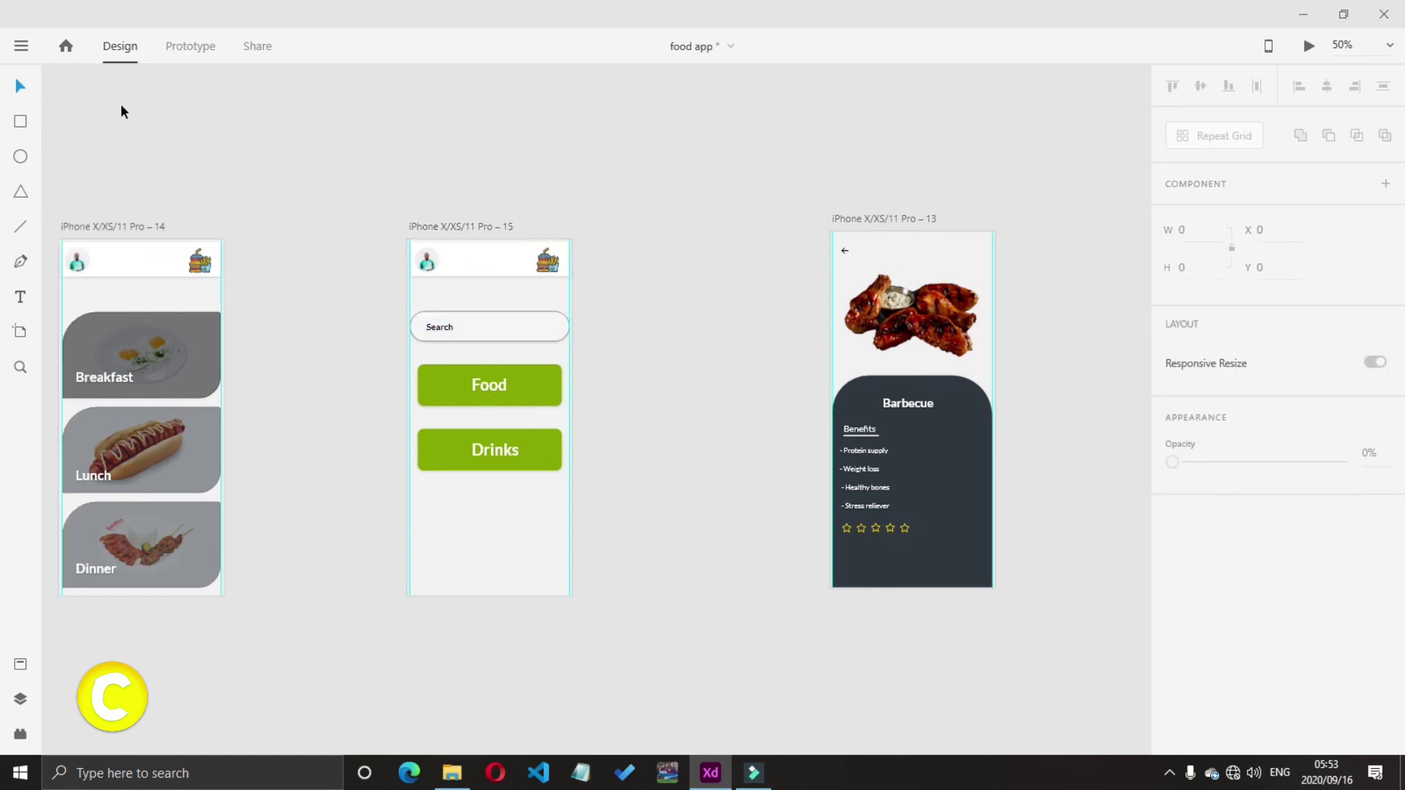
Try arrow_back_ios-24px from the SVG's folder as a back arrow above the search bar
key(ctrl+shift+i)
click(91, 569)
click(92, 573)
click(332, 215)
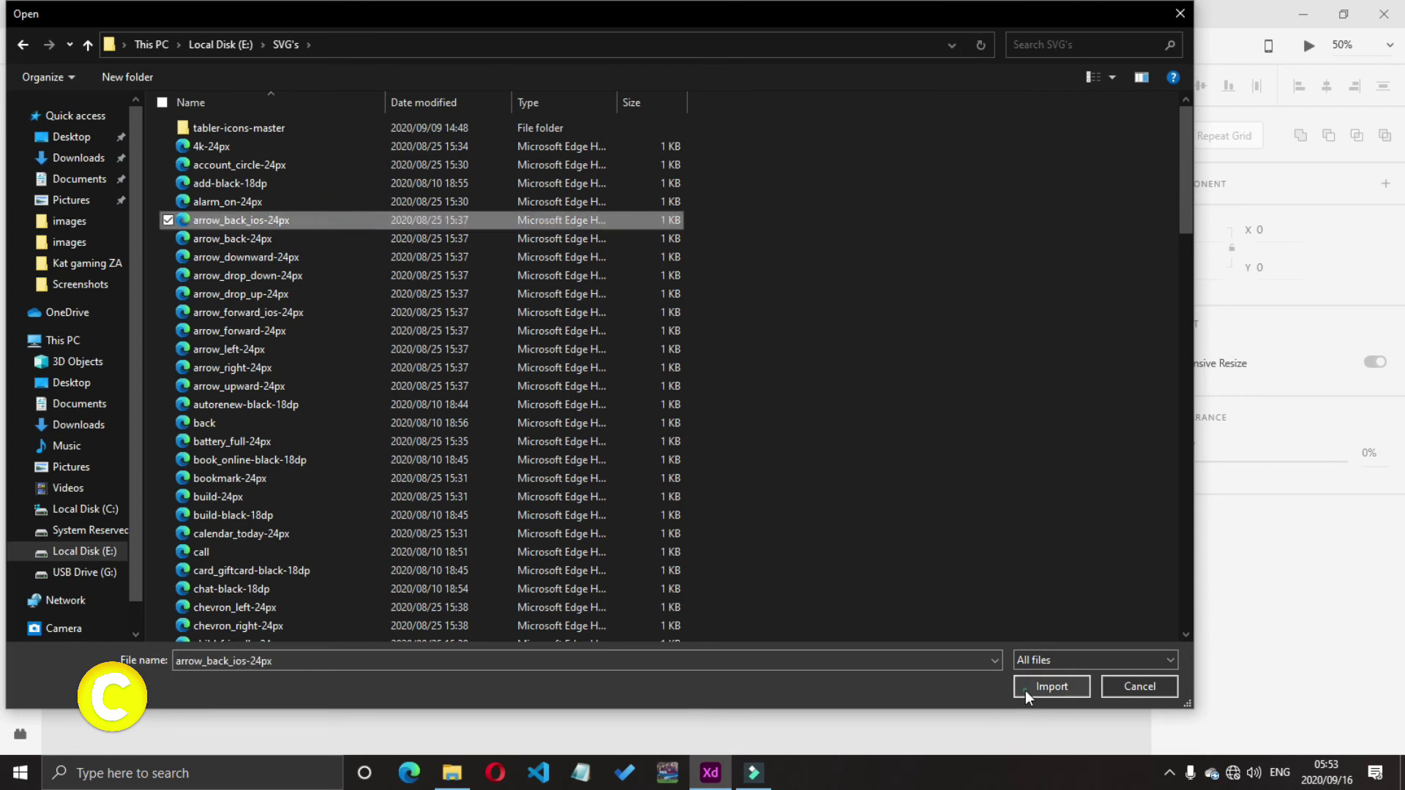
click(1052, 686)
click(477, 403)
drag(476, 407, 416, 301)
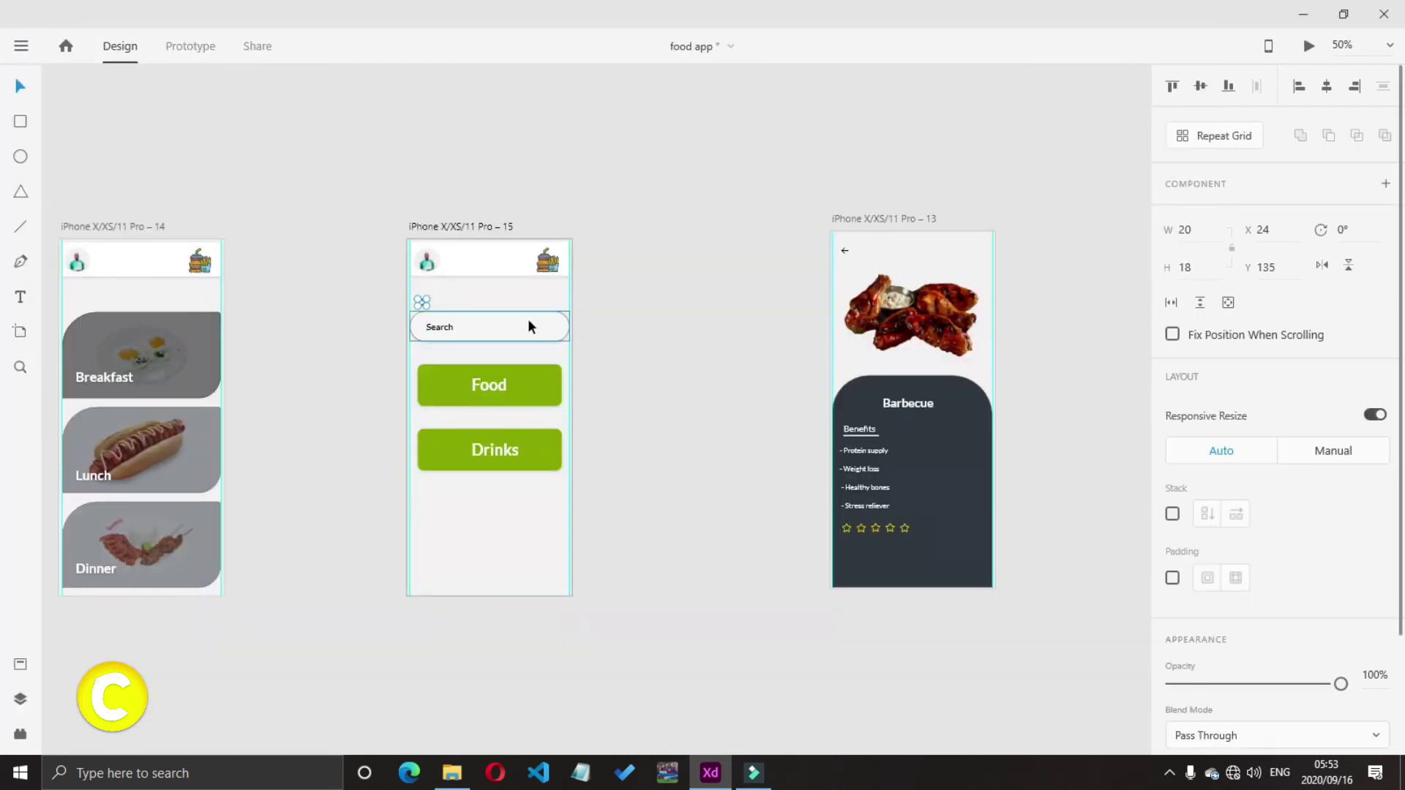
key(Delete)
Import a left-pointing arrow icon from the tabler-icons-master icons folder
key(ctrl+shift+i)
click(85, 552)
double_click(223, 238)
double_click(223, 128)
double_click(223, 146)
click(282, 501)
click(1052, 686)
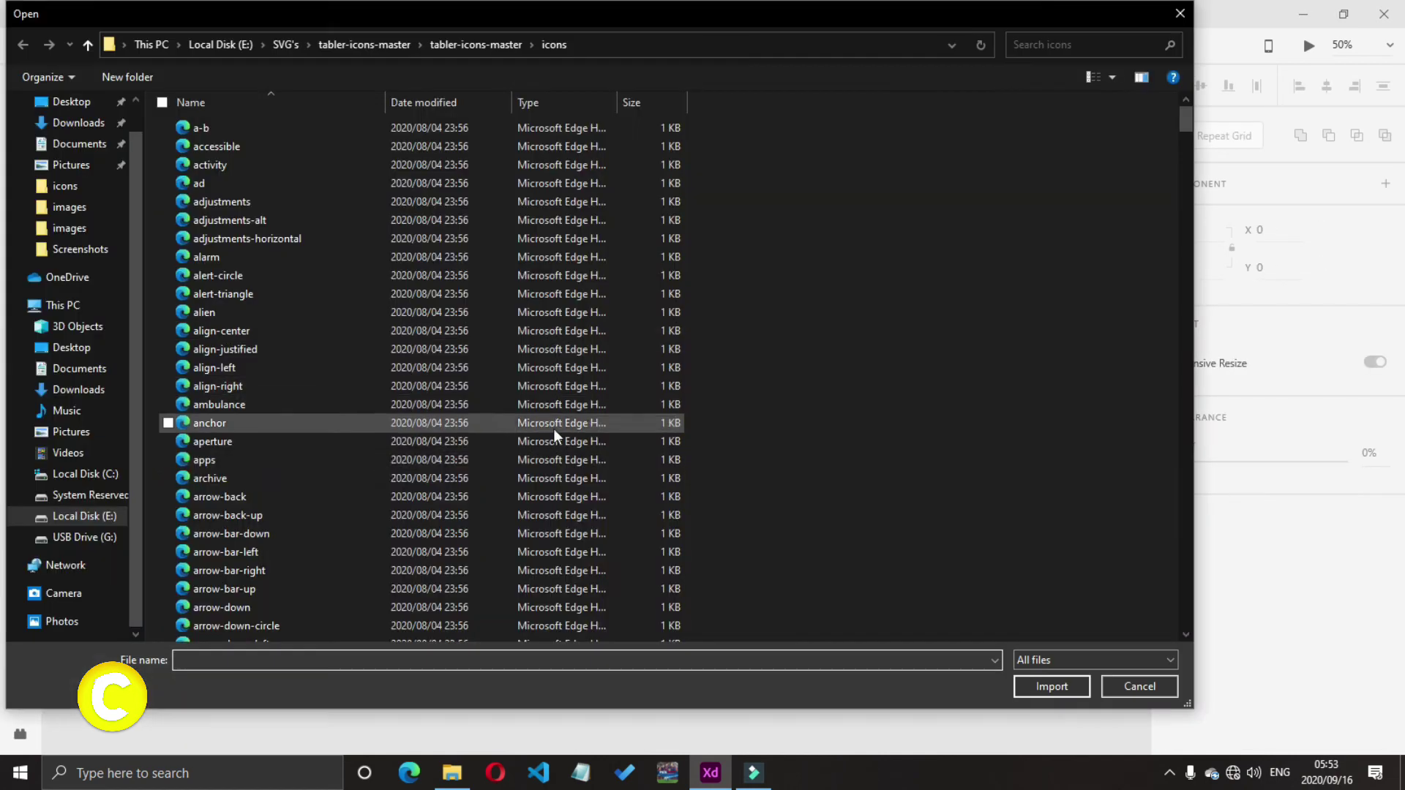
key(ctrl+shift+i)
double_click(434, 599)
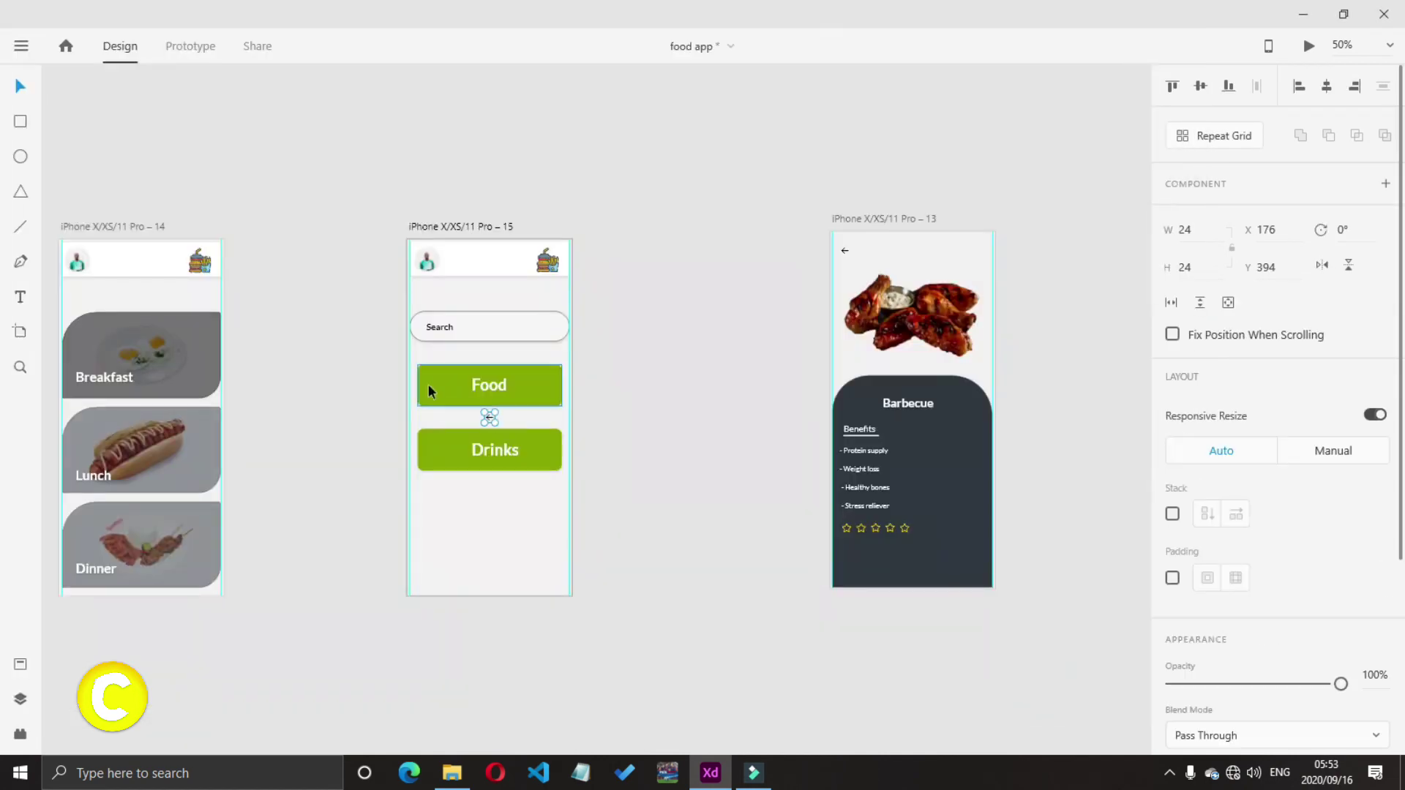
Place the 24 by 24 arrow between the header and the search bar, in line with the Food button's left edge
drag(422, 309, 428, 296)
key(ctrl+1)
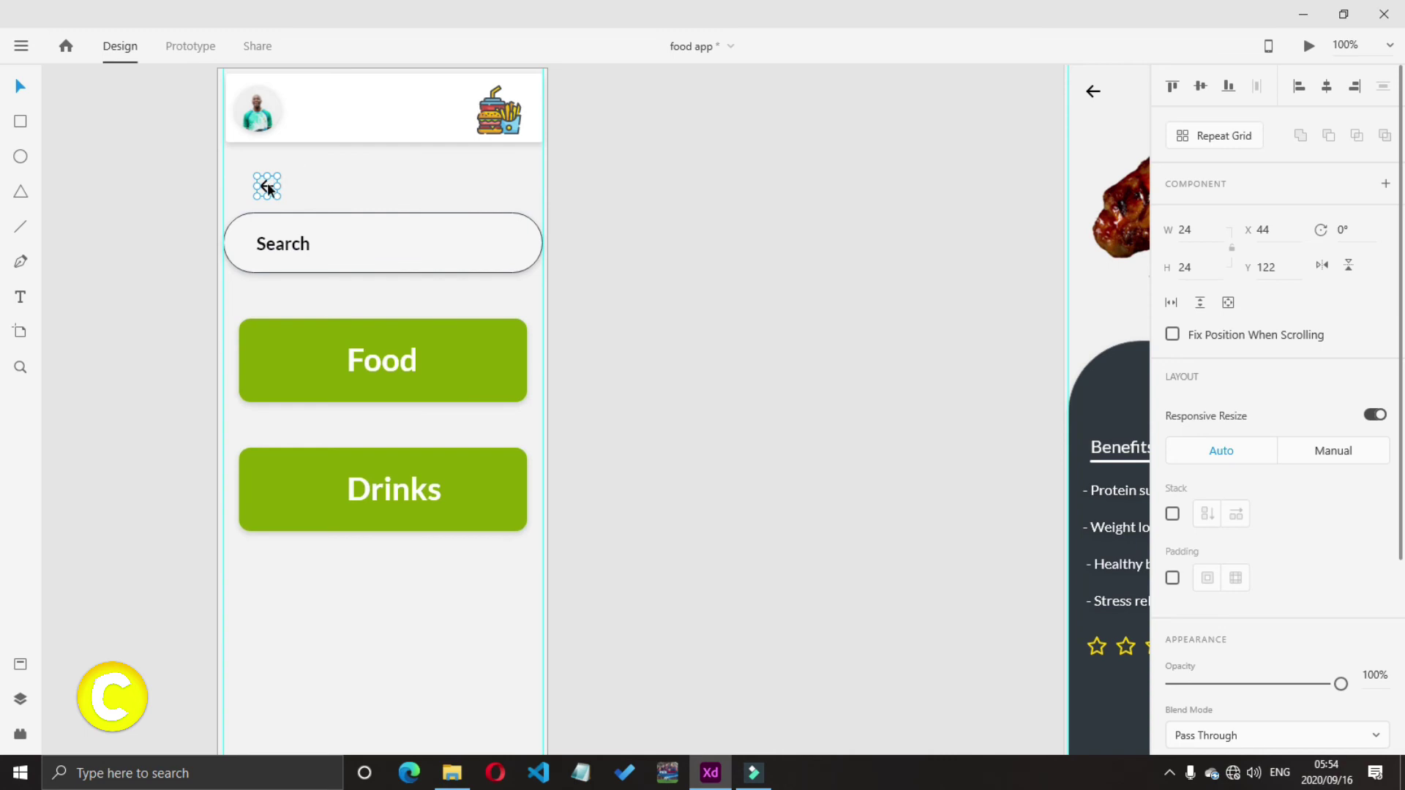
drag(261, 172, 265, 169)
click(644, 211)
click(248, 178)
click(275, 203)
click(247, 178)
click(714, 370)
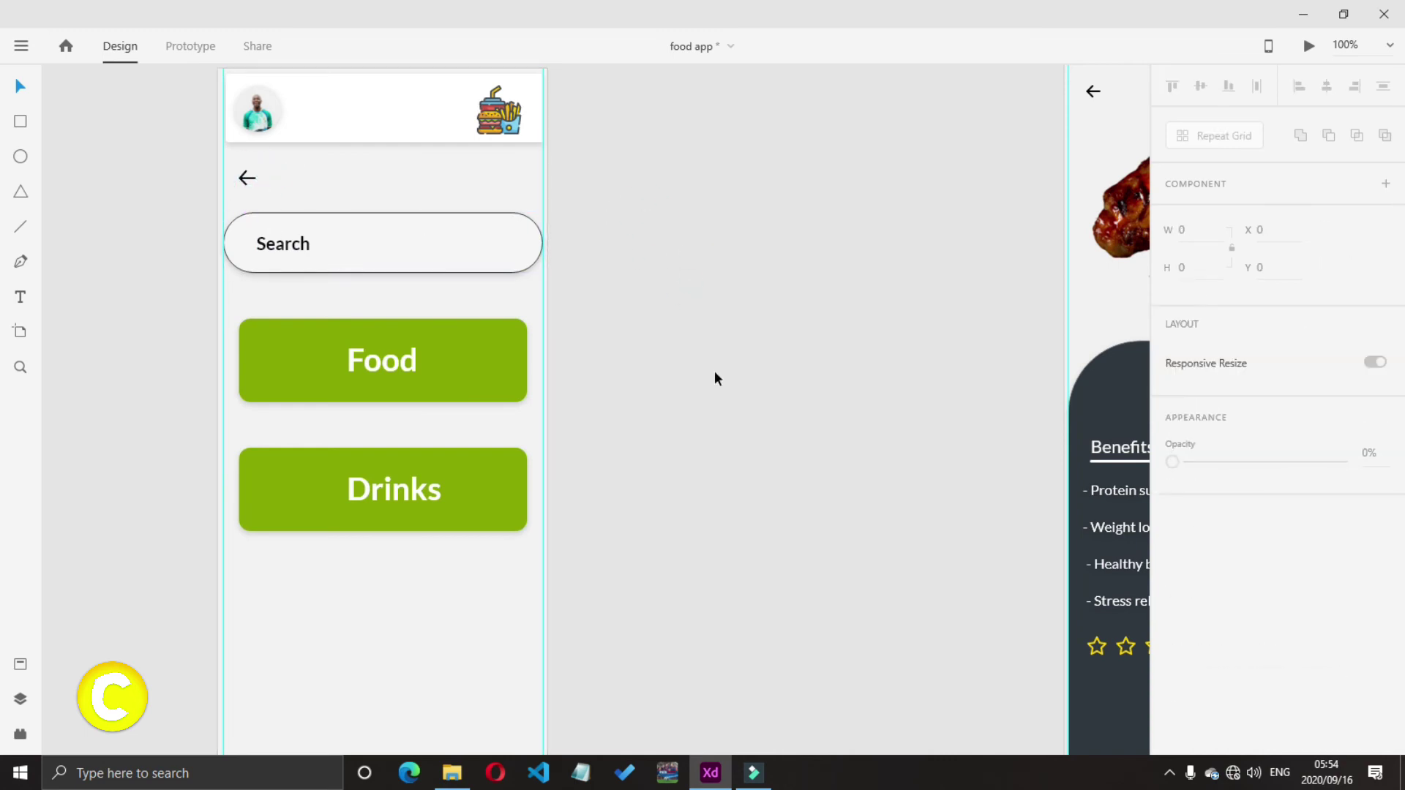
In the prototype, link the Lunch card to artboard 15 and artboard 15's back arrow to artboard 14
key(ctrl+minus)
key(ctrl+minus)
click(190, 47)
click(172, 364)
click(183, 444)
drag(220, 450, 476, 355)
click(422, 294)
drag(427, 294, 194, 432)
Link the "What do you feel like?" buttons on artboards 12, 11 and 10 to artboard 14
click(315, 271)
click(123, 226)
click(64, 192)
scroll(65, 192, left, 4)
click(120, 234)
click(213, 307)
drag(239, 308, 399, 351)
click(94, 187)
scroll(94, 187, left, 3)
click(281, 309)
drag(292, 309, 605, 297)
click(90, 309)
drag(100, 309, 617, 291)
click(431, 181)
Copy the back arrow onto artboard 14 and link it to artboards 12 and 11
scroll(340, 218, left, 5)
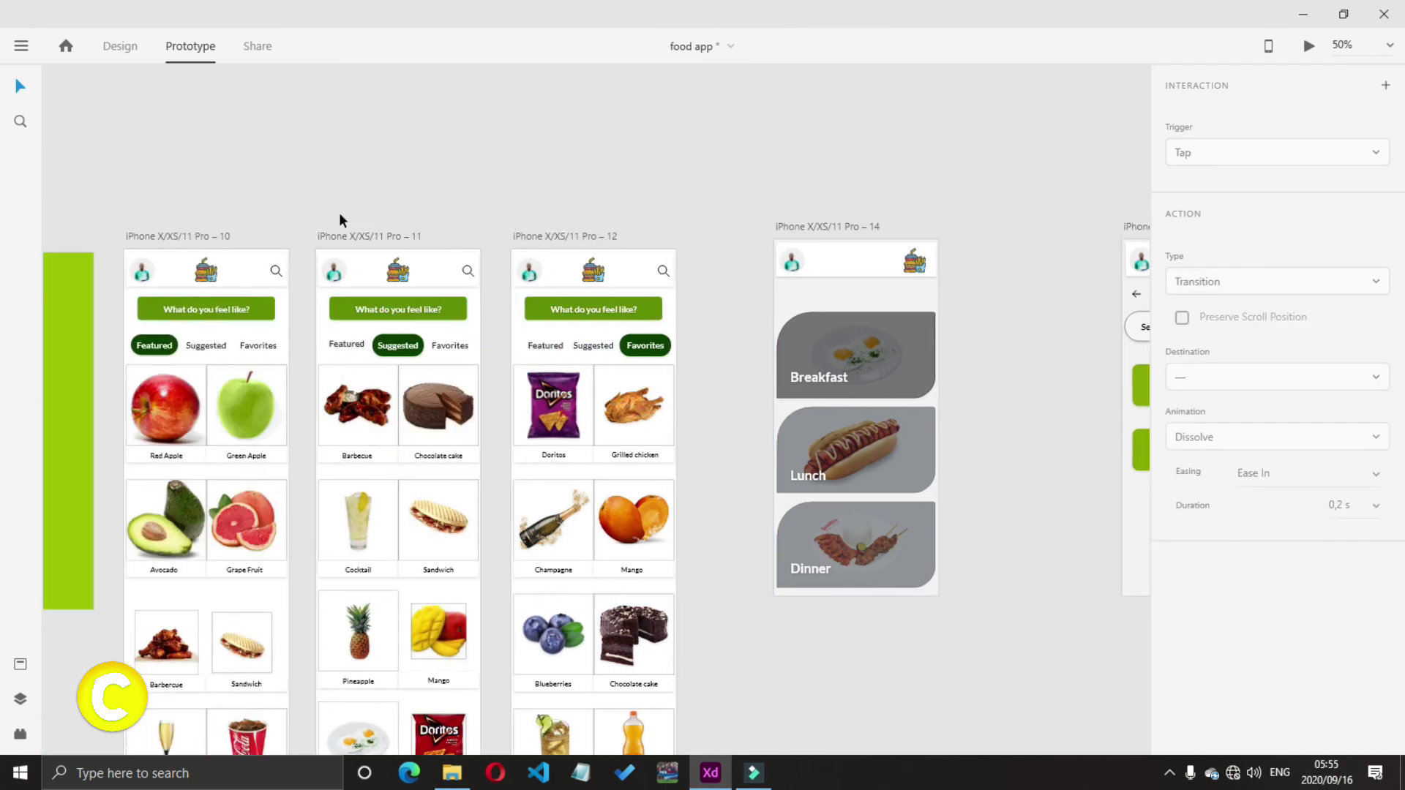
scroll(413, 256, down, 2)
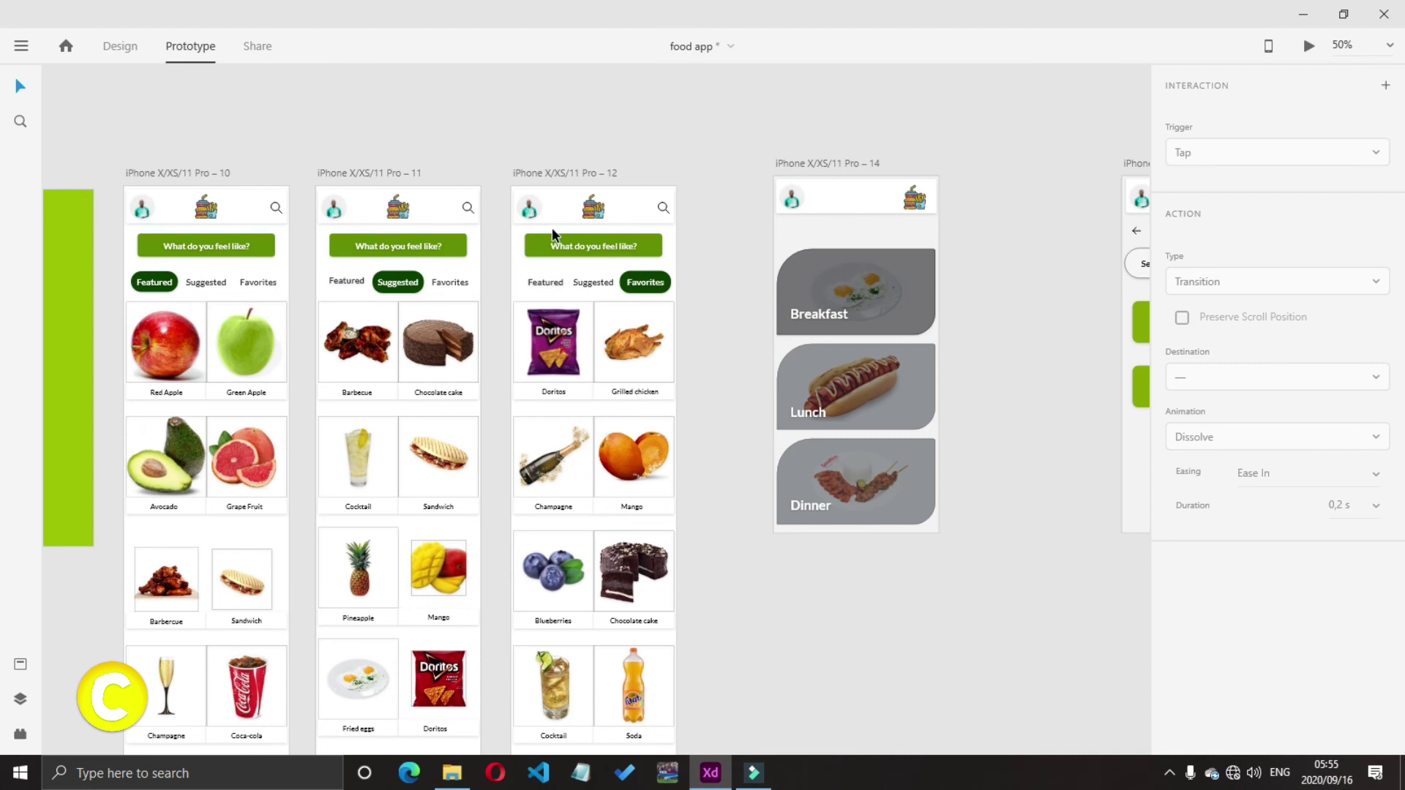
click(120, 46)
drag(1136, 231, 785, 233)
key(ctrl+Tab)
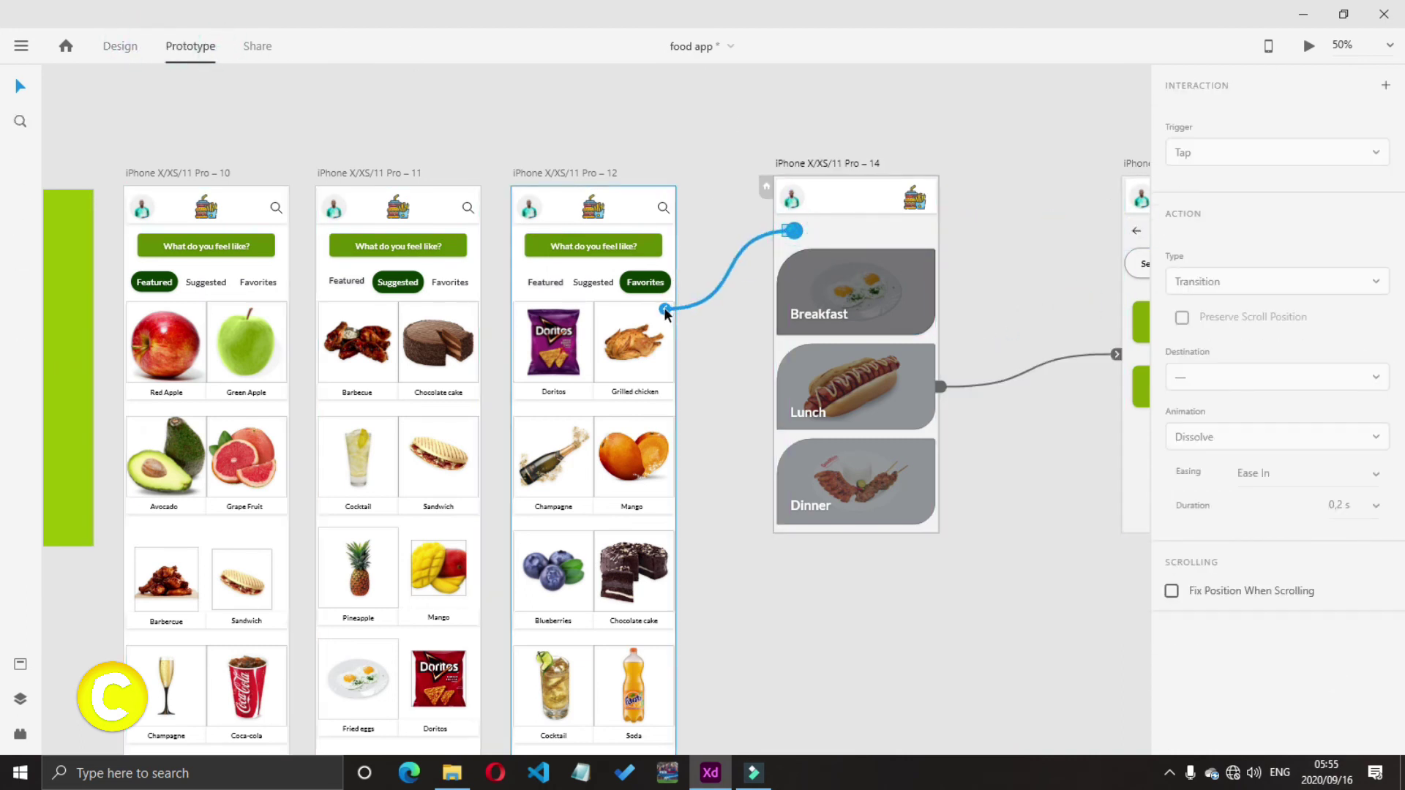
key(ctrl+c)
click(988, 225)
click(788, 230)
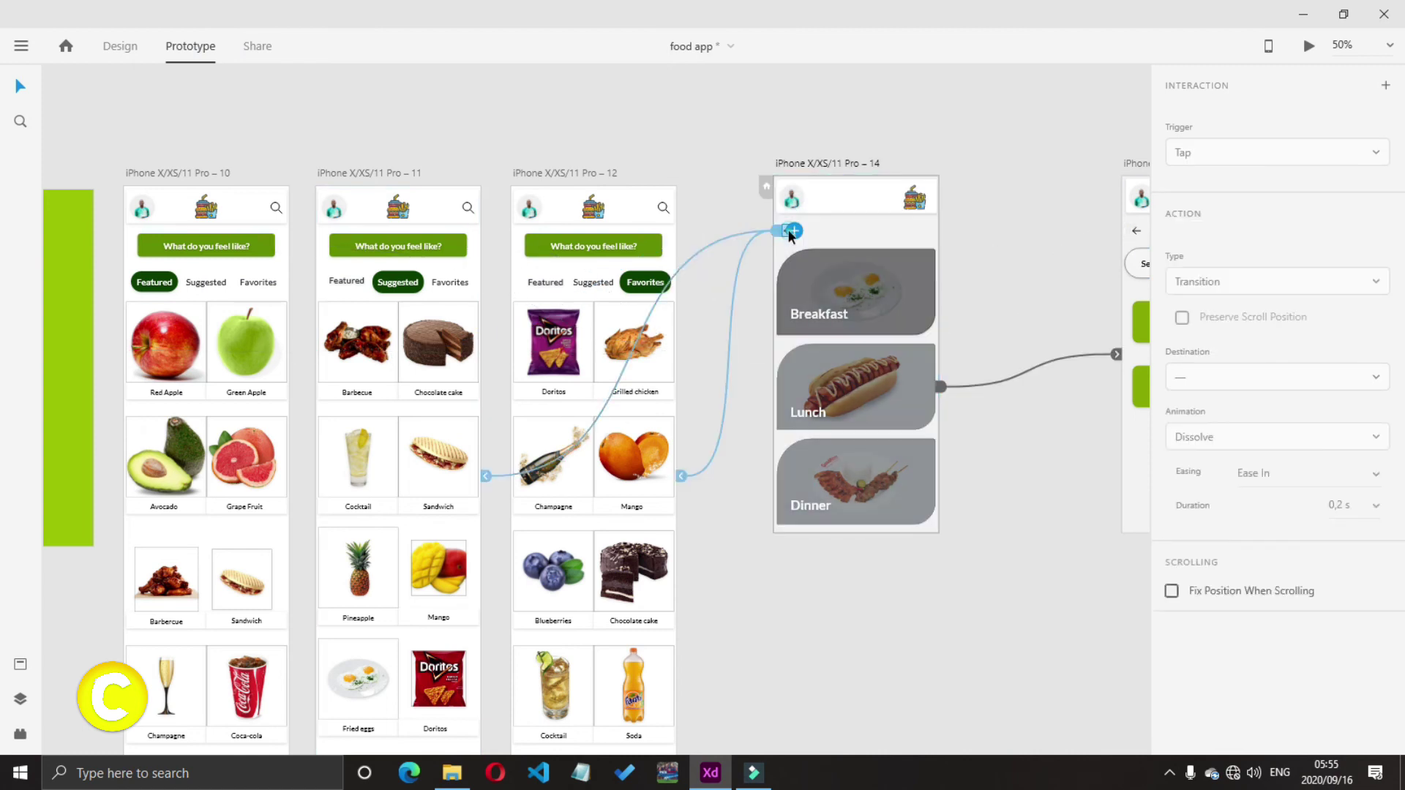
Try to change the Keys & Gamepad trigger on the arrow's link to artboard 11 to Drag
key(Delete)
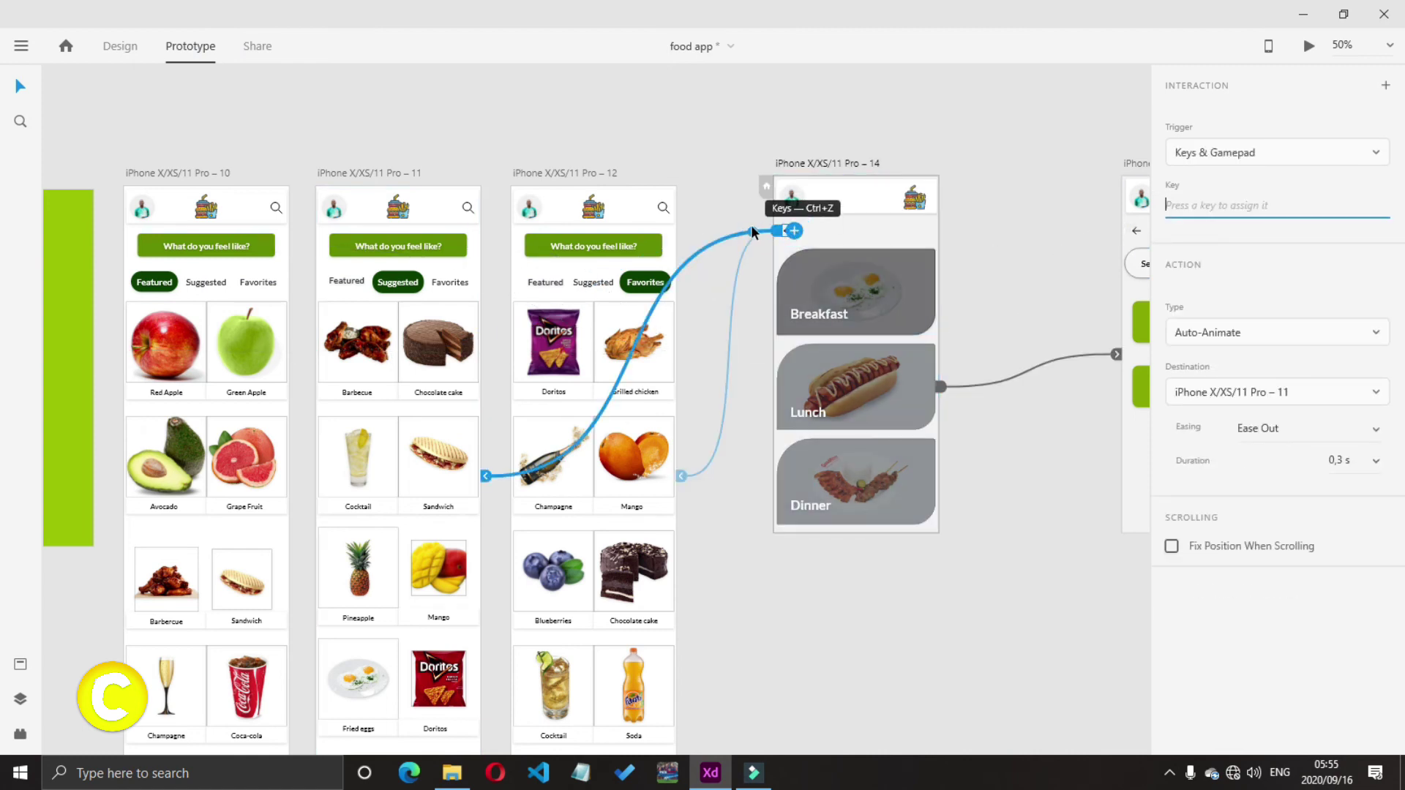
click(986, 243)
click(779, 234)
click(1208, 158)
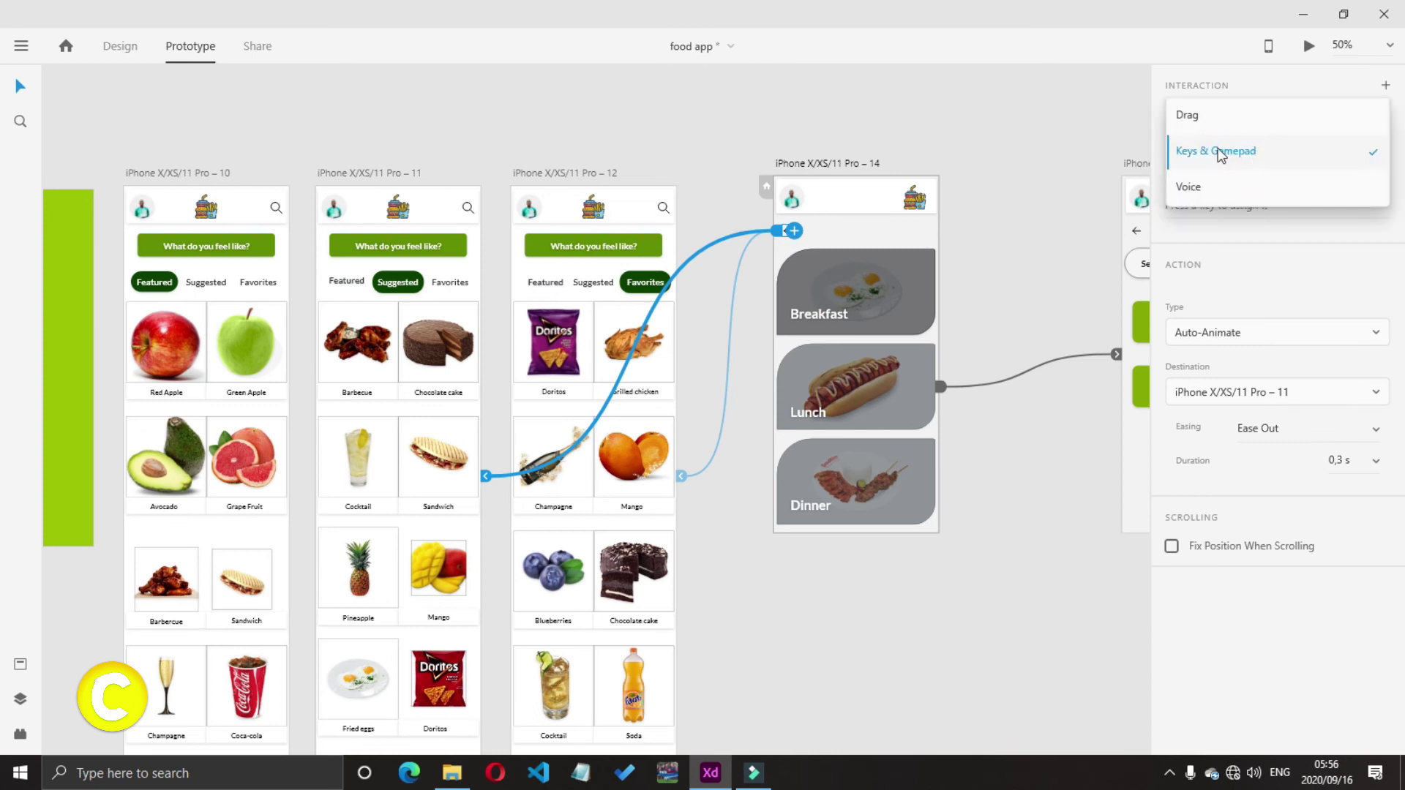
click(1207, 117)
right_click(785, 228)
click(805, 241)
right_click(786, 234)
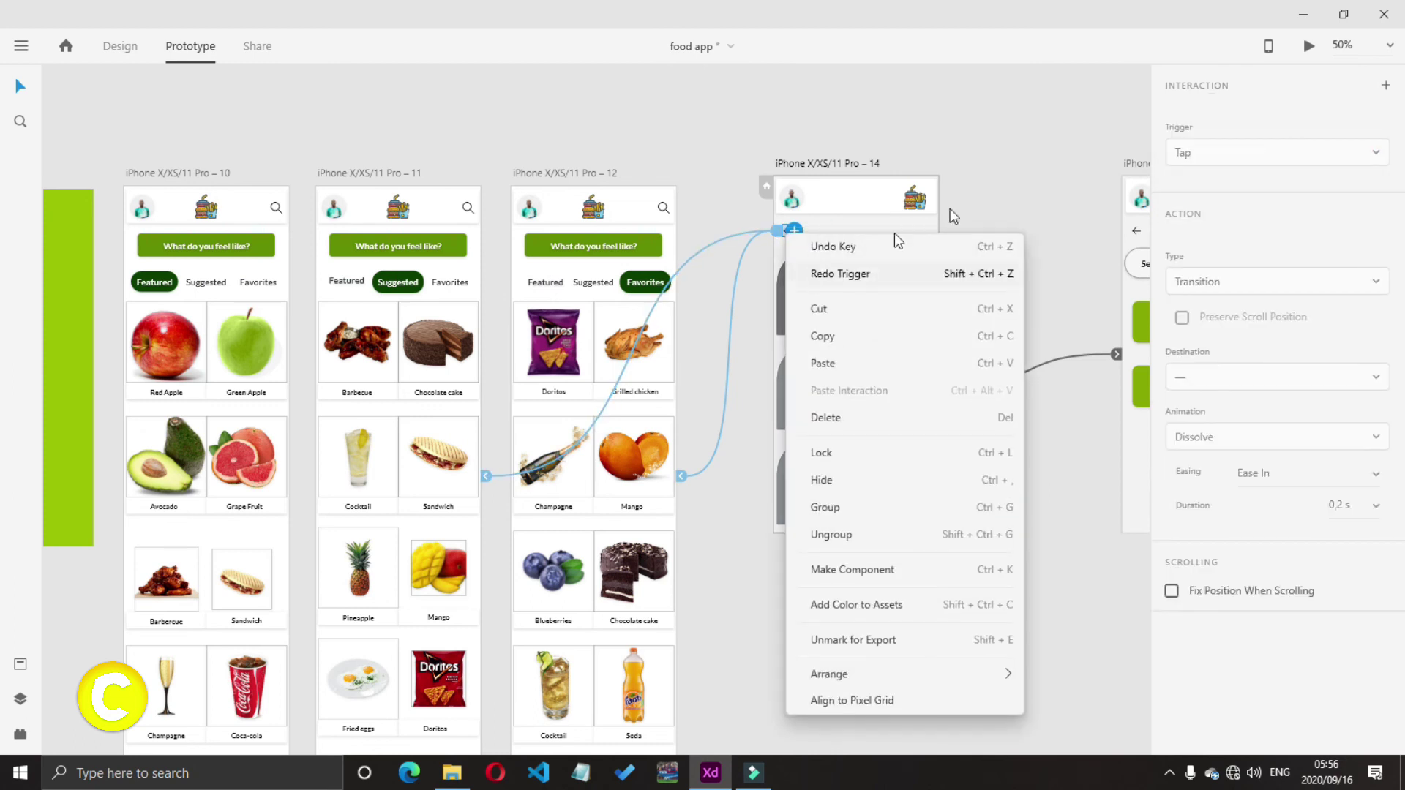
Delete the back arrow from artboard 14 together with its links
click(954, 209)
click(787, 231)
key(Delete)
click(1013, 226)
click(787, 230)
click(1017, 226)
click(786, 231)
key(Delete)
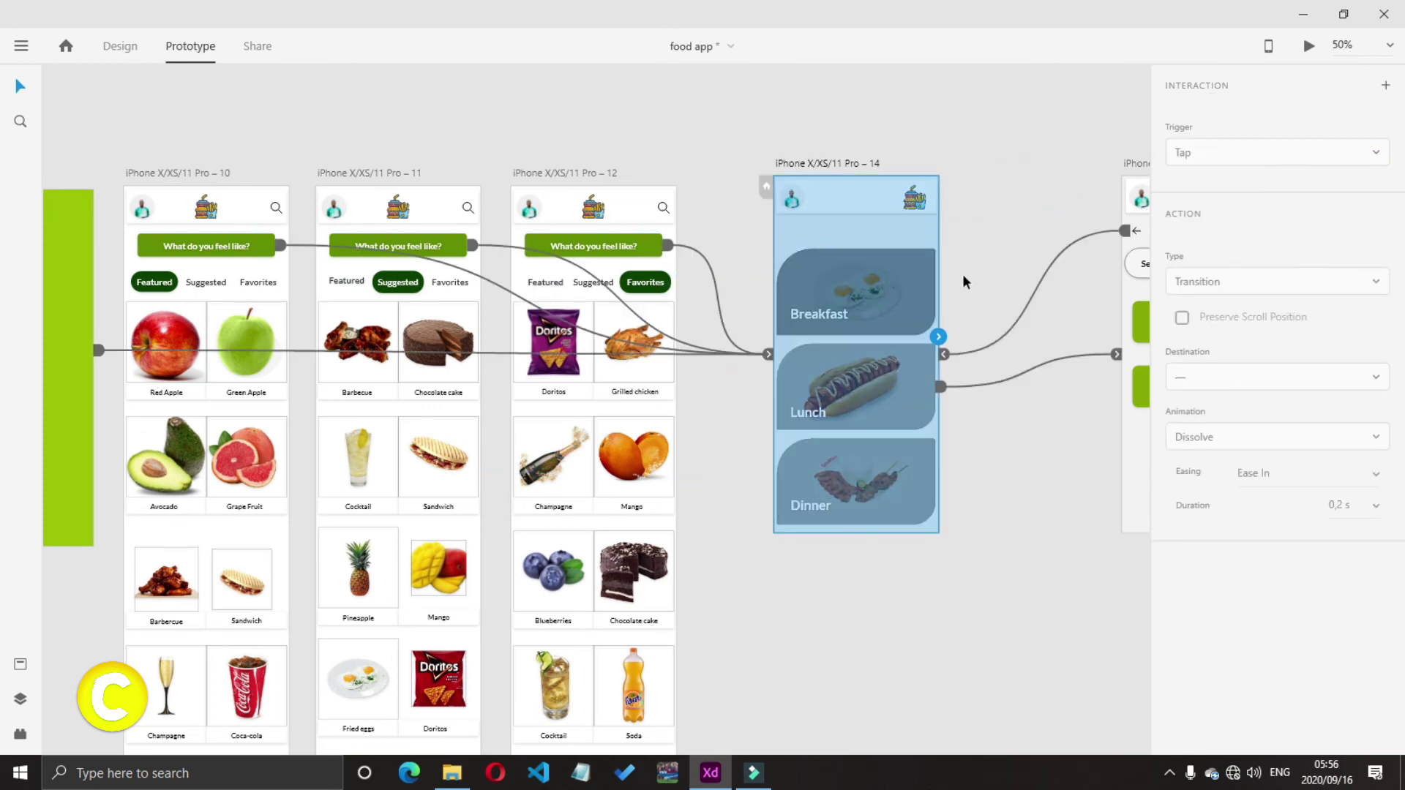
Place a new copy of artboard 15's back arrow below the header of artboard 14, without links
key(ctrl+1)
click(1137, 232)
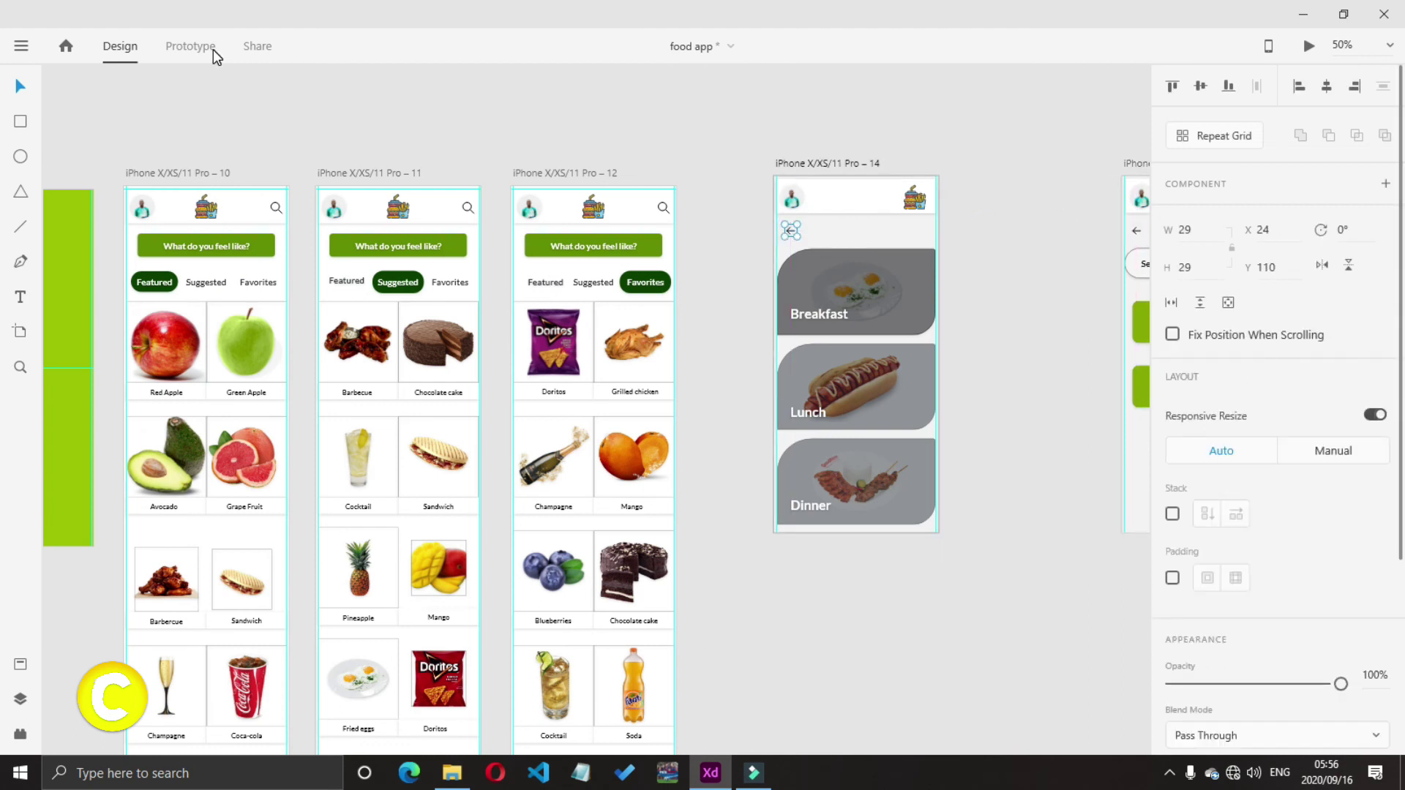
click(213, 50)
click(985, 245)
Preview the prototype from Get Started through login to check which screen follows the loading animation
click(1308, 46)
click(558, 419)
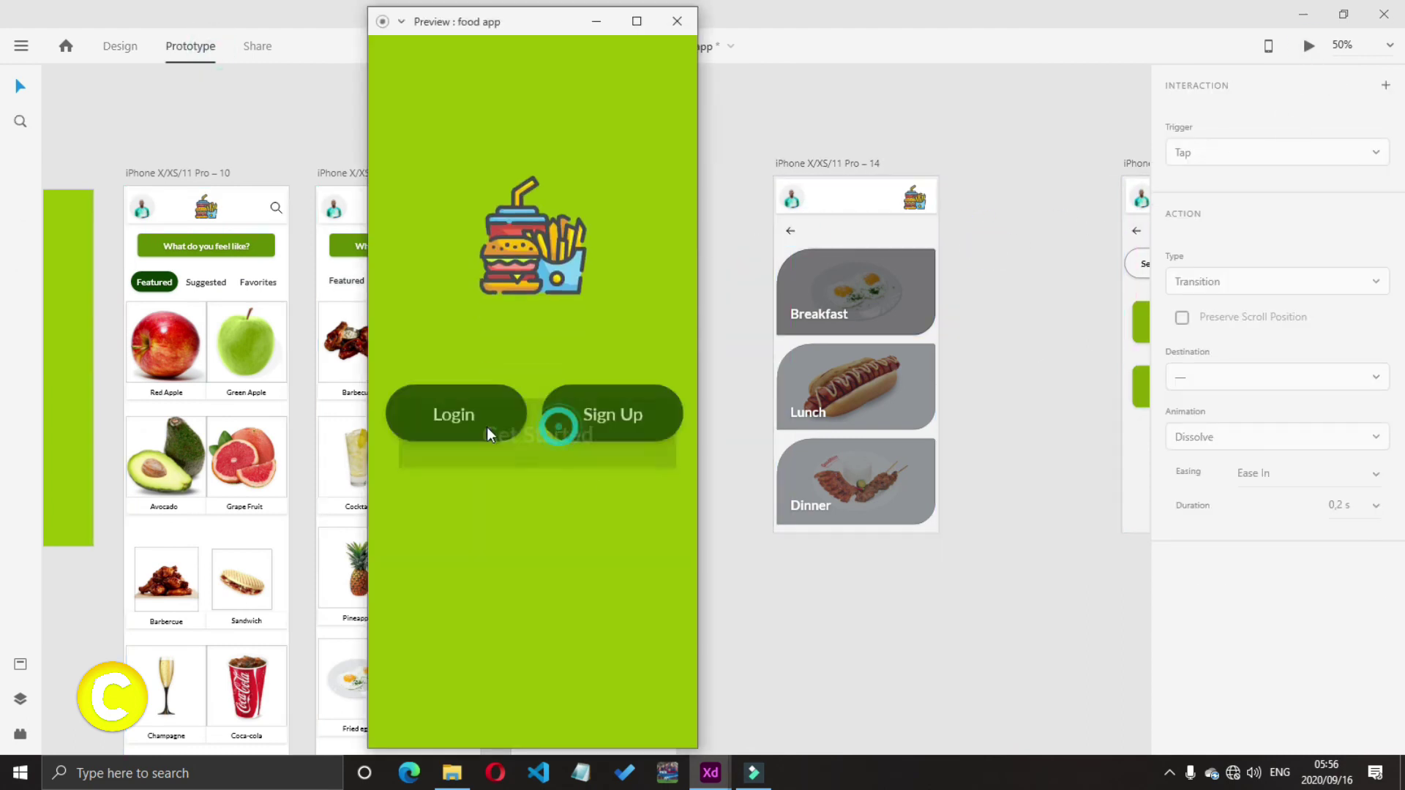
click(534, 416)
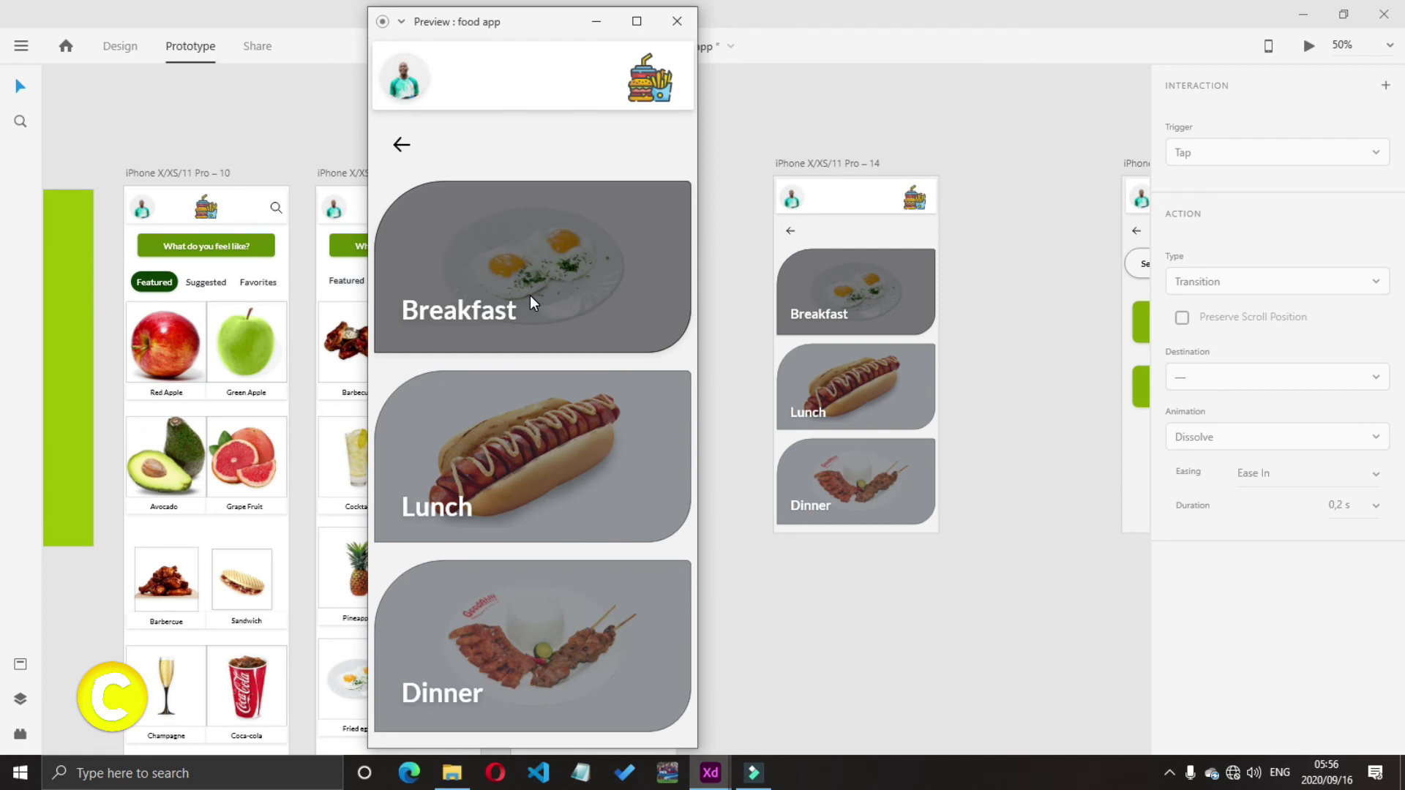
click(678, 27)
Redirect artboard 9's timed transition to artboard 10
scroll(239, 230, left, 3)
click(239, 230)
drag(1004, 357, 395, 454)
Preview the flow from the loading screen to the food list and test the "What do you feel like?" button
click(1308, 46)
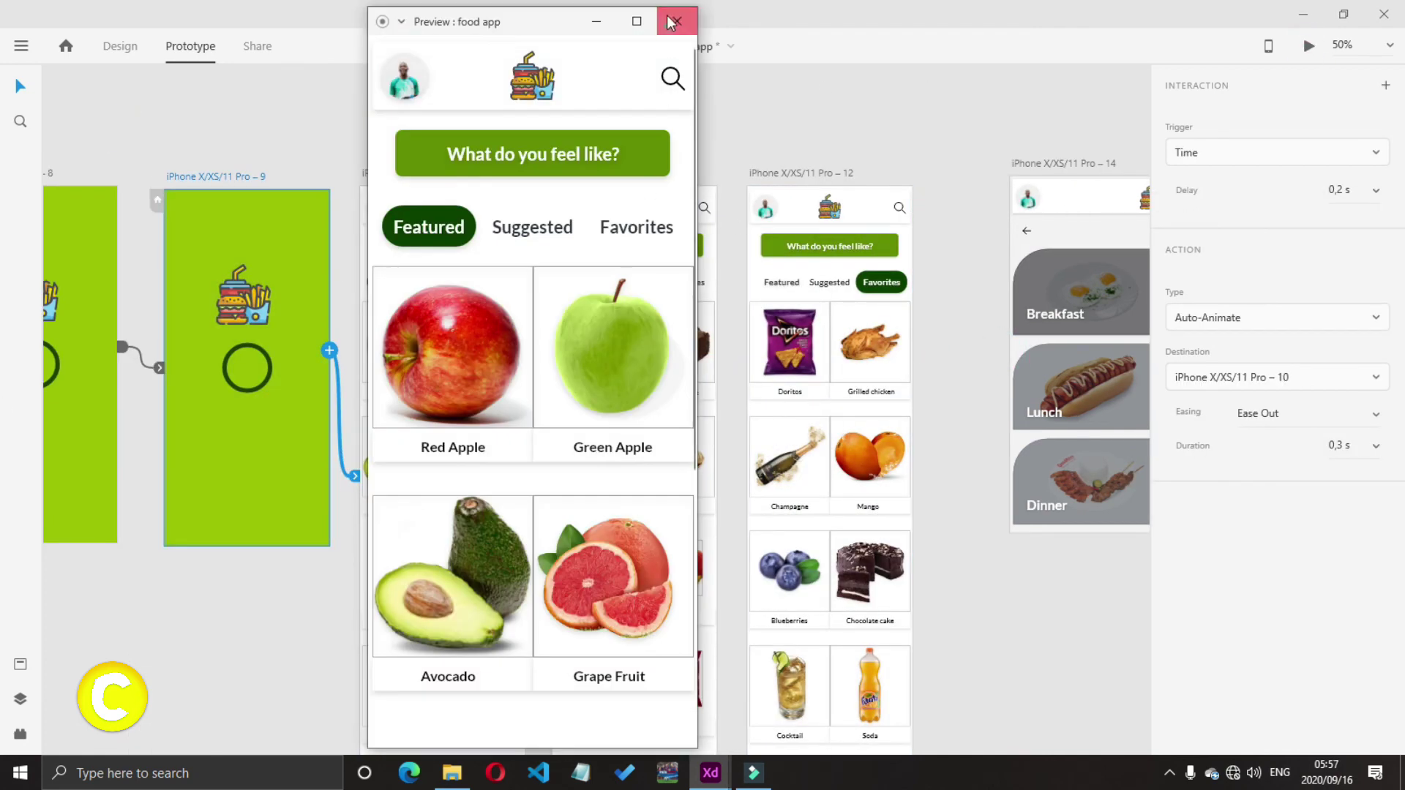
click(671, 22)
click(1308, 46)
click(470, 440)
click(531, 489)
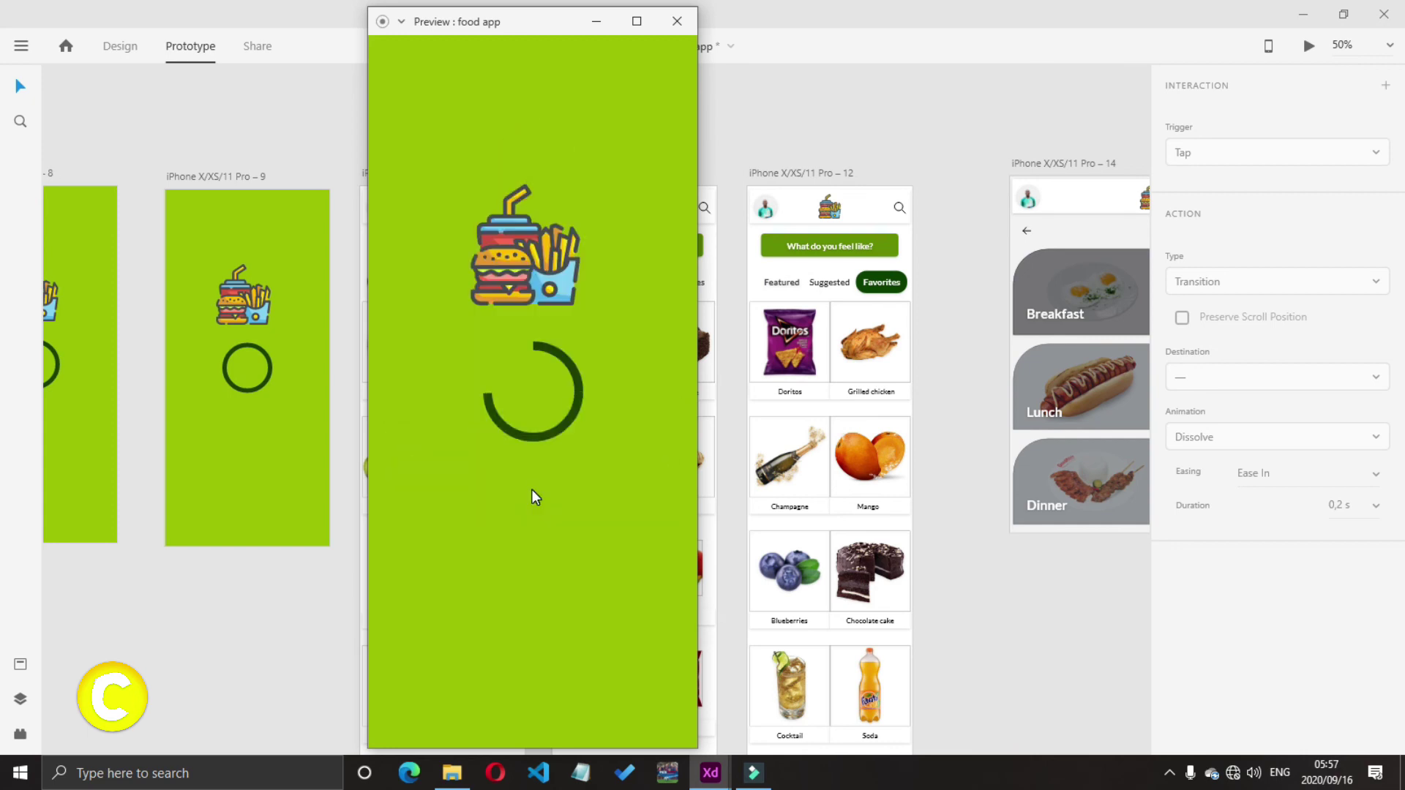
click(521, 229)
click(535, 155)
click(677, 22)
Preview the flow from Get Started to the Food and Drinks screen and test its back arrow
drag(1015, 586, 1237, 561)
click(604, 299)
click(120, 46)
click(454, 117)
click(1309, 47)
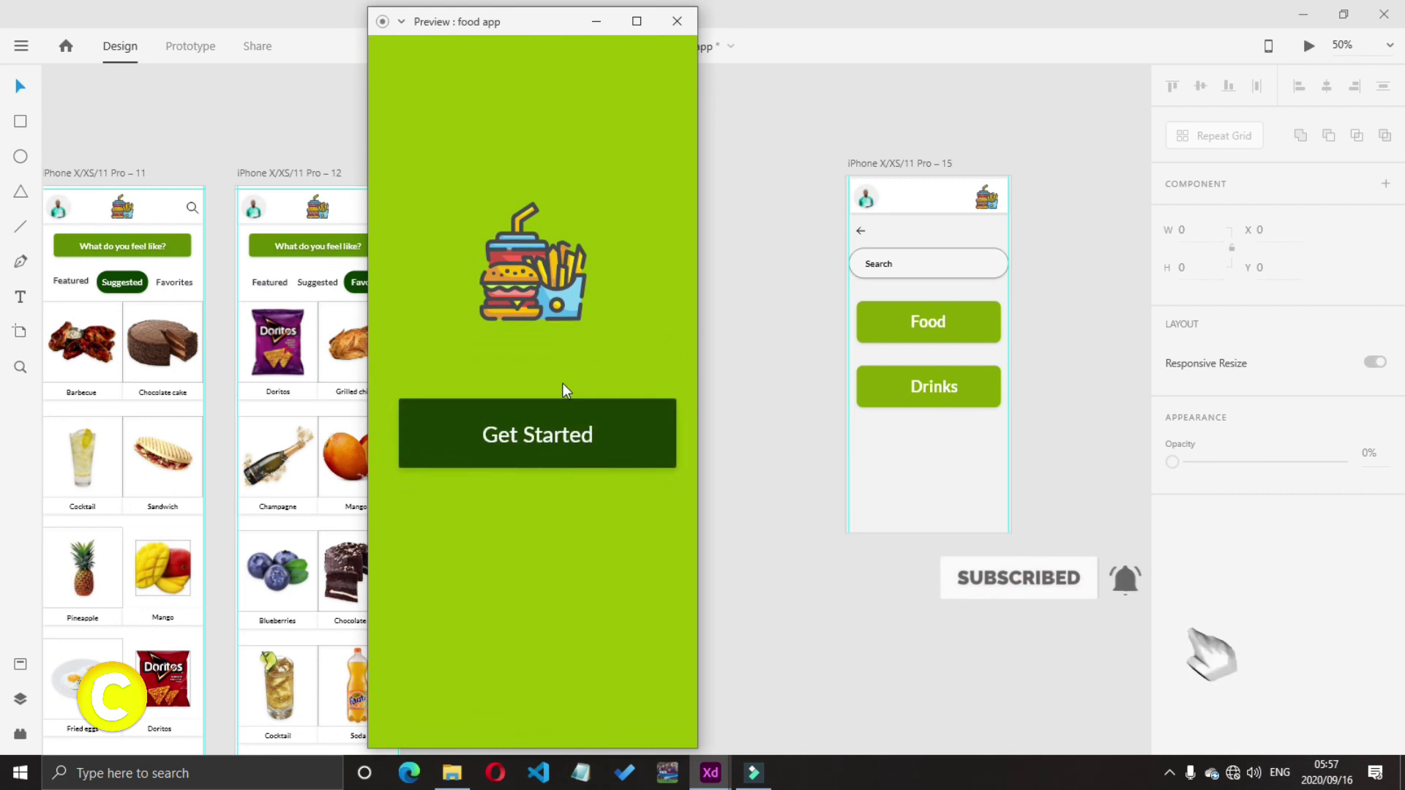
click(556, 433)
click(538, 492)
click(503, 169)
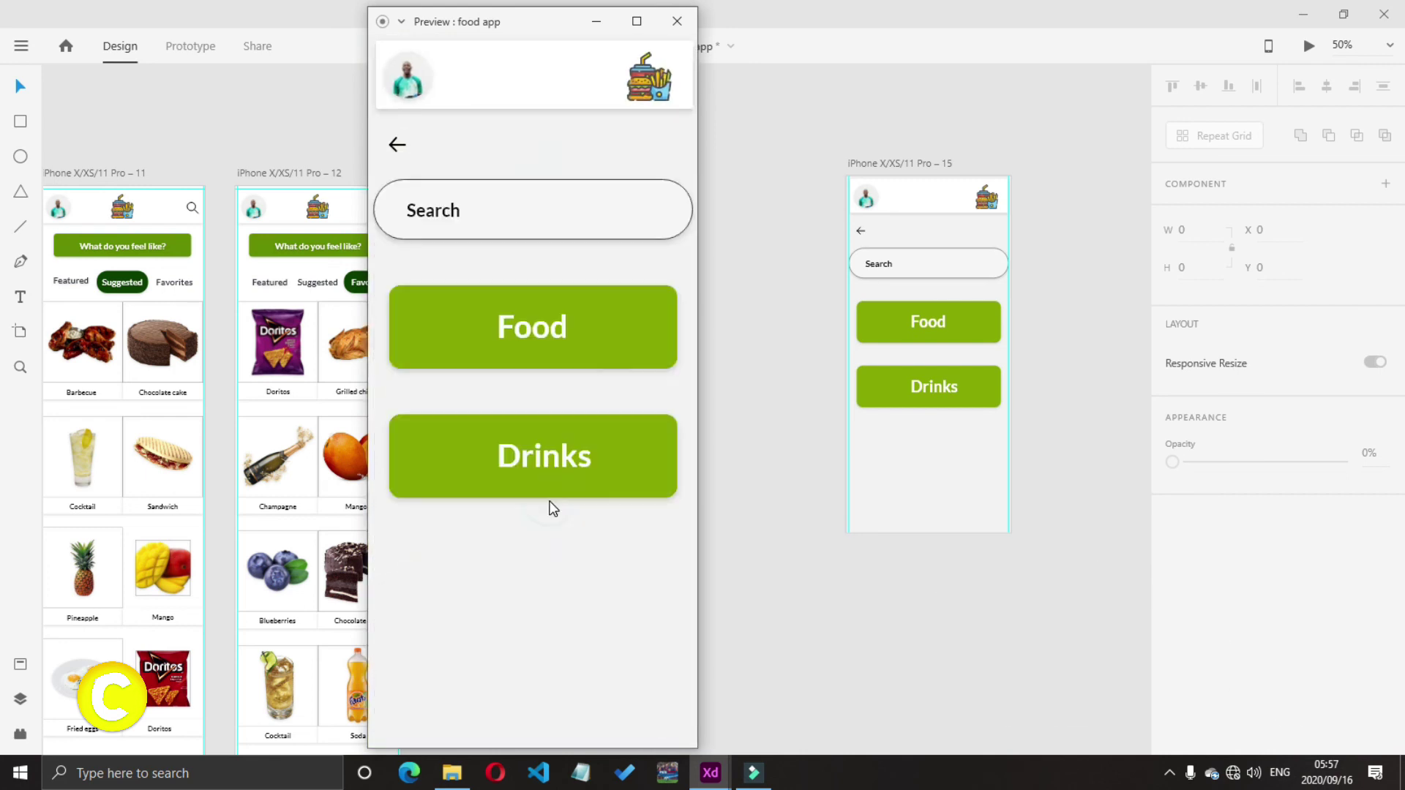
click(400, 145)
click(678, 26)
Inspect the interaction settings of the back arrows on artboards 15 and 14, including the trigger options
click(515, 230)
click(190, 46)
click(858, 231)
click(859, 231)
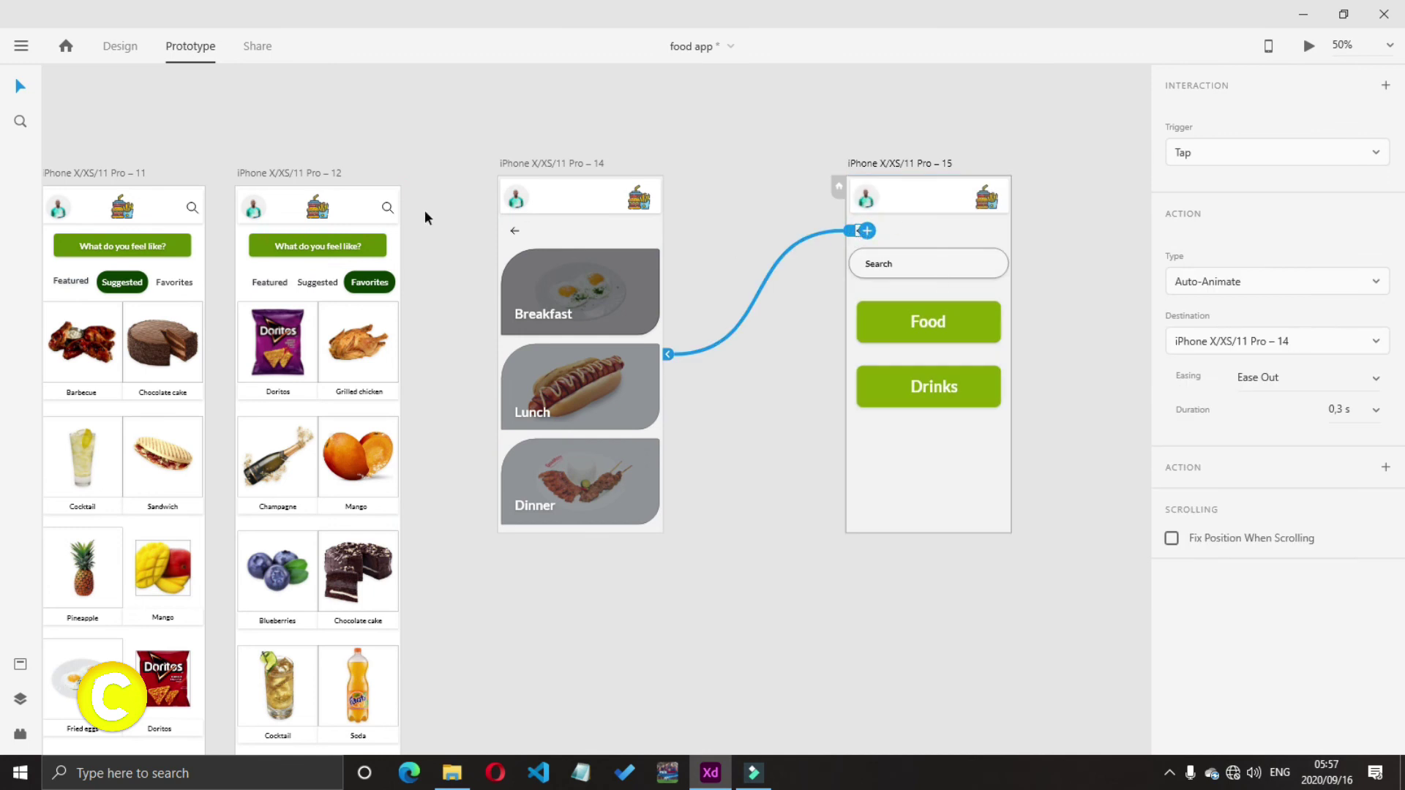
click(515, 231)
click(1277, 153)
click(1186, 76)
click(887, 160)
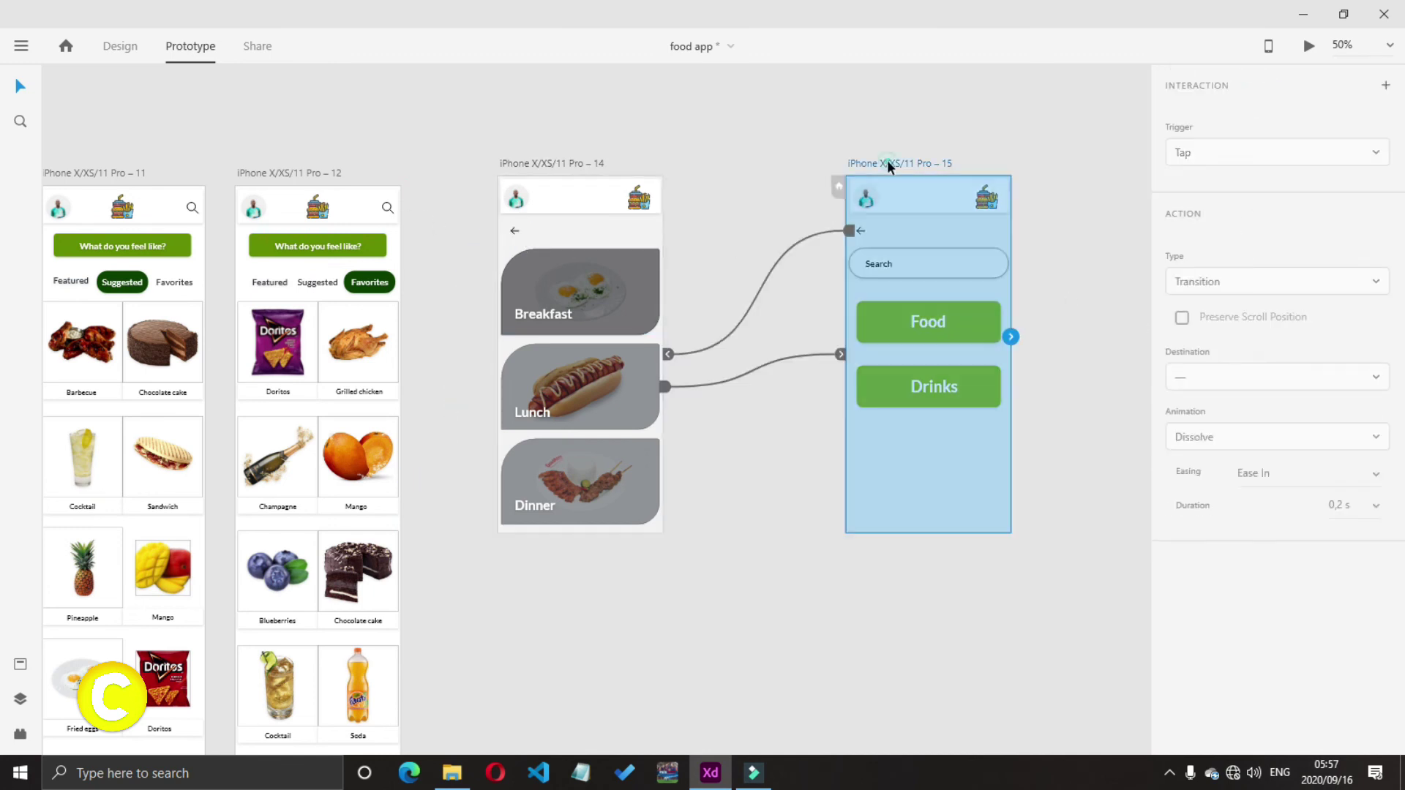